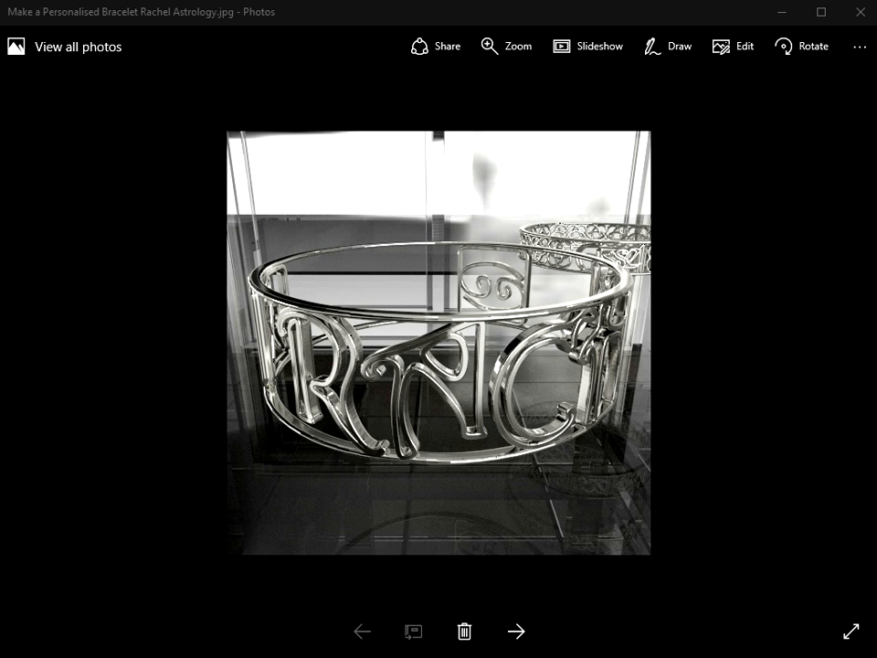
Switch to Fluid Designer and load Zodiac - Cancer Pattern (001a) from the Patterns - Astrological library into the work area.
{"action": "left_click", "coordinate": [434, 639]}
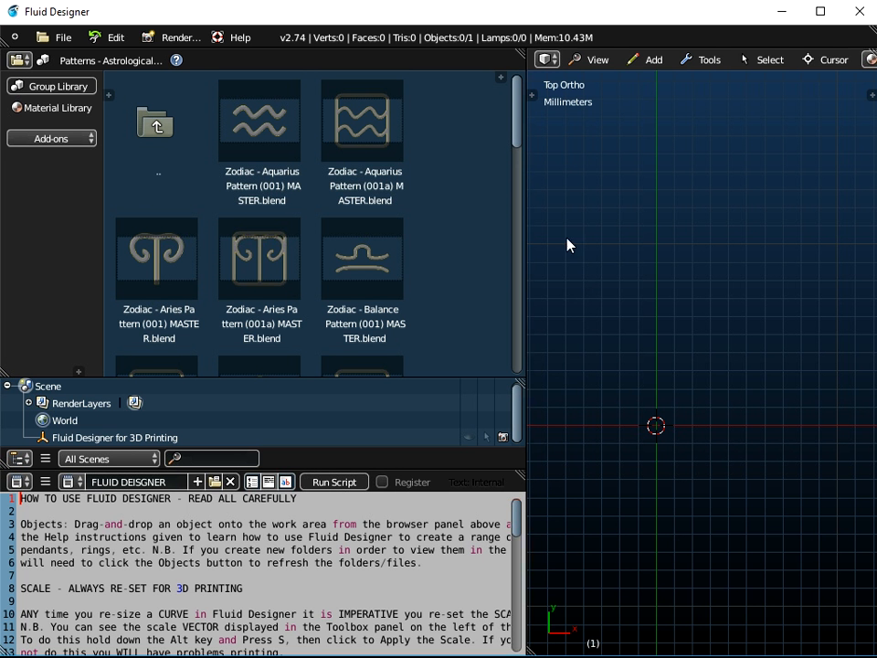
{"action": "left_click_drag", "start_coordinate": [518, 123], "coordinate": [518, 162]}
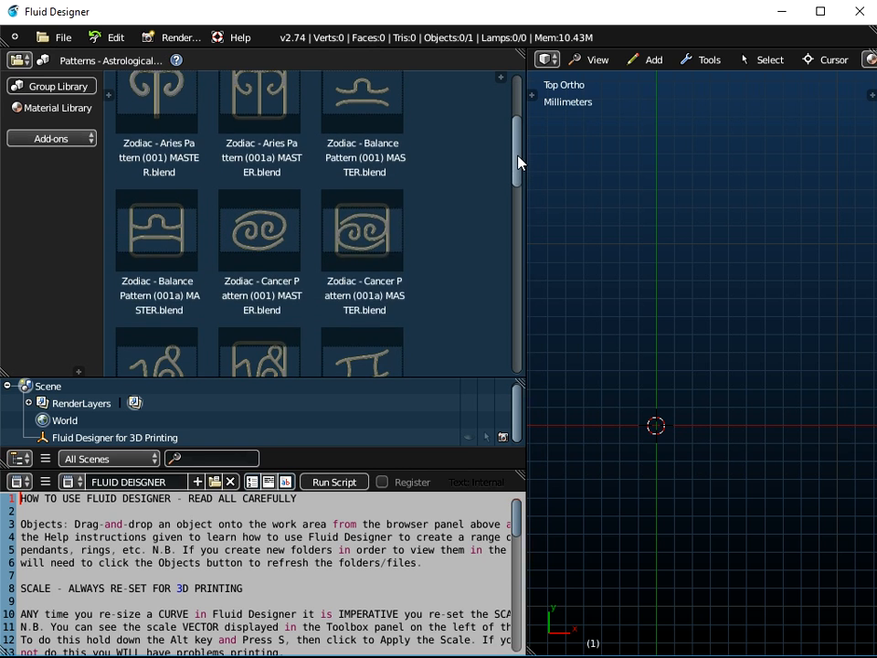
{"action": "left_click", "coordinate": [376, 282]}
{"action": "left_click_drag", "start_coordinate": [390, 251], "coordinate": [503, 386]}
{"action": "middle_click_drag", "start_coordinate": [523, 340], "coordinate": [542, 277]}
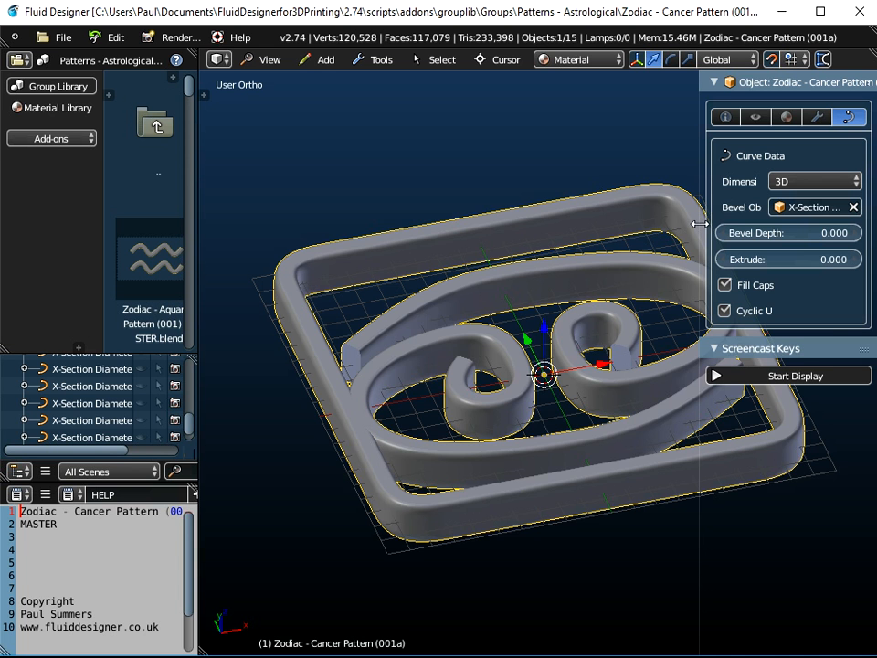
Widen the object properties area and examine the Cancer pattern's dimensions from the top view.
{"action": "left_click_drag", "start_coordinate": [698, 223], "coordinate": [610, 221]}
{"action": "middle_click_drag", "start_coordinate": [457, 354], "coordinate": [420, 402]}
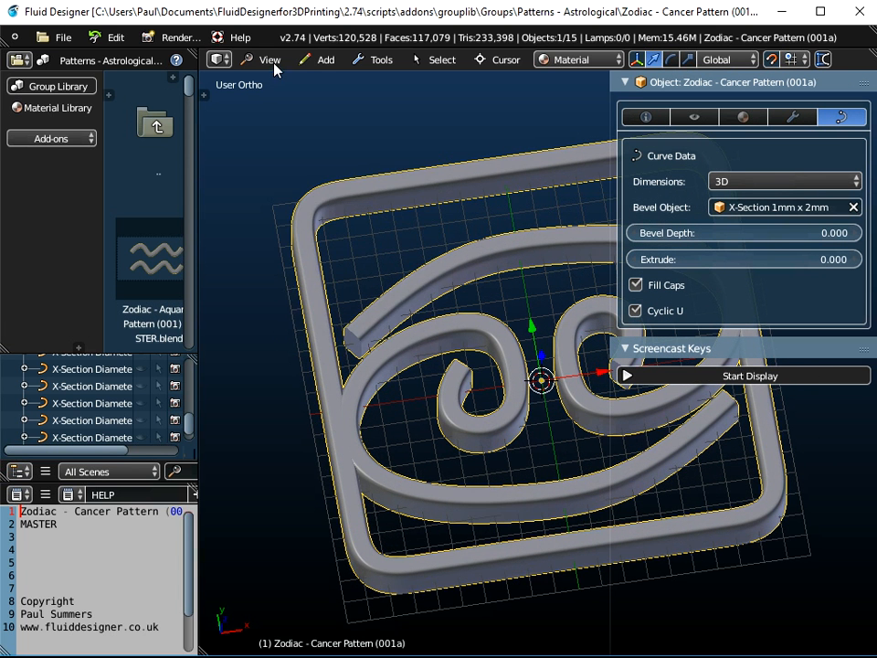
{"action": "left_click", "coordinate": [265, 59]}
{"action": "left_click", "coordinate": [279, 139]}
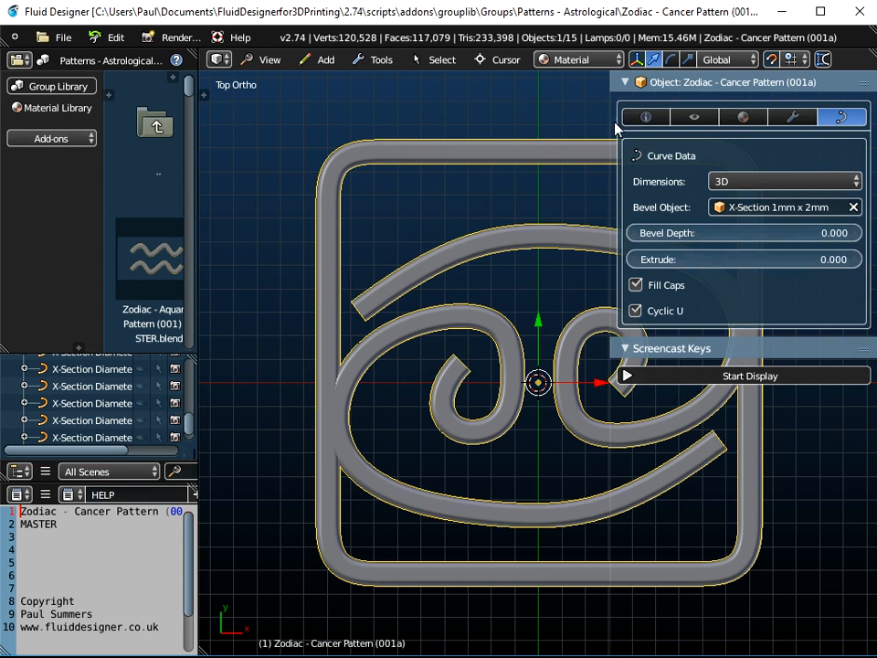
{"action": "left_click", "coordinate": [646, 116]}
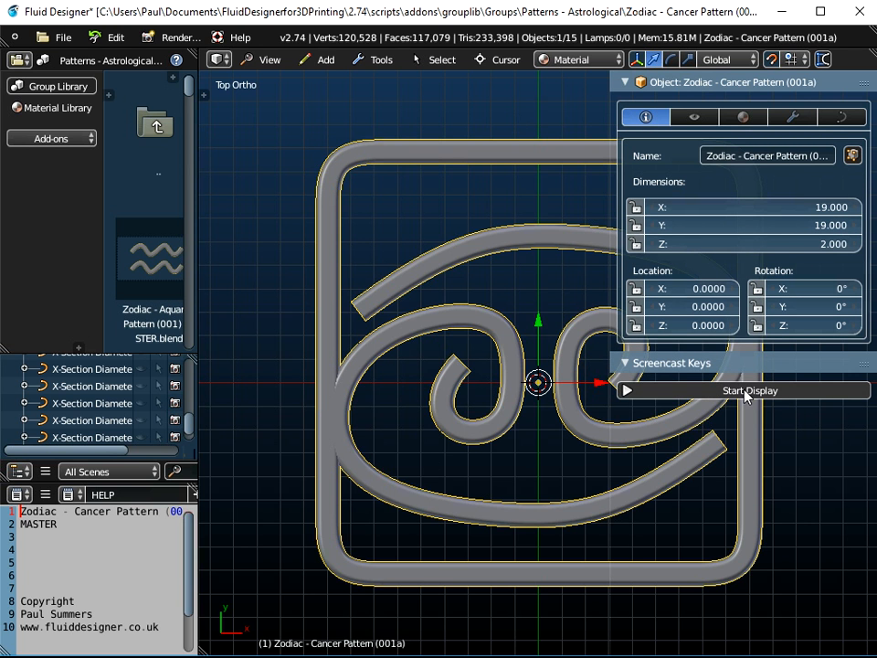
Try X-Section 1mm x 1mm and X-Section 1mm x 3mm in turn as the Cancer pattern's bevel object.
{"action": "left_click", "coordinate": [840, 117]}
{"action": "middle_click_drag", "start_coordinate": [519, 348], "coordinate": [731, 223]}
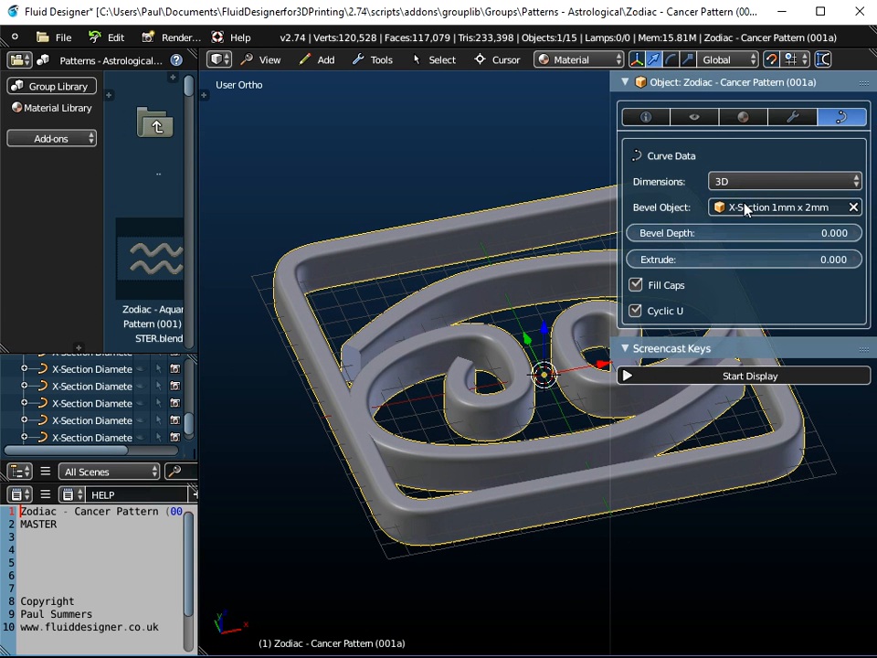
{"action": "left_click", "coordinate": [741, 205]}
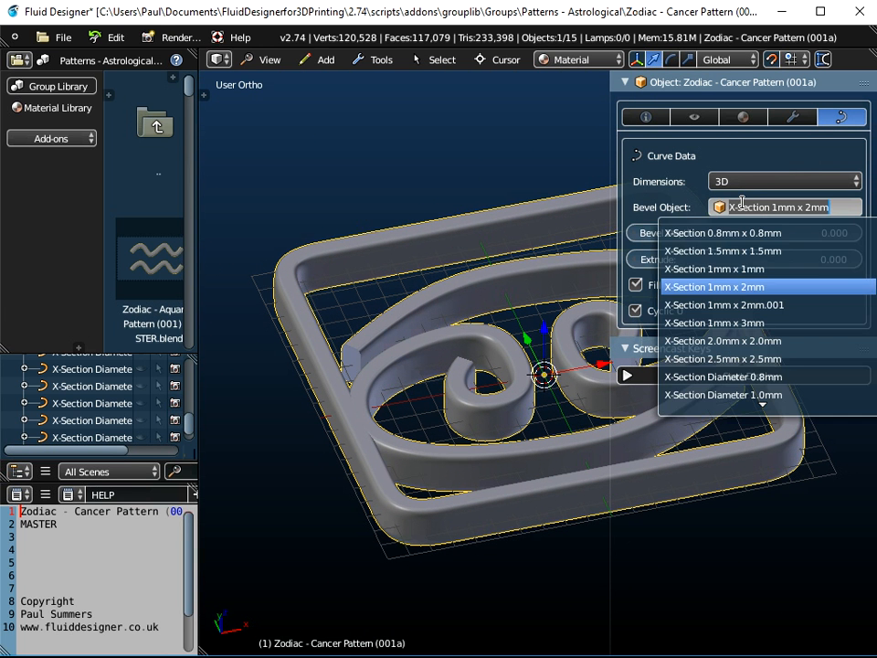
{"action": "left_click", "coordinate": [724, 269]}
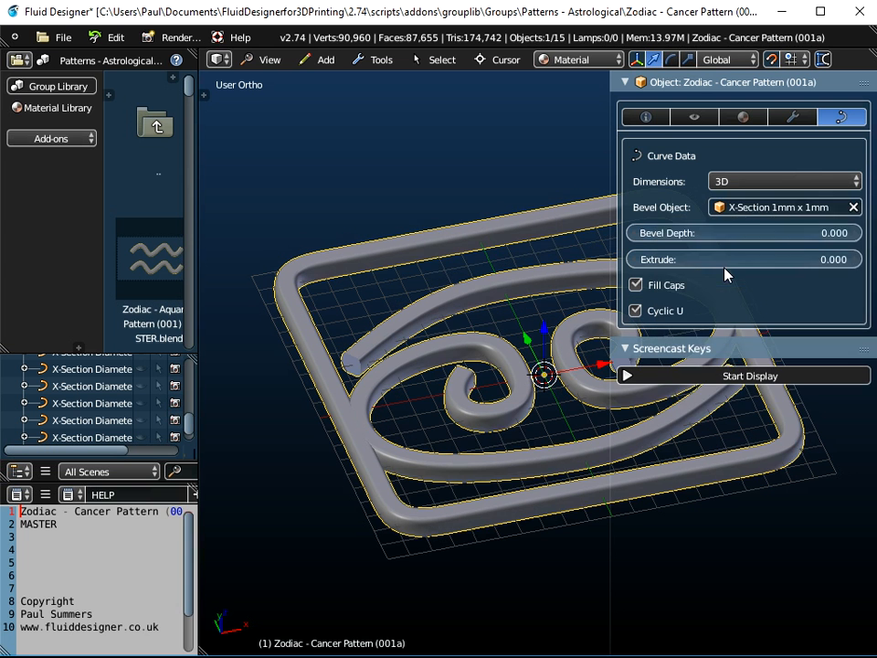
{"action": "left_click", "coordinate": [759, 208]}
{"action": "left_click", "coordinate": [744, 324]}
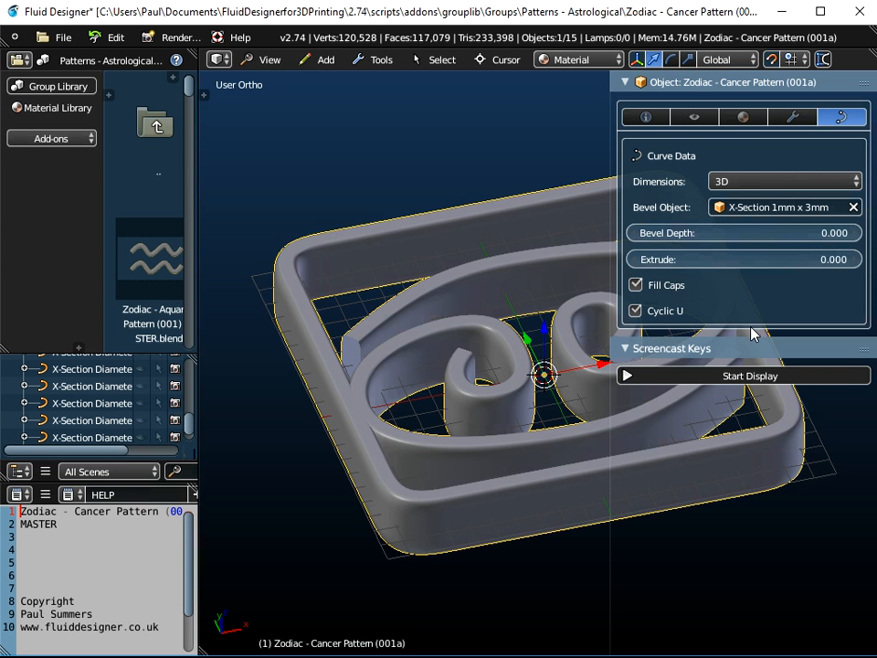
{"action": "middle_click_drag", "start_coordinate": [524, 307], "coordinate": [511, 397]}
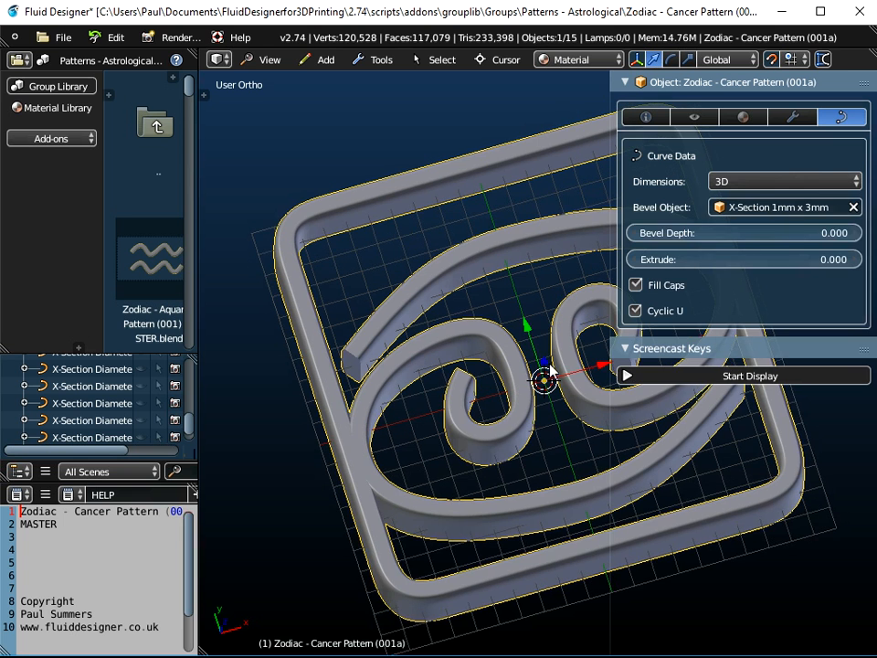
Set the Cancer pattern's bevel object to X-Section 1mm x 2mm and inspect the curve from several angles.
{"action": "left_click", "coordinate": [736, 216]}
{"action": "left_click", "coordinate": [724, 285]}
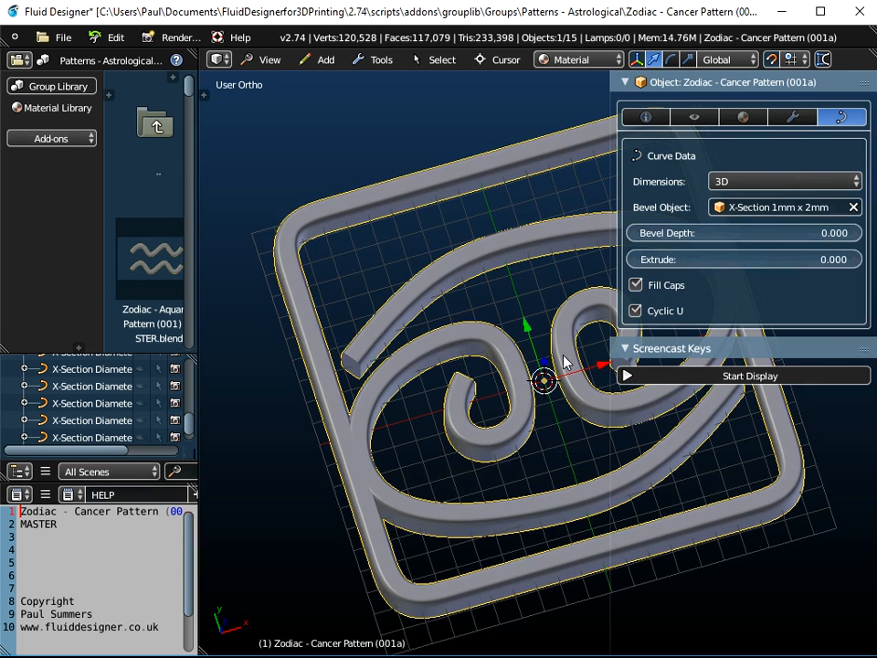
{"action": "middle_click_drag", "start_coordinate": [514, 342], "coordinate": [426, 418]}
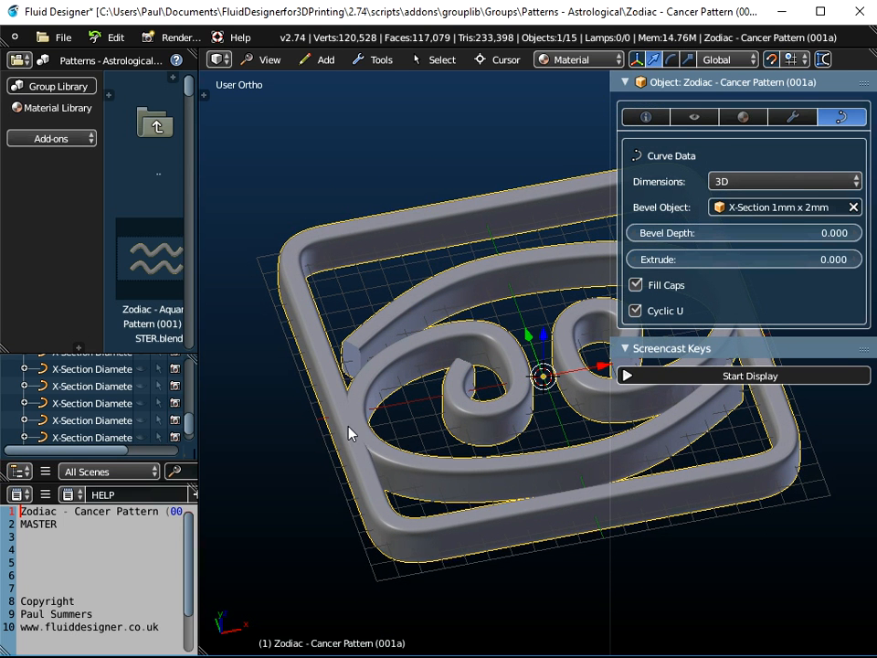
{"action": "middle_click_drag", "start_coordinate": [339, 454], "coordinate": [415, 446]}
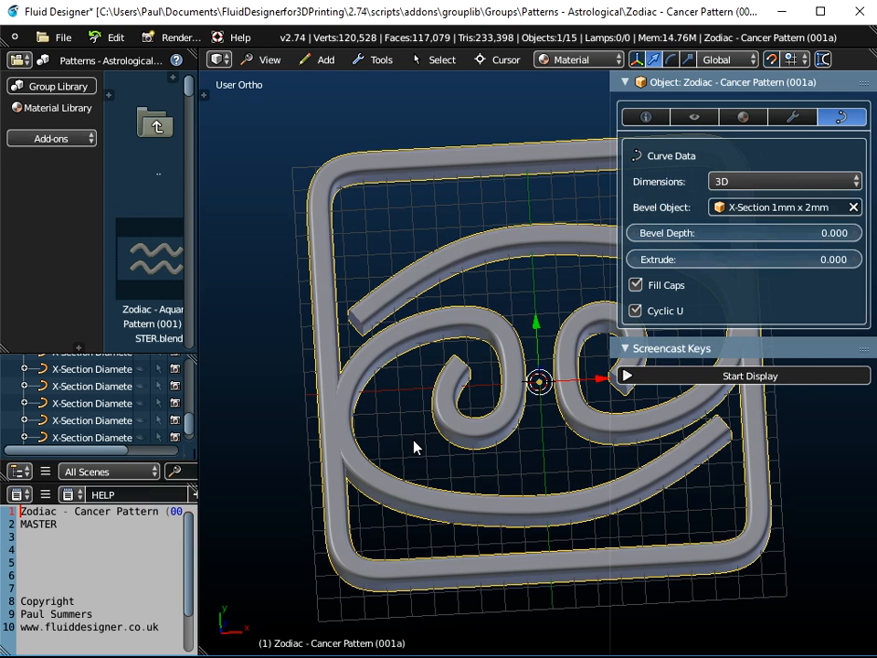
Reload the start-up file to replace the Cancer pattern scene with an empty one.
{"action": "left_click", "coordinate": [62, 37]}
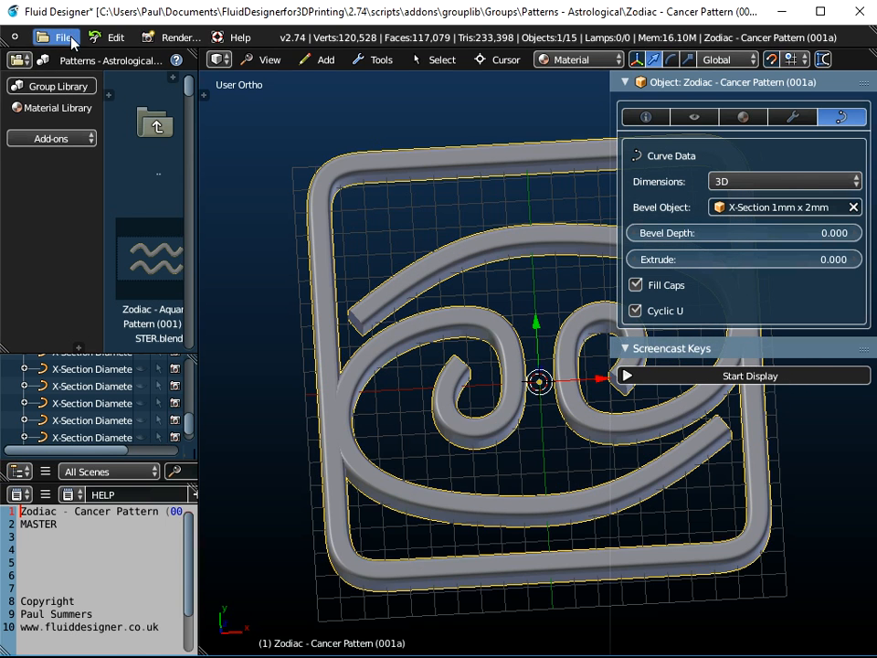
{"action": "left_click", "coordinate": [74, 62]}
{"action": "left_click", "coordinate": [73, 34]}
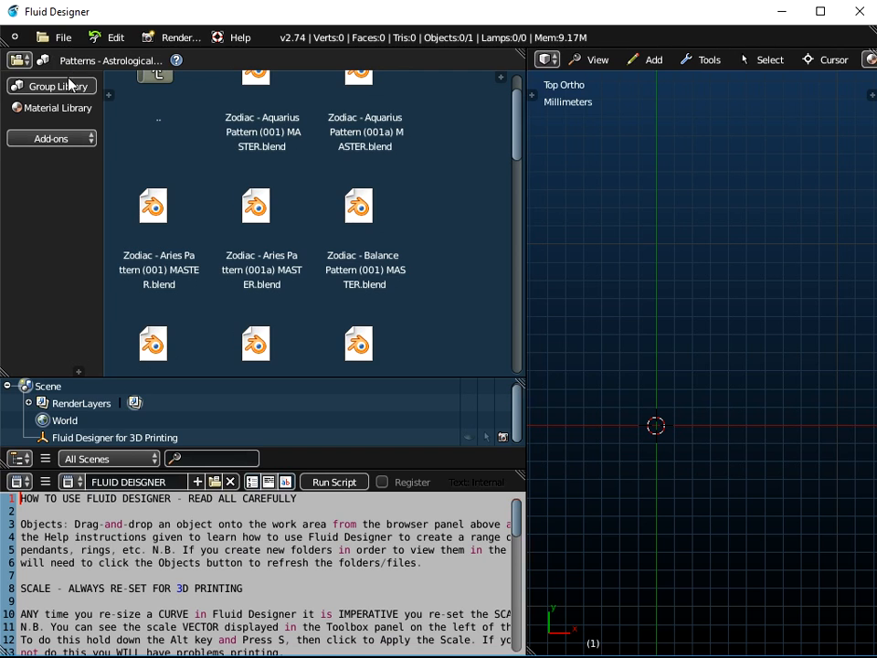
Open the Patterns - Astrological Eastern category in the group library.
{"action": "left_click", "coordinate": [52, 91]}
{"action": "left_click", "coordinate": [82, 58]}
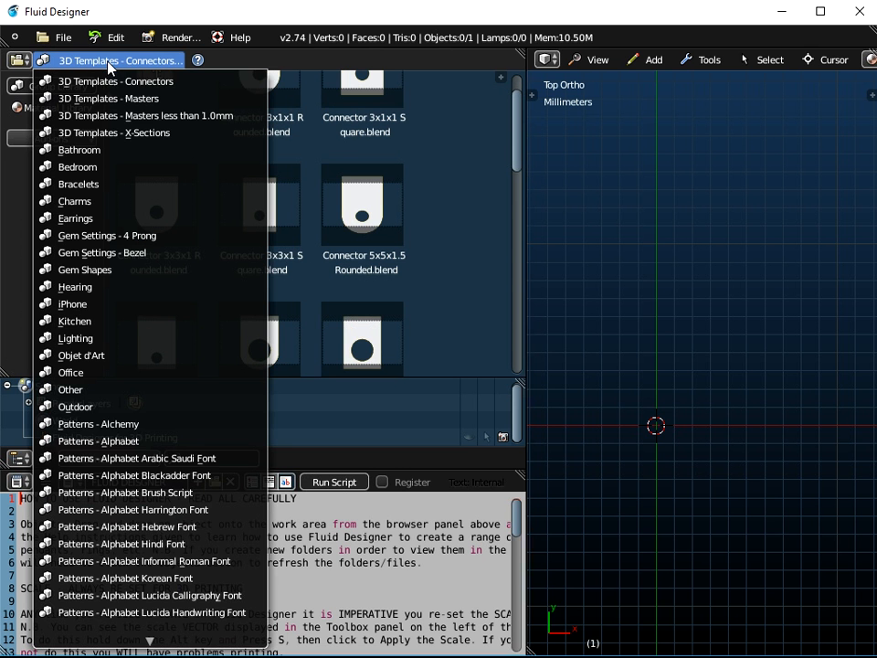
{"action": "scroll", "coordinate": [139, 425], "scroll_direction": "down", "scroll_amount": 20}
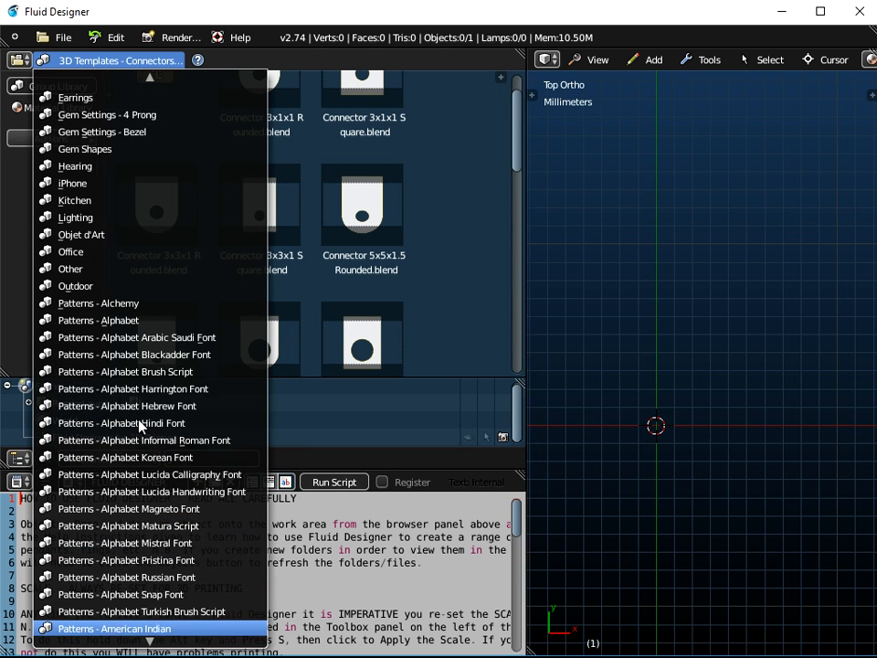
{"action": "scroll", "coordinate": [141, 426], "scroll_direction": "down", "scroll_amount": 6}
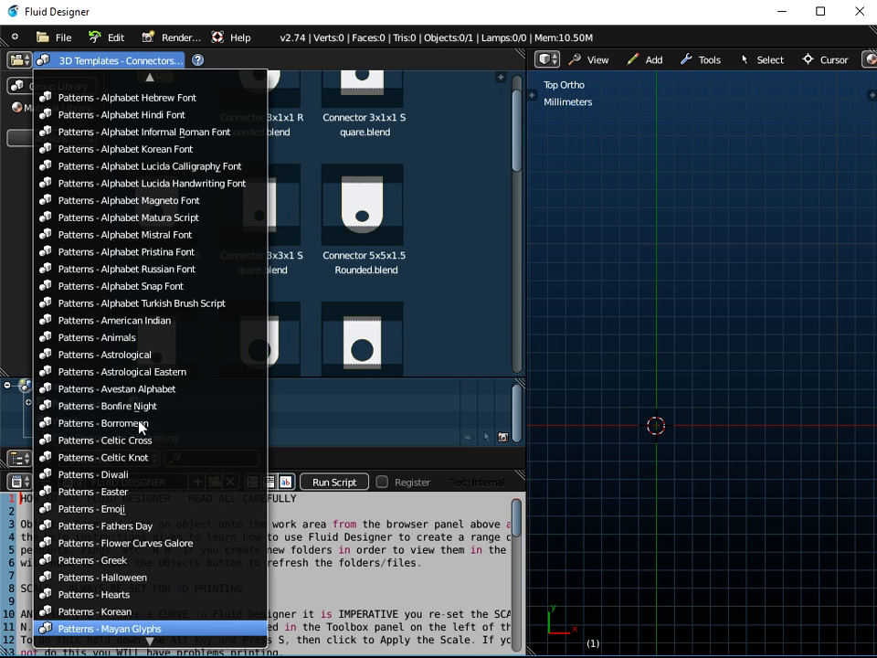
{"action": "left_click", "coordinate": [139, 371]}
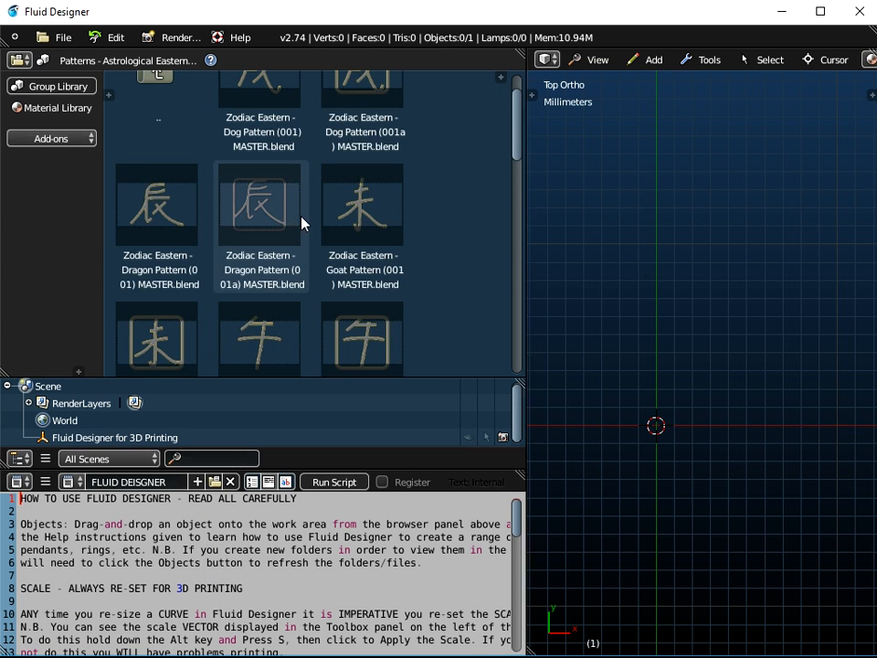
Load Zodiac Eastern - Dog Pattern (001a) into the work area and view it at an angle.
{"action": "scroll", "coordinate": [302, 223], "scroll_direction": "up", "scroll_amount": 2}
{"action": "left_click_drag", "start_coordinate": [372, 127], "coordinate": [592, 248]}
{"action": "middle_click_drag", "start_coordinate": [476, 436], "coordinate": [534, 329]}
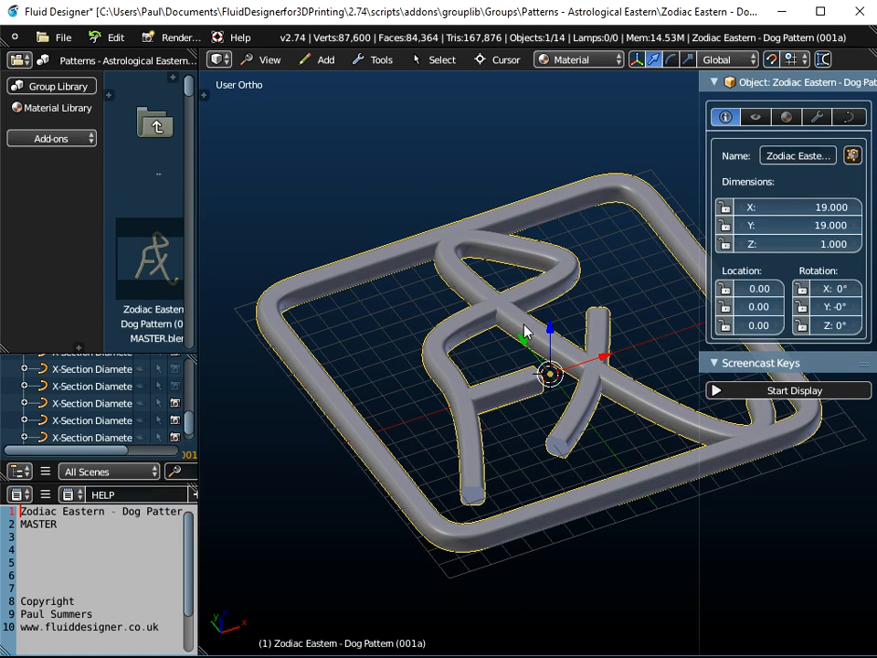
{"action": "middle_click_drag", "start_coordinate": [515, 402], "coordinate": [474, 442]}
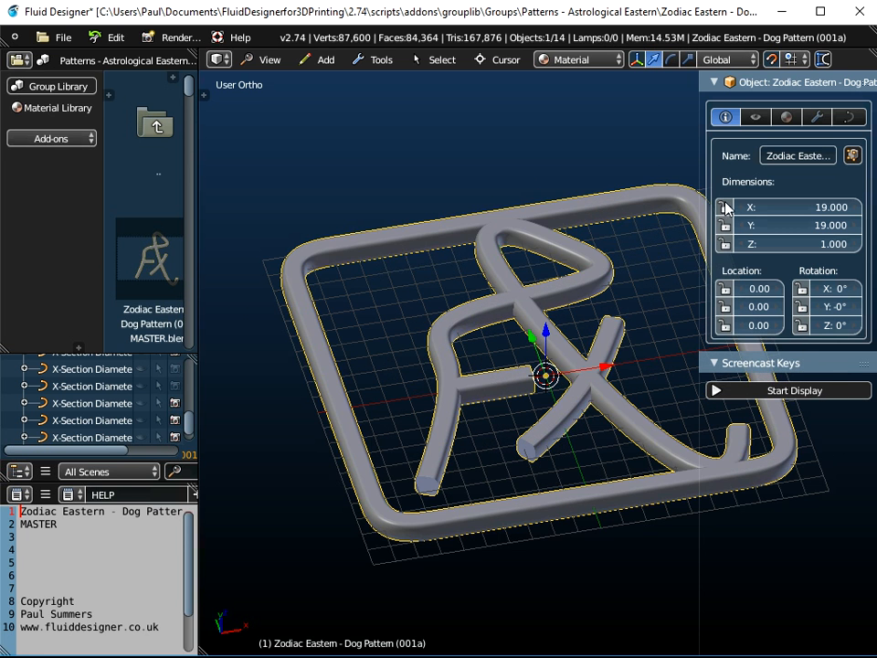
Set the Dog pattern's bevel object to X-Section 1mm x 2mm in its curve data.
{"action": "left_click_drag", "start_coordinate": [705, 195], "coordinate": [610, 195]}
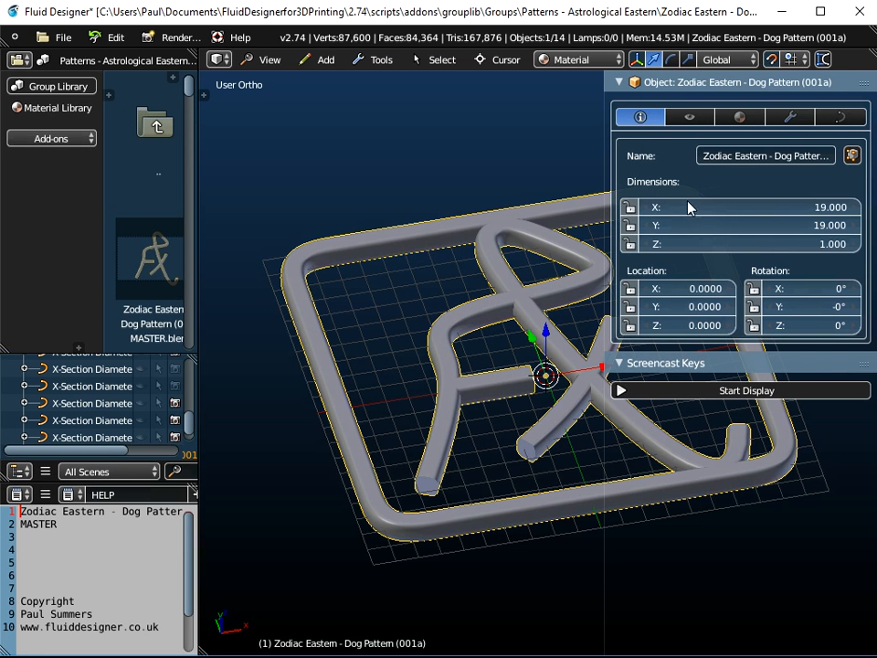
{"action": "left_click", "coordinate": [837, 118]}
{"action": "left_click", "coordinate": [747, 210]}
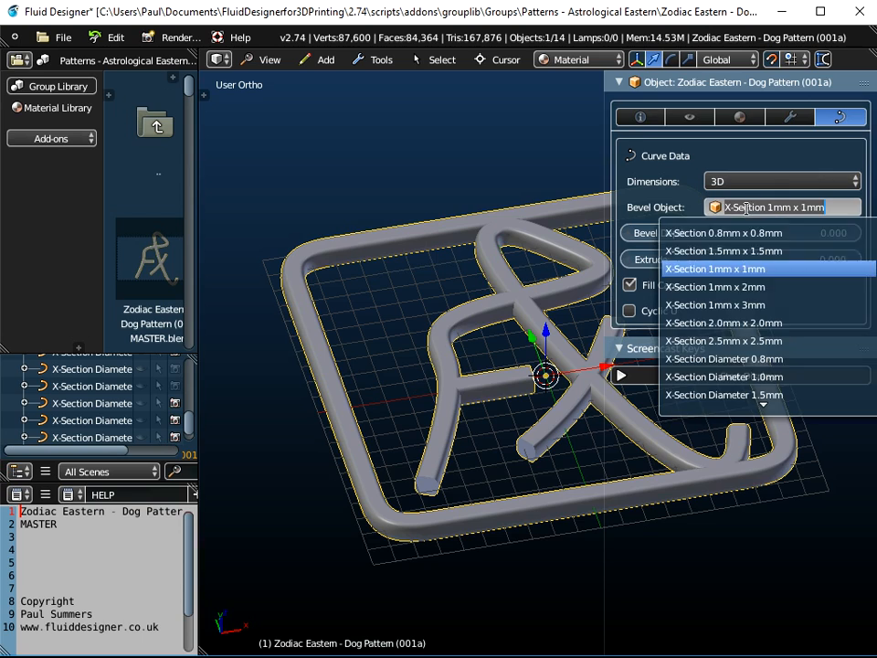
{"action": "left_click", "coordinate": [745, 286]}
{"action": "middle_click_drag", "start_coordinate": [539, 347], "coordinate": [533, 392]}
{"action": "scroll", "coordinate": [517, 373], "scroll_direction": "down", "scroll_amount": 2}
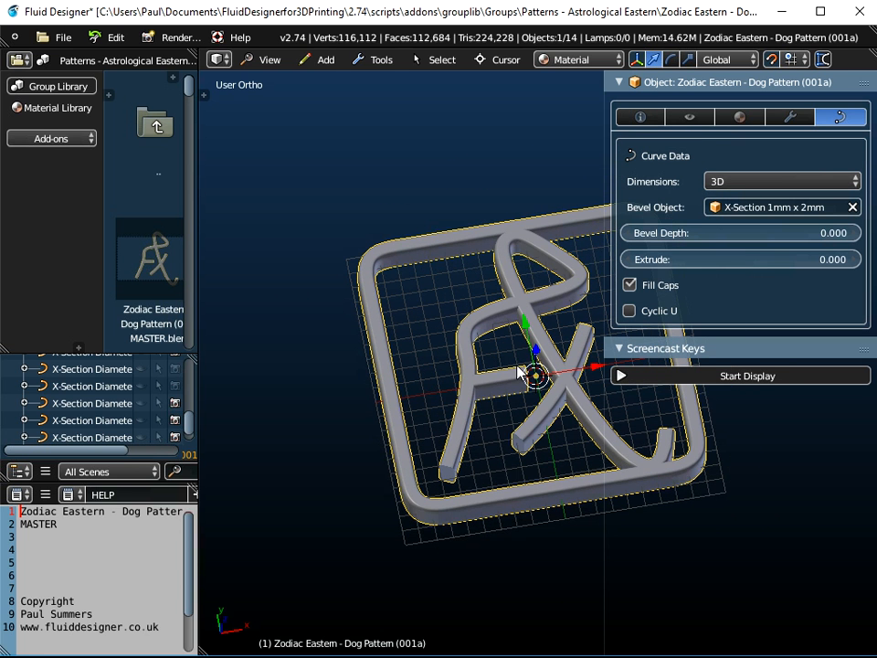
Browse the lowercase and uppercase letters in the Patterns - Alphabet Harrington Font library with the library browser widened.
{"action": "left_click", "coordinate": [104, 63]}
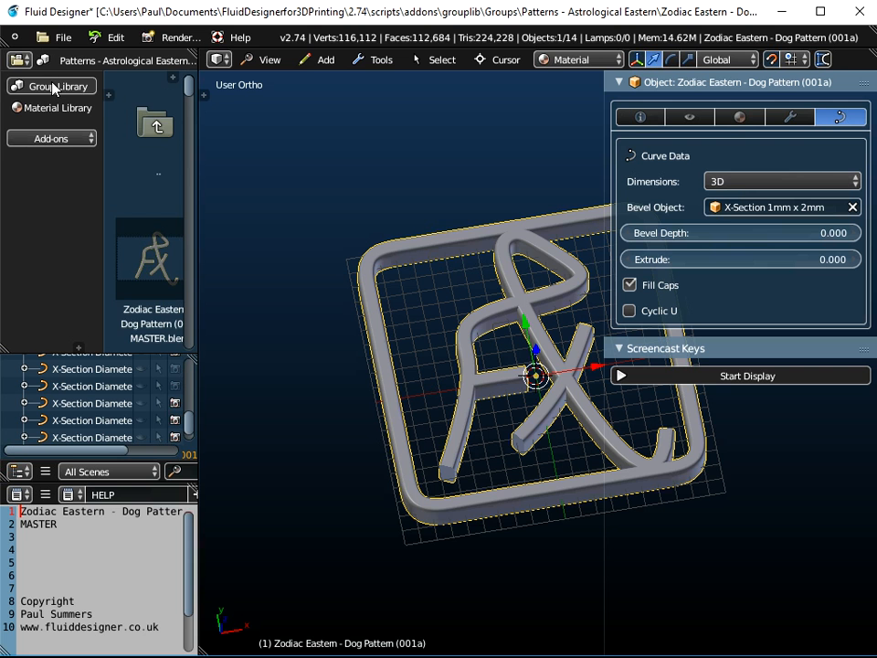
{"action": "left_click", "coordinate": [53, 86]}
{"action": "left_click", "coordinate": [107, 60]}
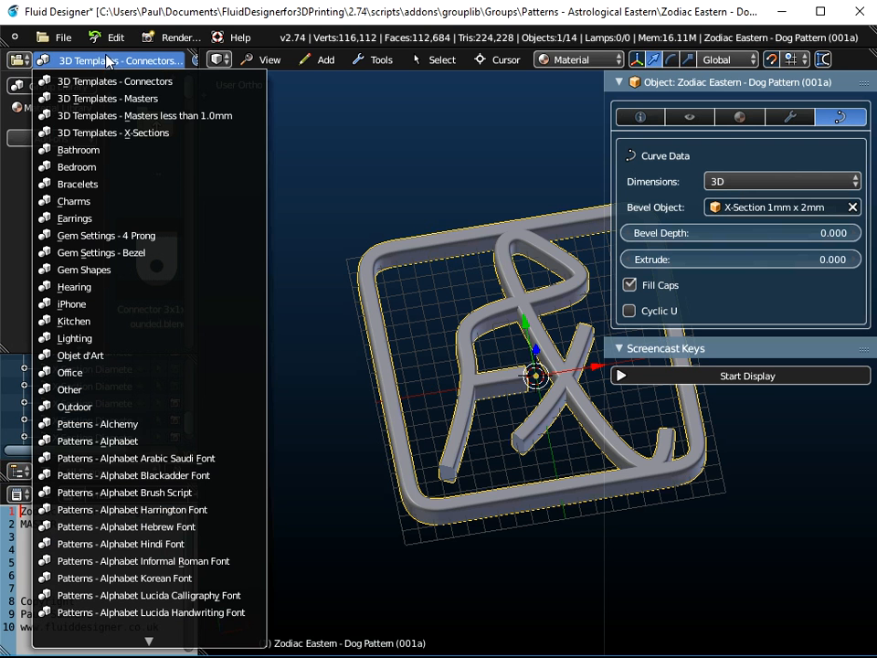
{"action": "left_click", "coordinate": [176, 514]}
{"action": "left_click_drag", "start_coordinate": [196, 256], "coordinate": [464, 240]}
{"action": "scroll", "coordinate": [374, 219], "scroll_direction": "down", "scroll_amount": 10}
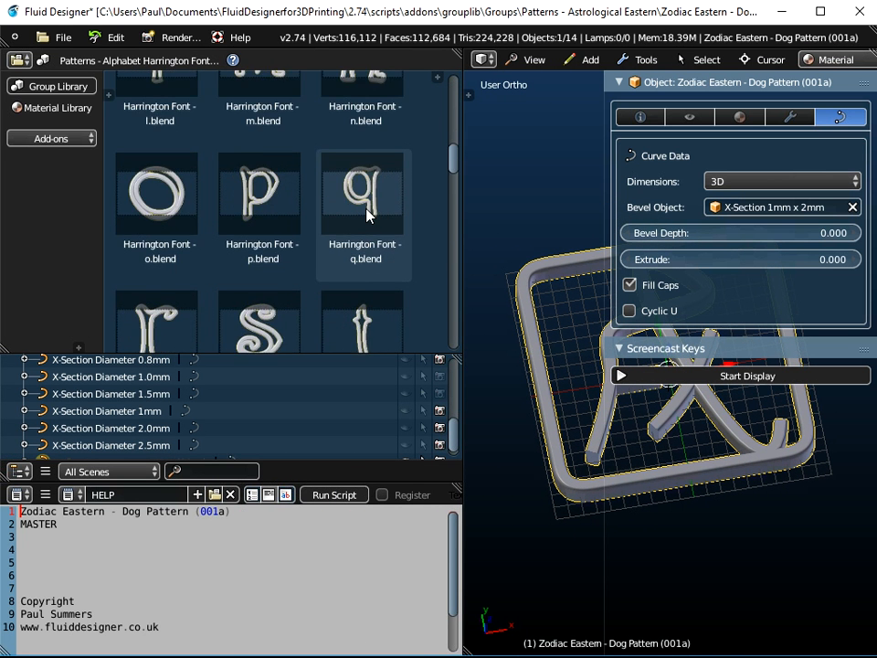
{"action": "scroll", "coordinate": [366, 214], "scroll_direction": "down", "scroll_amount": 15}
{"action": "scroll", "coordinate": [366, 215], "scroll_direction": "up", "scroll_amount": 4}
{"action": "scroll", "coordinate": [366, 214], "scroll_direction": "down", "scroll_amount": 5}
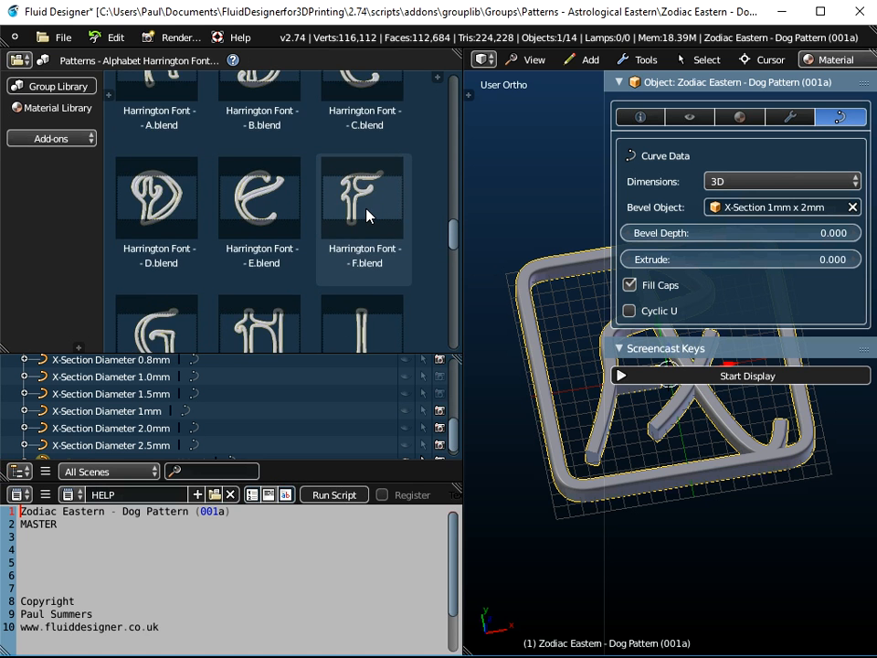
{"action": "scroll", "coordinate": [366, 214], "scroll_direction": "up", "scroll_amount": 12}
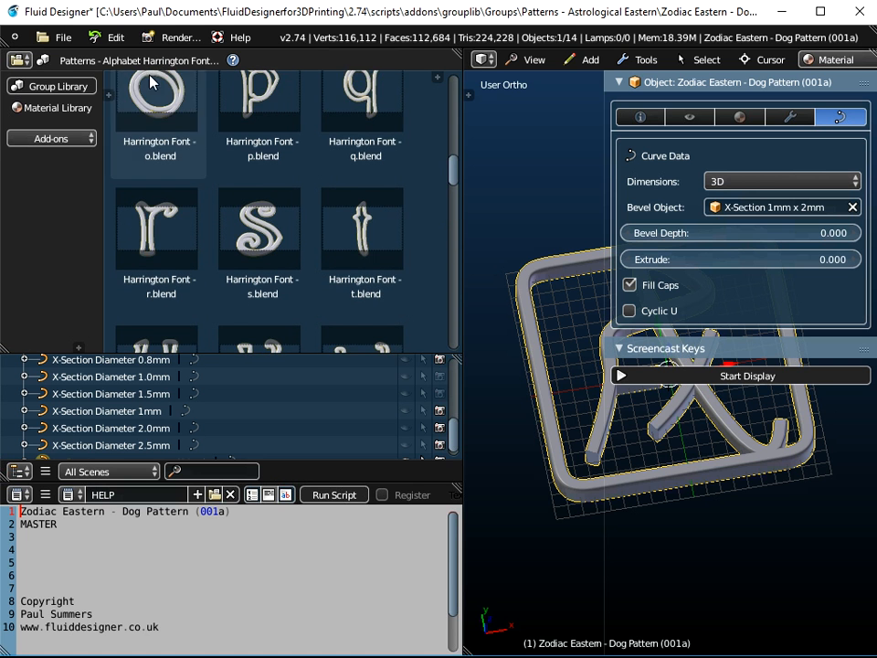
Reload the start-up file to clear the Dog pattern scene.
{"action": "left_click", "coordinate": [62, 37]}
{"action": "left_click", "coordinate": [50, 57]}
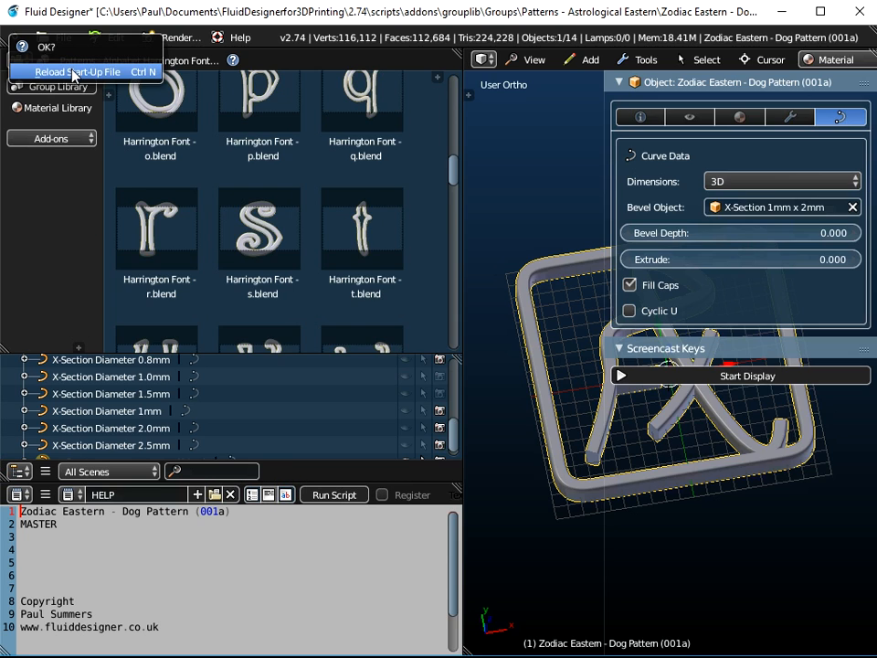
{"action": "left_click", "coordinate": [73, 72]}
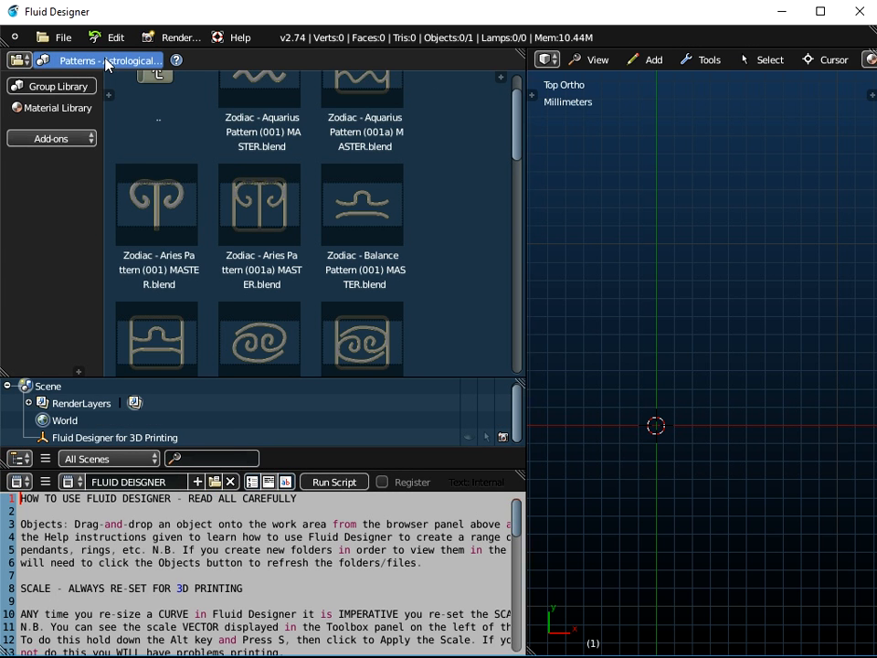
Load the 65mm ALL UK Sizes 25 - 95 mm Bracelet MASTER file from the Bracelets library into the work area.
{"action": "left_click", "coordinate": [107, 64]}
{"action": "left_click", "coordinate": [69, 167]}
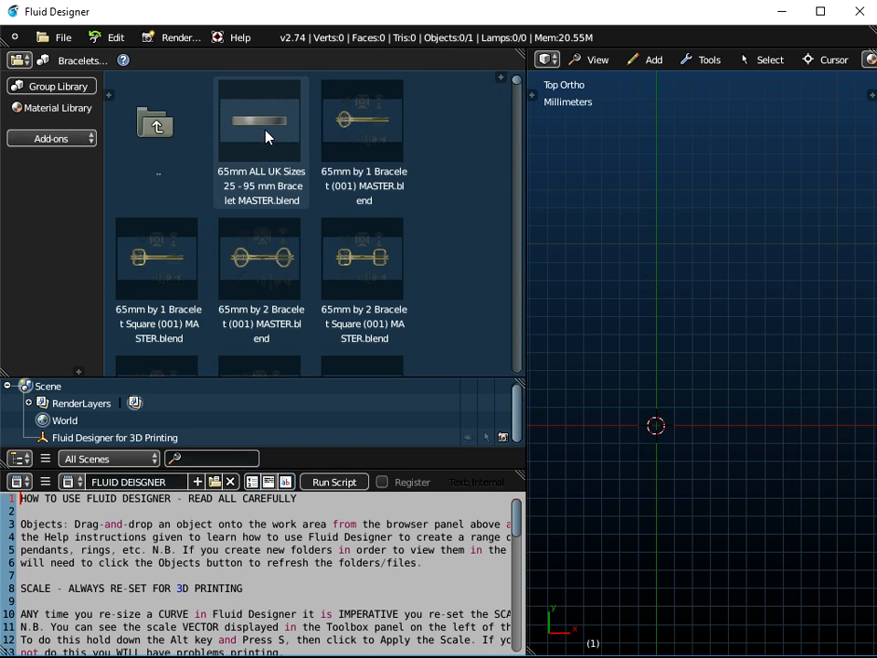
{"action": "left_click", "coordinate": [266, 136]}
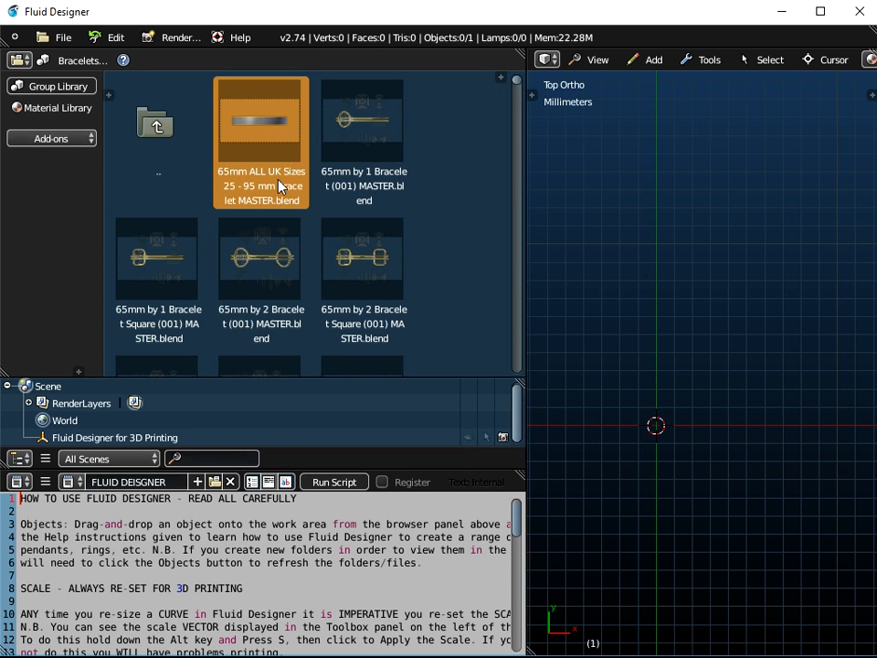
{"action": "left_click_drag", "start_coordinate": [259, 125], "coordinate": [565, 192]}
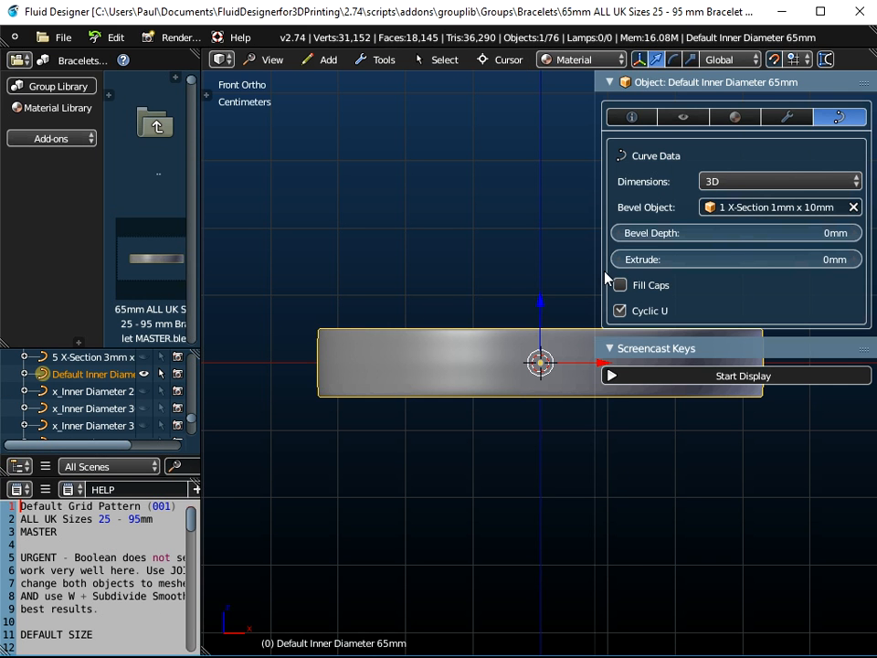
Examine the bracelet band and browse the outliner's list of inner diameter sizes and cross-sections.
{"action": "left_click_drag", "start_coordinate": [599, 269], "coordinate": [628, 268]}
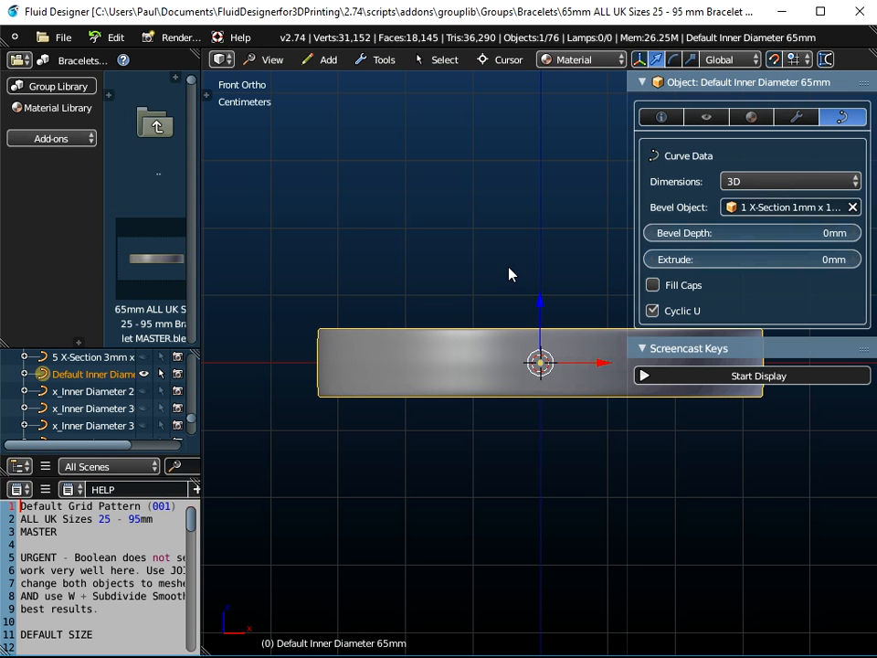
{"action": "middle_click_drag", "start_coordinate": [476, 245], "coordinate": [448, 327]}
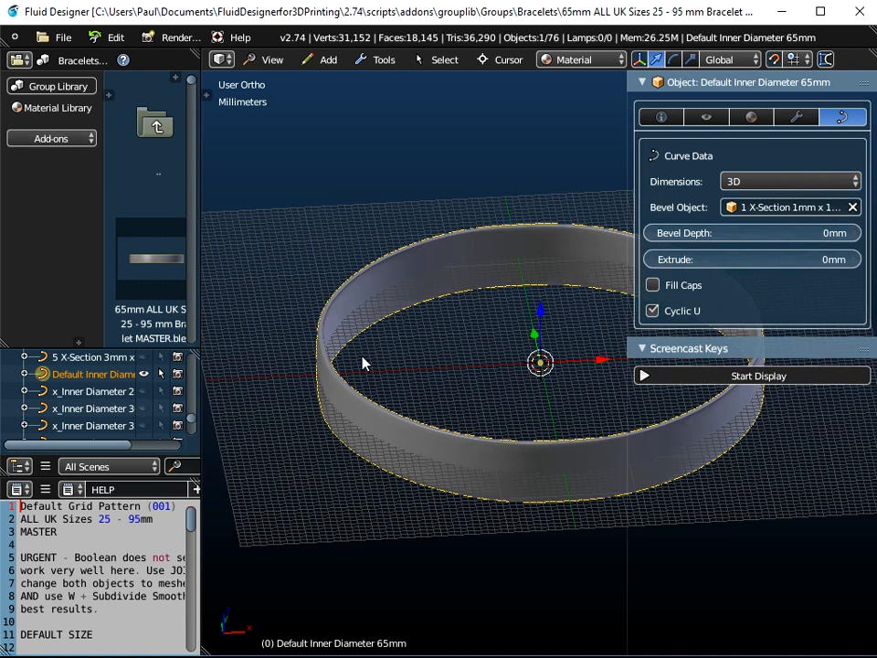
{"action": "left_click_drag", "start_coordinate": [200, 330], "coordinate": [267, 331]}
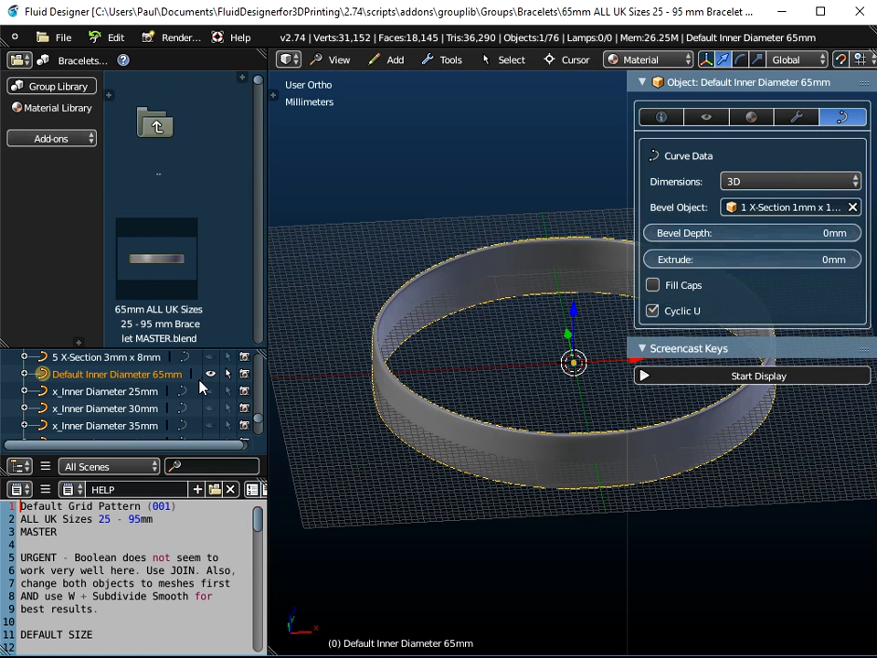
{"action": "scroll", "coordinate": [164, 388], "scroll_direction": "down", "scroll_amount": 5}
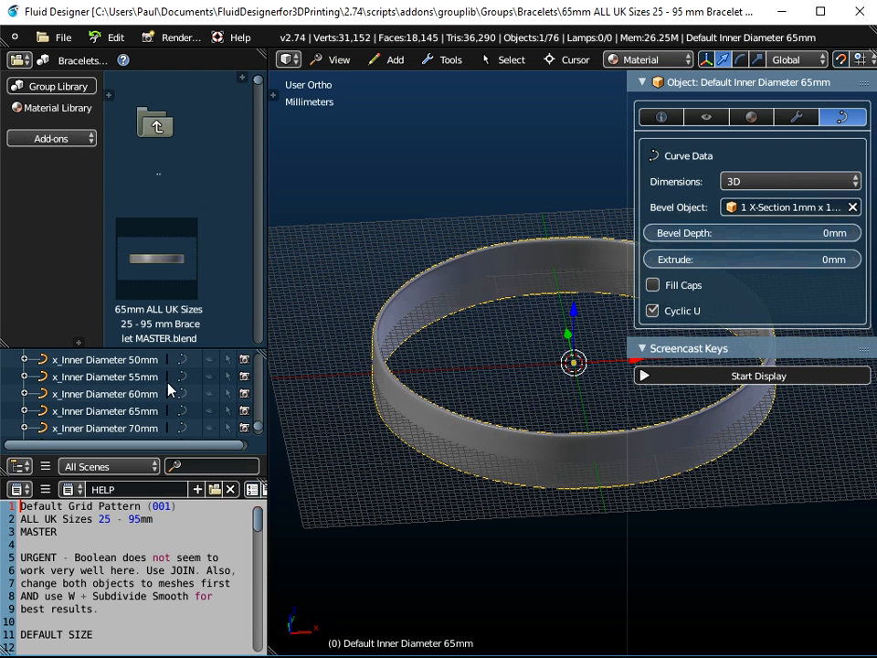
{"action": "scroll", "coordinate": [149, 384], "scroll_direction": "down", "scroll_amount": 3}
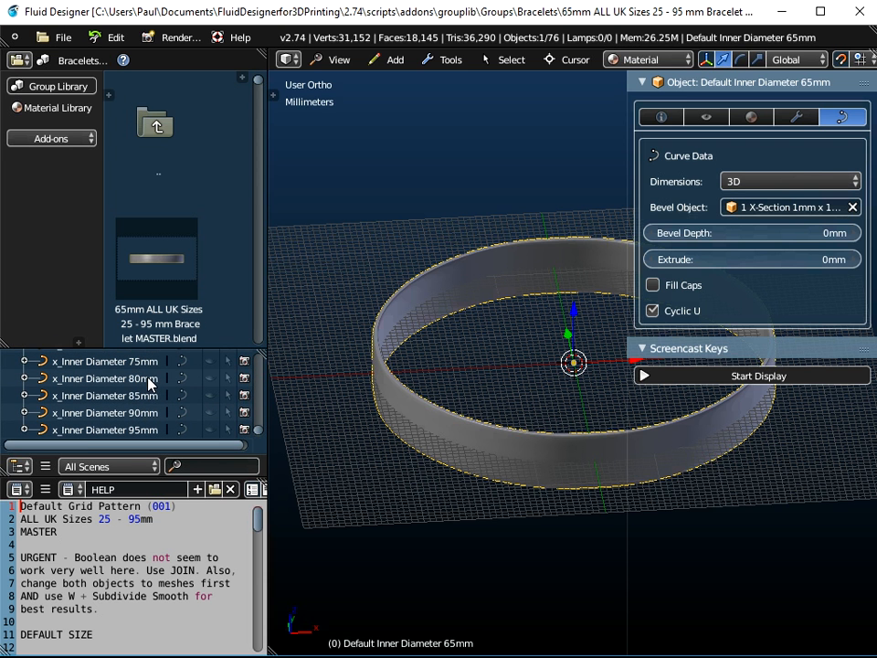
{"action": "scroll", "coordinate": [151, 426], "scroll_direction": "up", "scroll_amount": 6}
{"action": "scroll", "coordinate": [148, 411], "scroll_direction": "up", "scroll_amount": 5}
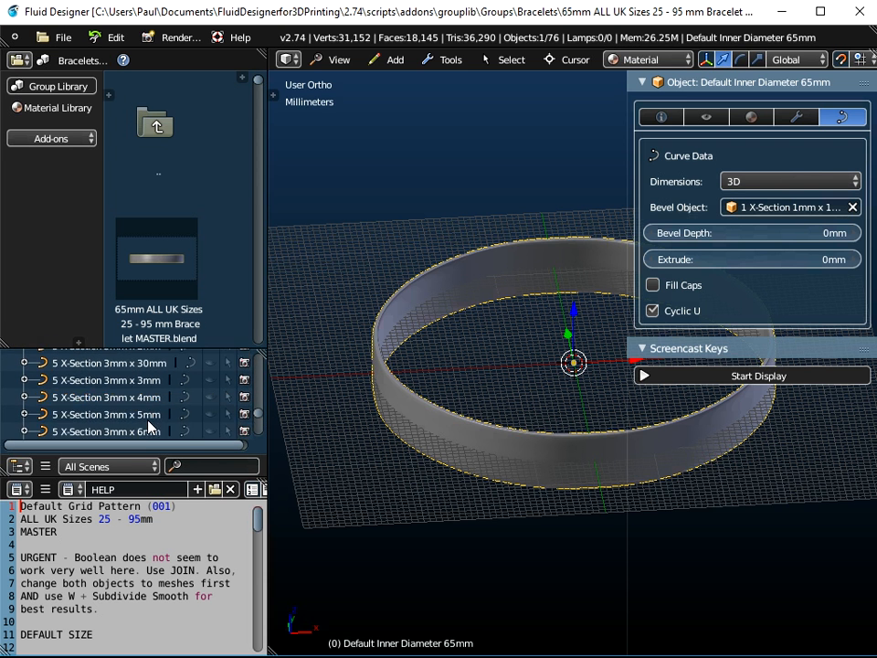
{"action": "left_click_drag", "start_coordinate": [265, 322], "coordinate": [230, 322]}
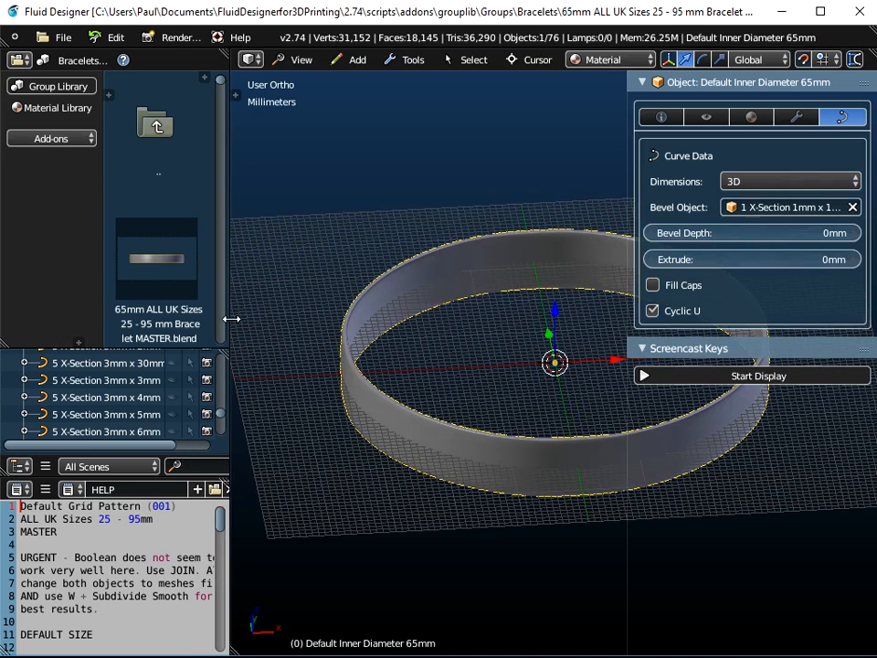
Set the Default Inner Diameter 65mm bracelet's bevel object to 3 X-Section 2mm x 2mm in its curve data.
{"action": "middle_click_drag", "start_coordinate": [348, 362], "coordinate": [452, 431]}
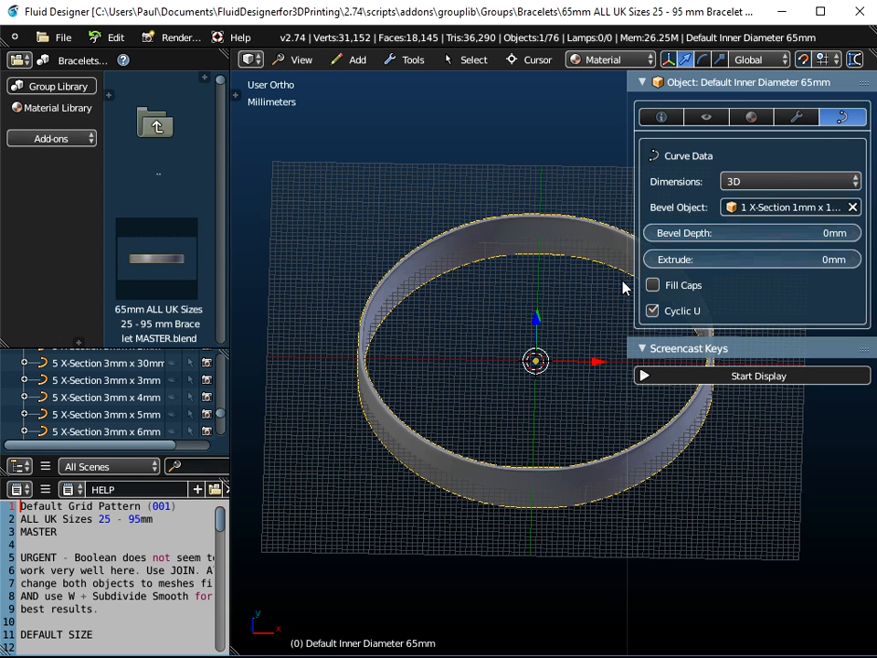
{"action": "left_click_drag", "start_coordinate": [627, 283], "coordinate": [583, 284]}
{"action": "middle_click_drag", "start_coordinate": [516, 315], "coordinate": [445, 418]}
{"action": "scroll", "coordinate": [444, 417], "scroll_direction": "up", "scroll_amount": 4}
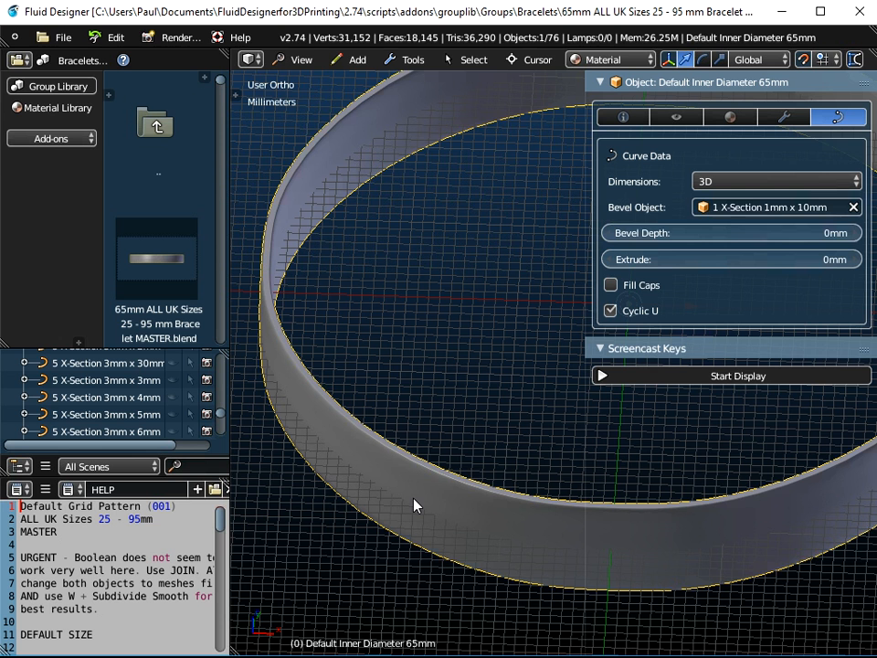
{"action": "left_click", "coordinate": [737, 205]}
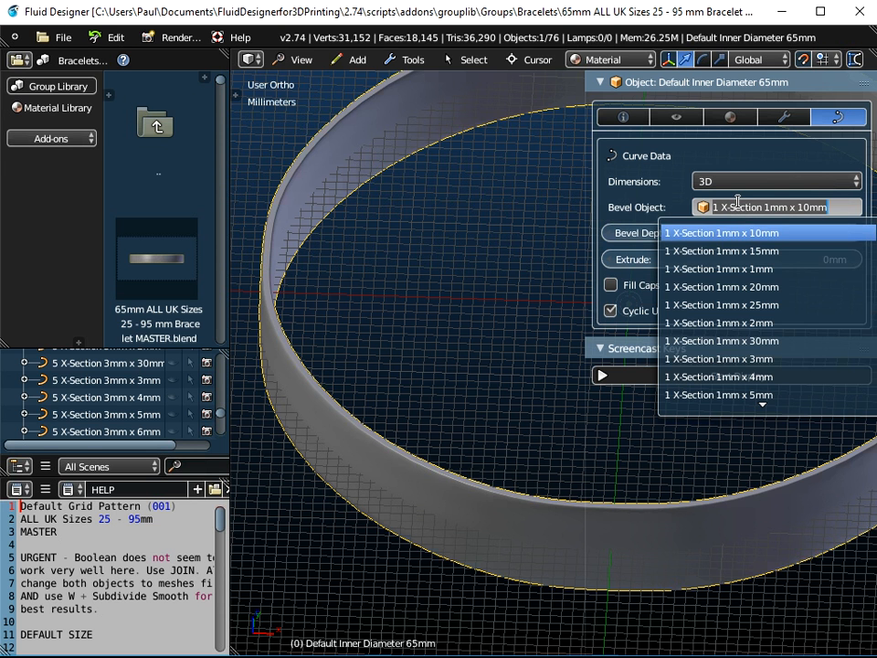
{"action": "scroll", "coordinate": [719, 356], "scroll_direction": "down", "scroll_amount": 20}
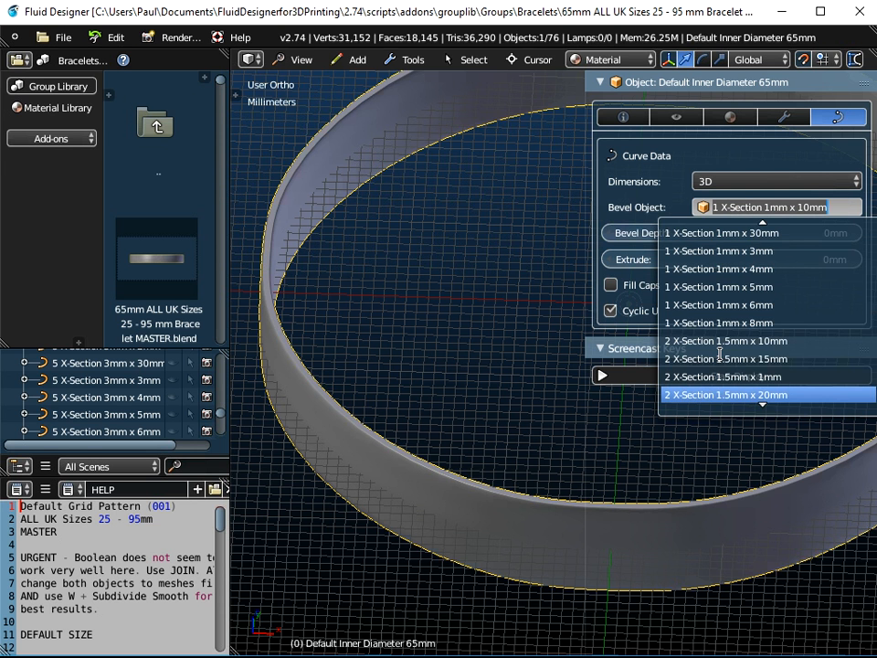
{"action": "scroll", "coordinate": [719, 354], "scroll_direction": "down", "scroll_amount": 5}
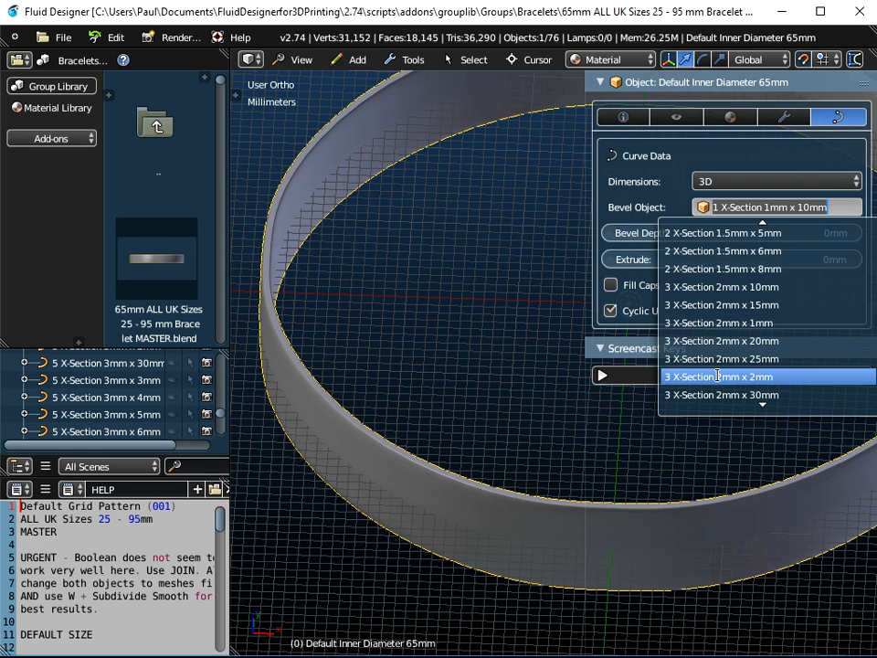
{"action": "left_click", "coordinate": [717, 375]}
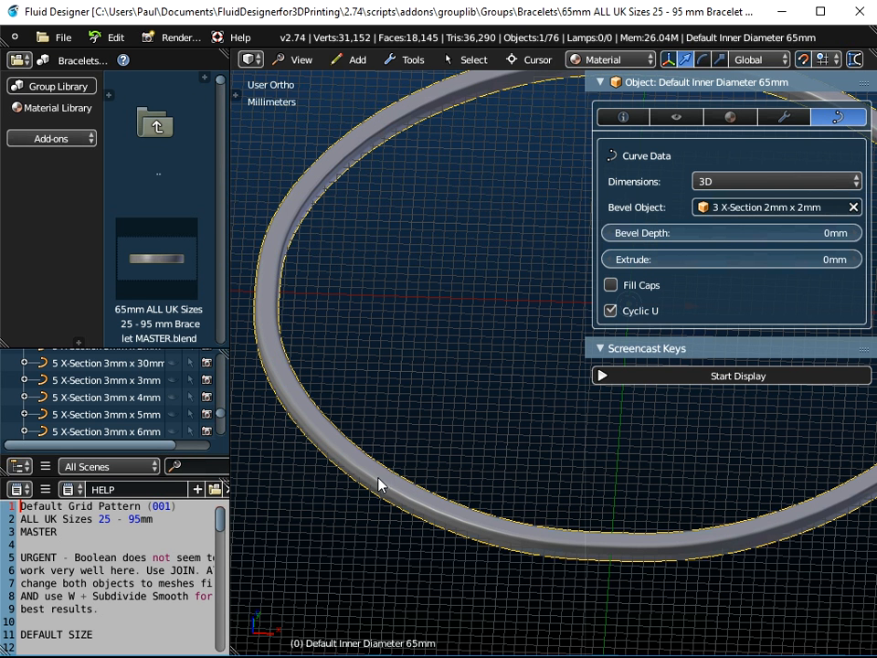
{"action": "middle_click_drag", "start_coordinate": [372, 487], "coordinate": [449, 348]}
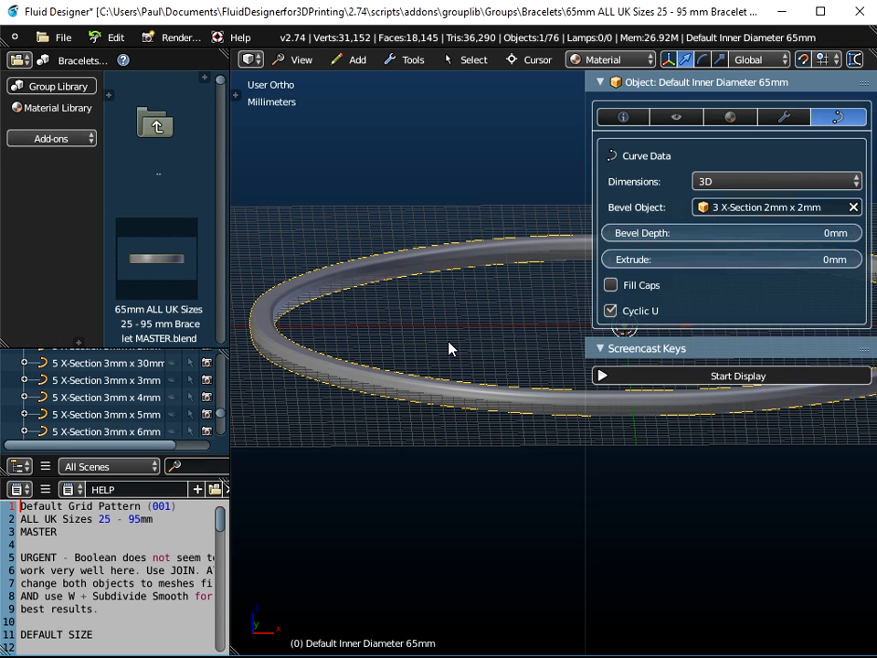
Start the Screencast Keys display, collapse its settings, and narrow the object properties sidebar.
{"action": "left_click", "coordinate": [734, 377]}
{"action": "left_click", "coordinate": [731, 347]}
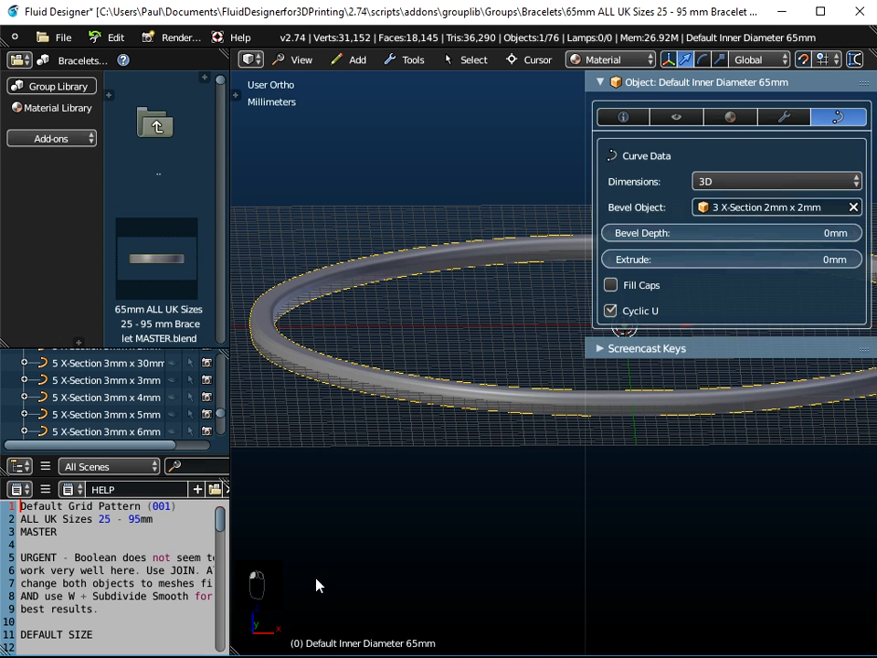
{"action": "left_click_drag", "start_coordinate": [583, 488], "coordinate": [682, 477]}
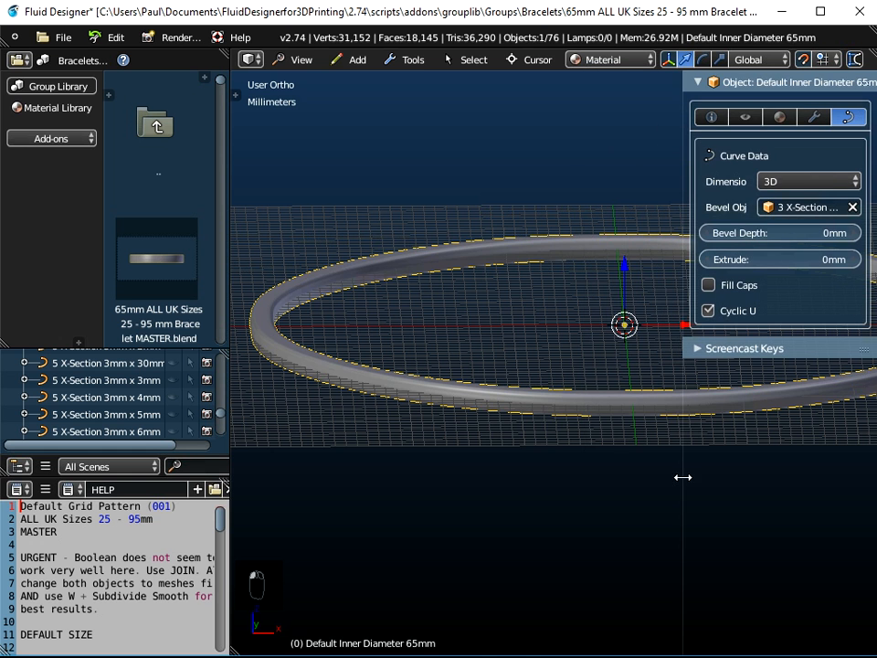
Move the ring up 10 mm along the global Z axis in the front view.
{"action": "left_click", "coordinate": [305, 62]}
{"action": "left_click", "coordinate": [313, 180]}
{"action": "scroll", "coordinate": [402, 320], "scroll_direction": "down", "scroll_amount": 3}
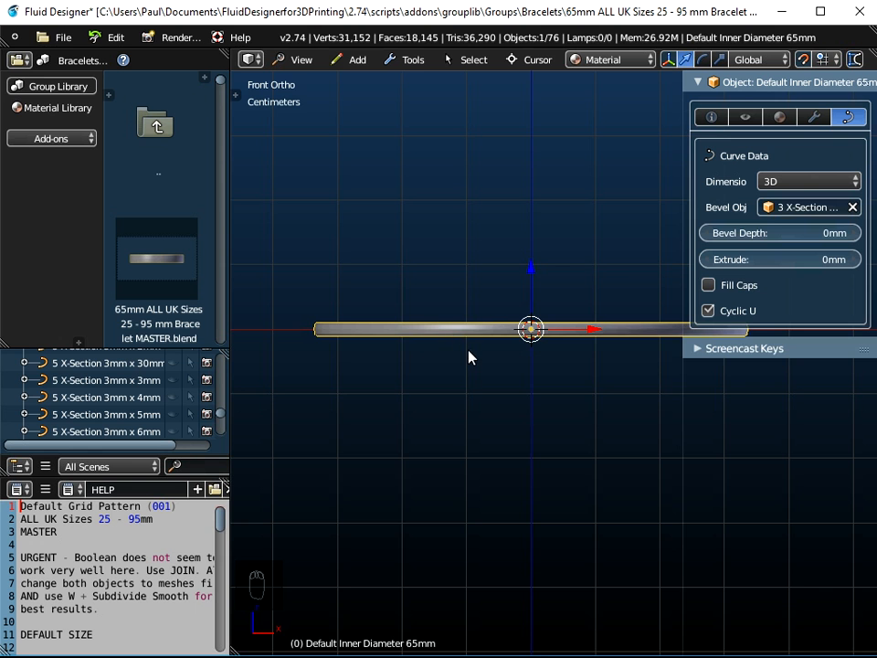
{"action": "scroll", "coordinate": [467, 356], "scroll_direction": "down", "scroll_amount": 1}
{"action": "middle_click_drag", "start_coordinate": [454, 353], "coordinate": [434, 356], "text": "shift"}
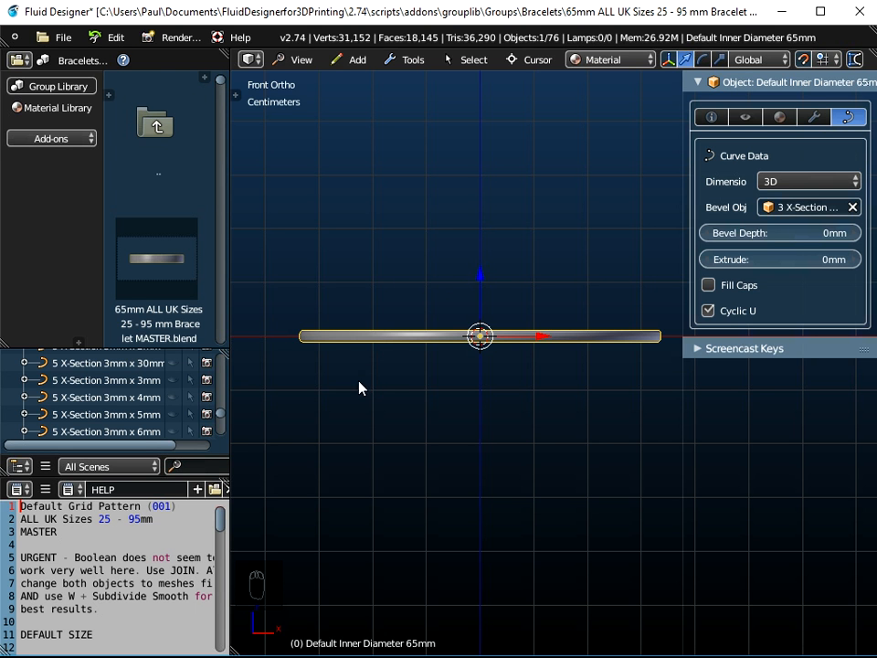
{"action": "key", "text": "g"}
{"action": "key", "text": "z"}
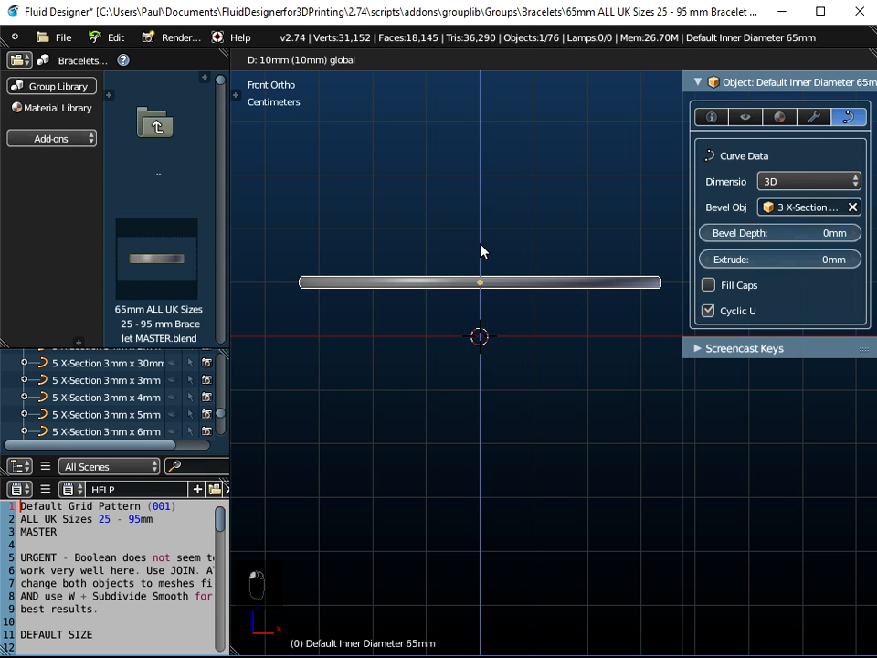
{"action": "left_click", "coordinate": [481, 250]}
Duplicate the ring and move the copy about 20 mm down along the Z axis.
{"action": "left_click", "coordinate": [413, 61]}
{"action": "mouse_move", "coordinate": [418, 85]}
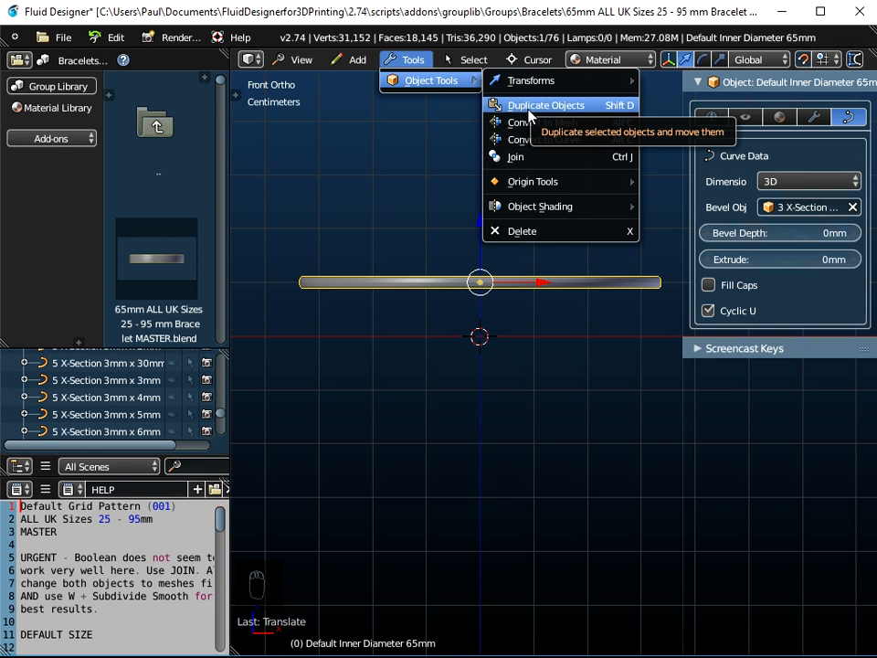
{"action": "left_click", "coordinate": [528, 108]}
{"action": "left_click", "coordinate": [529, 116]}
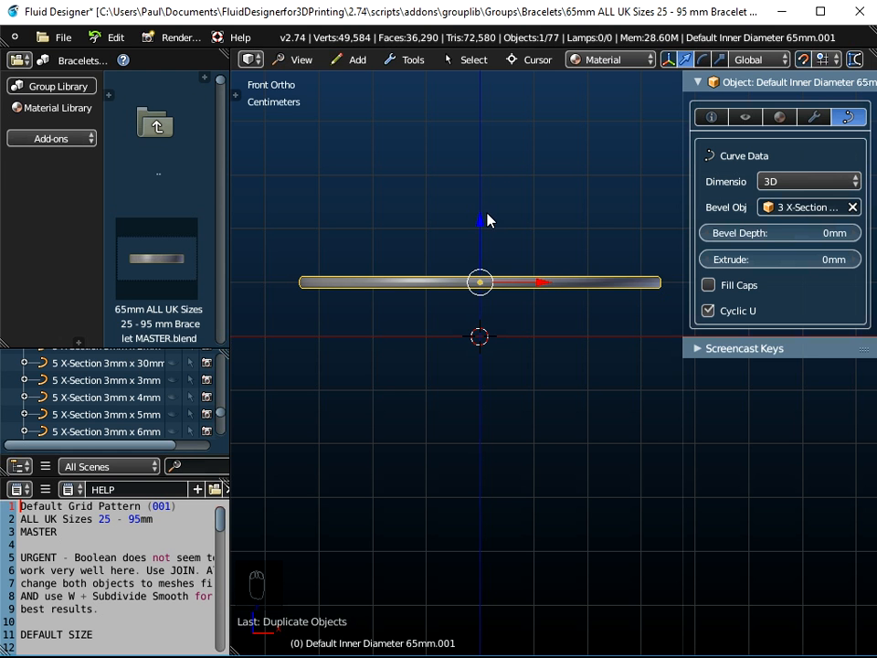
{"action": "left_click_drag", "start_coordinate": [481, 225], "coordinate": [485, 307]}
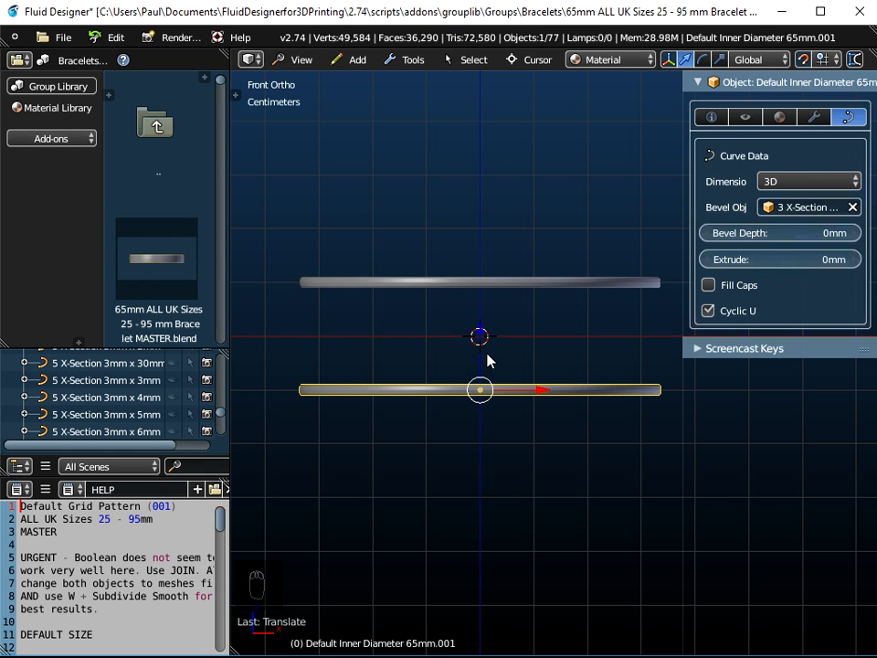
Select both the upper and lower Default Inner Diameter 65mm rings and join them into one object.
{"action": "middle_click_drag", "start_coordinate": [436, 316], "coordinate": [442, 337]}
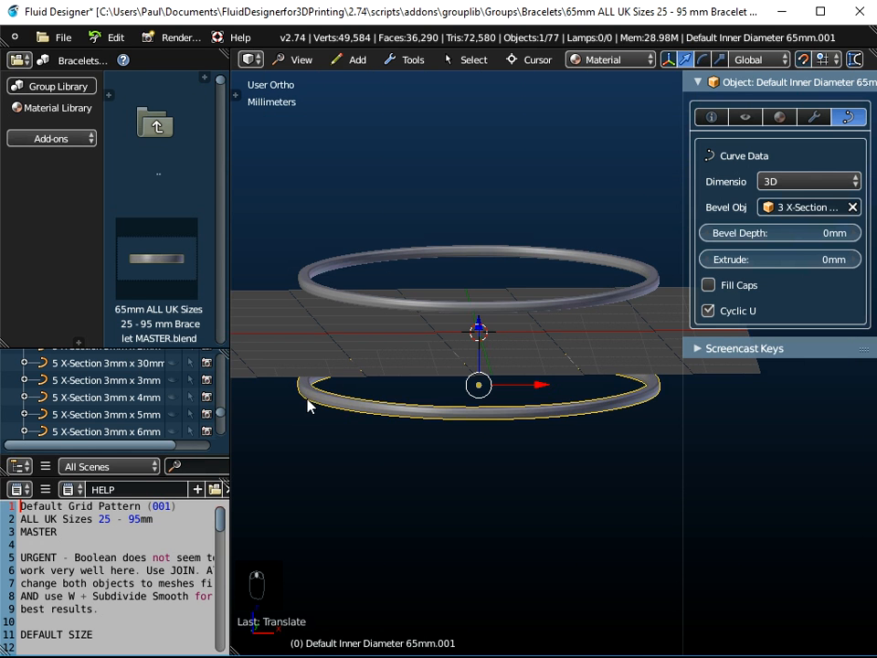
{"action": "scroll", "coordinate": [137, 388], "scroll_direction": "down", "scroll_amount": 3}
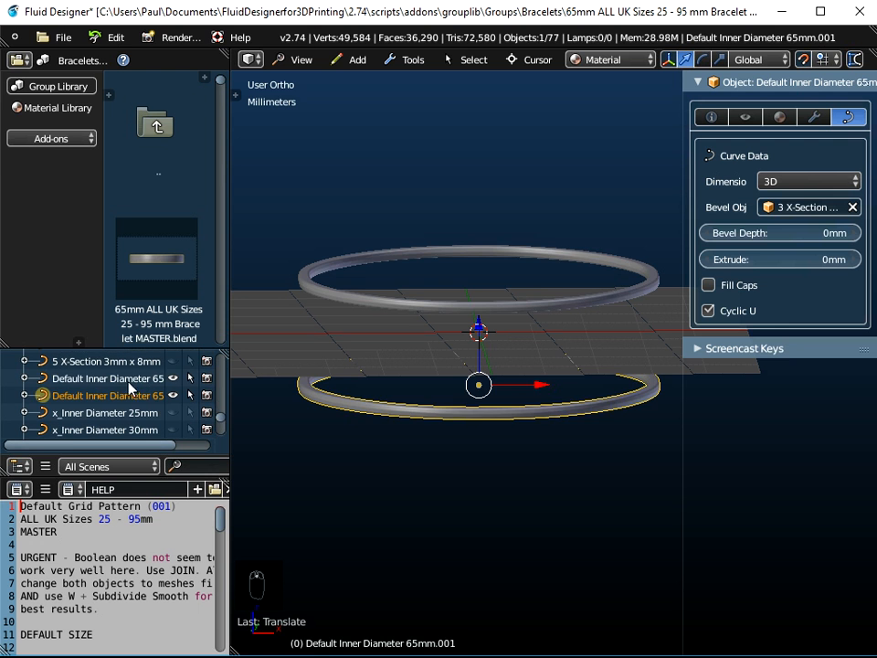
{"action": "left_click", "coordinate": [126, 380]}
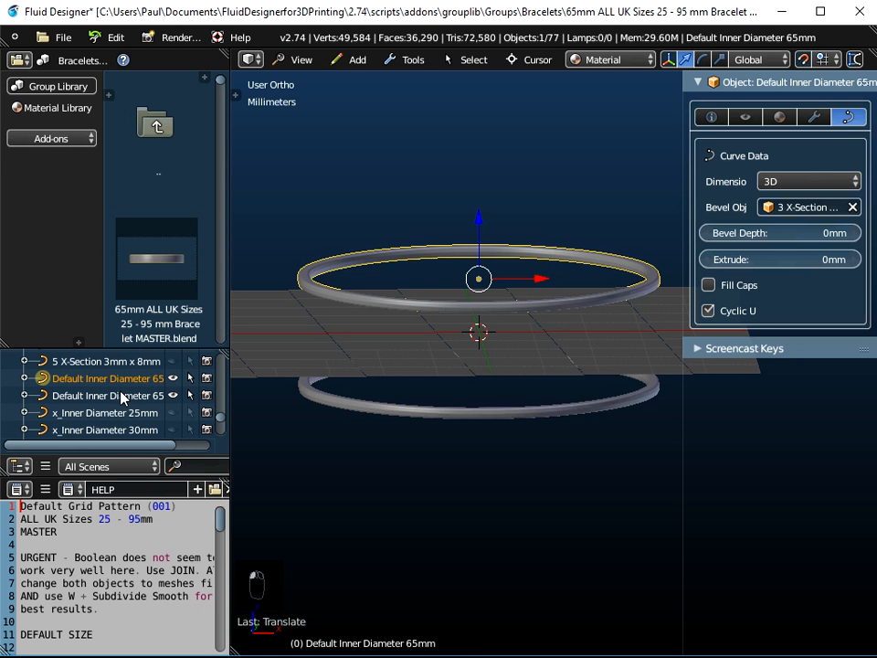
{"action": "left_click", "coordinate": [121, 395]}
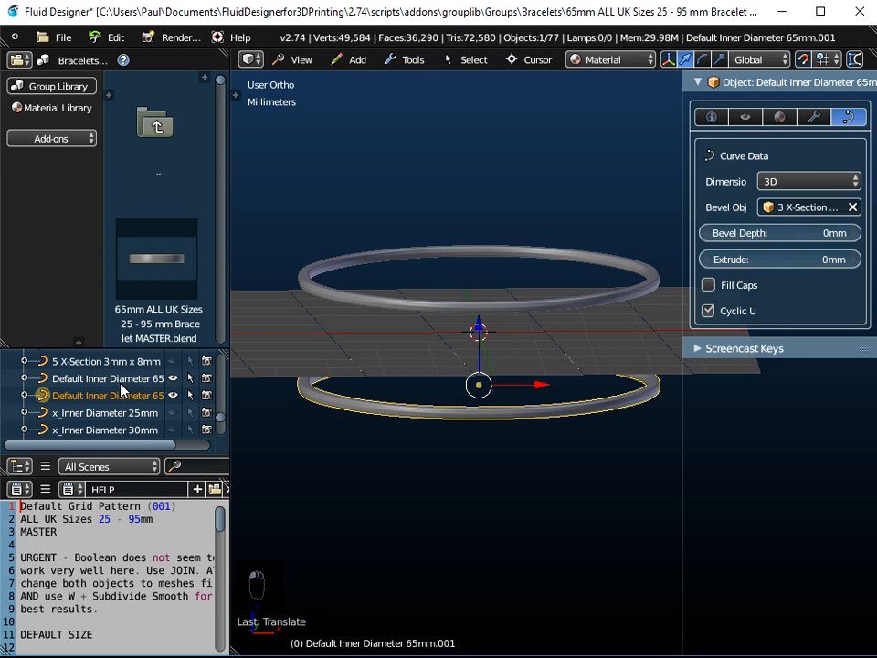
{"action": "right_click", "coordinate": [428, 315], "text": "shift"}
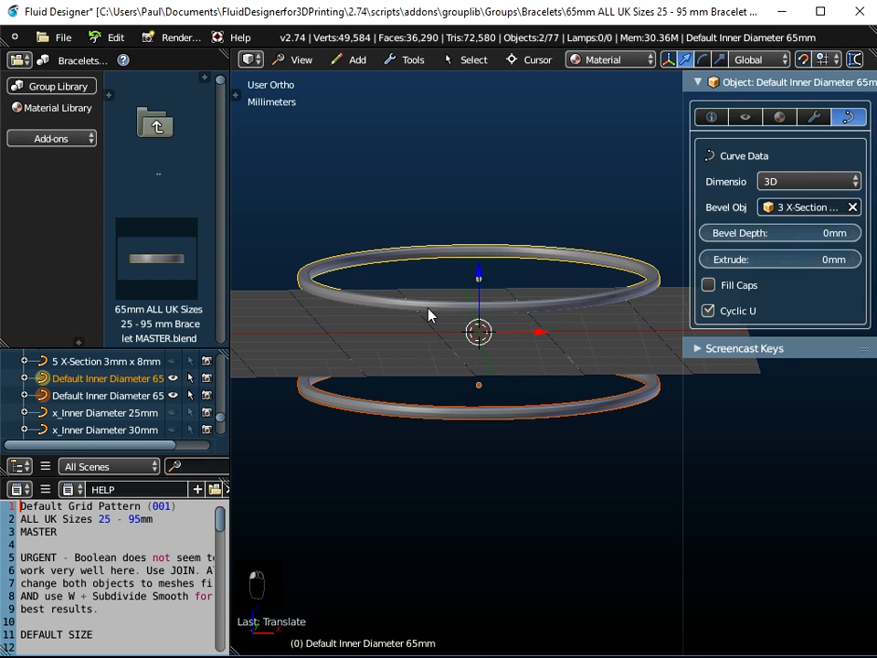
{"action": "left_click", "coordinate": [411, 60]}
{"action": "mouse_move", "coordinate": [425, 80]}
{"action": "left_click", "coordinate": [525, 157]}
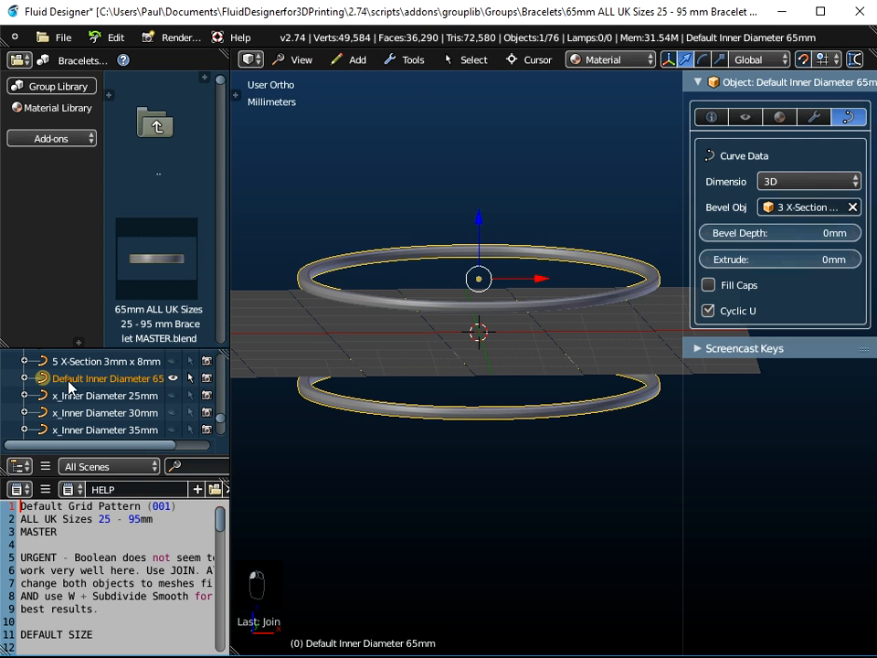
Set the joined rings' origin to their geometry and check its position in the front view.
{"action": "left_click", "coordinate": [411, 60]}
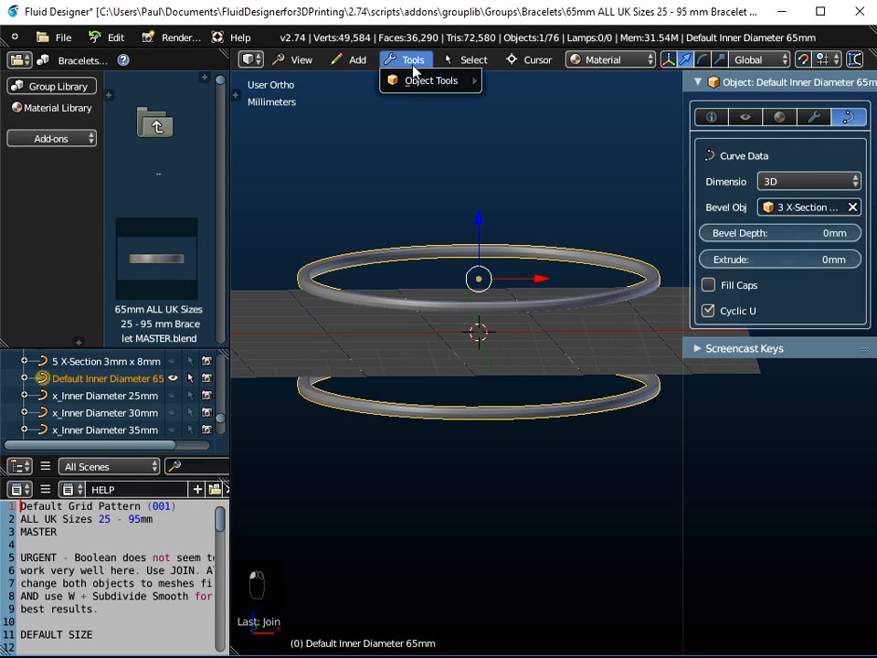
{"action": "mouse_move", "coordinate": [416, 81]}
{"action": "mouse_move", "coordinate": [528, 183]}
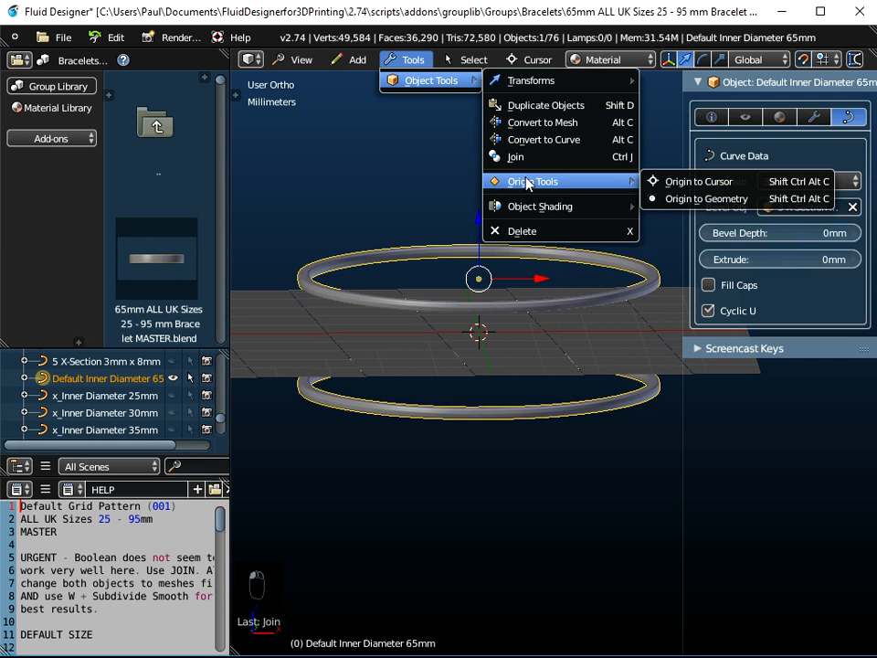
{"action": "left_click", "coordinate": [694, 199]}
{"action": "mouse_move", "coordinate": [477, 334]}
{"action": "middle_mouse_down"}
{"action": "mouse_move", "coordinate": [483, 358]}
{"action": "mouse_move", "coordinate": [490, 289]}
{"action": "mouse_move", "coordinate": [481, 336]}
{"action": "middle_mouse_up"}
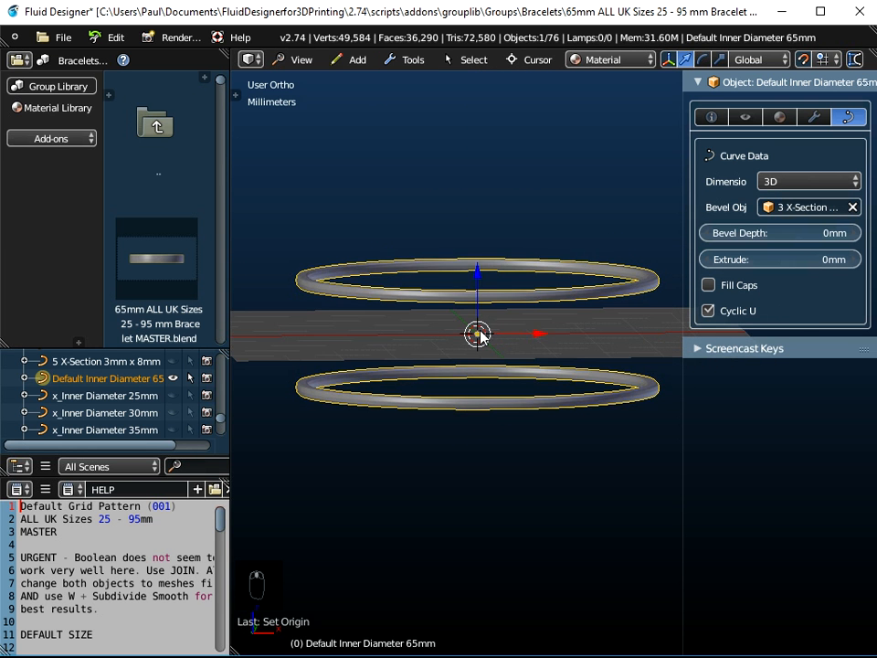
{"action": "scroll", "coordinate": [477, 335], "scroll_direction": "up", "scroll_amount": 2}
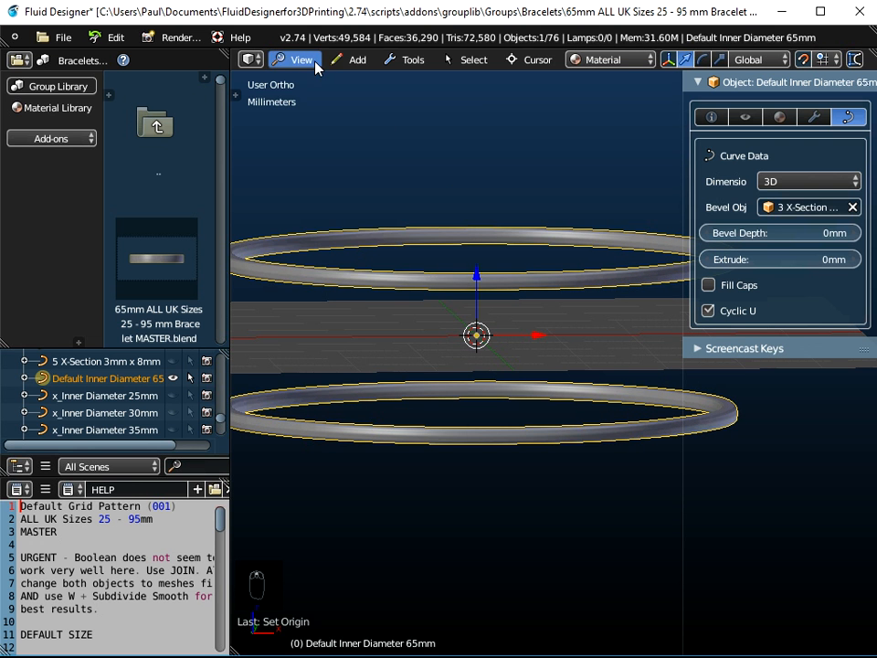
{"action": "left_click", "coordinate": [316, 64]}
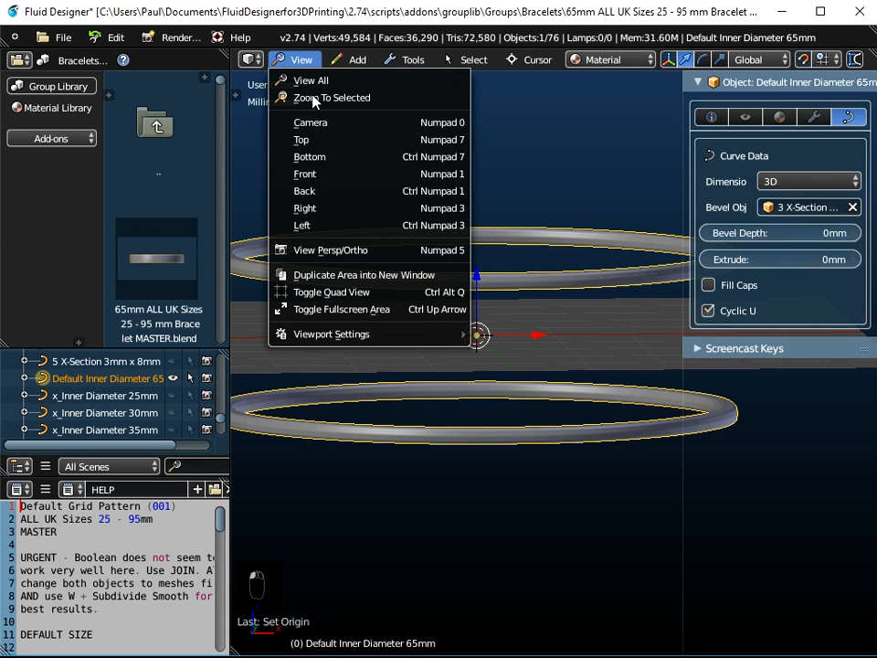
{"action": "left_click", "coordinate": [315, 183]}
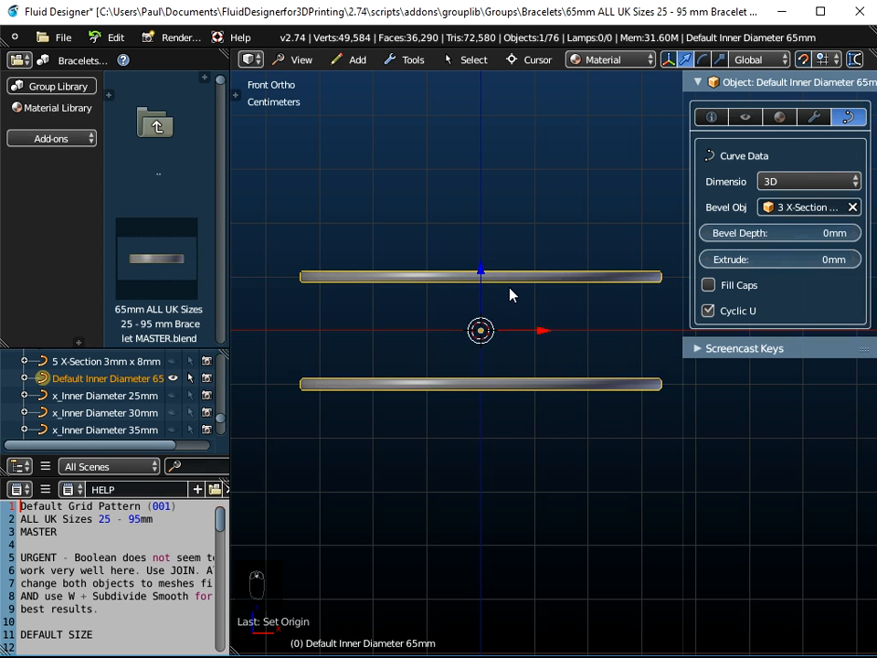
{"action": "middle_click_drag", "start_coordinate": [513, 211], "coordinate": [512, 235]}
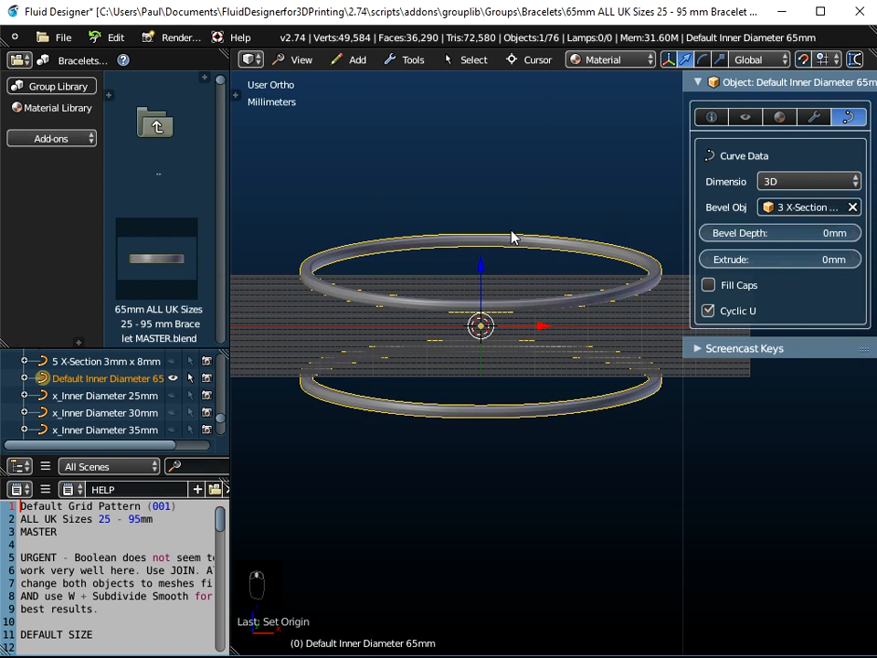
In the front view, open the Patterns - Astrological group library category and browse the zodiac patterns to the Cancer designs.
{"action": "left_click", "coordinate": [305, 60]}
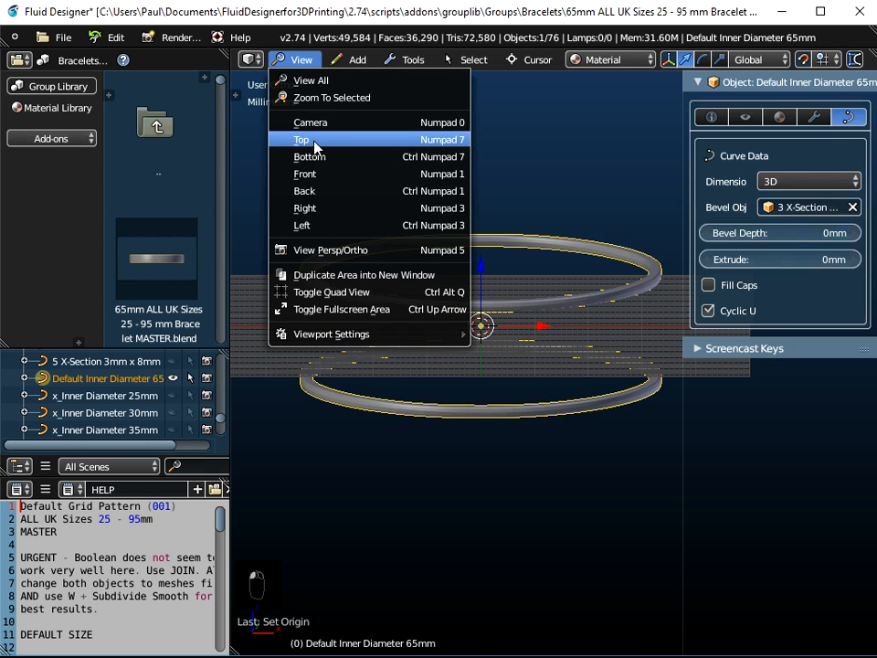
{"action": "left_click", "coordinate": [317, 173]}
{"action": "left_click", "coordinate": [37, 85]}
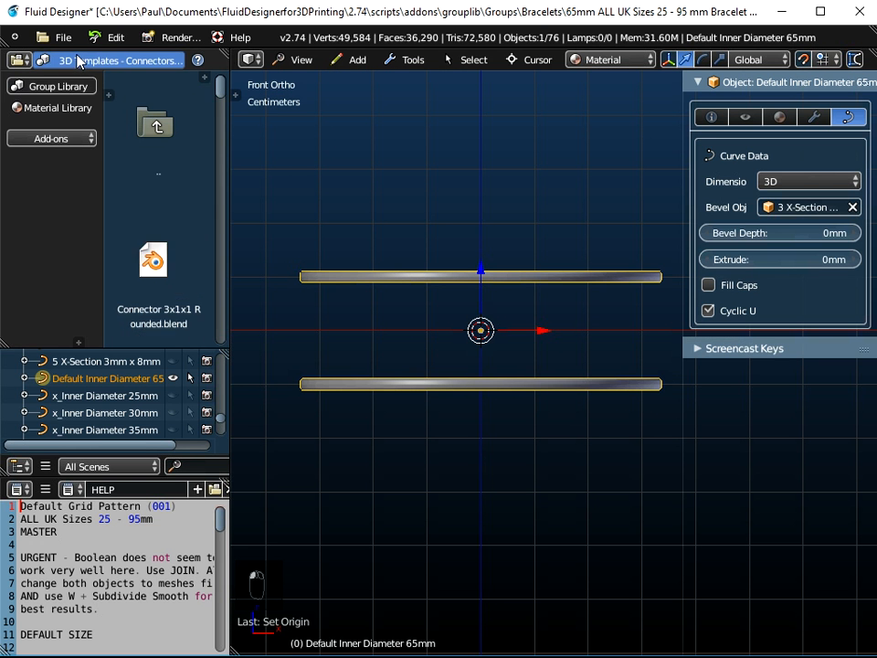
{"action": "left_click", "coordinate": [82, 59]}
{"action": "scroll", "coordinate": [95, 438], "scroll_direction": "down", "scroll_amount": 20}
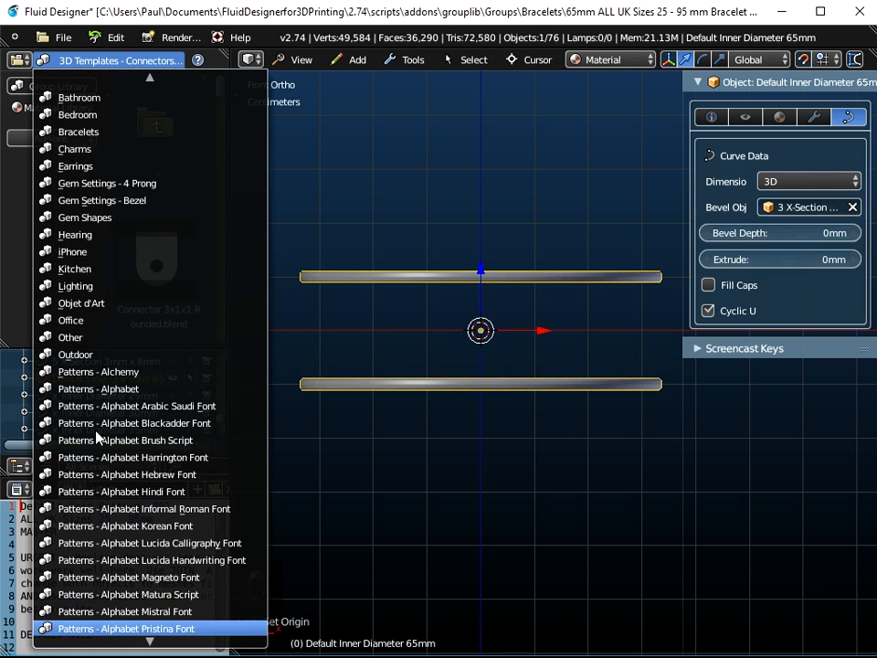
{"action": "scroll", "coordinate": [95, 438], "scroll_direction": "down", "scroll_amount": 9}
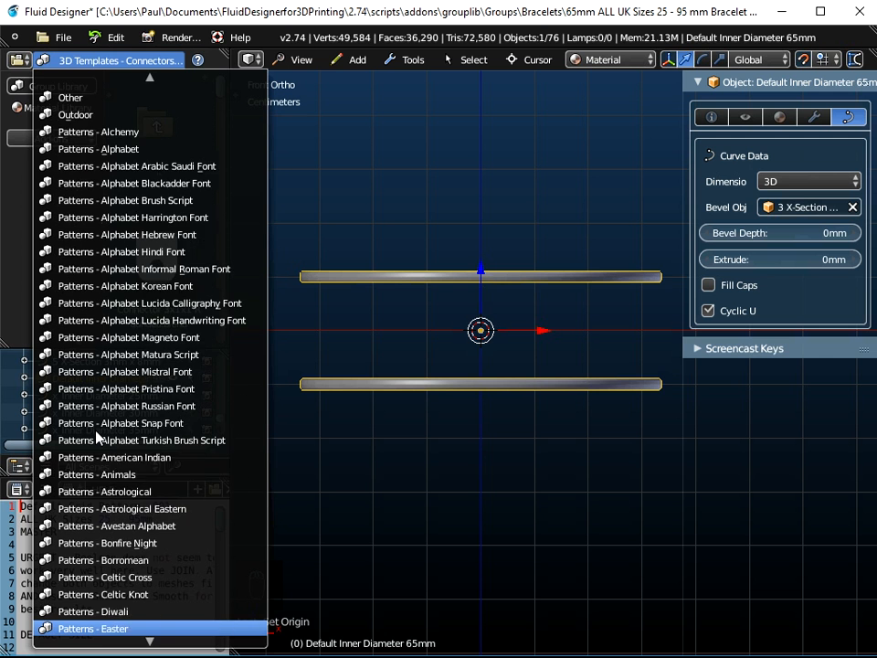
{"action": "left_click", "coordinate": [112, 490]}
{"action": "scroll", "coordinate": [153, 203], "scroll_direction": "down", "scroll_amount": 8}
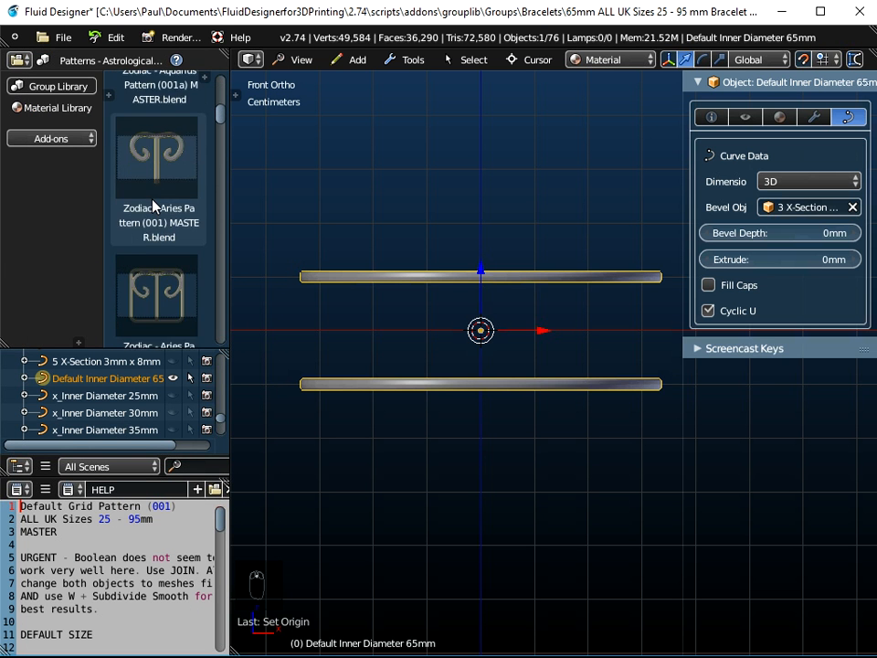
{"action": "scroll", "coordinate": [153, 206], "scroll_direction": "down", "scroll_amount": 4}
{"action": "scroll", "coordinate": [153, 205], "scroll_direction": "down", "scroll_amount": 8}
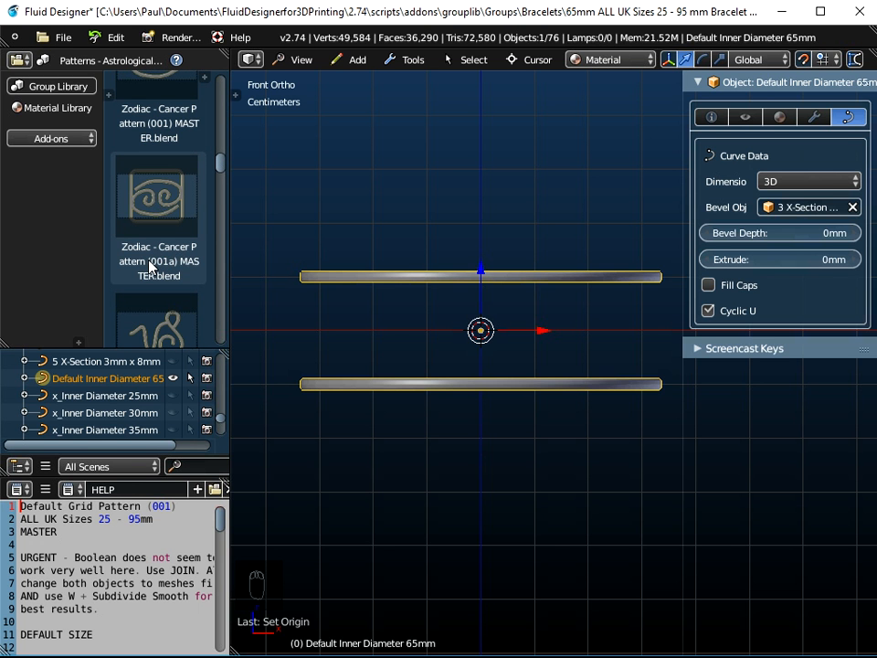
{"action": "scroll", "coordinate": [150, 265], "scroll_direction": "up", "scroll_amount": 1}
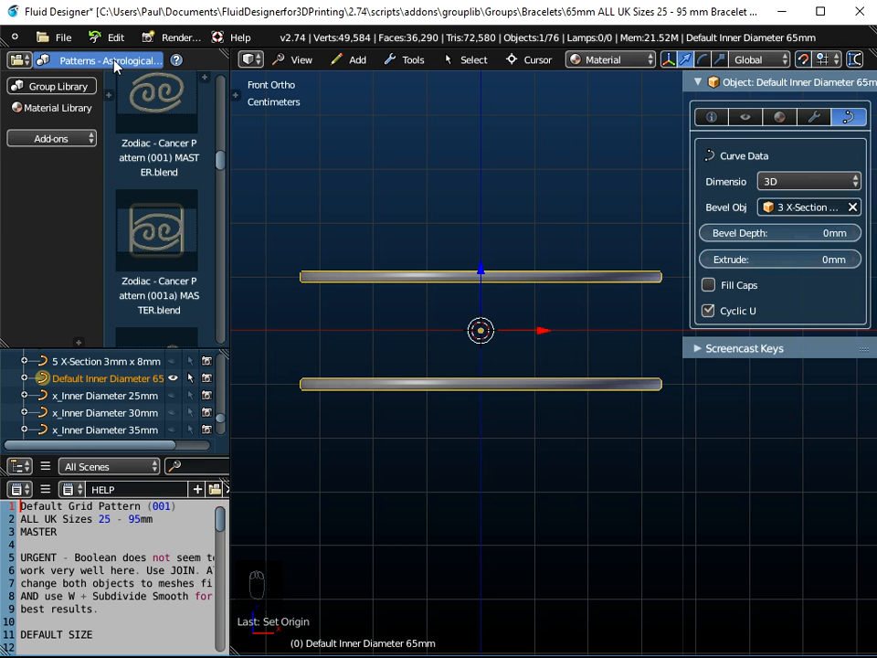
Append the Zodiac - Cancer Pattern (001a) object from Zodiac - Cancer Pattern (001a) MASTER.blend in the Patterns - Astrological folder.
{"action": "left_click", "coordinate": [72, 40]}
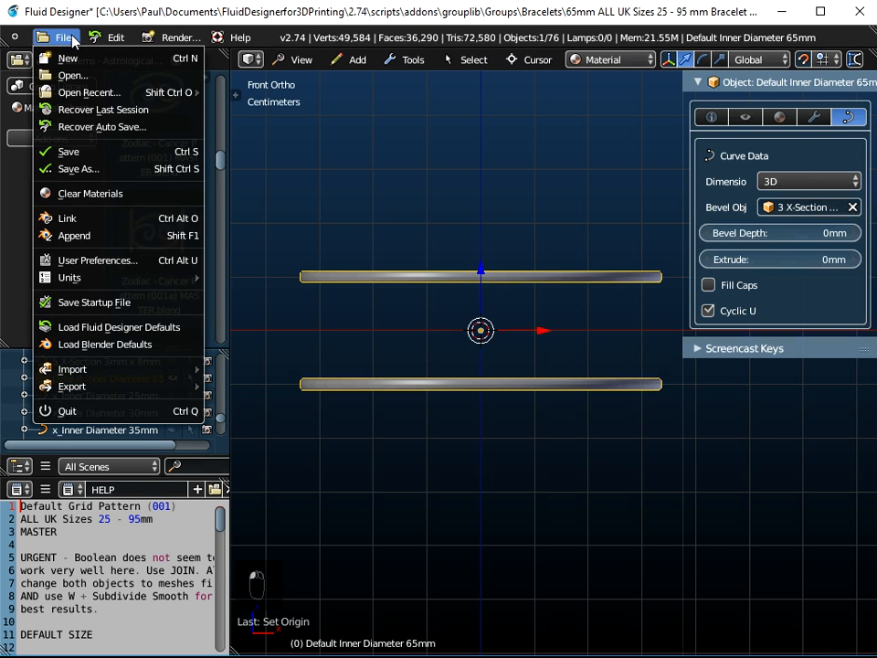
{"action": "left_click", "coordinate": [72, 237]}
{"action": "left_click", "coordinate": [228, 126]}
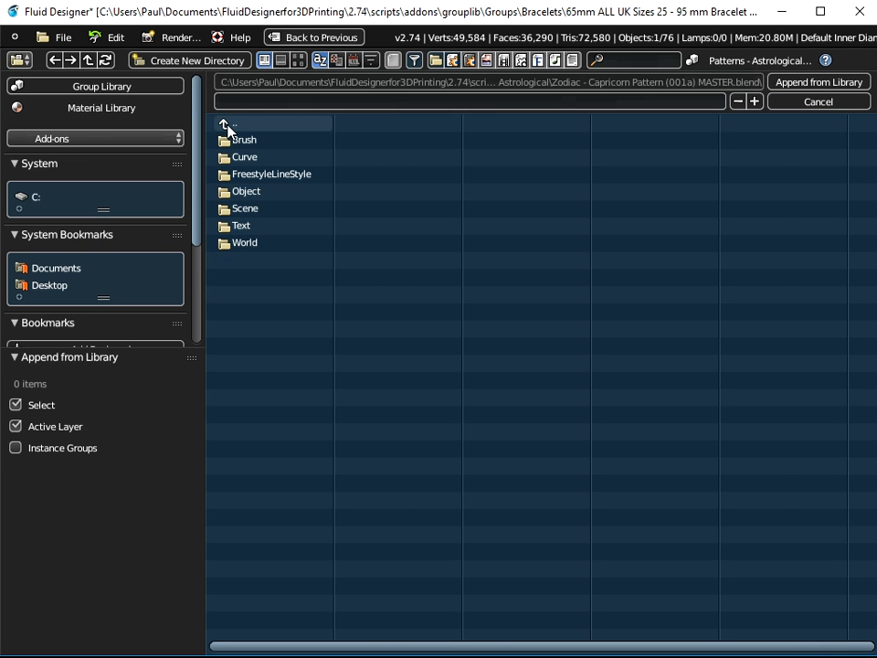
{"action": "left_click", "coordinate": [228, 127]}
{"action": "left_click", "coordinate": [227, 126]}
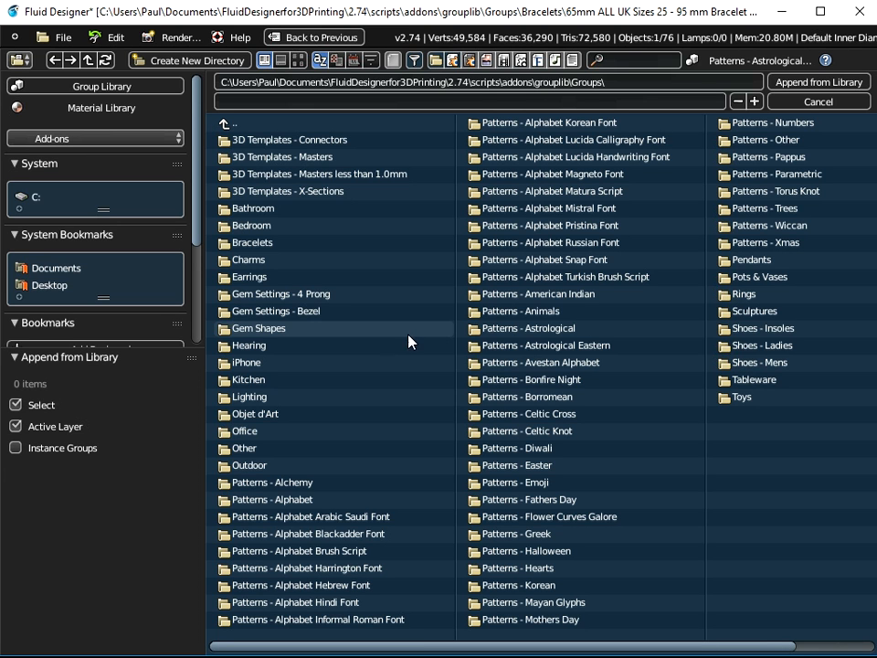
{"action": "left_click", "coordinate": [525, 328]}
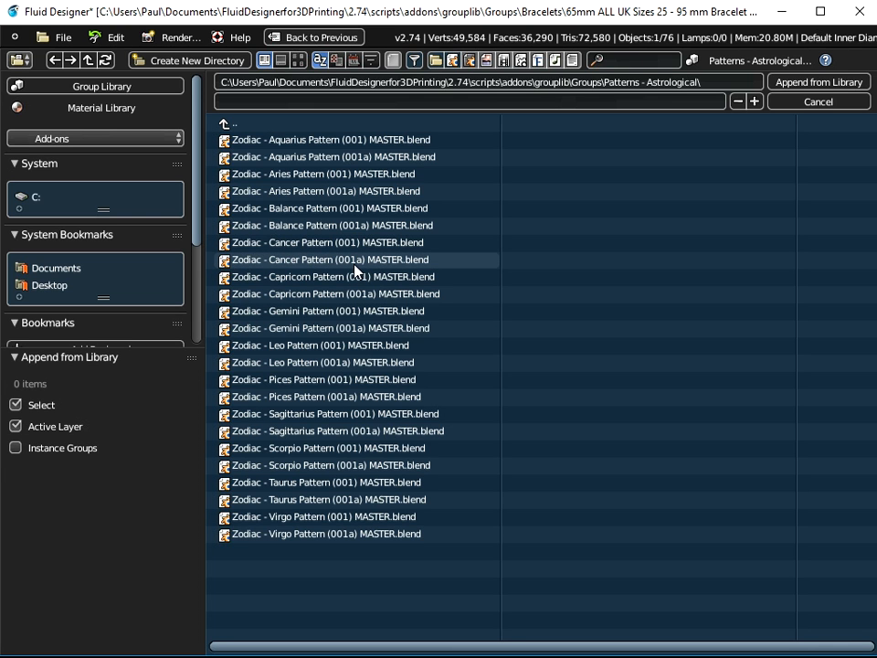
{"action": "left_click", "coordinate": [334, 262]}
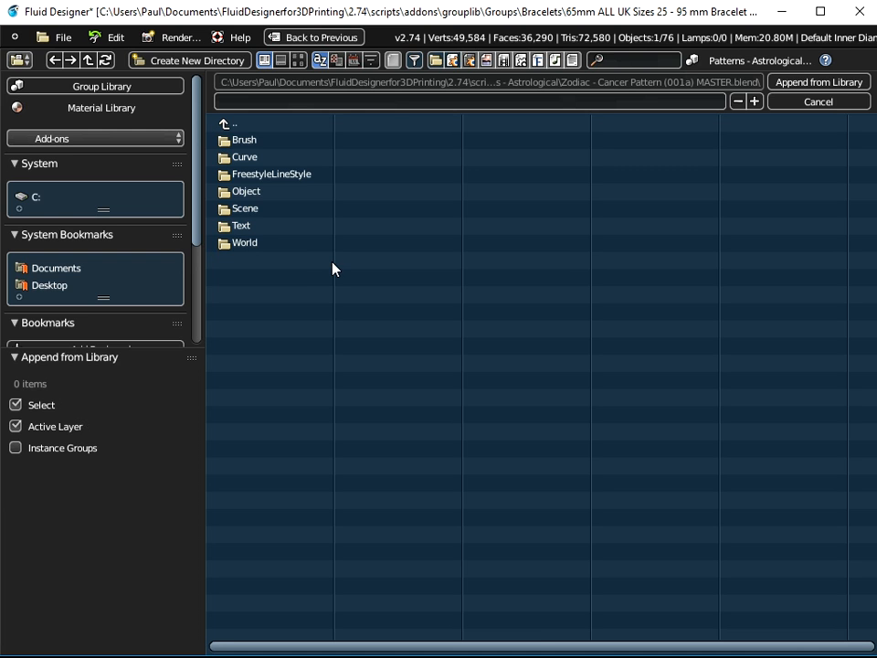
{"action": "left_click", "coordinate": [240, 193]}
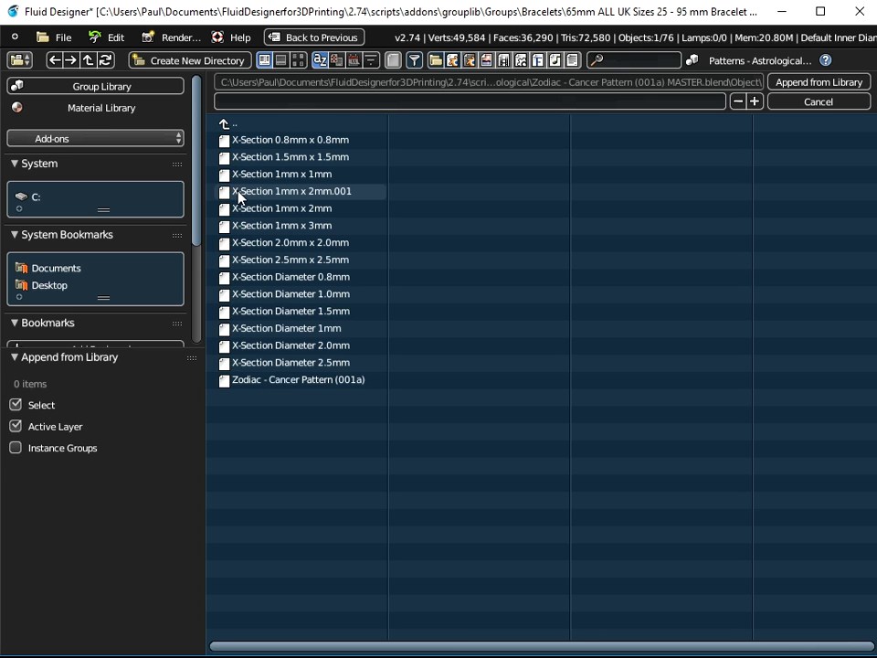
{"action": "left_click", "coordinate": [276, 382]}
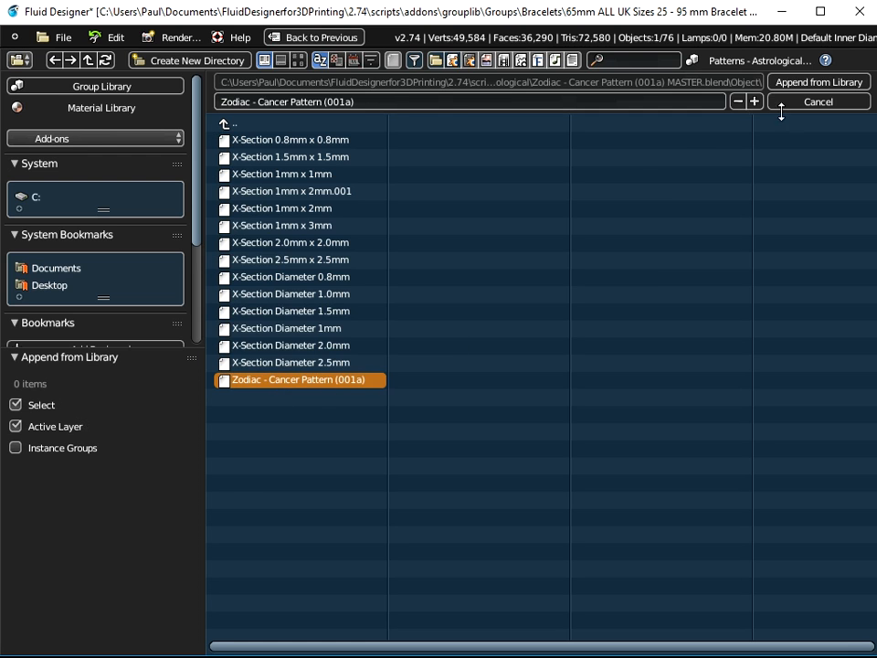
{"action": "left_click", "coordinate": [808, 82]}
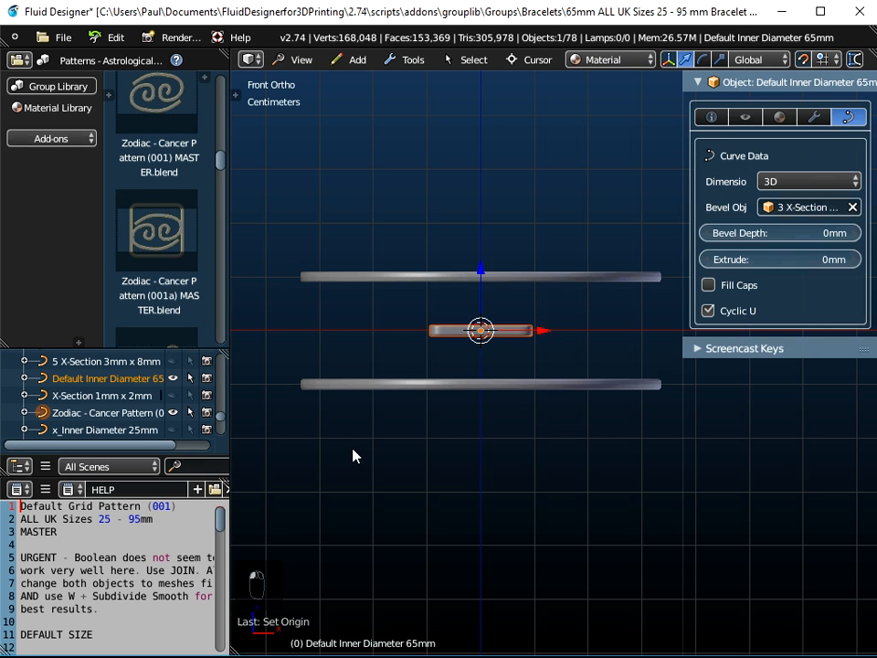
Select the Cancer pattern between the rings and rotate it 90° about the global X axis.
{"action": "middle_click_drag", "start_coordinate": [414, 446], "coordinate": [409, 549]}
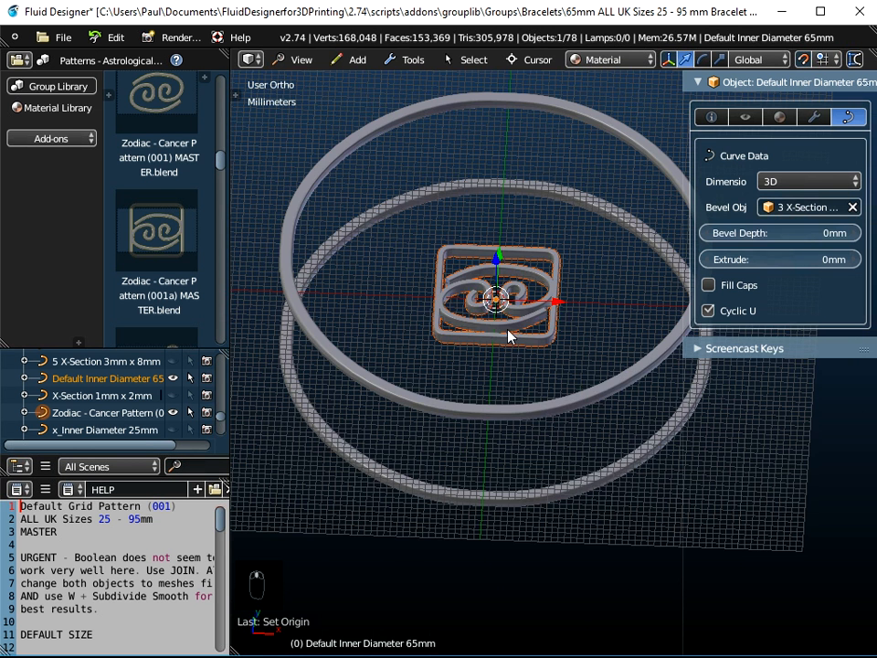
{"action": "scroll", "coordinate": [519, 341], "scroll_direction": "up", "scroll_amount": 3}
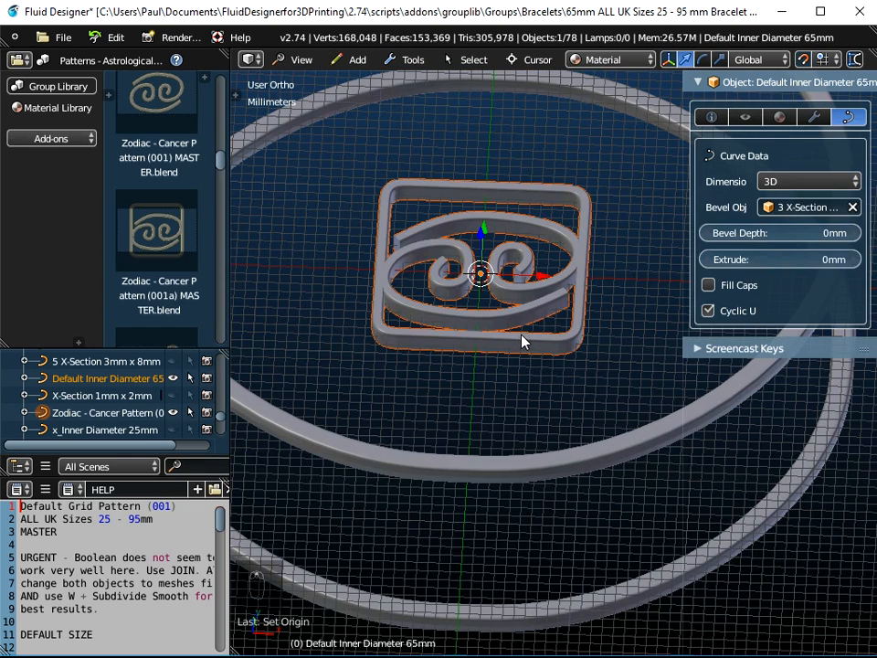
{"action": "right_click", "coordinate": [522, 340]}
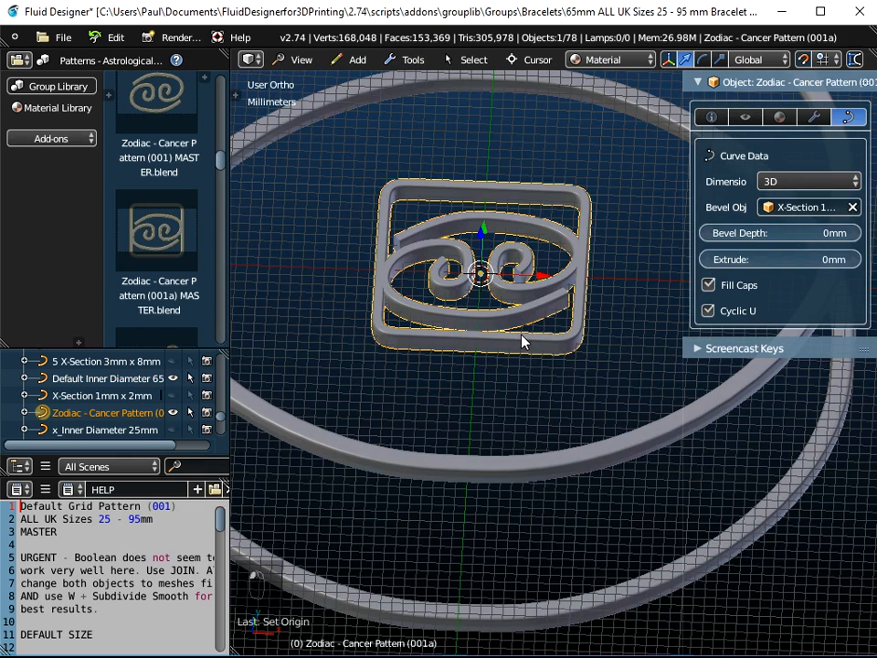
{"action": "middle_click_drag", "start_coordinate": [517, 377], "coordinate": [519, 403]}
{"action": "scroll", "coordinate": [519, 403], "scroll_direction": "down", "scroll_amount": 4}
{"action": "middle_click_drag", "start_coordinate": [521, 446], "coordinate": [584, 358]}
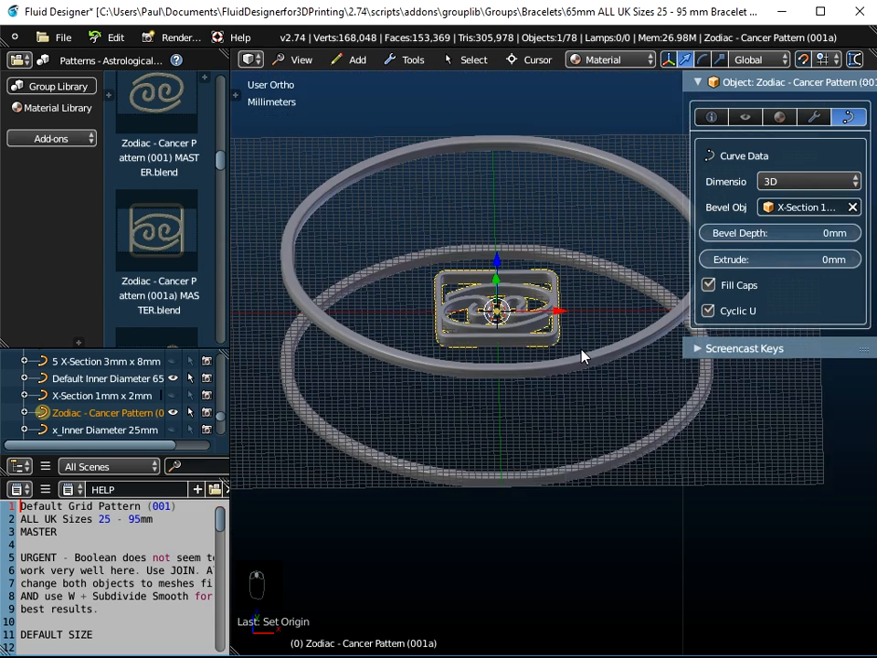
{"action": "key", "text": "r"}
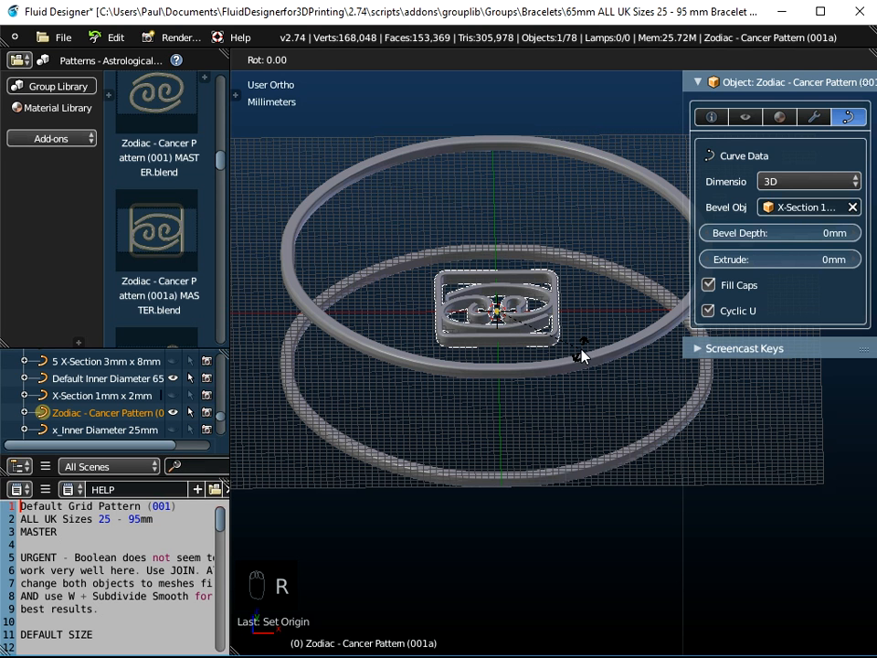
{"action": "key", "text": "x"}
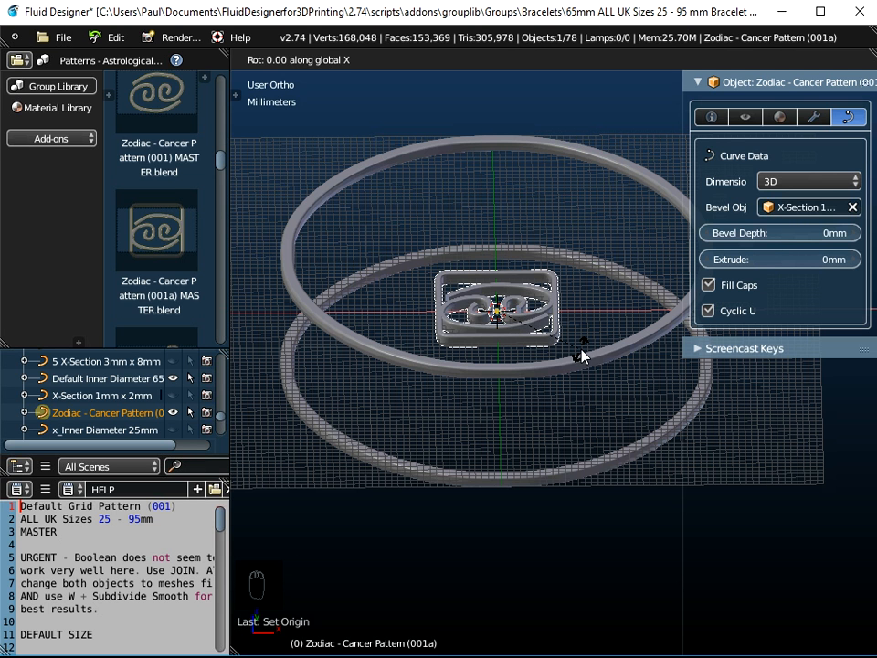
{"action": "type", "text": "90"}
{"action": "key", "text": "Return"}
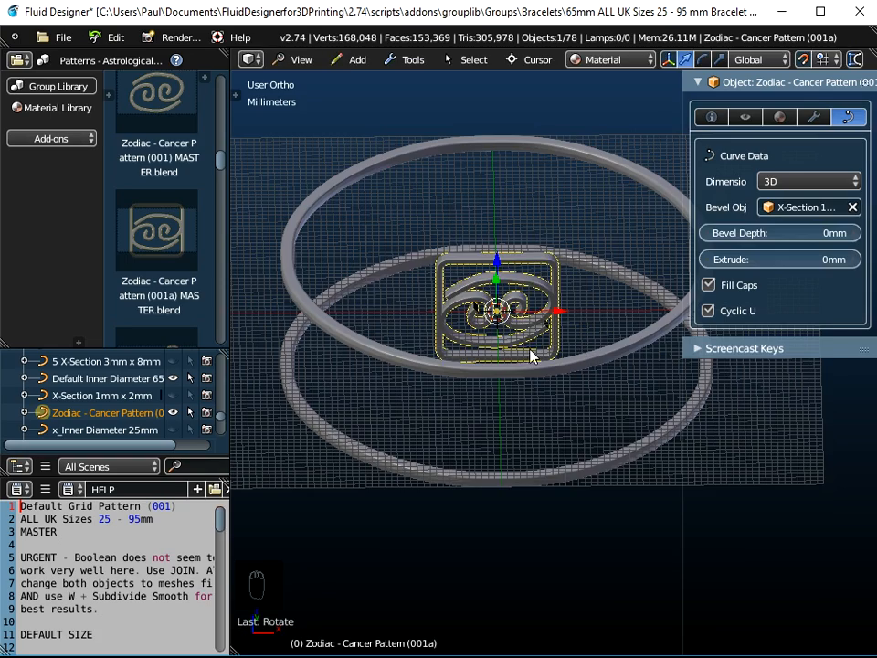
Add a Curve modifier to the upright Cancer pattern.
{"action": "middle_click_drag", "start_coordinate": [522, 329], "coordinate": [524, 387]}
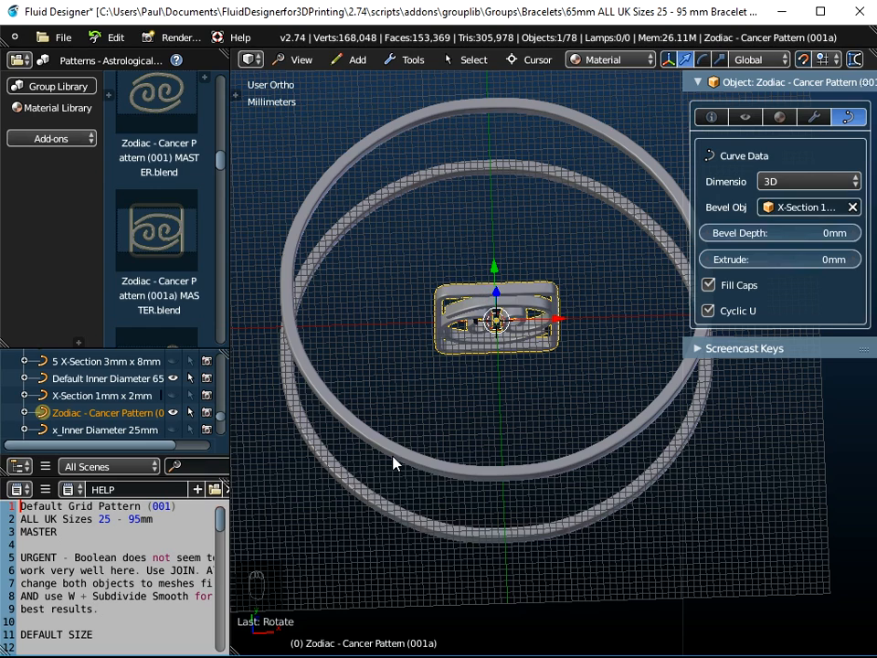
{"action": "middle_click_drag", "start_coordinate": [447, 323], "coordinate": [489, 454]}
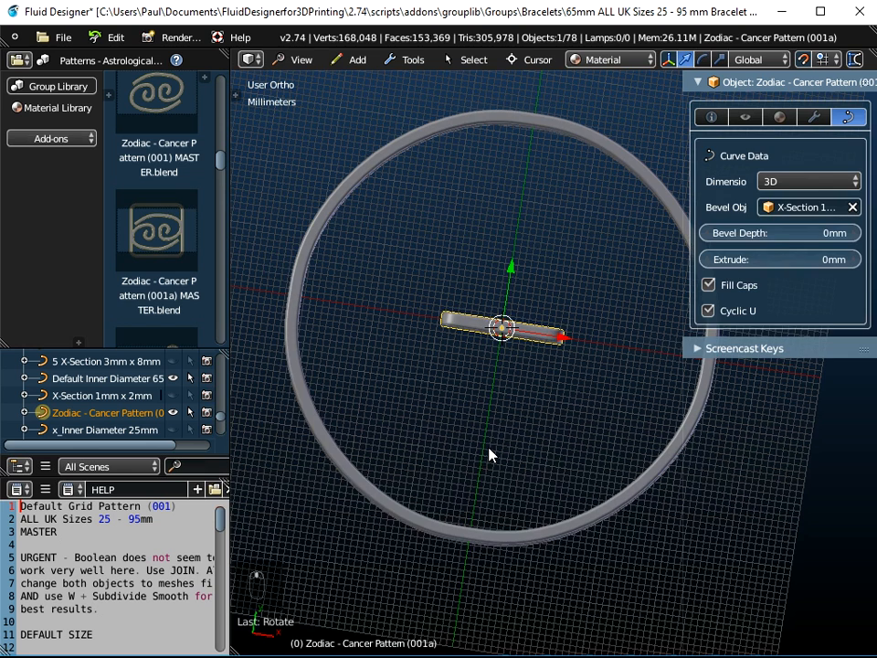
{"action": "left_click", "coordinate": [815, 116]}
{"action": "left_click", "coordinate": [765, 147]}
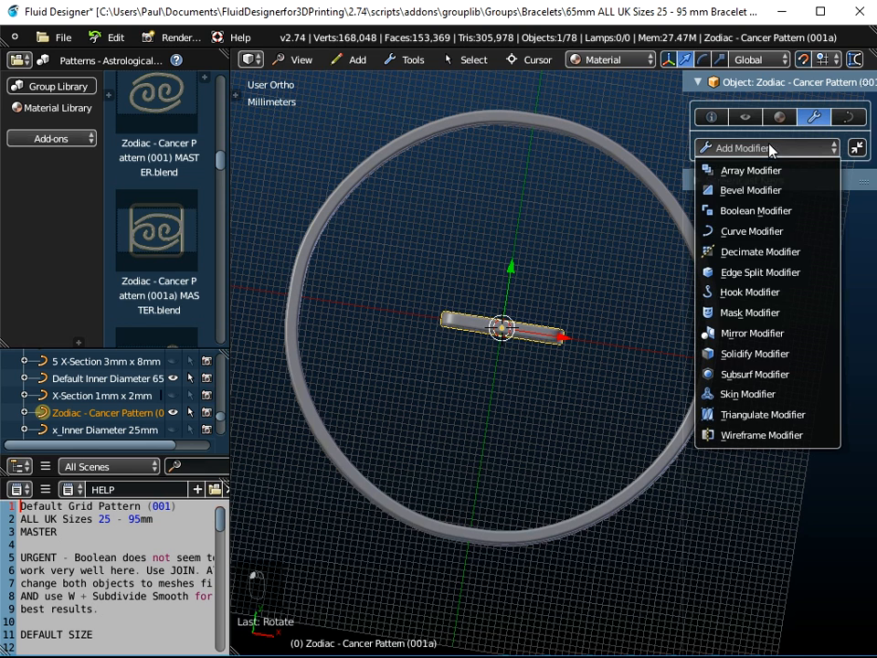
{"action": "left_click", "coordinate": [757, 232]}
Try bending the Cancer pattern along Default Inner Diameter 65mm through its Curve modifier, check the orientation, and clear the modifier's object.
{"action": "middle_click_drag", "start_coordinate": [553, 389], "coordinate": [577, 331]}
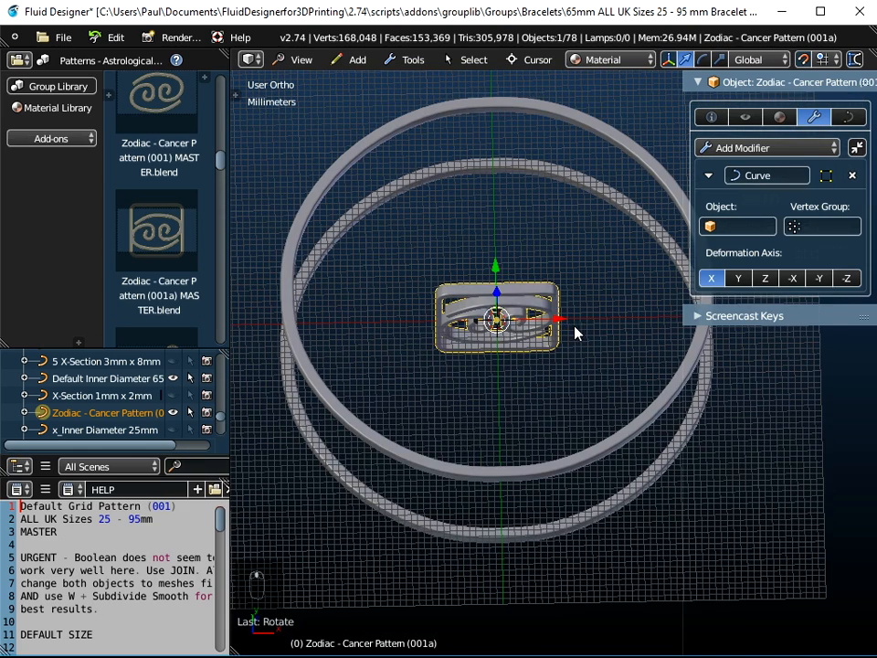
{"action": "right_click", "coordinate": [395, 450]}
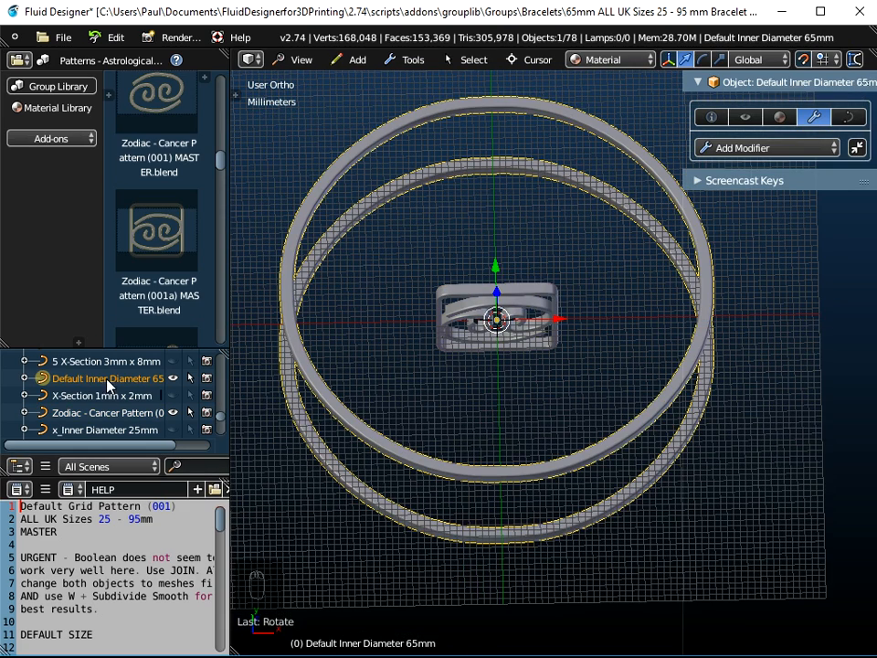
{"action": "middle_click_drag", "start_coordinate": [394, 347], "coordinate": [435, 347]}
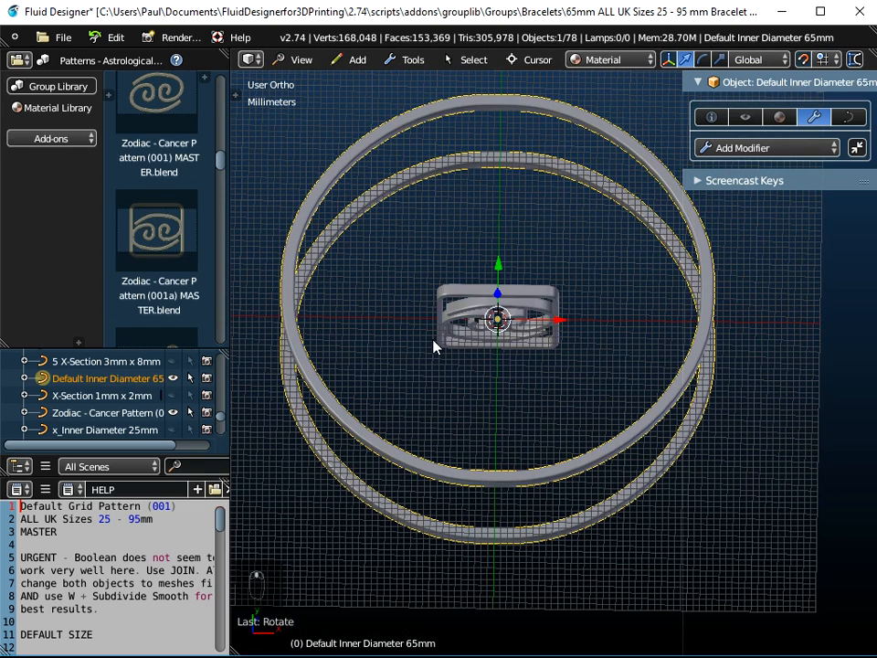
{"action": "right_click", "coordinate": [471, 288]}
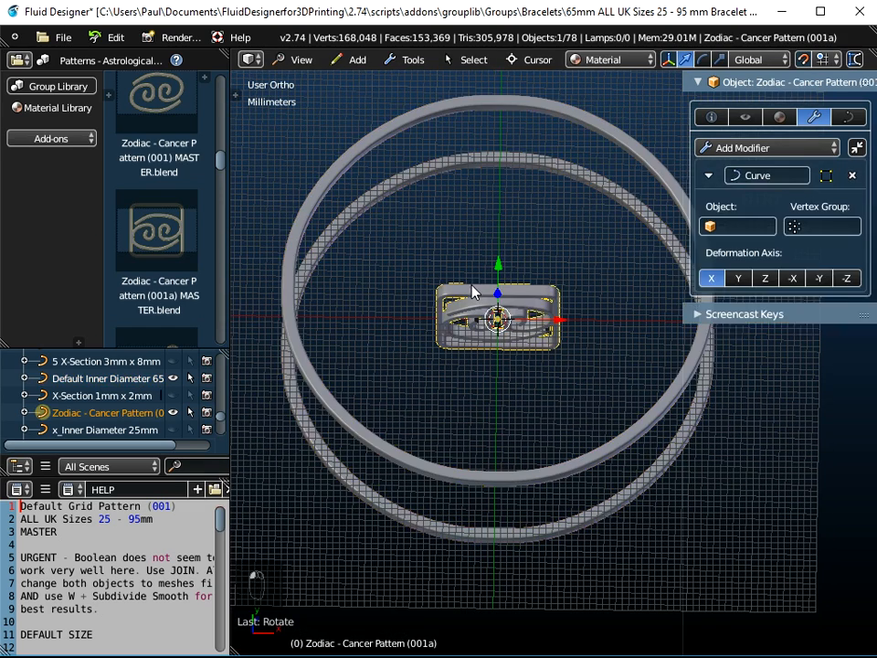
{"action": "left_click", "coordinate": [740, 229]}
{"action": "scroll", "coordinate": [710, 384], "scroll_direction": "down", "scroll_amount": 12}
{"action": "scroll", "coordinate": [709, 384], "scroll_direction": "down", "scroll_amount": 20}
{"action": "scroll", "coordinate": [709, 385], "scroll_direction": "down", "scroll_amount": 20}
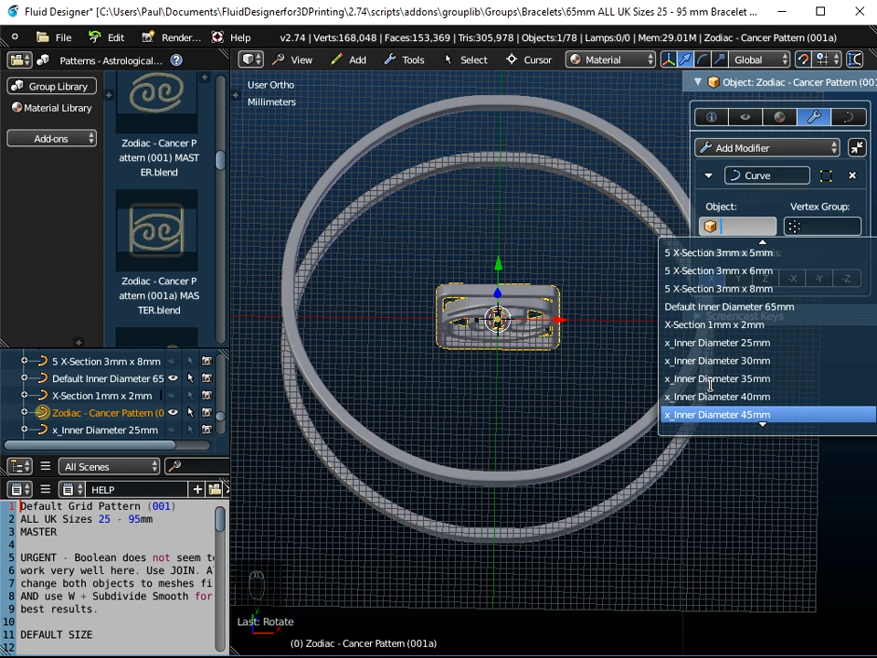
{"action": "left_click", "coordinate": [723, 307]}
{"action": "middle_click_drag", "start_coordinate": [396, 505], "coordinate": [478, 402]}
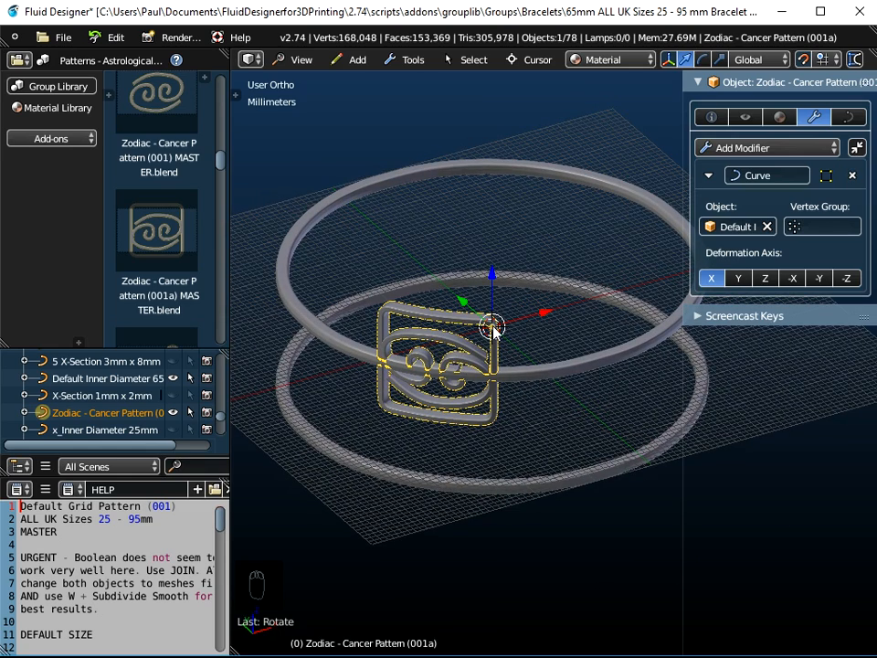
{"action": "middle_click_drag", "start_coordinate": [475, 372], "coordinate": [501, 345]}
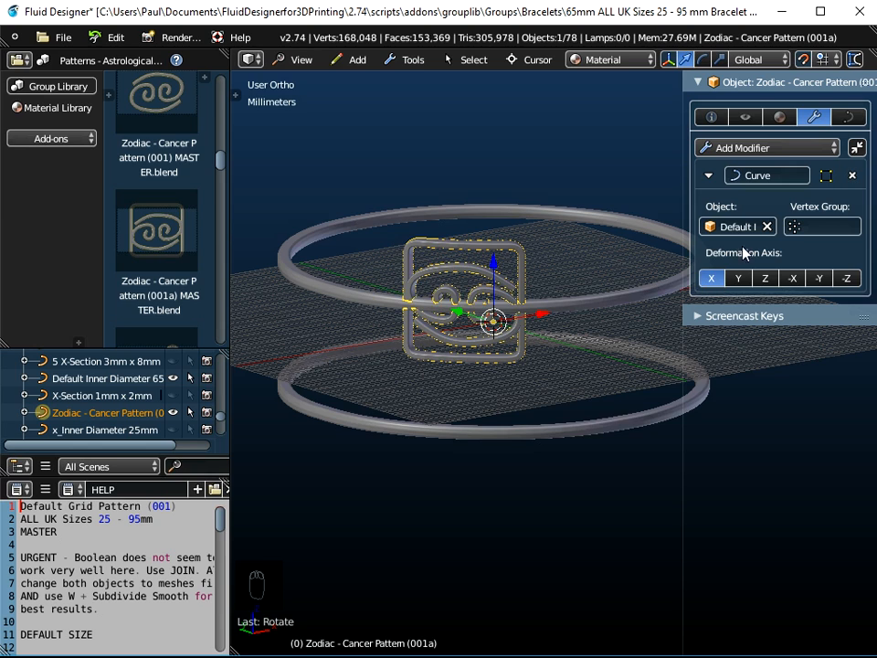
{"action": "left_click", "coordinate": [767, 226]}
Rotate the upright Cancer pattern 180° about the global Z axis.
{"action": "middle_click_drag", "start_coordinate": [562, 315], "coordinate": [490, 315]}
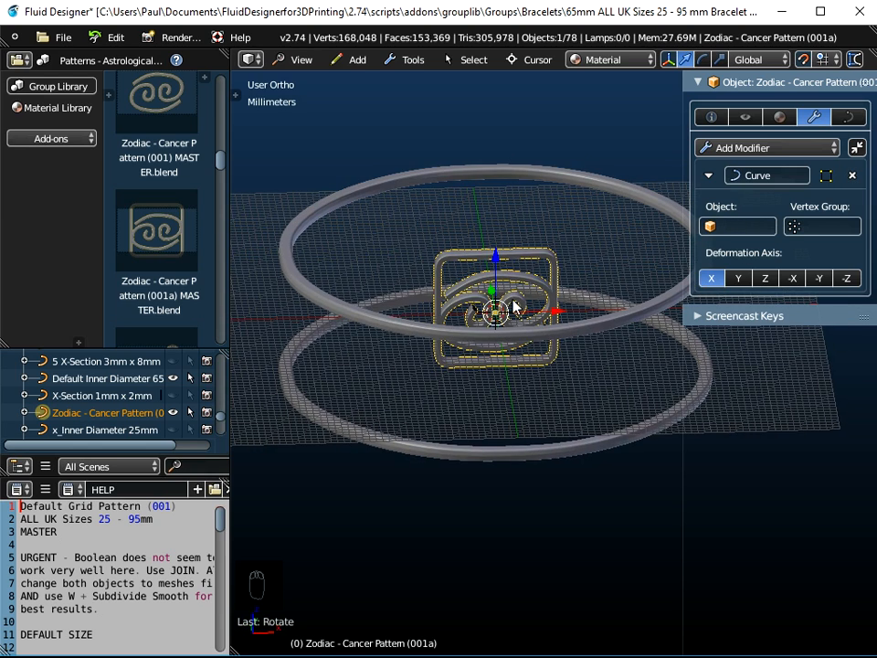
{"action": "middle_click_drag", "start_coordinate": [587, 286], "coordinate": [560, 340]}
{"action": "key", "text": "r"}
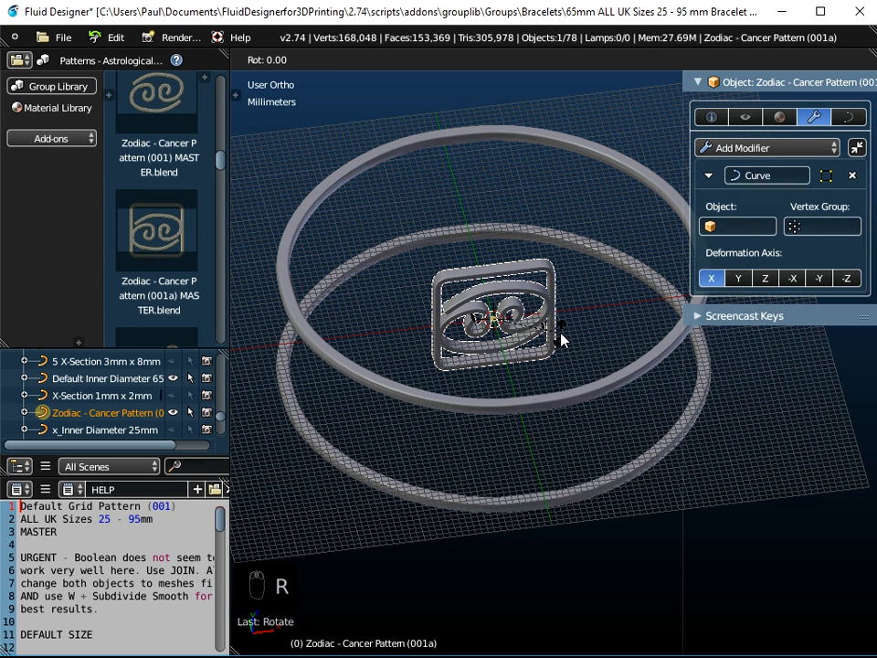
{"action": "type", "text": "z180"}
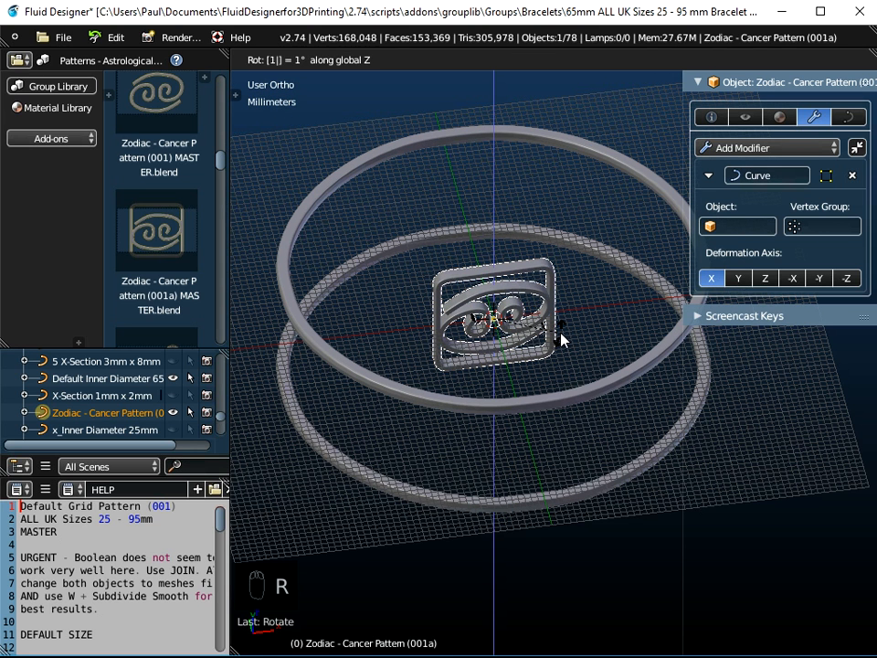
{"action": "key", "text": "Return"}
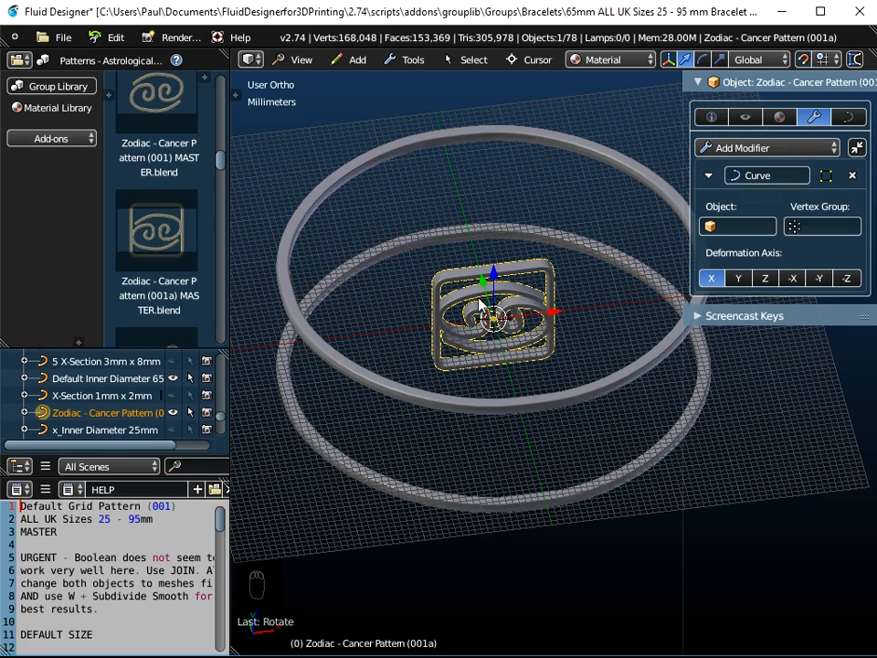
Set Default Inner Diameter 65mm as the object of the Cancer pattern's Curve modifier.
{"action": "middle_click_drag", "start_coordinate": [493, 344], "coordinate": [532, 363]}
{"action": "middle_click_drag", "start_coordinate": [544, 379], "coordinate": [282, 367]}
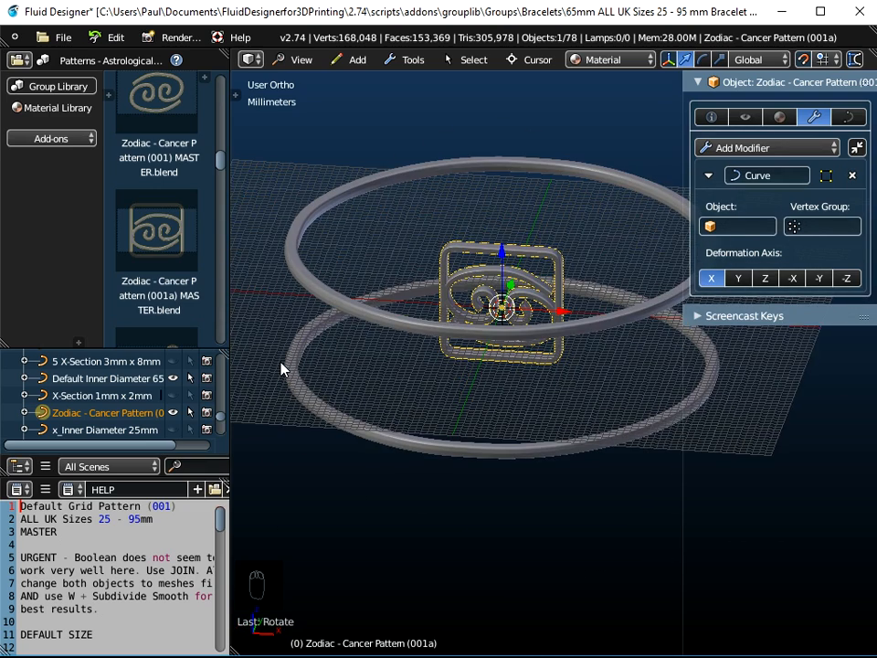
{"action": "left_click", "coordinate": [737, 226]}
{"action": "scroll", "coordinate": [705, 384], "scroll_direction": "down", "scroll_amount": 5}
{"action": "scroll", "coordinate": [706, 365], "scroll_direction": "down", "scroll_amount": 20}
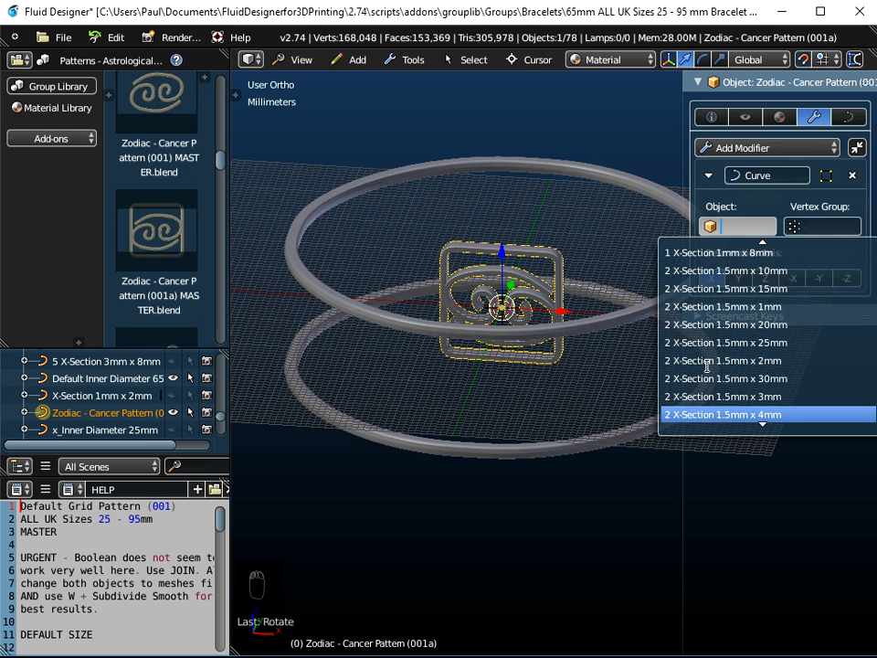
{"action": "scroll", "coordinate": [706, 366], "scroll_direction": "down", "scroll_amount": 6}
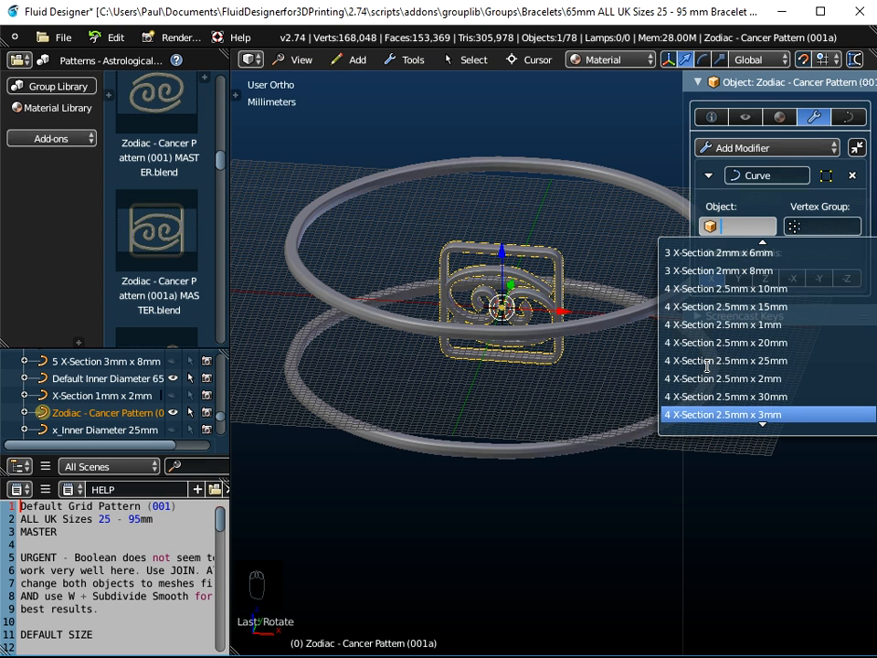
{"action": "scroll", "coordinate": [705, 366], "scroll_direction": "down", "scroll_amount": 18}
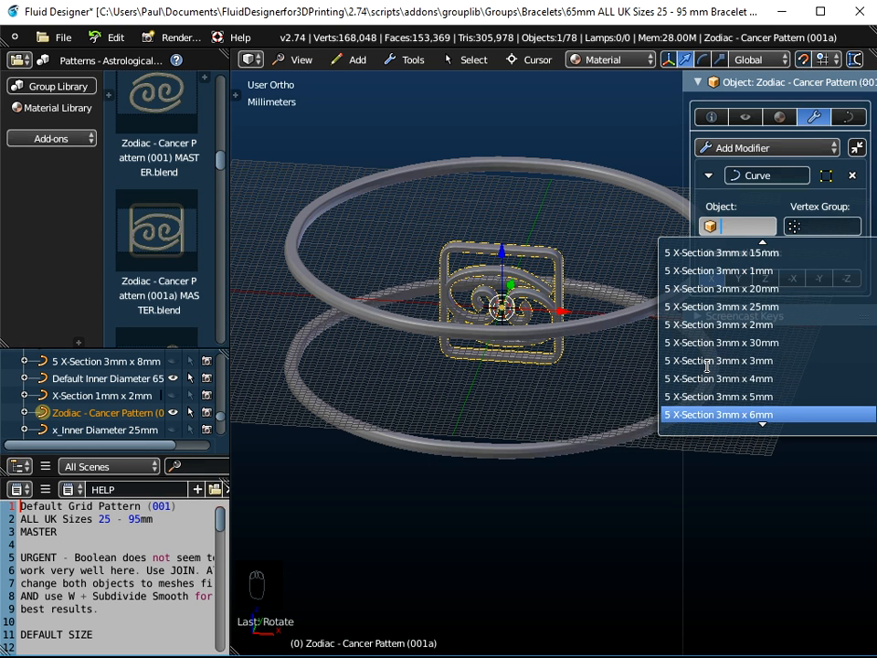
{"action": "scroll", "coordinate": [706, 366], "scroll_direction": "down", "scroll_amount": 1}
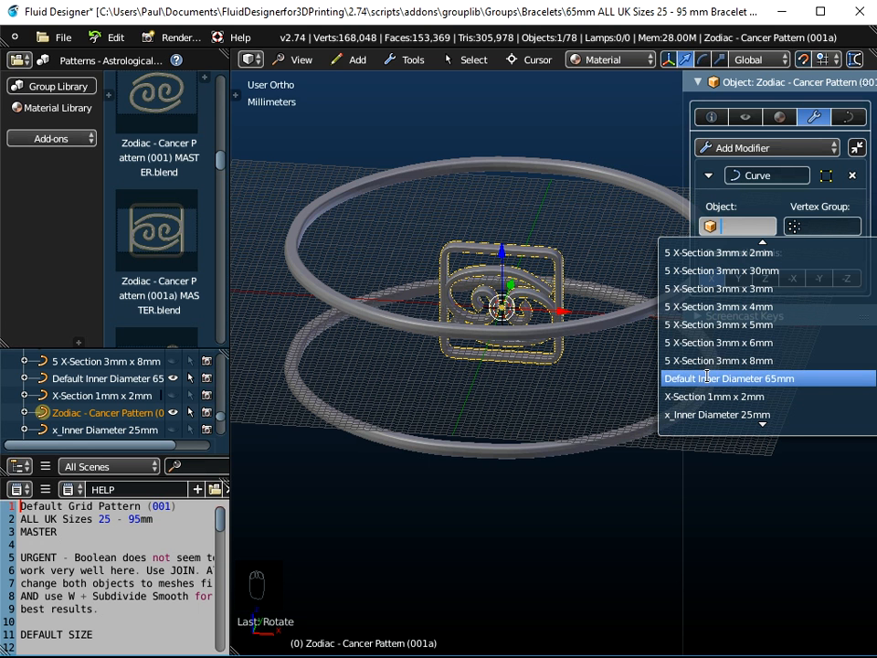
{"action": "left_click", "coordinate": [707, 377]}
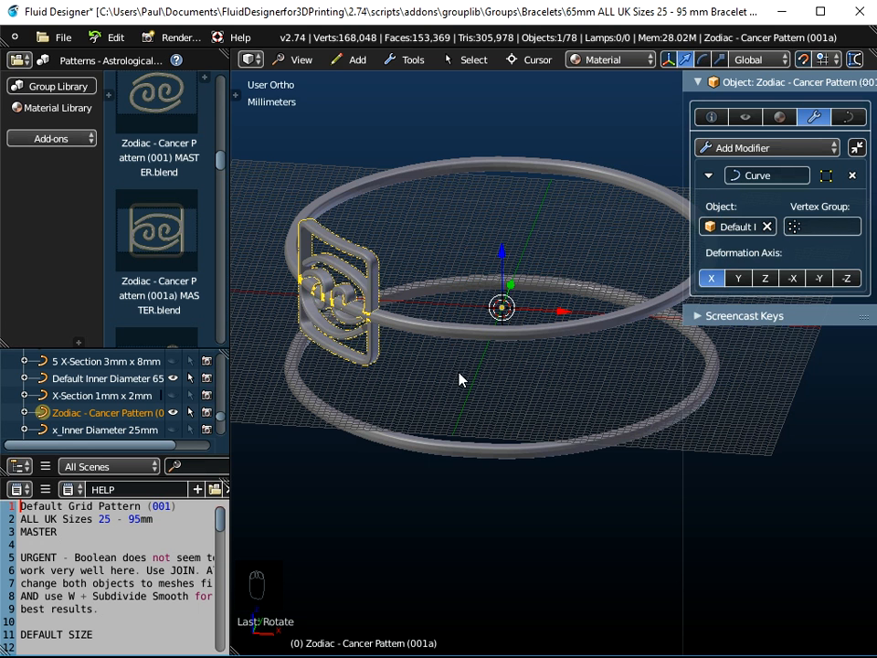
In the front view, lower the bent Cancer pattern along the Z axis to fit between the upper and lower rings.
{"action": "middle_click_drag", "start_coordinate": [460, 378], "coordinate": [489, 356]}
{"action": "left_click", "coordinate": [301, 60]}
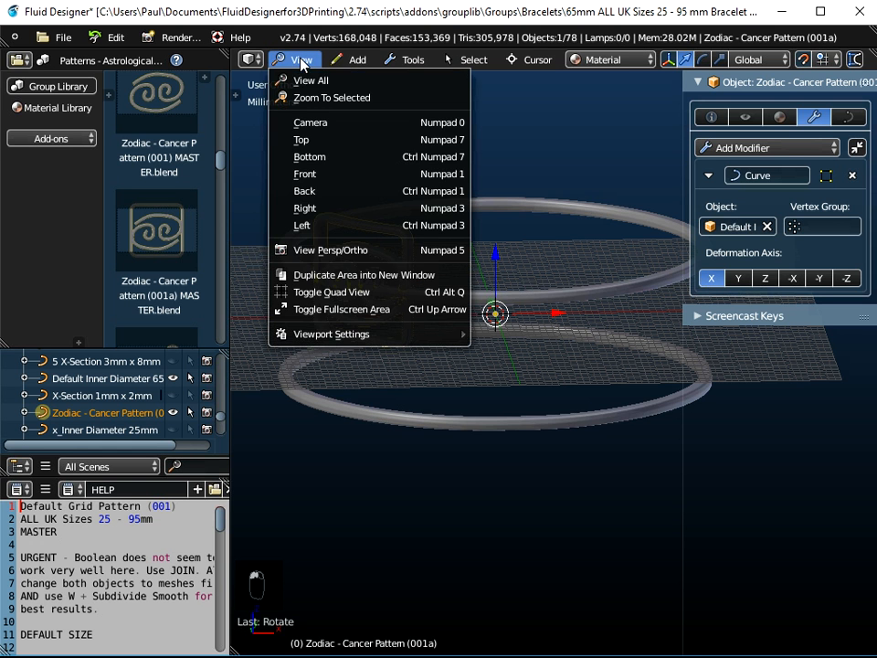
{"action": "left_click", "coordinate": [307, 173]}
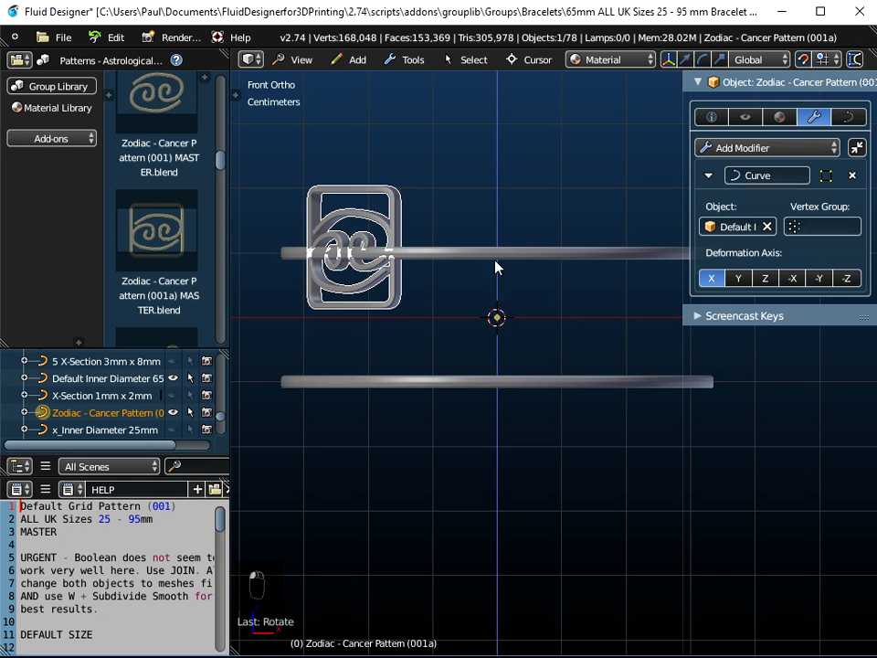
{"action": "key", "text": "g"}
{"action": "key", "text": "z"}
{"action": "left_click", "coordinate": [495, 326]}
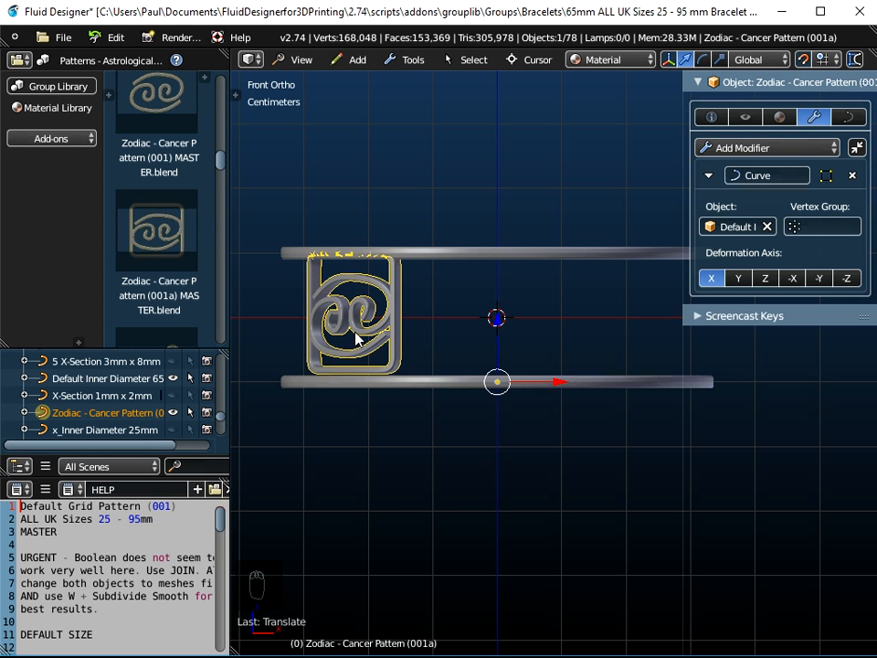
{"action": "scroll", "coordinate": [359, 337], "scroll_direction": "up", "scroll_amount": 5}
{"action": "scroll", "coordinate": [447, 379], "scroll_direction": "down", "scroll_amount": 2}
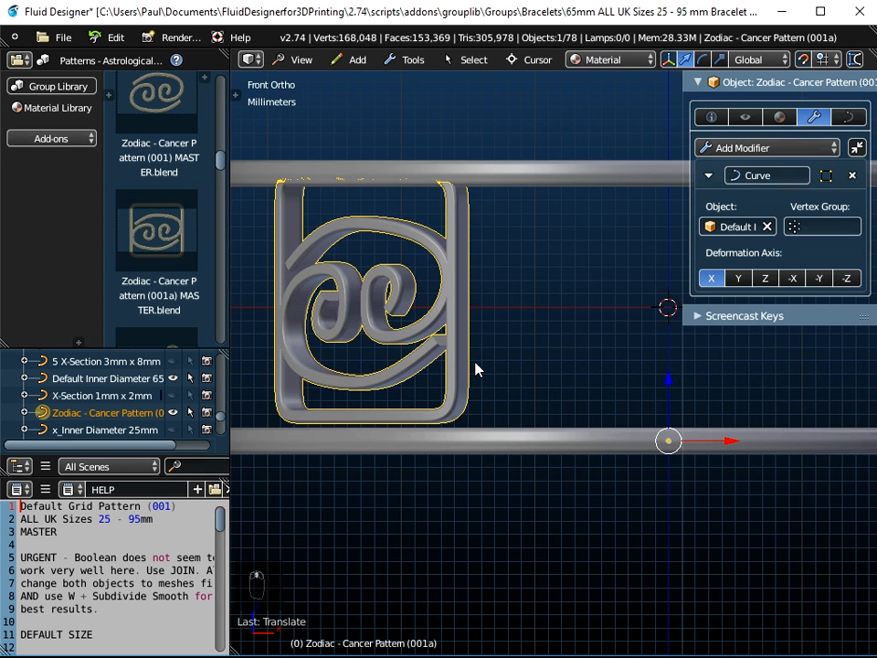
{"action": "middle_click_drag", "start_coordinate": [572, 371], "coordinate": [494, 360], "text": "shift"}
{"action": "left_click_drag", "start_coordinate": [593, 371], "coordinate": [591, 382]}
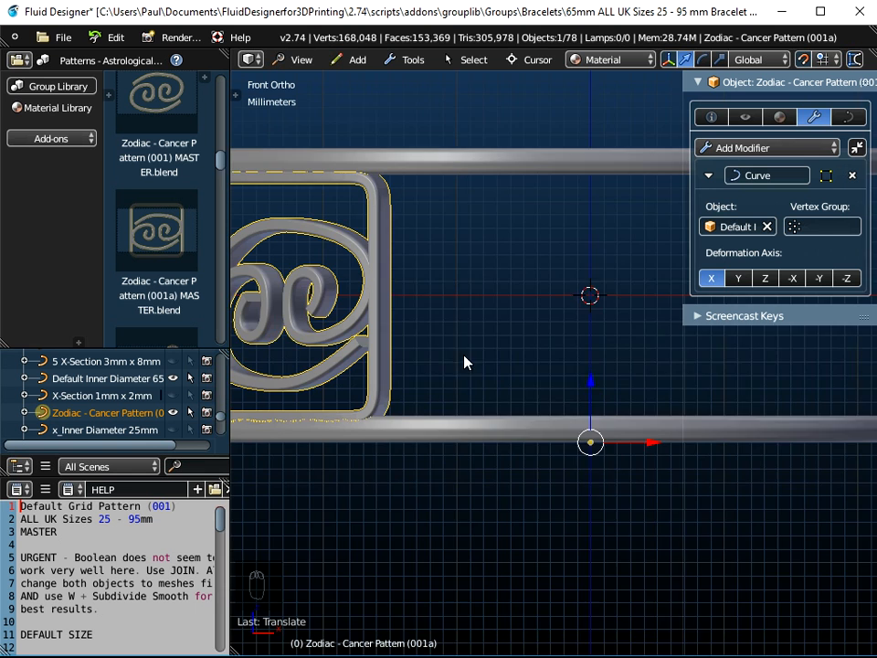
Raise the Cancer pattern about 0.21 mm along the global Z axis to even out its overlap with both rings.
{"action": "middle_click_drag", "start_coordinate": [464, 361], "coordinate": [558, 354], "text": "shift"}
{"action": "scroll", "coordinate": [386, 163], "scroll_direction": "up", "scroll_amount": 5}
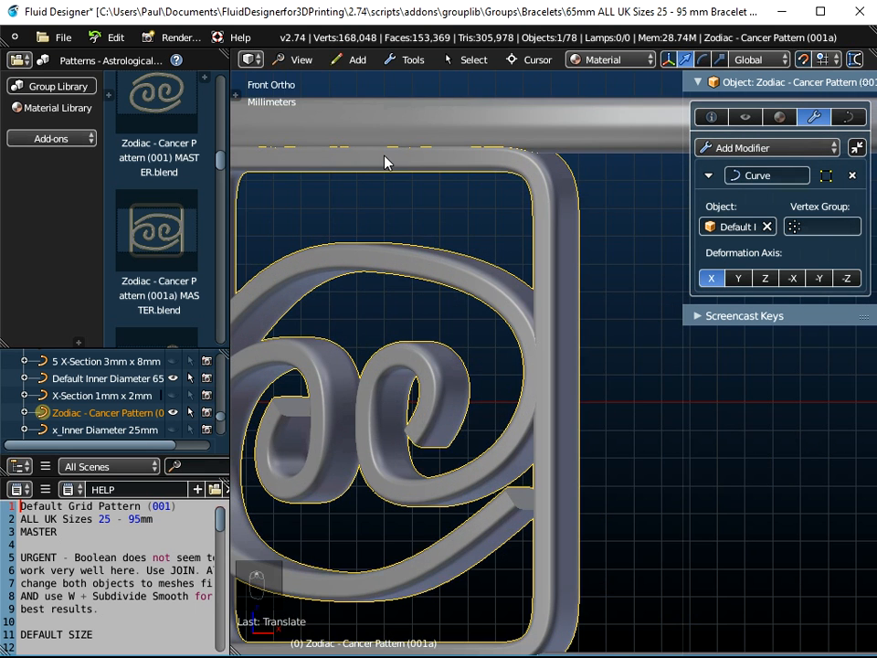
{"action": "scroll", "coordinate": [387, 160], "scroll_direction": "down", "scroll_amount": 4}
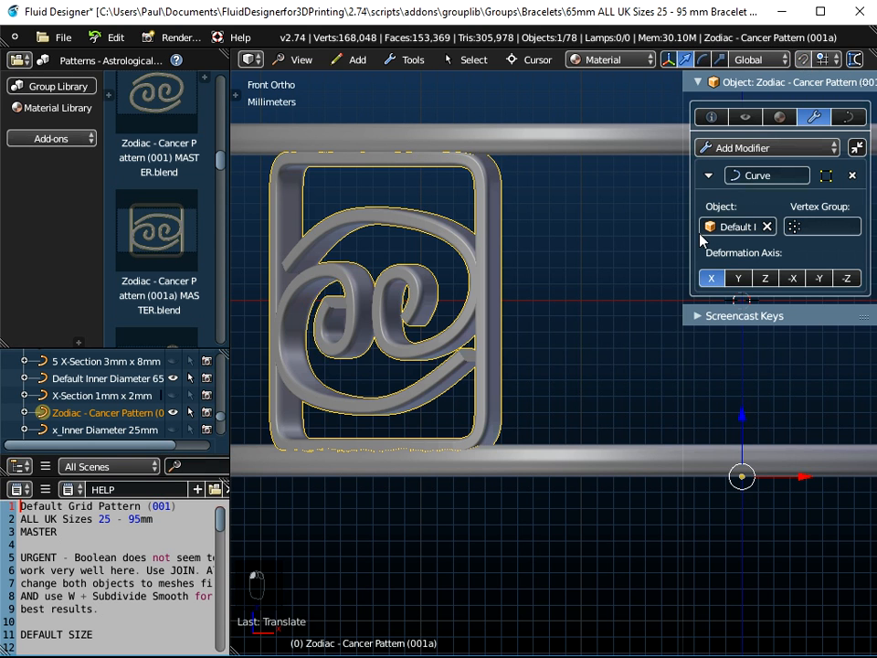
{"action": "middle_click_drag", "start_coordinate": [594, 279], "coordinate": [492, 266], "text": "shift"}
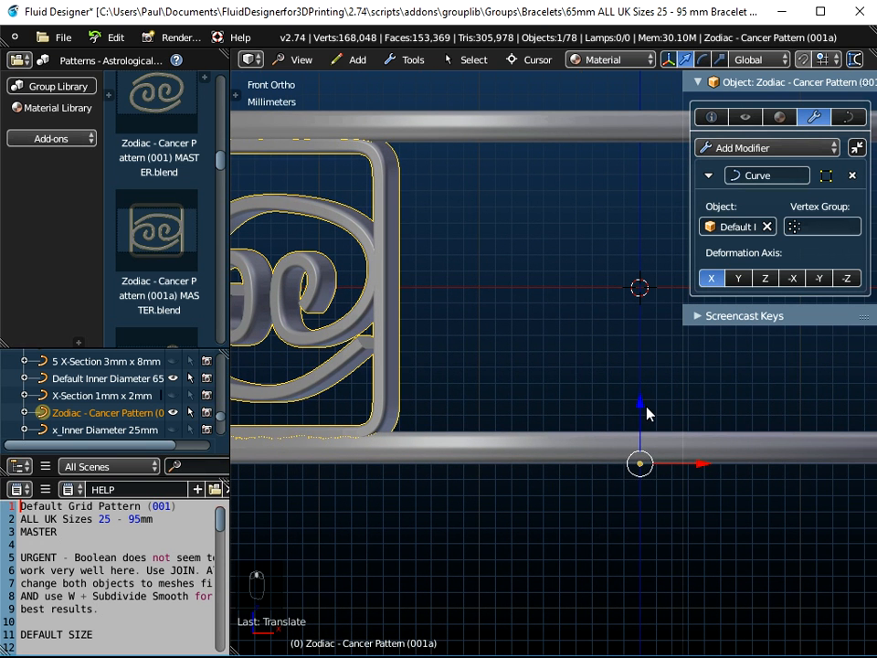
{"action": "key", "text": "g"}
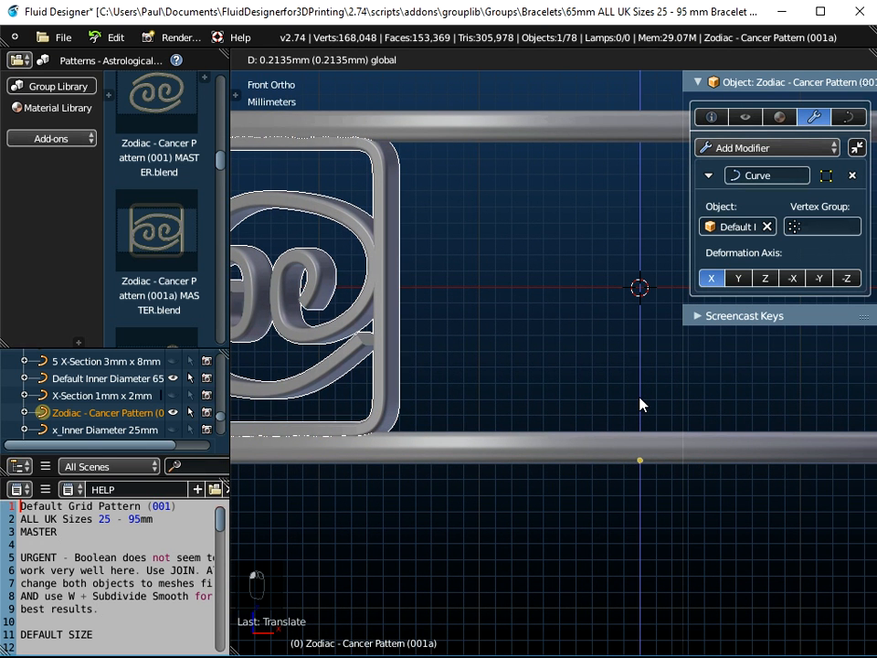
{"action": "left_click", "coordinate": [639, 405]}
{"action": "middle_click_drag", "start_coordinate": [460, 346], "coordinate": [597, 375], "text": "shift"}
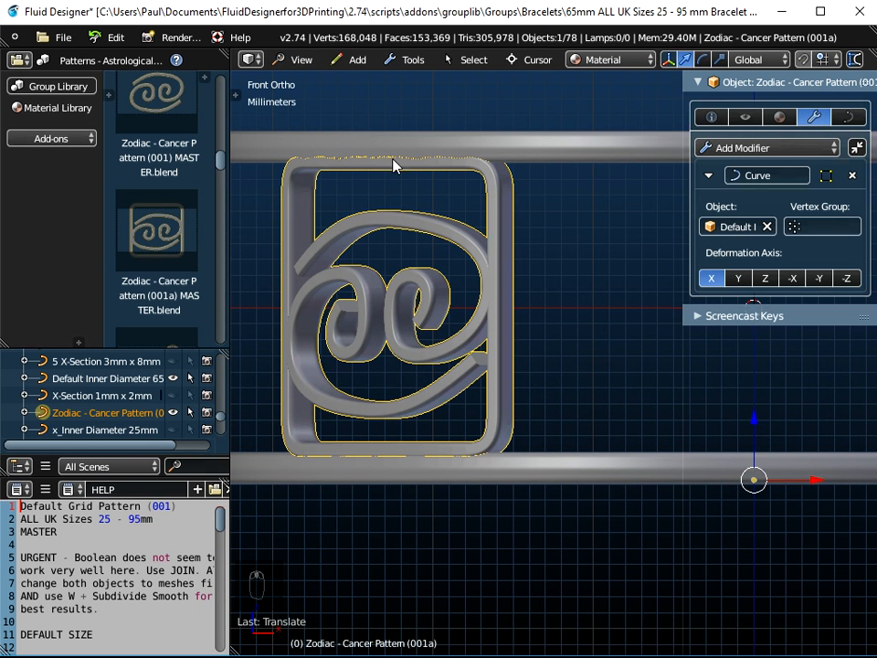
Nudge the Cancer pattern slightly down along Z in Wire Frame shading so its frame overlaps both rings evenly, and restore Material shading.
{"action": "left_click", "coordinate": [616, 61]}
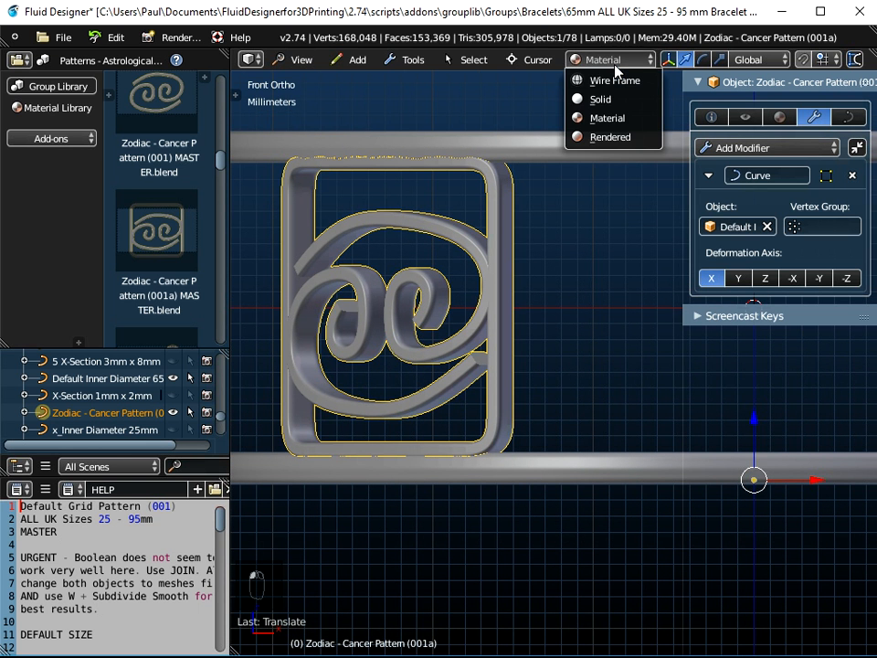
{"action": "left_click", "coordinate": [604, 81]}
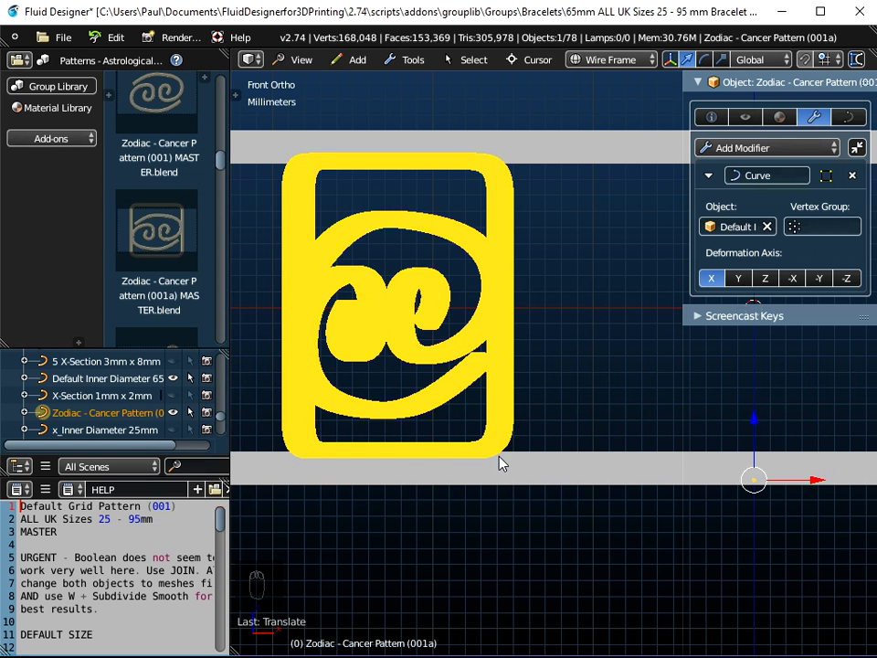
{"action": "middle_click_drag", "start_coordinate": [581, 326], "coordinate": [449, 333], "text": "shift"}
{"action": "key", "text": "g"}
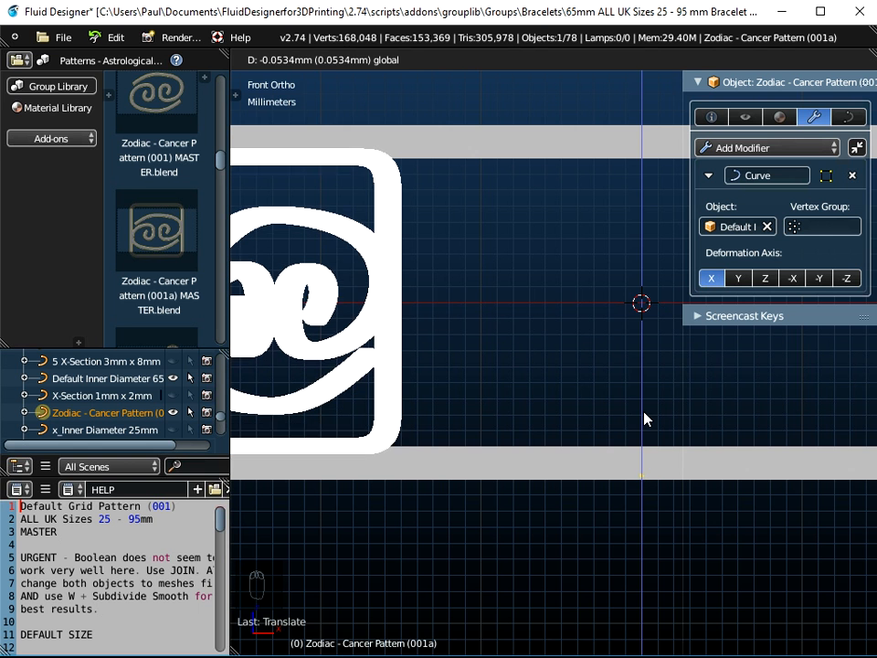
{"action": "left_click", "coordinate": [643, 423]}
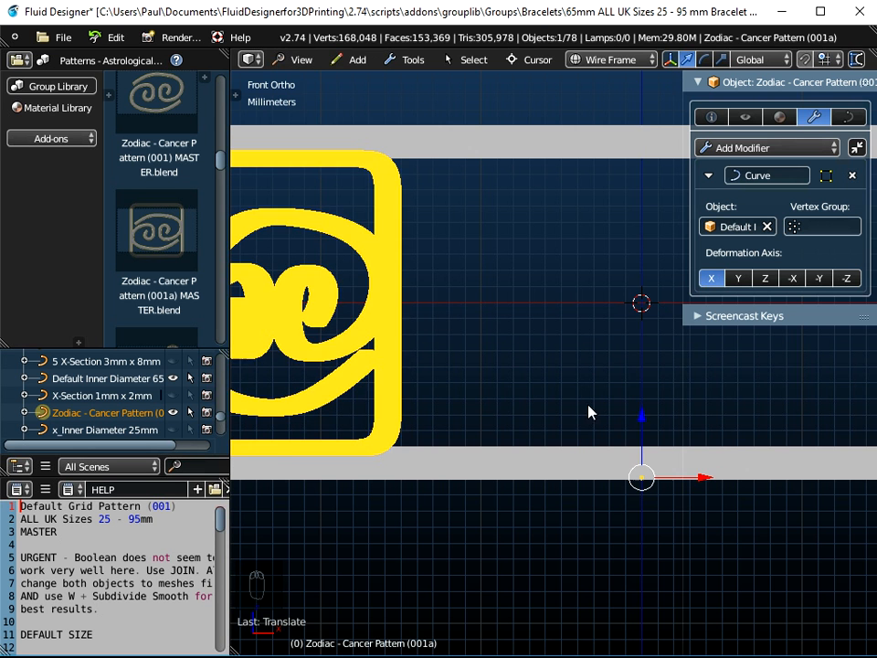
{"action": "scroll", "coordinate": [484, 347], "scroll_direction": "down", "scroll_amount": 2}
{"action": "left_click", "coordinate": [594, 59]}
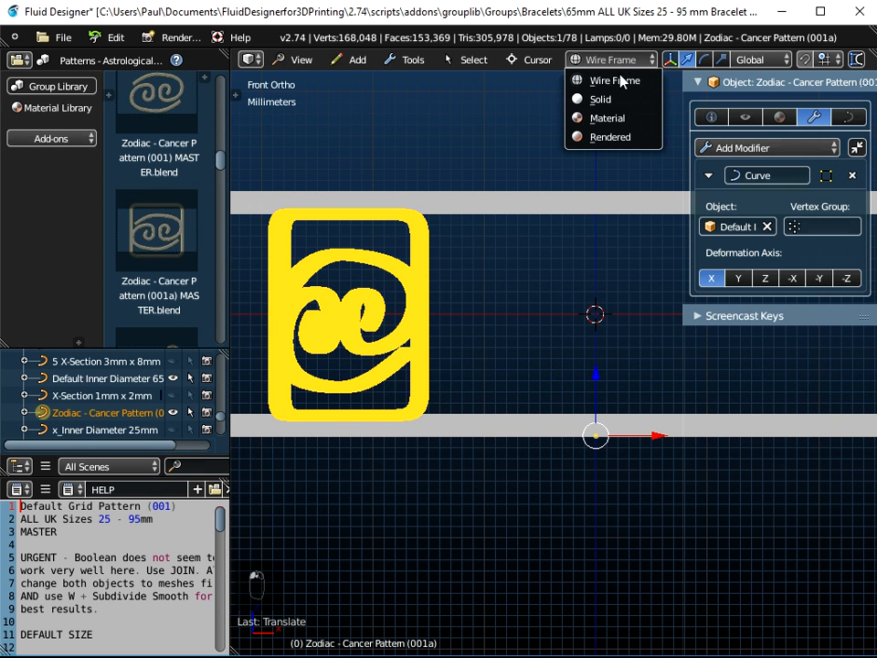
{"action": "left_click", "coordinate": [609, 118]}
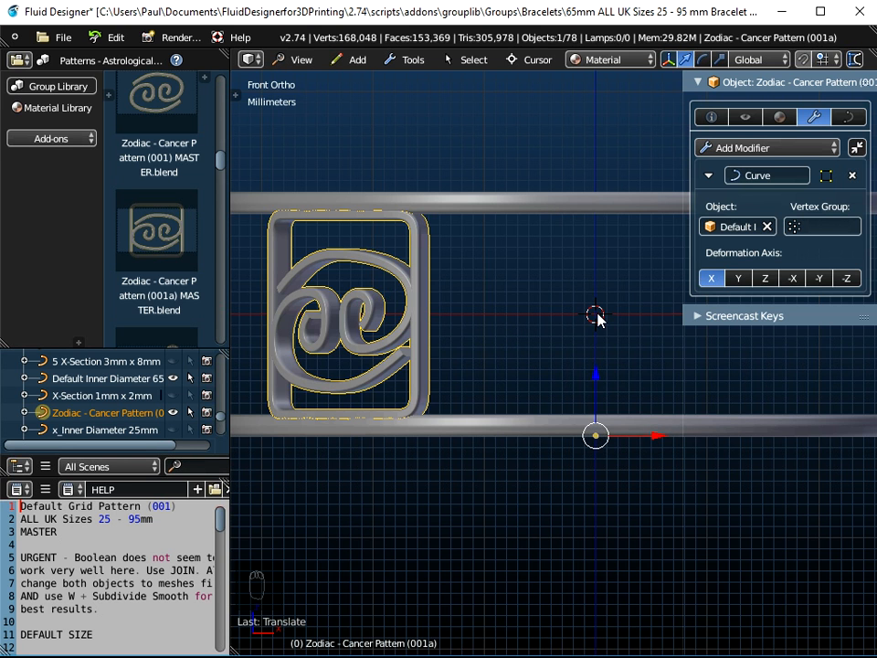
Set the Cancer pattern's origin to the 3D cursor at the centre of the rings.
{"action": "left_click", "coordinate": [411, 60]}
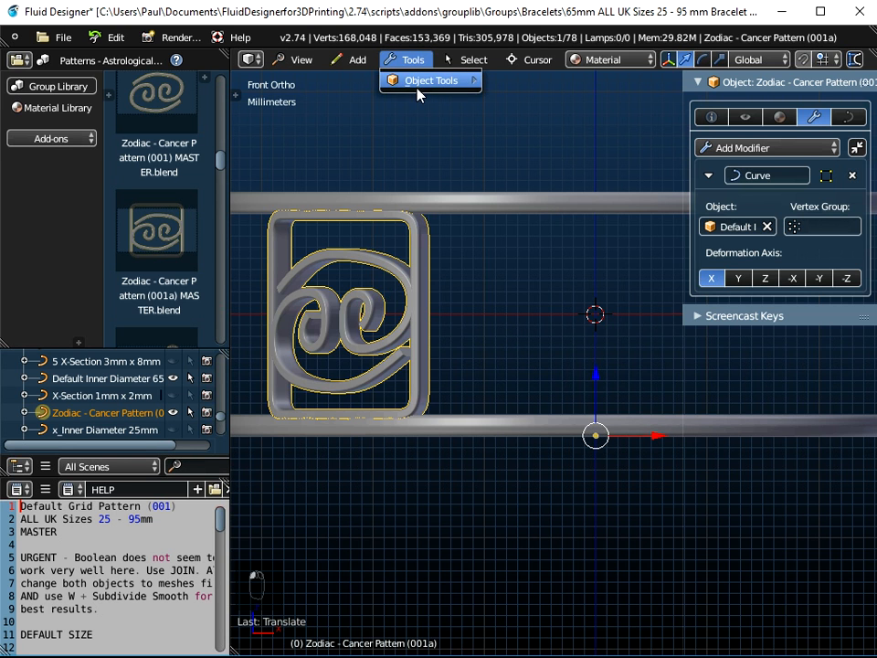
{"action": "mouse_move", "coordinate": [416, 85]}
{"action": "mouse_move", "coordinate": [543, 183]}
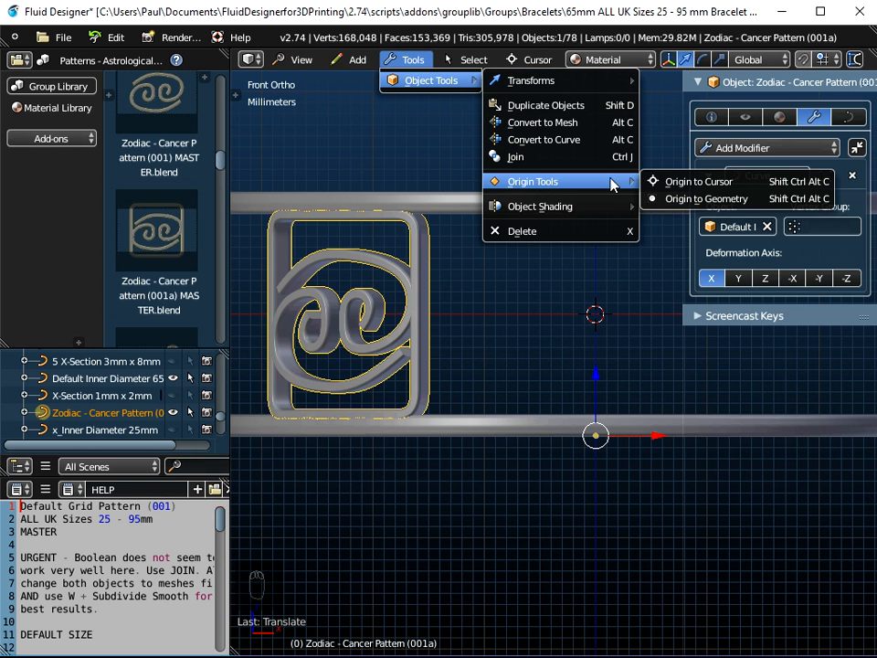
{"action": "left_click", "coordinate": [696, 181]}
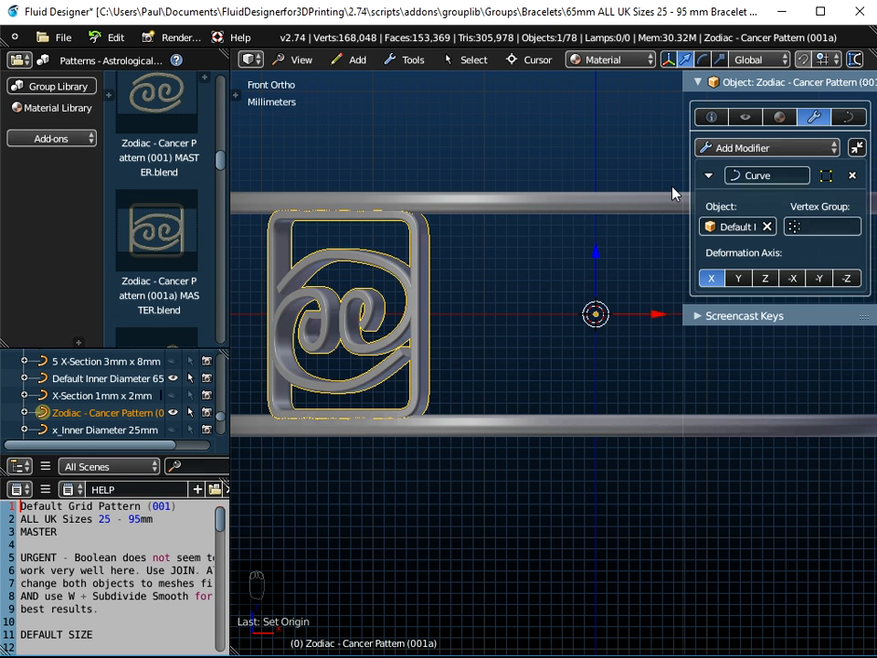
{"action": "middle_click_drag", "start_coordinate": [513, 306], "coordinate": [564, 374]}
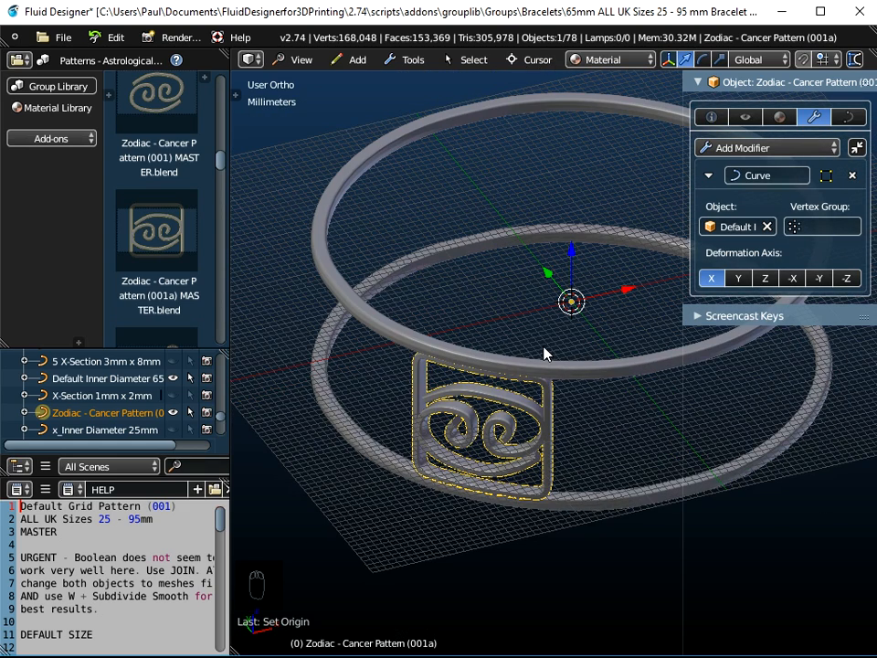
{"action": "middle_click_drag", "start_coordinate": [569, 386], "coordinate": [532, 372], "text": "shift"}
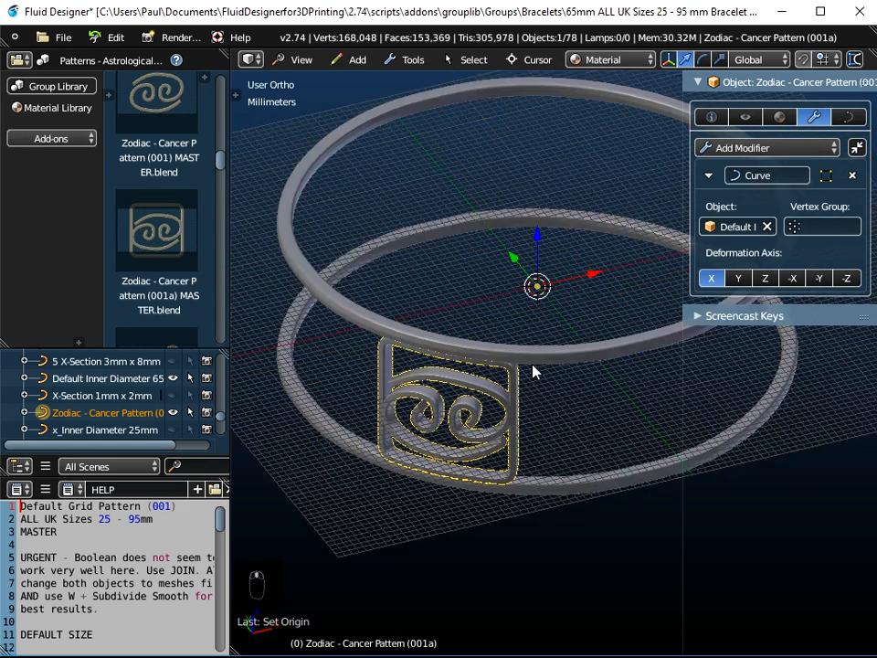
Look through the Eastern zodiac patterns in the Patterns - Astrological Eastern category of the group library.
{"action": "left_click", "coordinate": [58, 86]}
{"action": "left_click", "coordinate": [109, 60]}
{"action": "scroll", "coordinate": [139, 444], "scroll_direction": "down", "scroll_amount": 20}
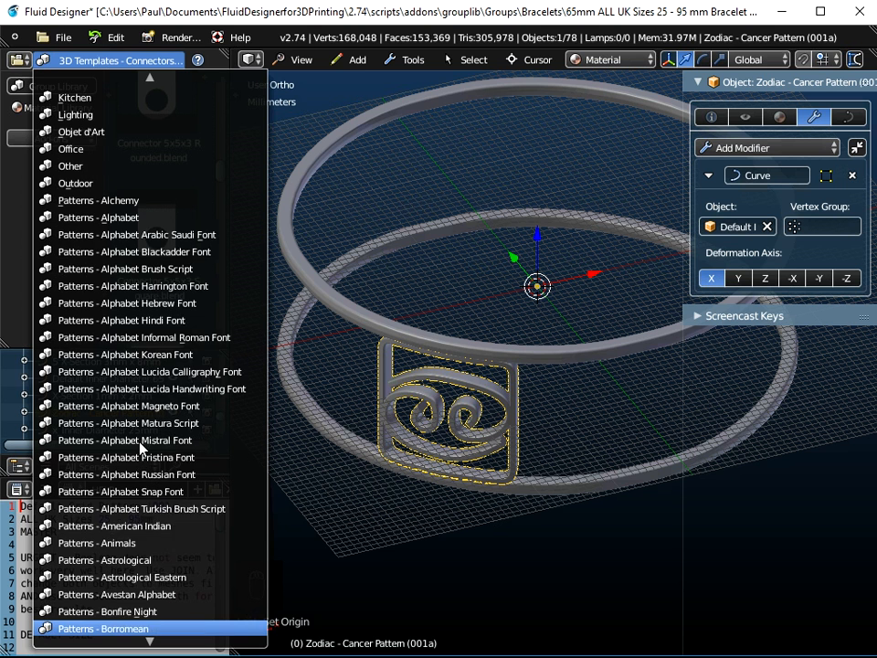
{"action": "left_click", "coordinate": [142, 577]}
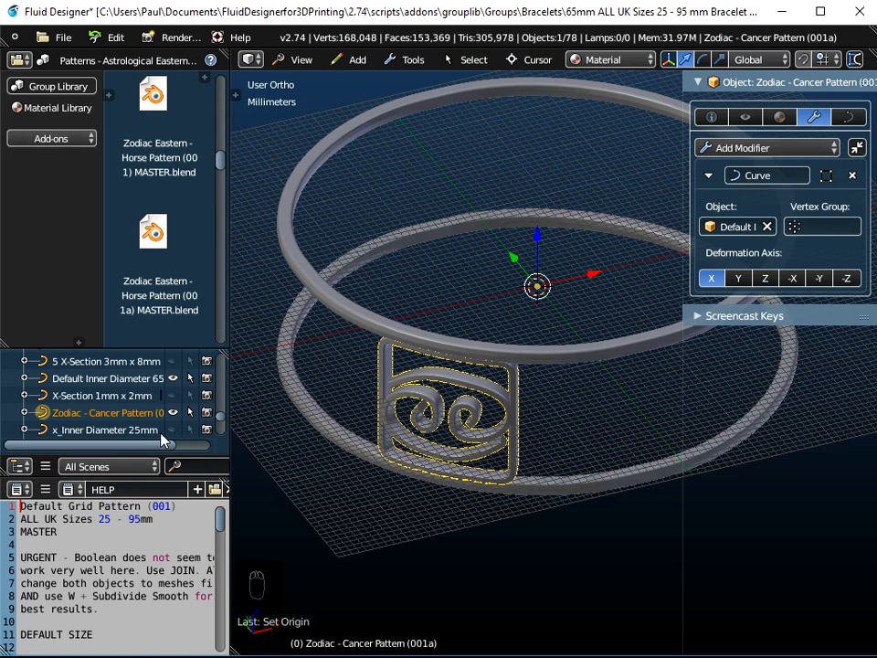
{"action": "scroll", "coordinate": [172, 179], "scroll_direction": "up", "scroll_amount": 2}
{"action": "scroll", "coordinate": [172, 267], "scroll_direction": "down", "scroll_amount": 1}
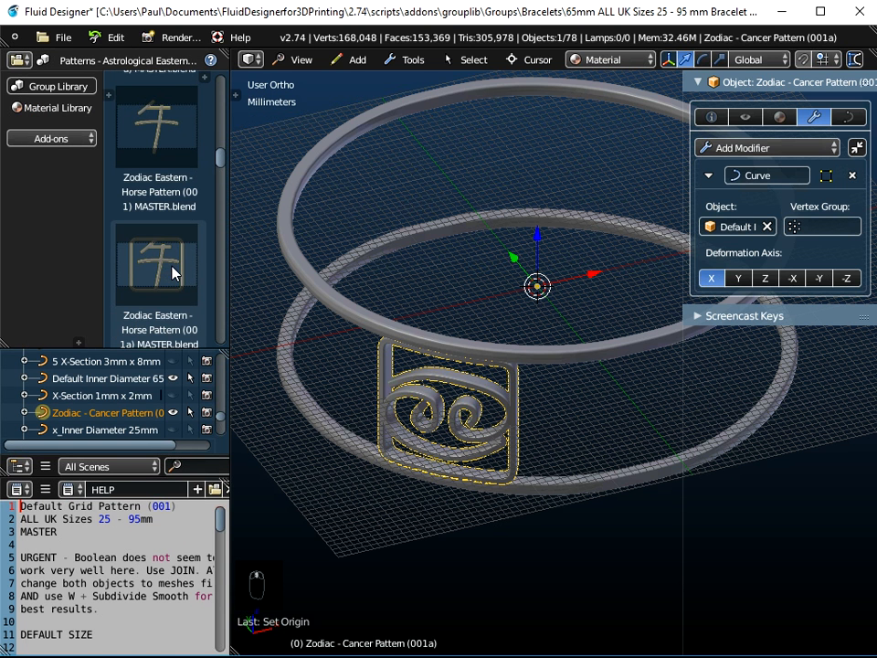
{"action": "scroll", "coordinate": [172, 265], "scroll_direction": "up", "scroll_amount": 6}
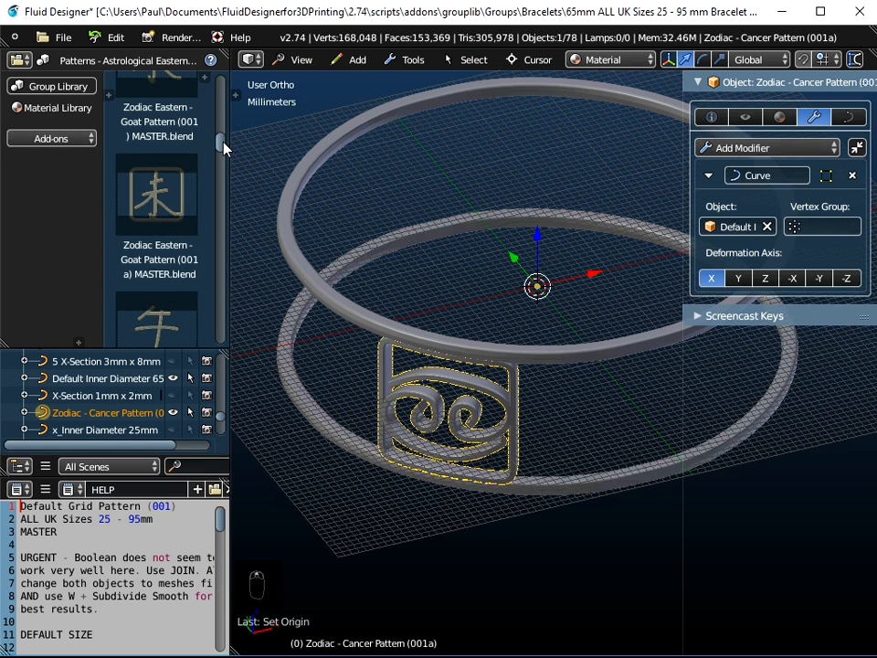
{"action": "left_click_drag", "start_coordinate": [222, 143], "coordinate": [217, 56]}
{"action": "scroll", "coordinate": [188, 164], "scroll_direction": "down", "scroll_amount": 5}
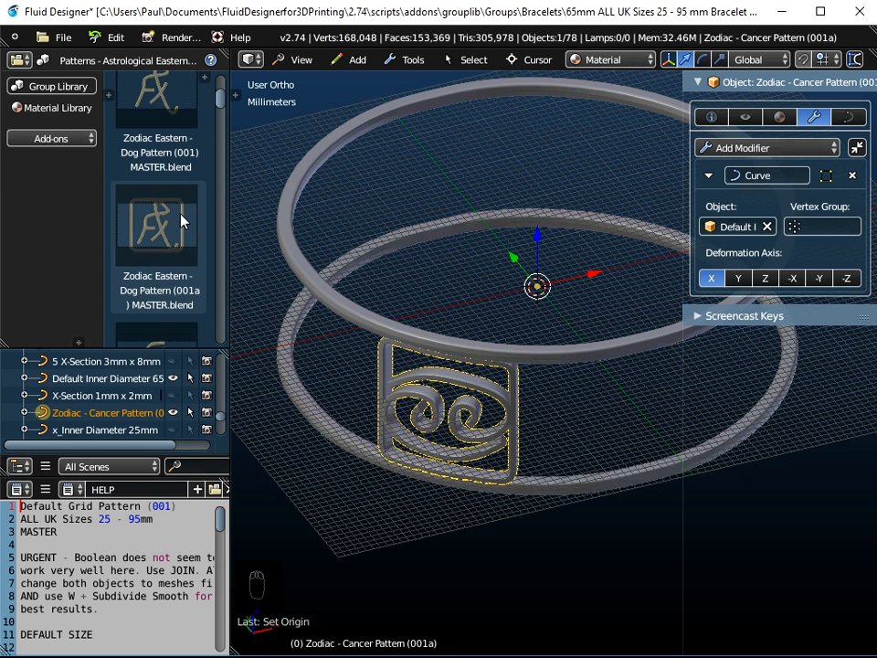
{"action": "scroll", "coordinate": [219, 92], "scroll_direction": "up", "scroll_amount": 3}
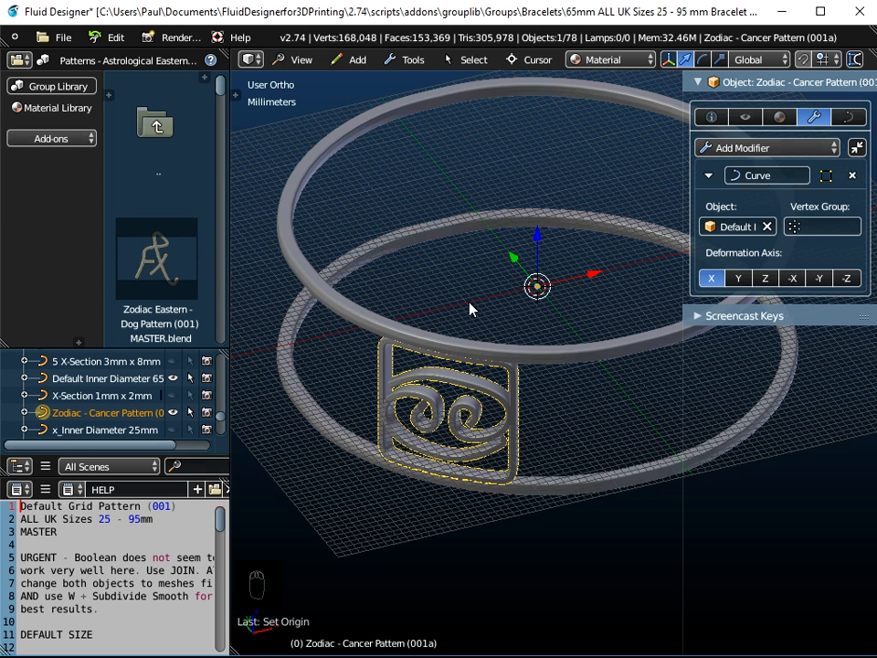
Append the object Zodiac Eastern - Dog Pattern (001a) from its MASTER.blend file in the Patterns - Astrological Eastern folder.
{"action": "left_click", "coordinate": [62, 37]}
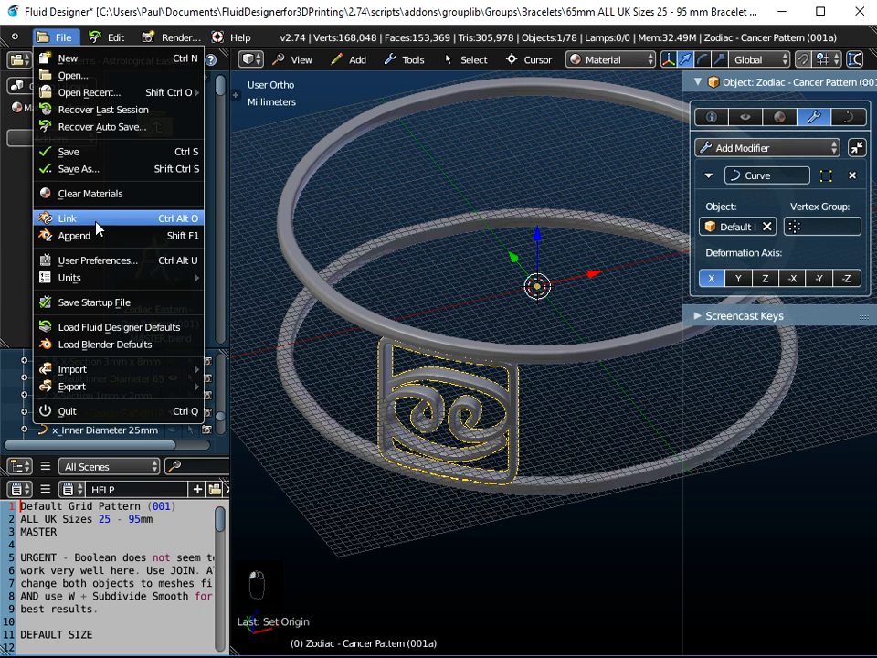
{"action": "left_click", "coordinate": [94, 236]}
{"action": "left_click", "coordinate": [222, 123]}
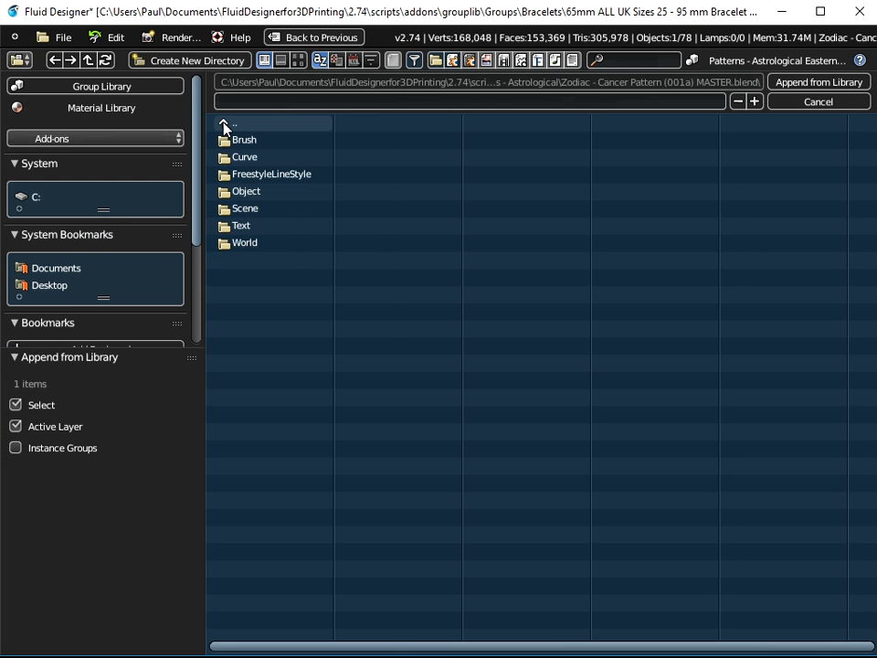
{"action": "left_click", "coordinate": [223, 124]}
{"action": "left_click", "coordinate": [223, 123]}
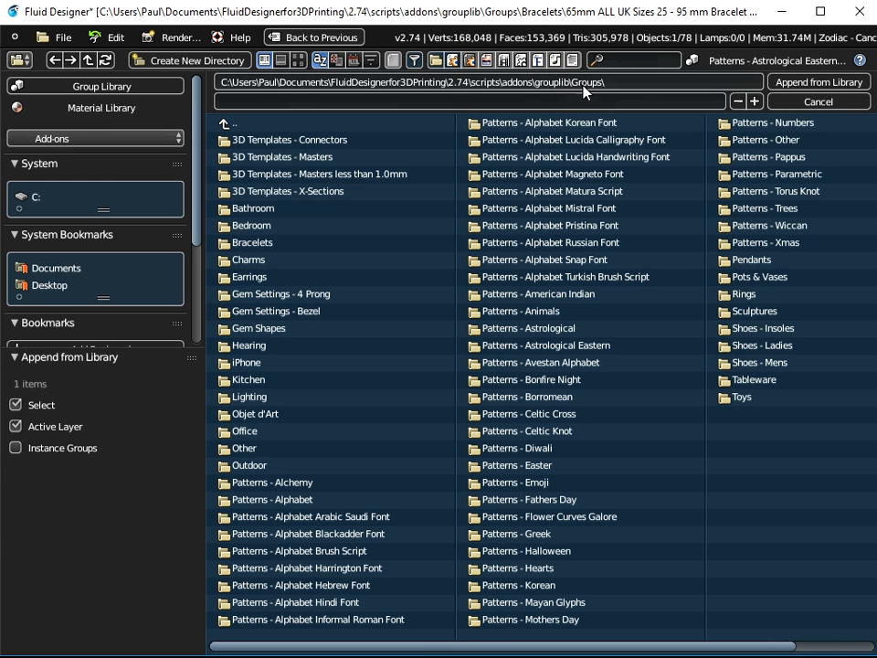
{"action": "left_click", "coordinate": [568, 349]}
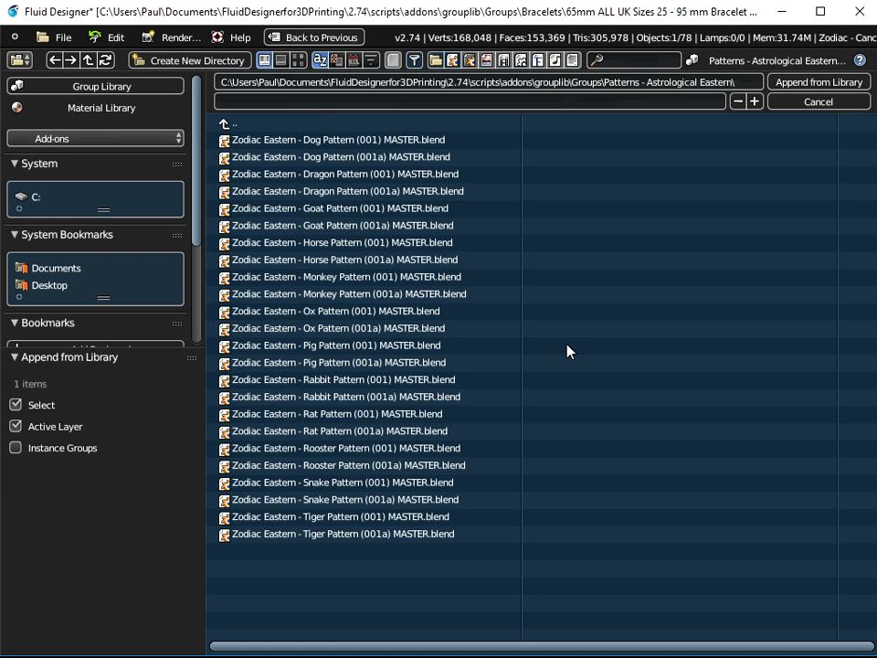
{"action": "left_click", "coordinate": [321, 157]}
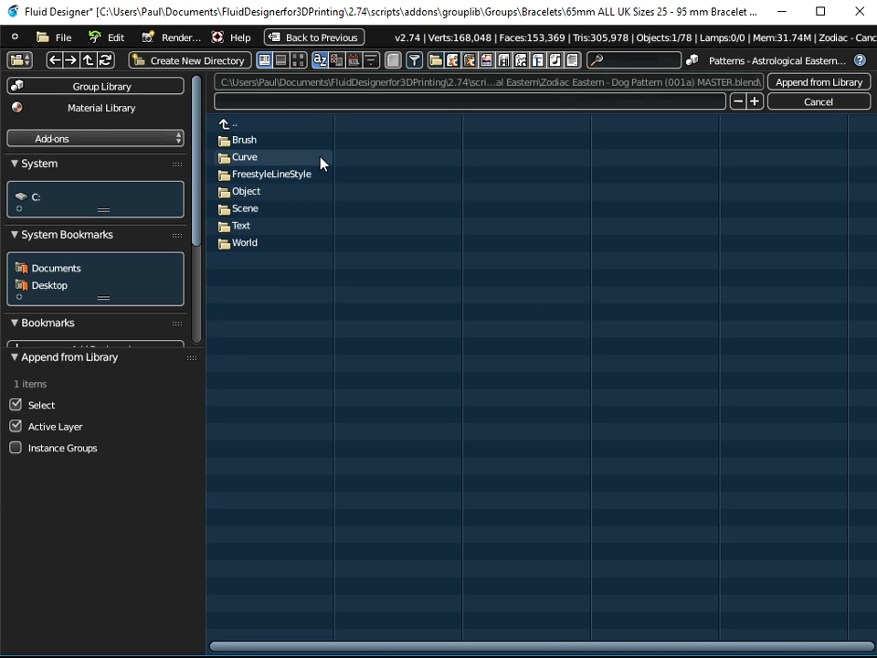
{"action": "left_click", "coordinate": [244, 191]}
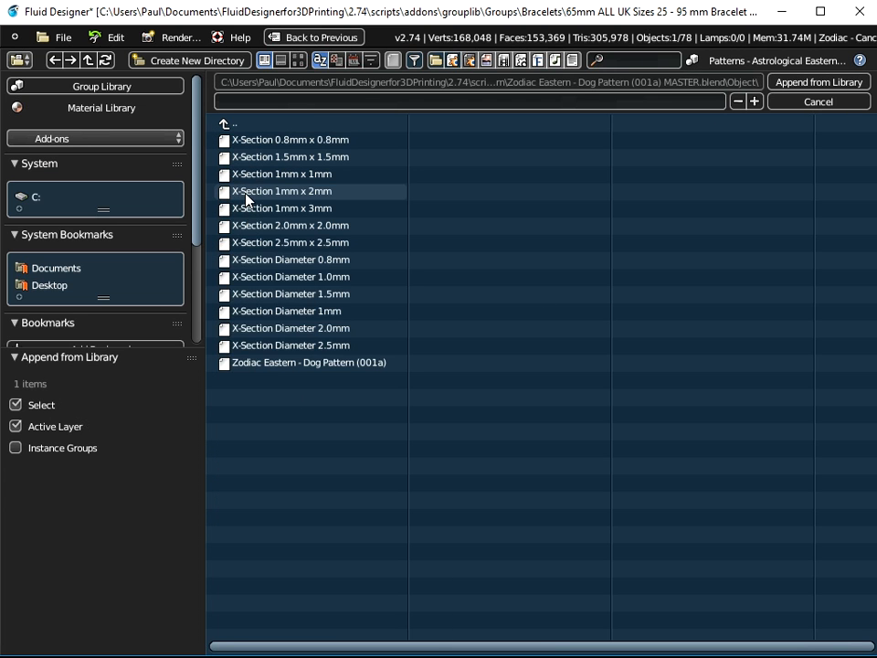
{"action": "left_click", "coordinate": [274, 363]}
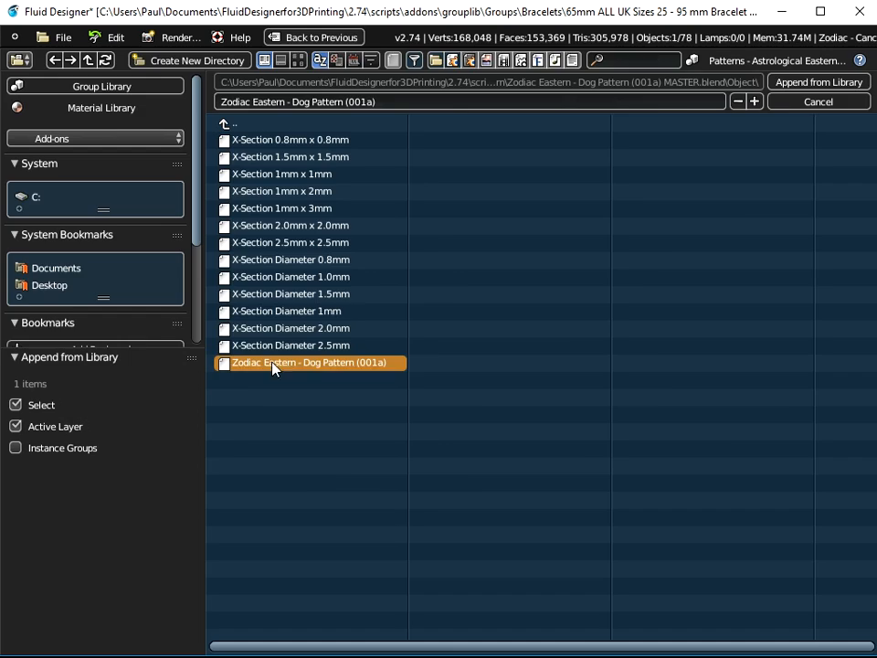
{"action": "left_click", "coordinate": [806, 87]}
Set the Dog pattern's bevel object to 1 X-Section 1mm x 2mm.
{"action": "middle_click_drag", "start_coordinate": [609, 304], "coordinate": [550, 283]}
{"action": "scroll", "coordinate": [553, 350], "scroll_direction": "up", "scroll_amount": 3}
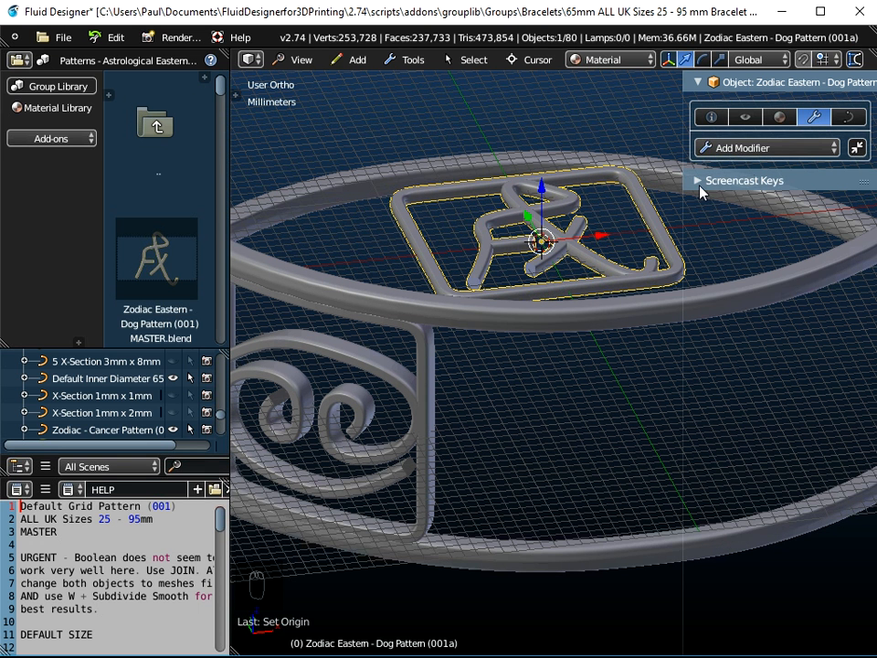
{"action": "left_click", "coordinate": [849, 117]}
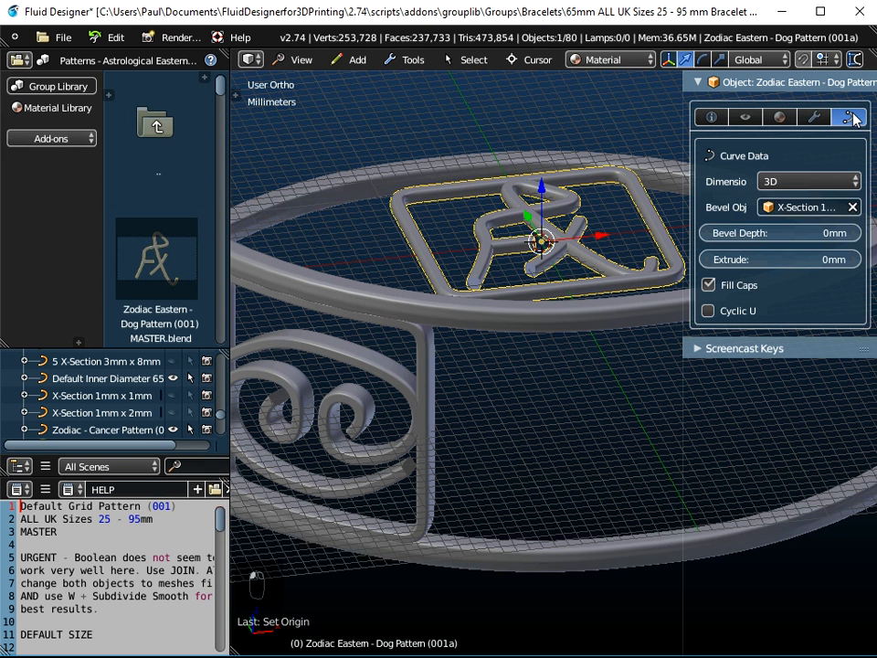
{"action": "left_click_drag", "start_coordinate": [681, 181], "coordinate": [606, 182]}
{"action": "left_click", "coordinate": [751, 205]}
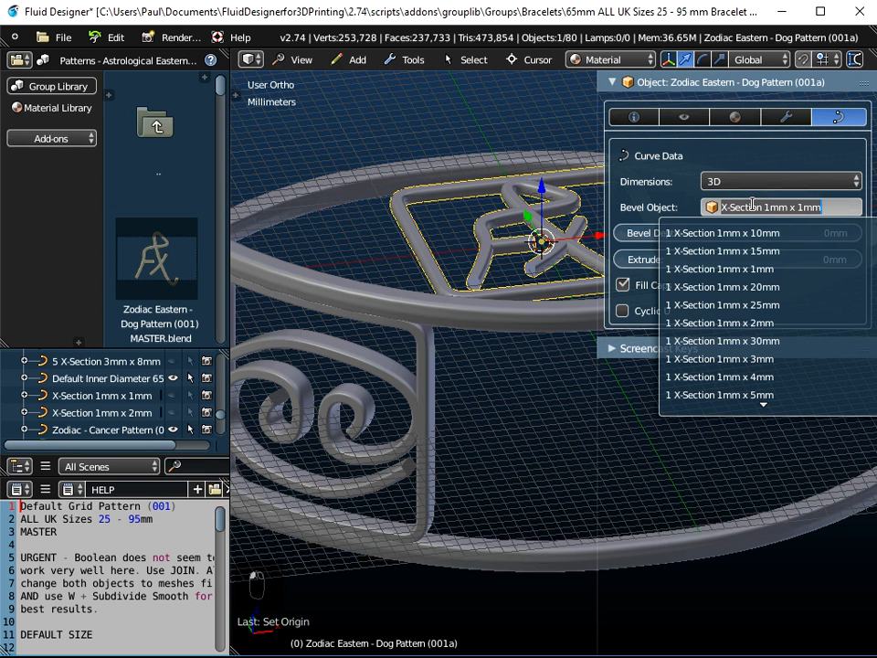
{"action": "left_click", "coordinate": [747, 321]}
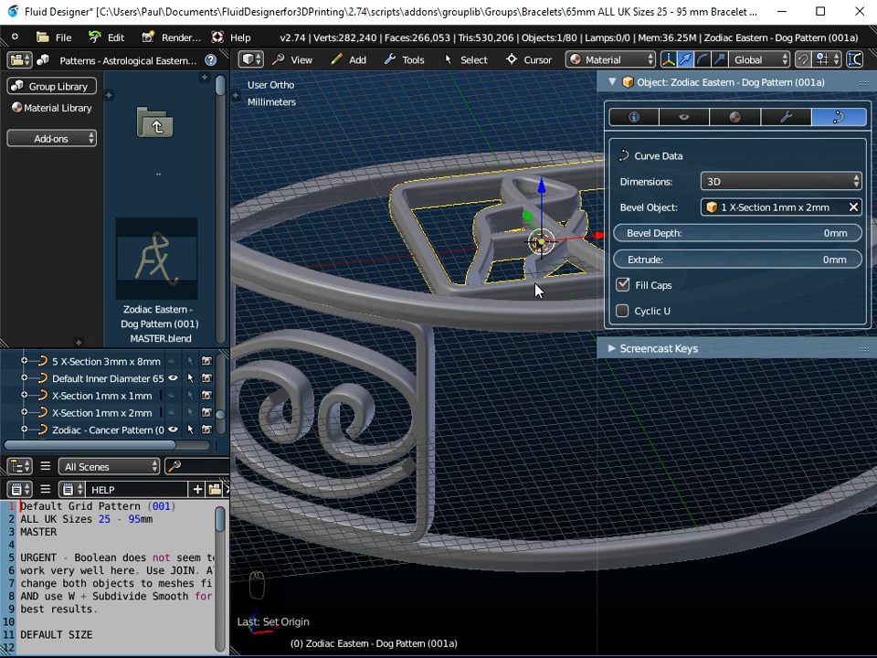
{"action": "middle_click_drag", "start_coordinate": [467, 269], "coordinate": [435, 393]}
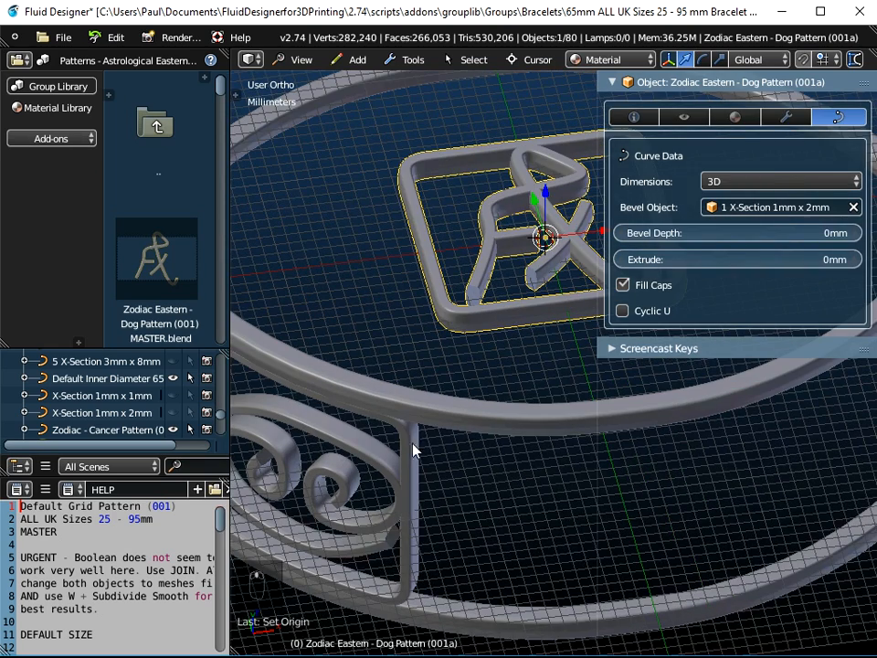
{"action": "left_click_drag", "start_coordinate": [603, 353], "coordinate": [713, 348]}
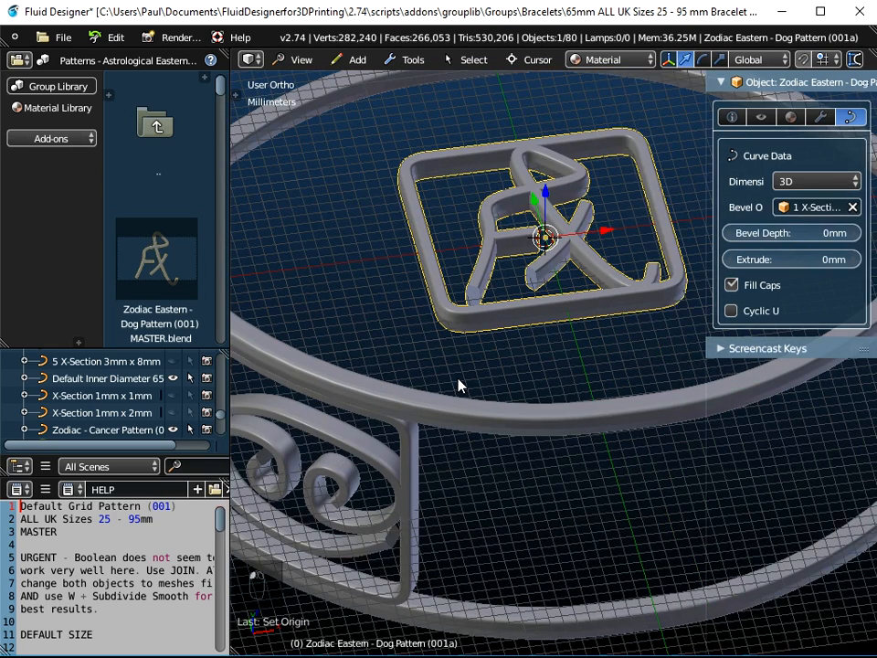
Stand the Dog pattern upright by rotating it 90° about X, and turn it 180° about Z.
{"action": "scroll", "coordinate": [457, 383], "scroll_direction": "down", "scroll_amount": 1}
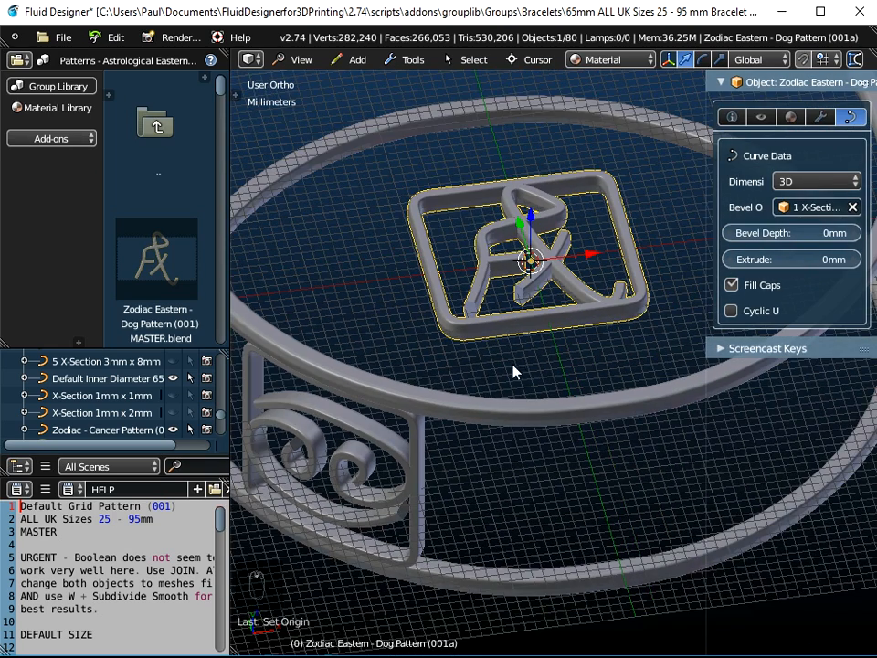
{"action": "type", "text": "rx90"}
{"action": "key", "text": "Return"}
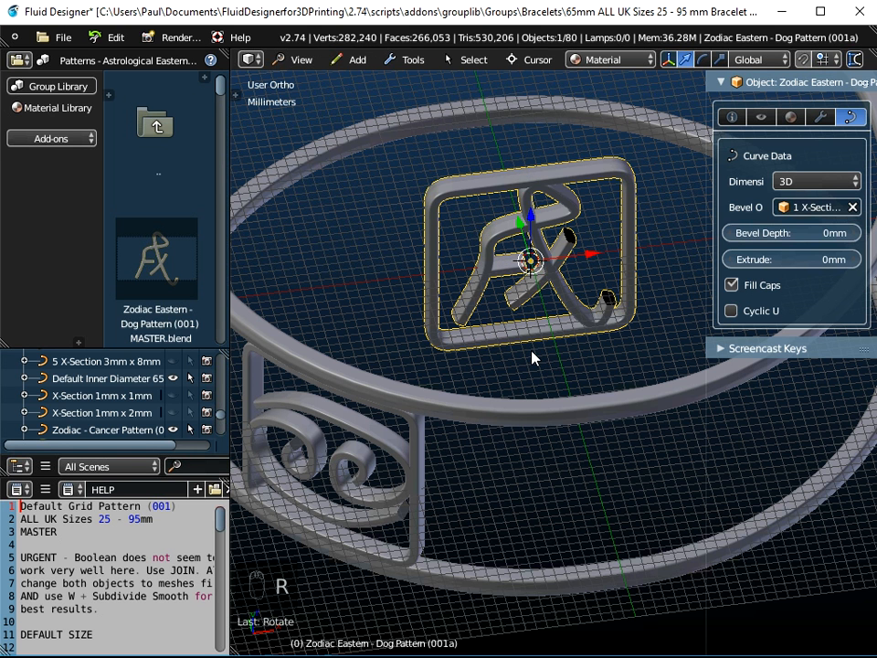
{"action": "type", "text": "rz180"}
{"action": "key", "text": "Return"}
{"action": "middle_click_drag", "start_coordinate": [512, 377], "coordinate": [503, 341]}
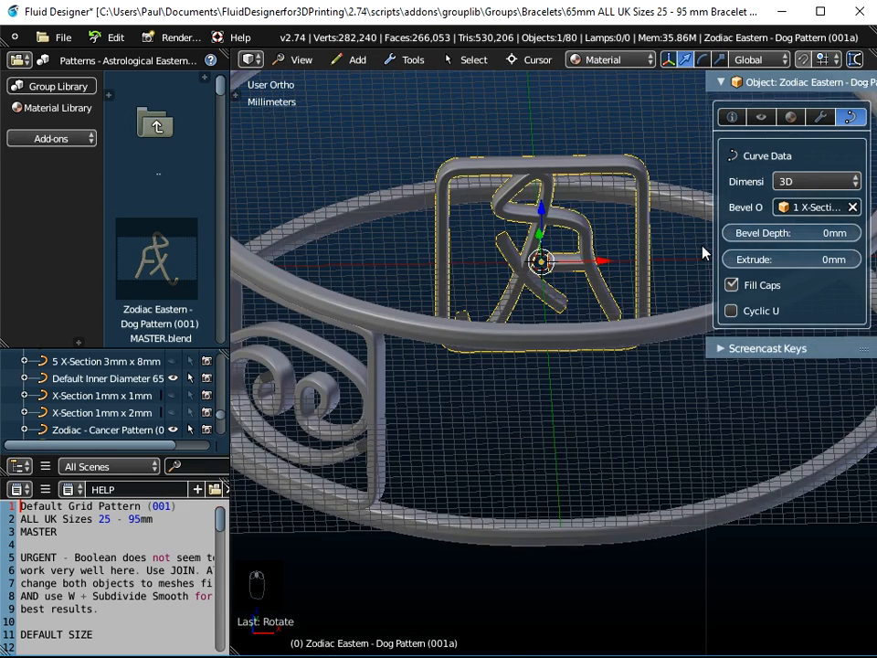
Add a Curve modifier to the Dog pattern with Default Inner Diameter 65mm as its deforming object.
{"action": "left_click_drag", "start_coordinate": [703, 243], "coordinate": [585, 244]}
{"action": "left_click", "coordinate": [778, 117]}
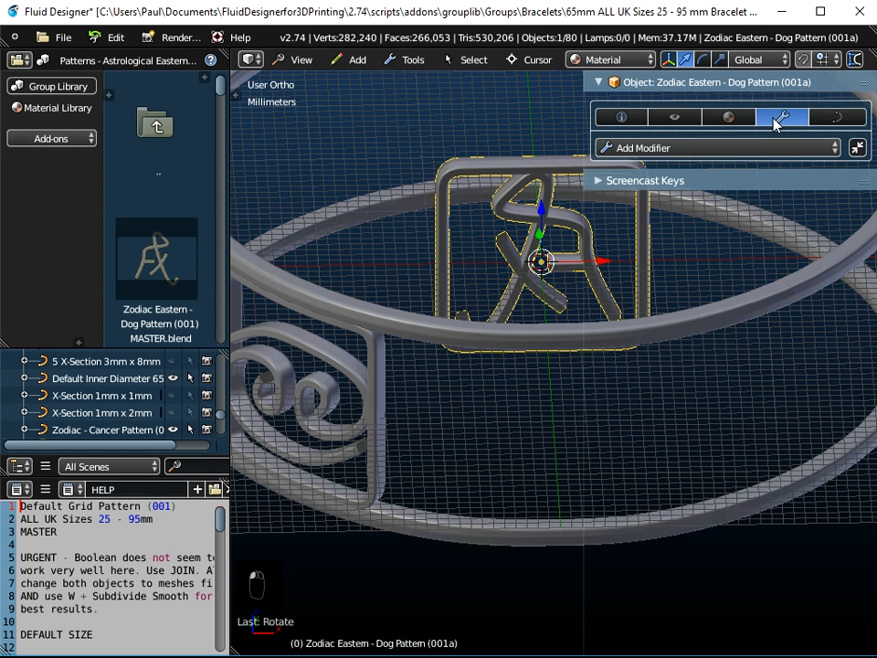
{"action": "left_click", "coordinate": [724, 148]}
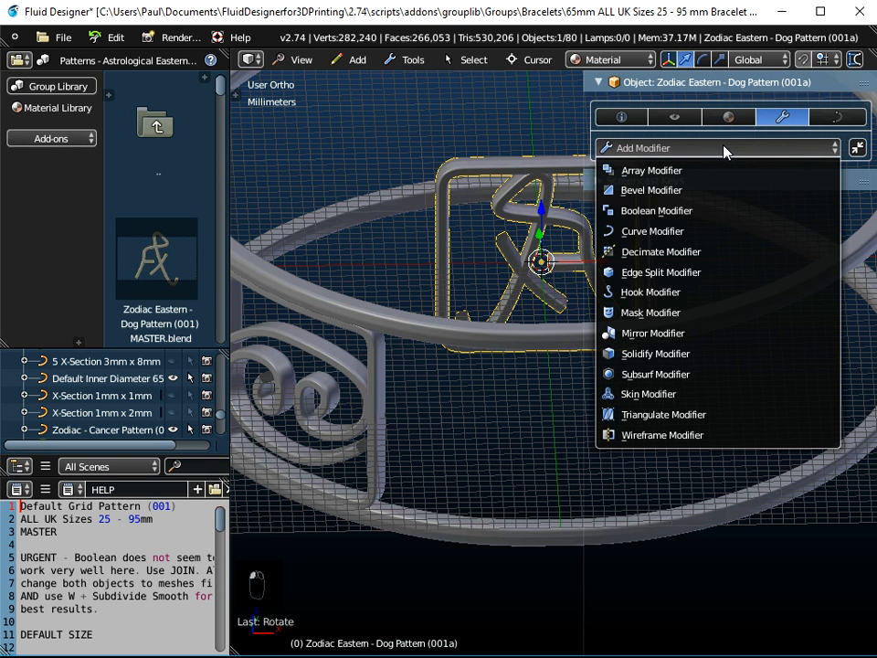
{"action": "left_click", "coordinate": [673, 234]}
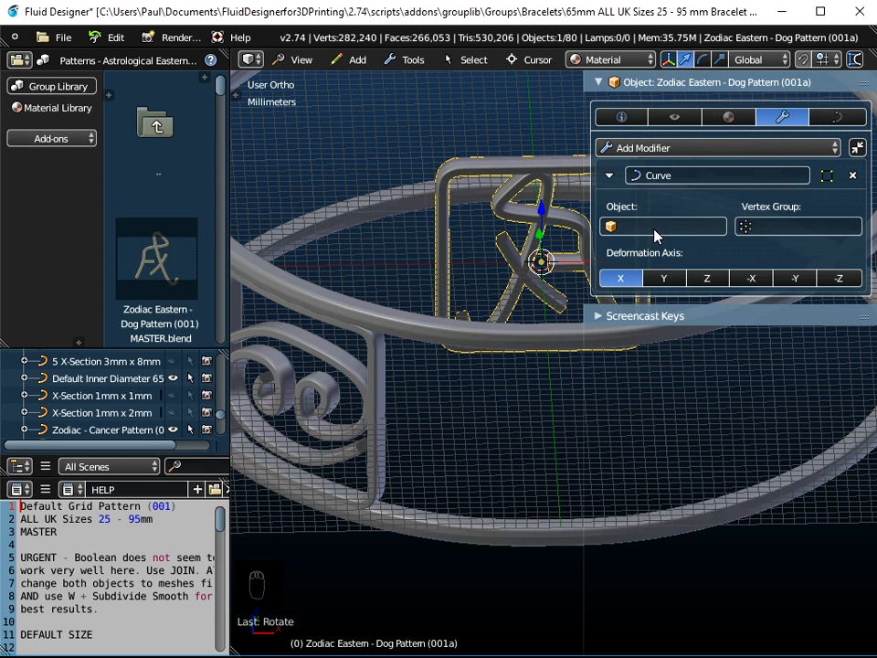
{"action": "scroll", "coordinate": [517, 316], "scroll_direction": "down", "scroll_amount": 6}
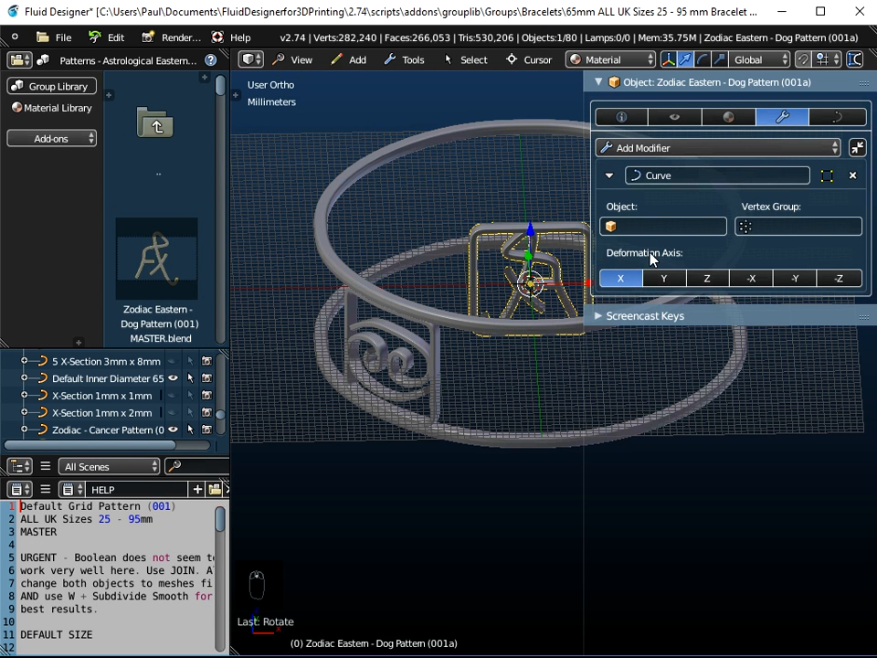
{"action": "left_click", "coordinate": [644, 226]}
{"action": "scroll", "coordinate": [643, 354], "scroll_direction": "down", "scroll_amount": 20}
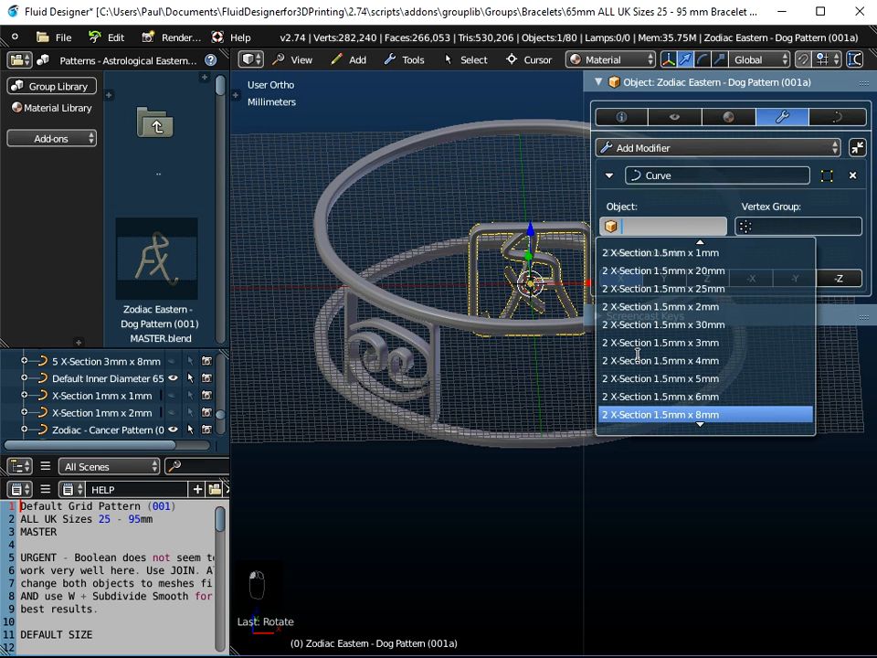
{"action": "scroll", "coordinate": [637, 354], "scroll_direction": "down", "scroll_amount": 20}
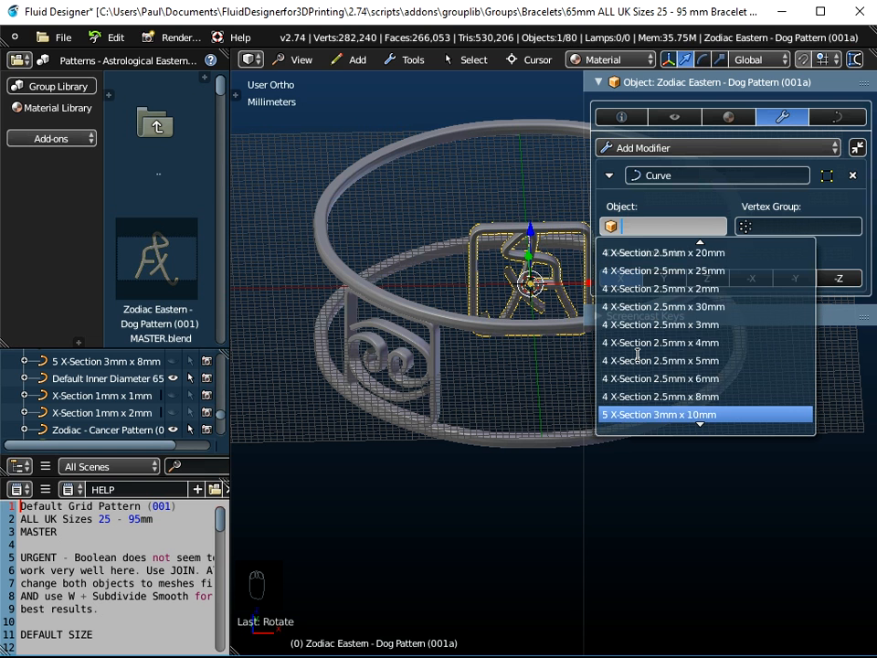
{"action": "scroll", "coordinate": [637, 354], "scroll_direction": "down", "scroll_amount": 11}
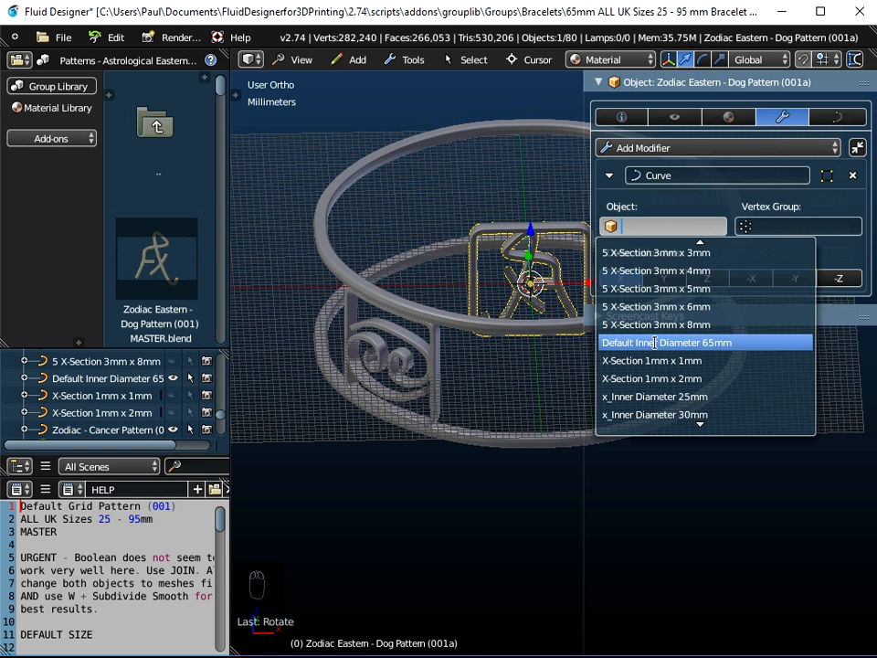
{"action": "left_click", "coordinate": [655, 342]}
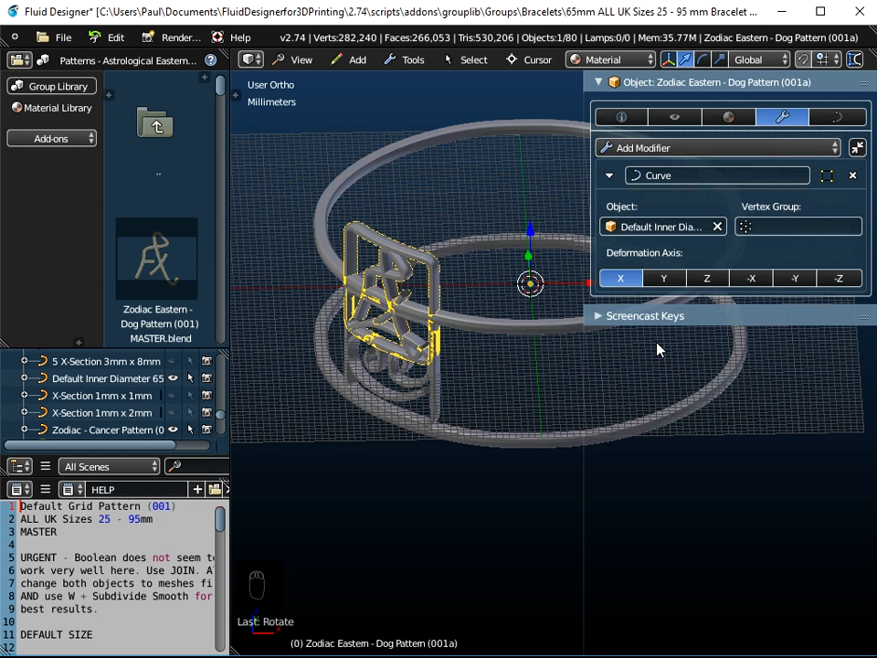
Hide the Zodiac - Cancer pattern and lower the Dog pattern about 11 mm along Z so it sits between the two rings.
{"action": "left_click", "coordinate": [301, 60]}
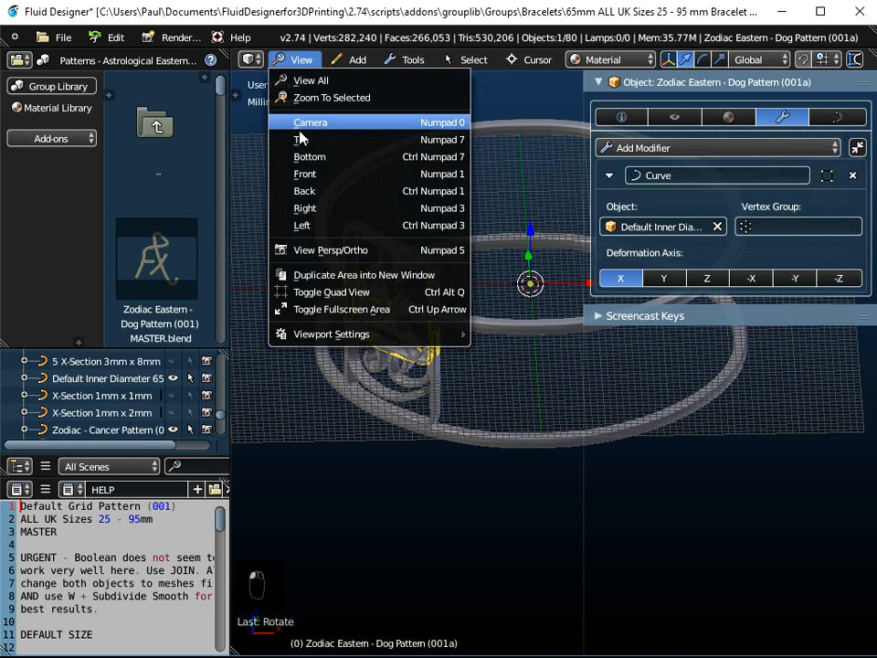
{"action": "left_click", "coordinate": [309, 175]}
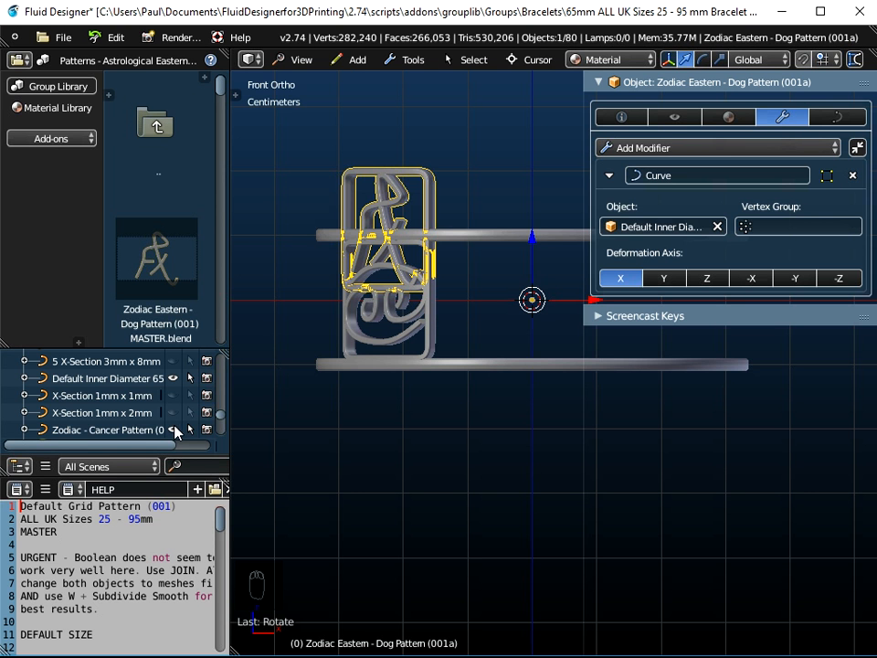
{"action": "scroll", "coordinate": [150, 395], "scroll_direction": "down", "scroll_amount": 2}
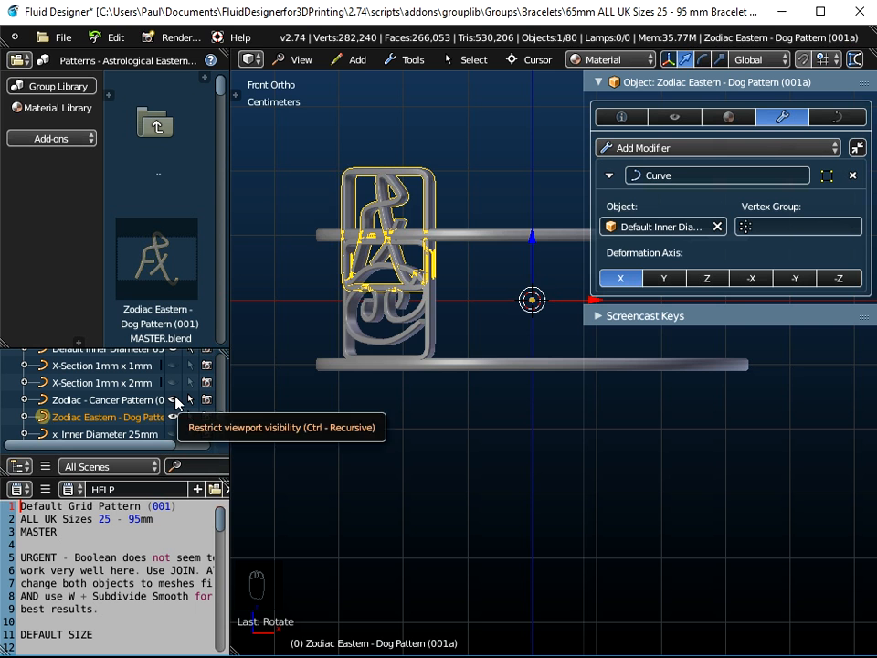
{"action": "left_click", "coordinate": [175, 400]}
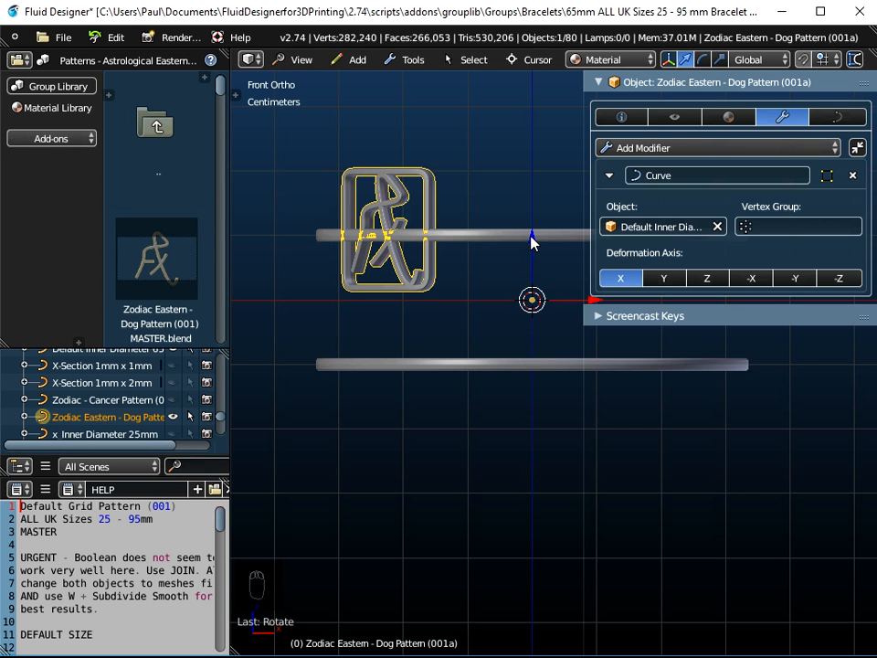
{"action": "scroll", "coordinate": [474, 269], "scroll_direction": "up", "scroll_amount": 2}
{"action": "left_click_drag", "start_coordinate": [560, 259], "coordinate": [565, 363]}
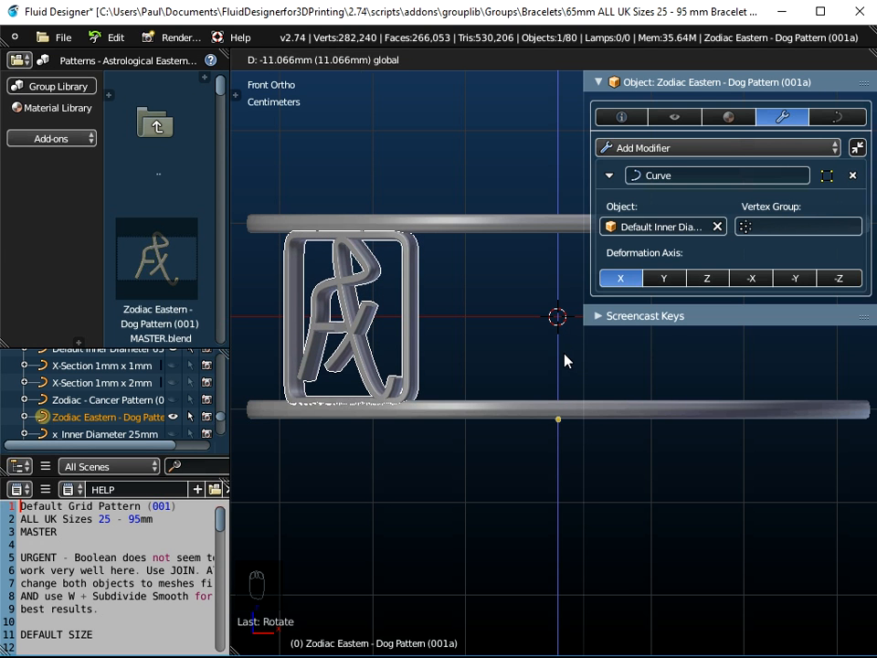
{"action": "left_click", "coordinate": [565, 361]}
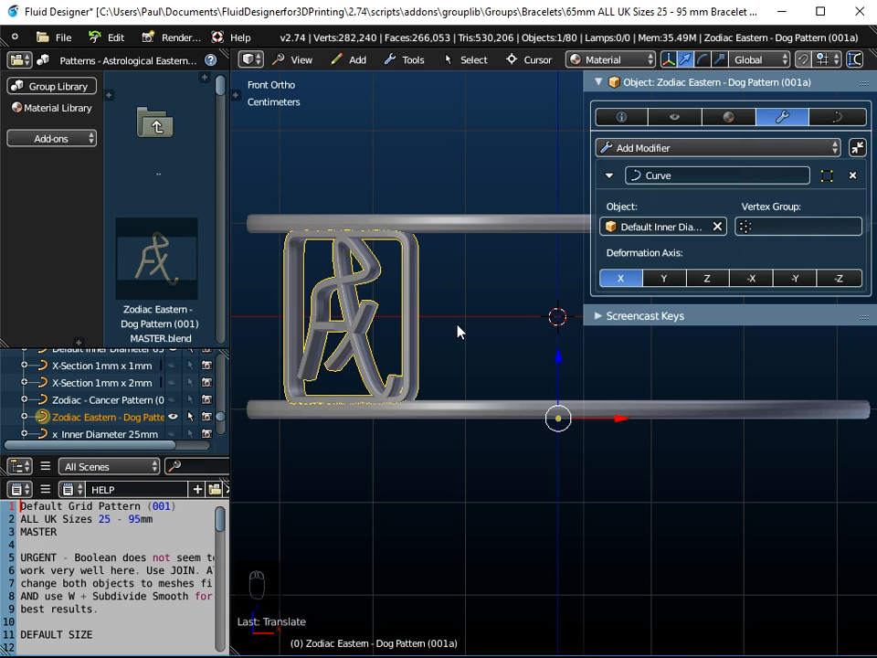
Check in wireframe display how the Dog pattern overlaps both rings, and return to Material shading.
{"action": "left_click", "coordinate": [583, 60]}
{"action": "left_click", "coordinate": [583, 82]}
{"action": "scroll", "coordinate": [378, 307], "scroll_direction": "up", "scroll_amount": 4}
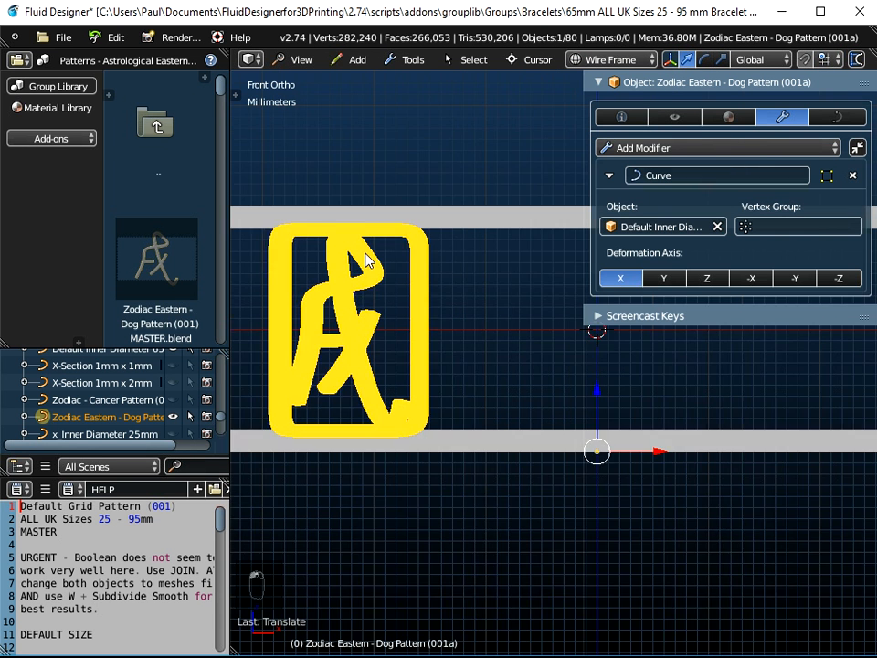
{"action": "scroll", "coordinate": [369, 250], "scroll_direction": "down", "scroll_amount": 3}
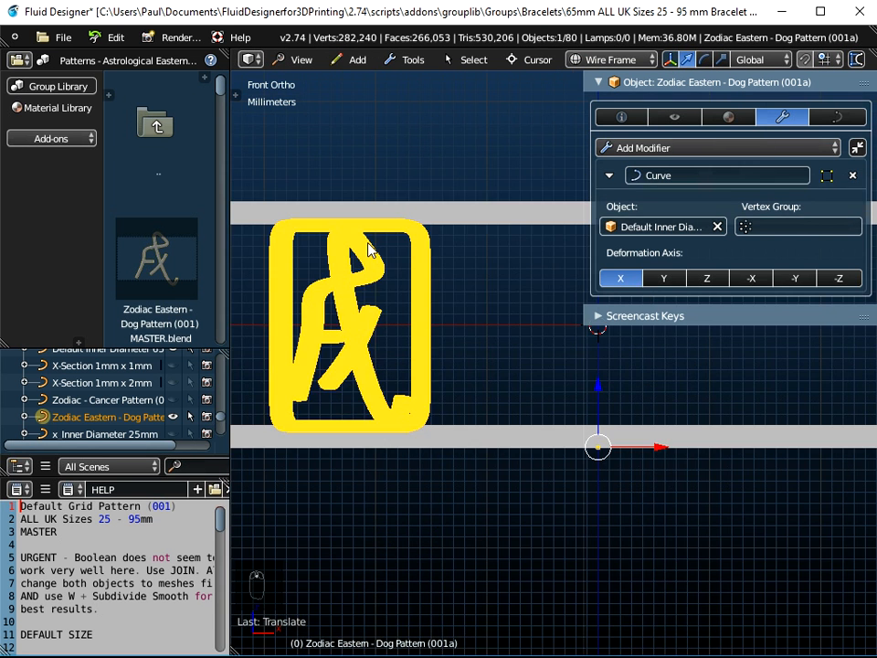
{"action": "left_click", "coordinate": [616, 59]}
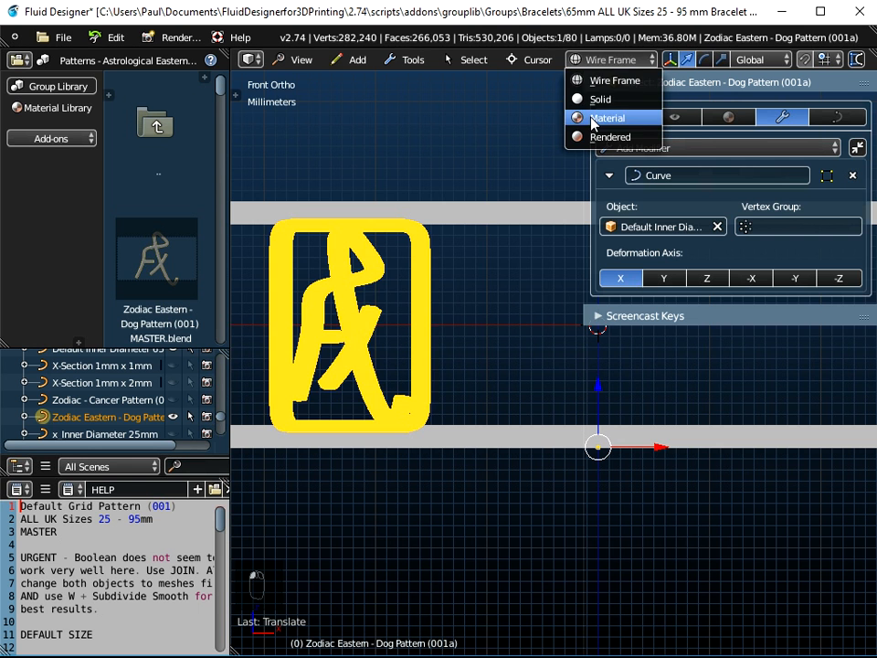
{"action": "left_click", "coordinate": [585, 117]}
Set the Dog pattern's origin to the 3D cursor and hide the pattern, leaving only the two rings in view.
{"action": "left_click", "coordinate": [413, 59]}
{"action": "mouse_move", "coordinate": [422, 83]}
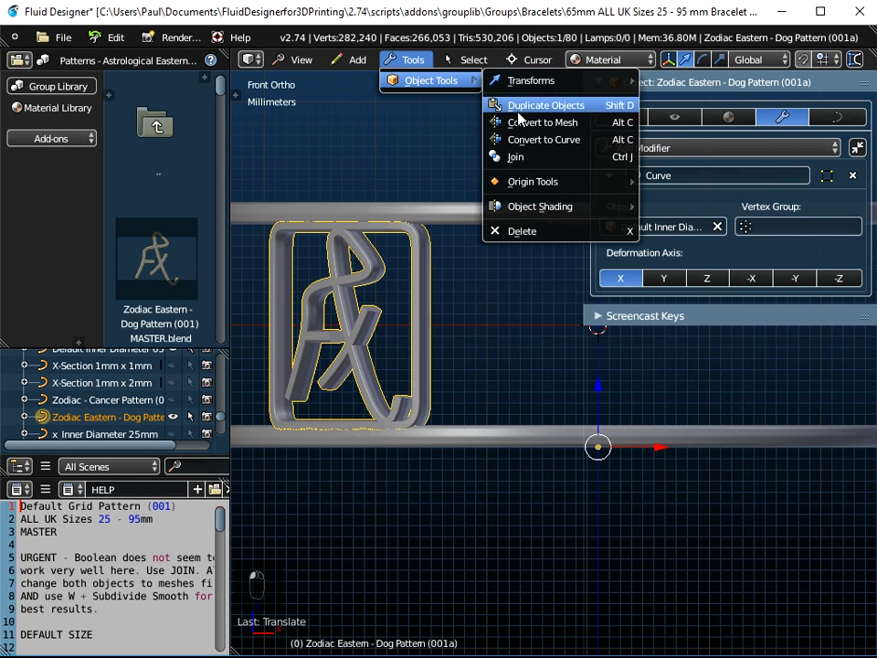
{"action": "mouse_move", "coordinate": [526, 181]}
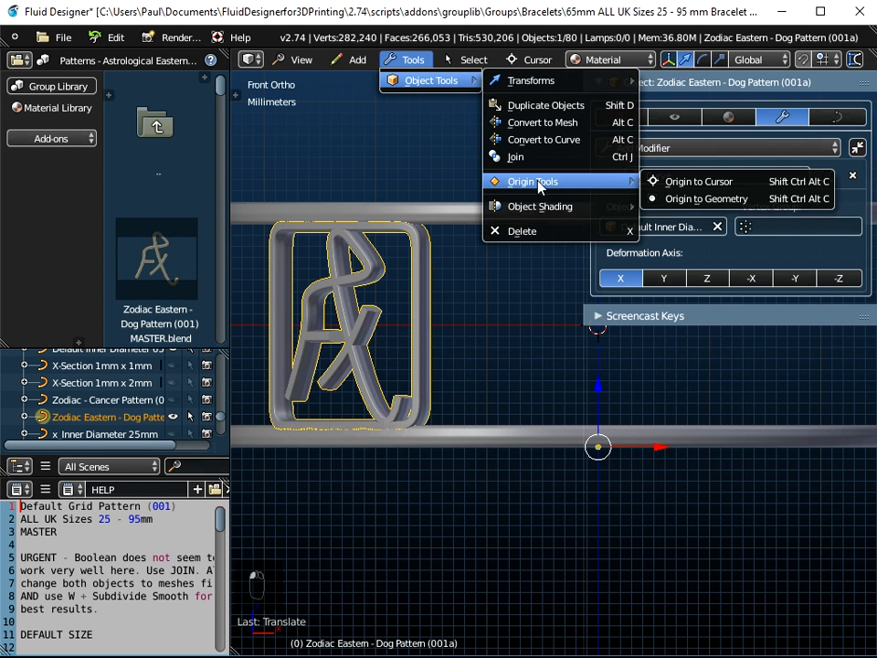
{"action": "left_click", "coordinate": [683, 182]}
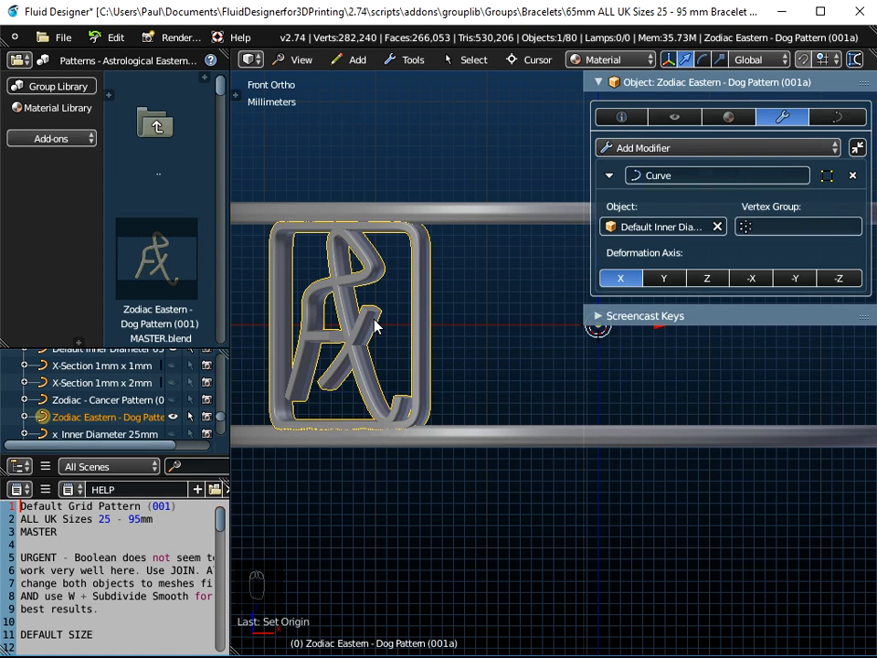
{"action": "middle_click_drag", "start_coordinate": [483, 323], "coordinate": [527, 369]}
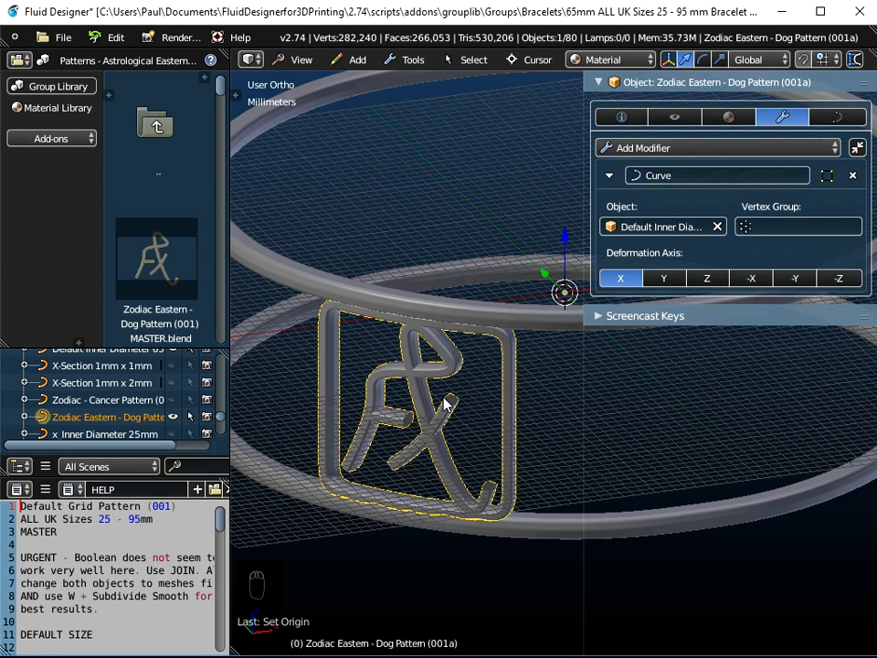
{"action": "scroll", "coordinate": [575, 420], "scroll_direction": "down", "scroll_amount": 3}
{"action": "left_click_drag", "start_coordinate": [583, 395], "coordinate": [682, 387]}
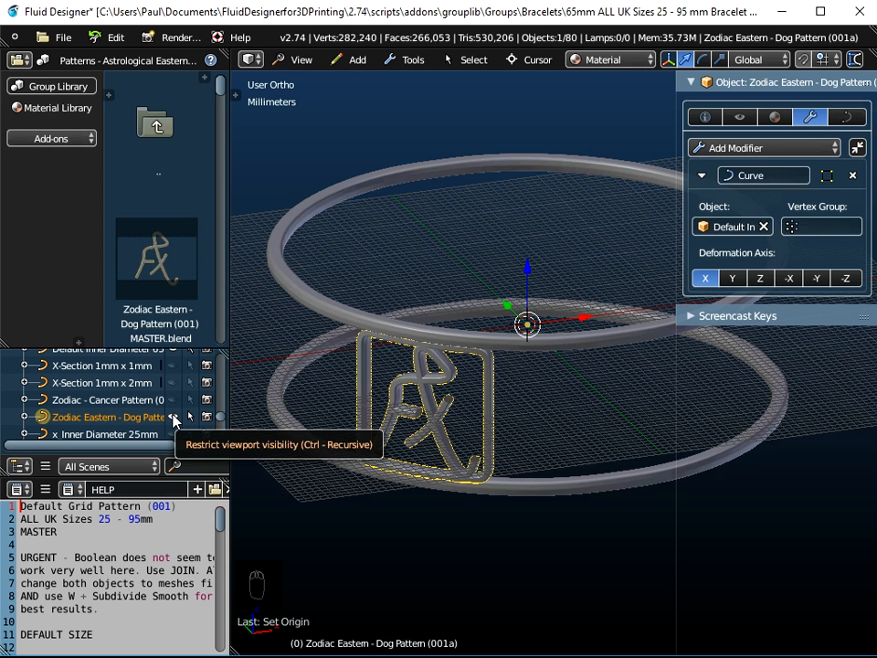
{"action": "left_click", "coordinate": [174, 418]}
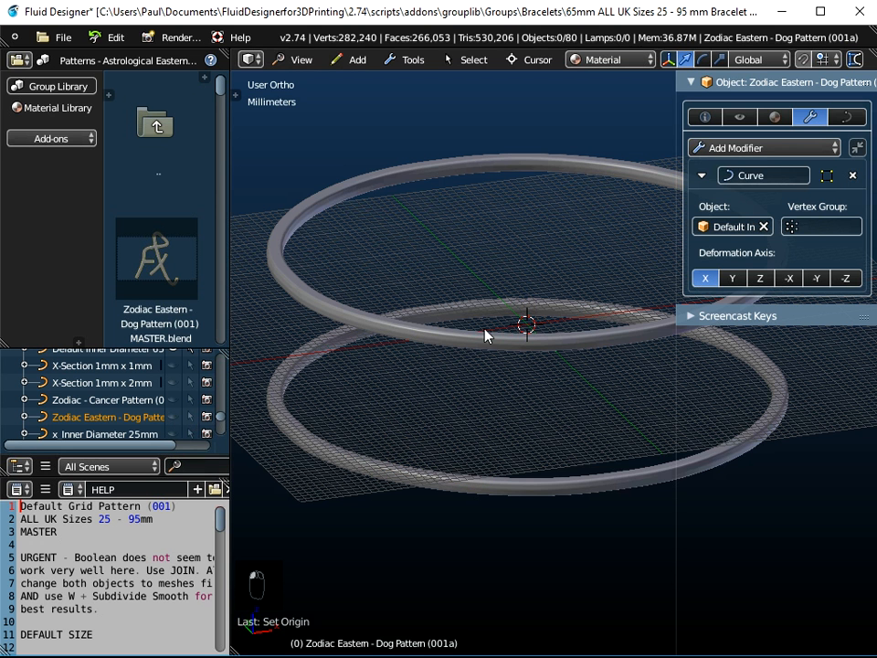
{"action": "middle_click_drag", "start_coordinate": [435, 401], "coordinate": [454, 457]}
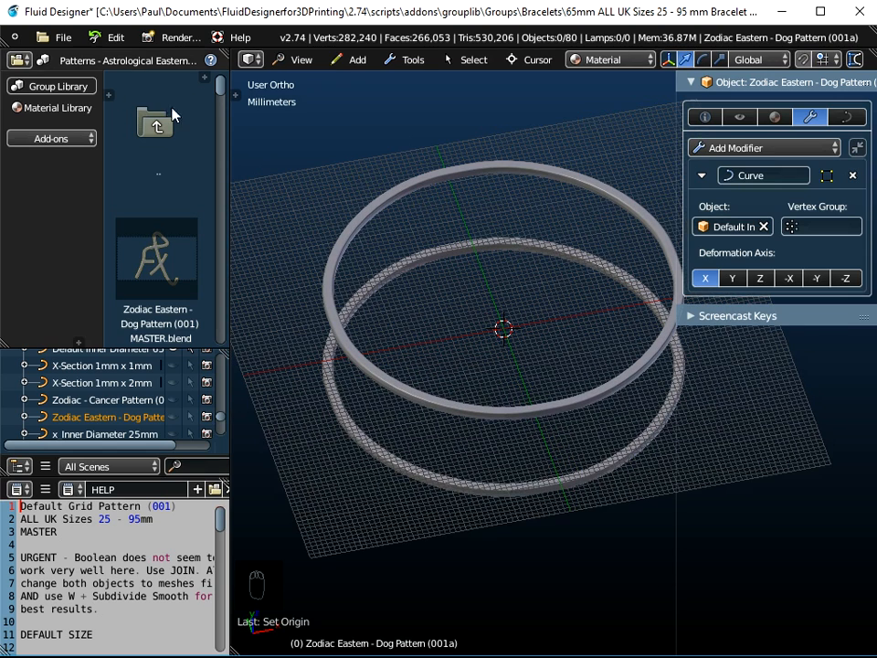
Browse the letter patterns in the Patterns - Alphabet Harrington Font category of the group library.
{"action": "left_click", "coordinate": [76, 83]}
{"action": "left_click", "coordinate": [78, 60]}
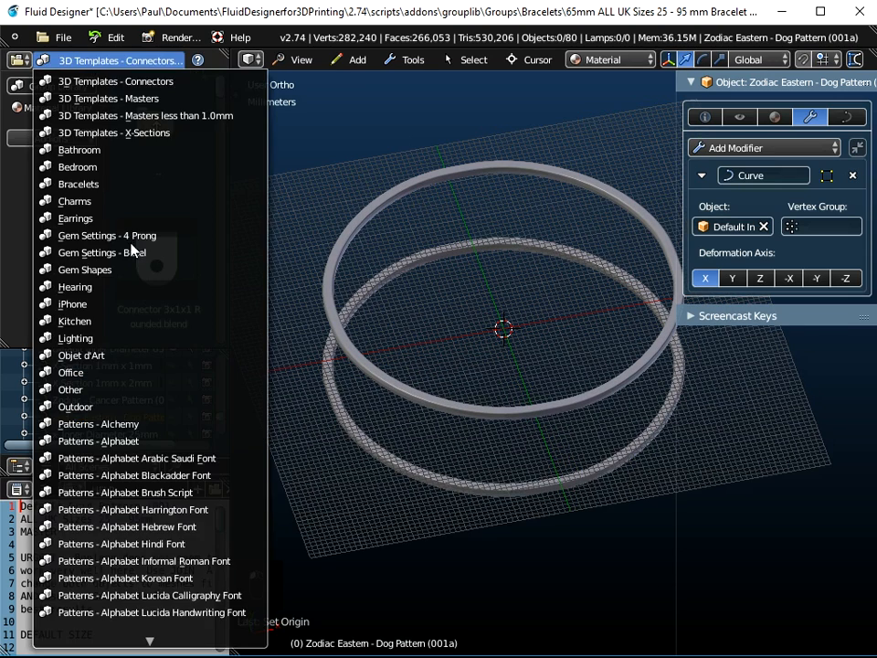
{"action": "left_click", "coordinate": [144, 513]}
{"action": "scroll", "coordinate": [120, 155], "scroll_direction": "down", "scroll_amount": 8}
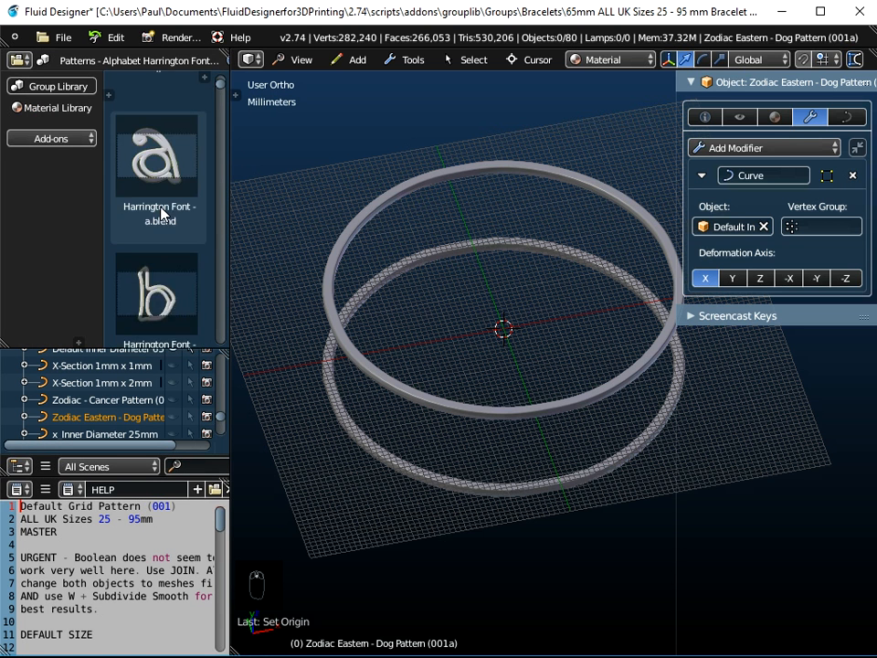
{"action": "scroll", "coordinate": [160, 213], "scroll_direction": "down", "scroll_amount": 3}
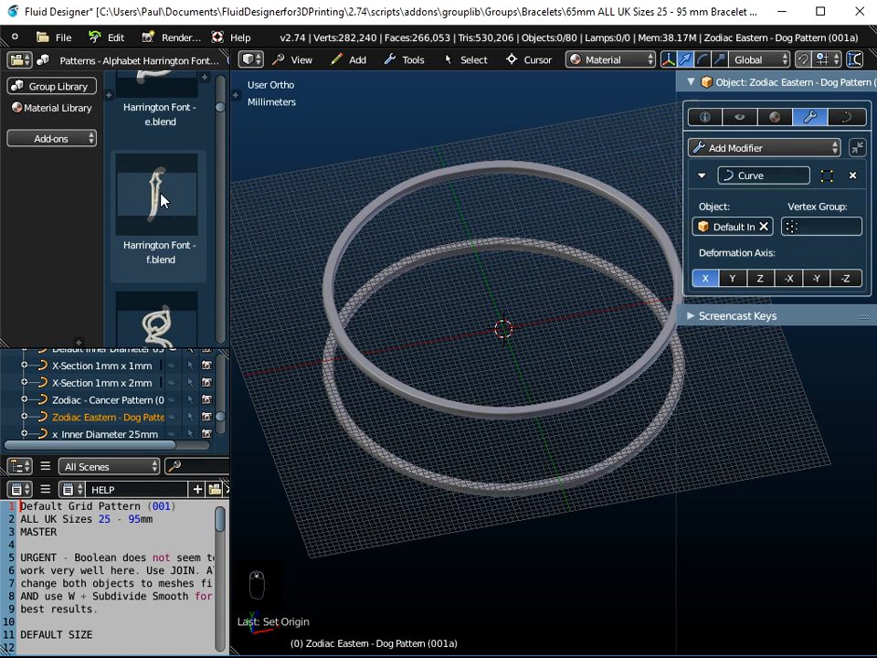
{"action": "scroll", "coordinate": [155, 228], "scroll_direction": "down", "scroll_amount": 4}
{"action": "scroll", "coordinate": [153, 248], "scroll_direction": "up", "scroll_amount": 3}
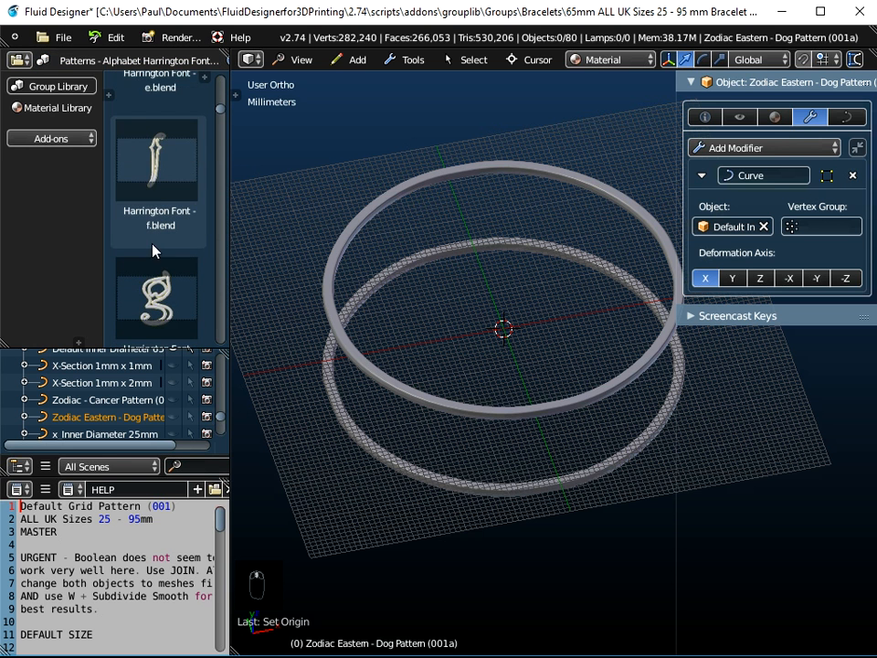
Append the object Harrington Font - R from Harrington Font – R.blend in the Patterns - Alphabet Harrington Font folder.
{"action": "left_click", "coordinate": [65, 39]}
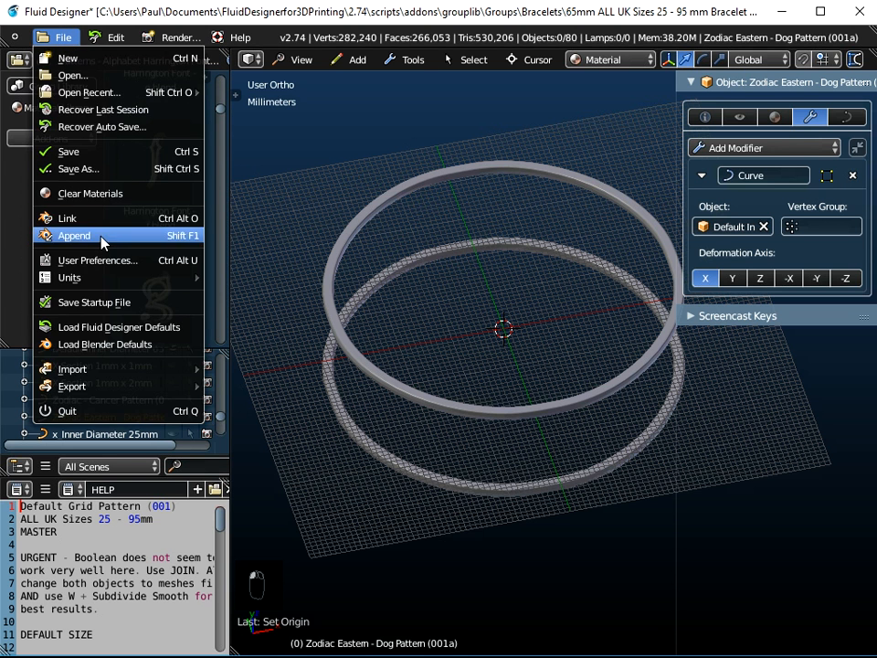
{"action": "left_click", "coordinate": [77, 236]}
{"action": "left_click", "coordinate": [226, 124]}
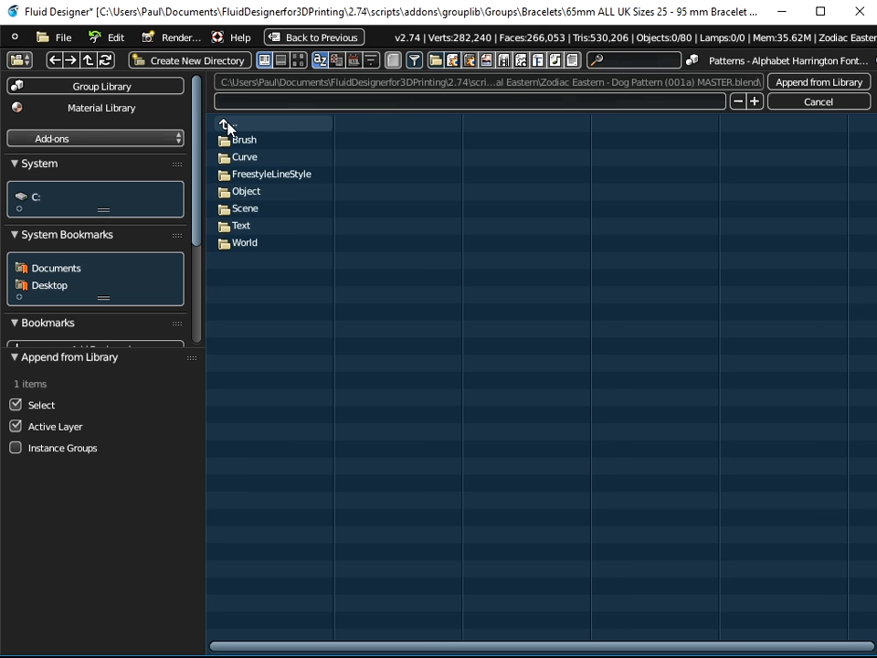
{"action": "left_click", "coordinate": [226, 125]}
{"action": "left_click", "coordinate": [226, 125]}
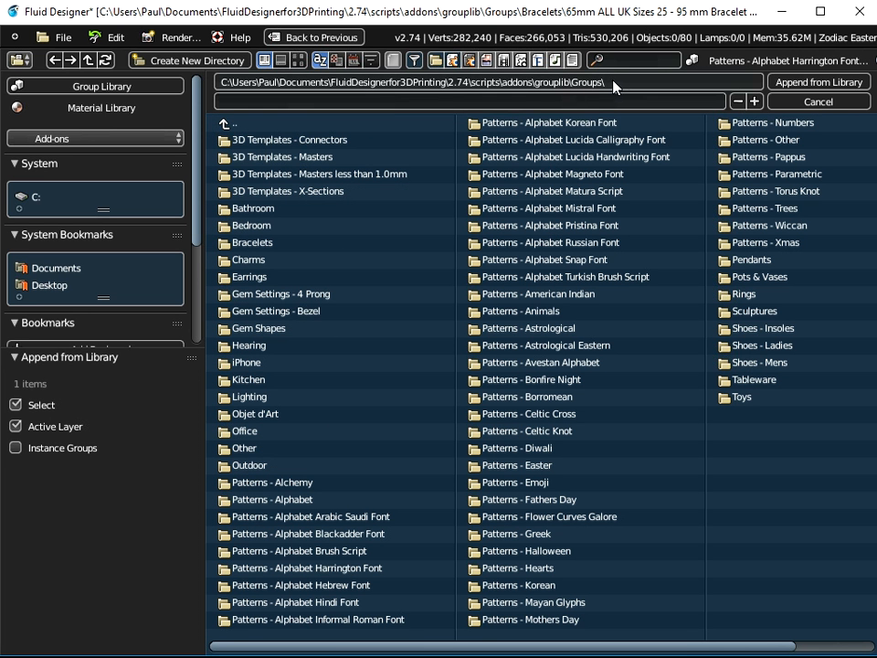
{"action": "left_click", "coordinate": [356, 573]}
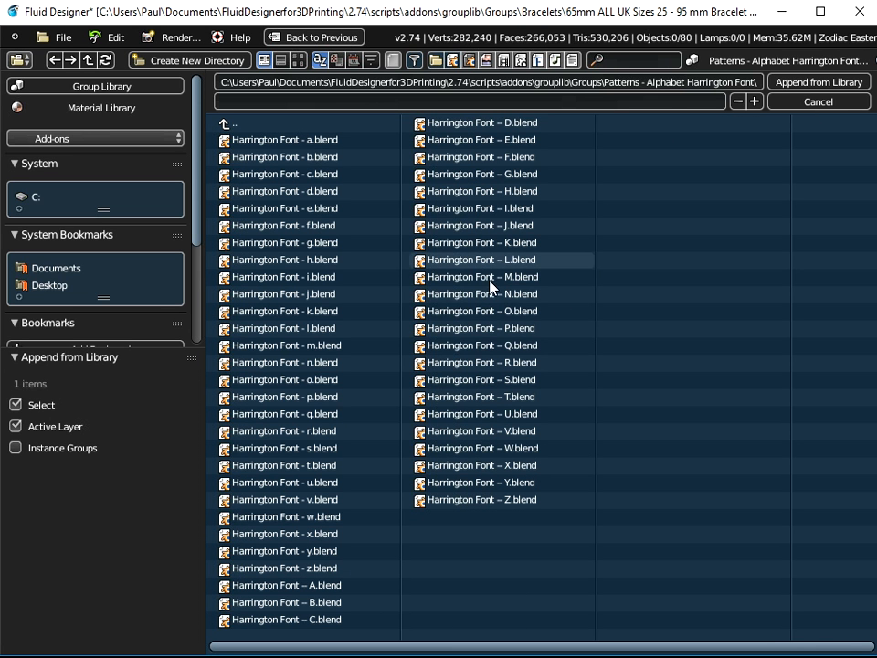
{"action": "left_click", "coordinate": [476, 365]}
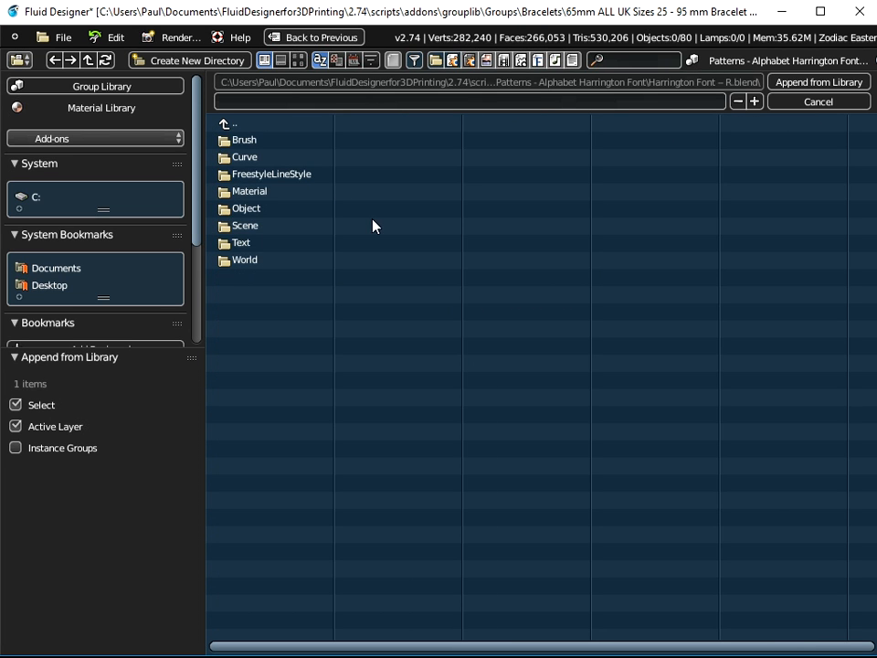
{"action": "left_click", "coordinate": [244, 208]}
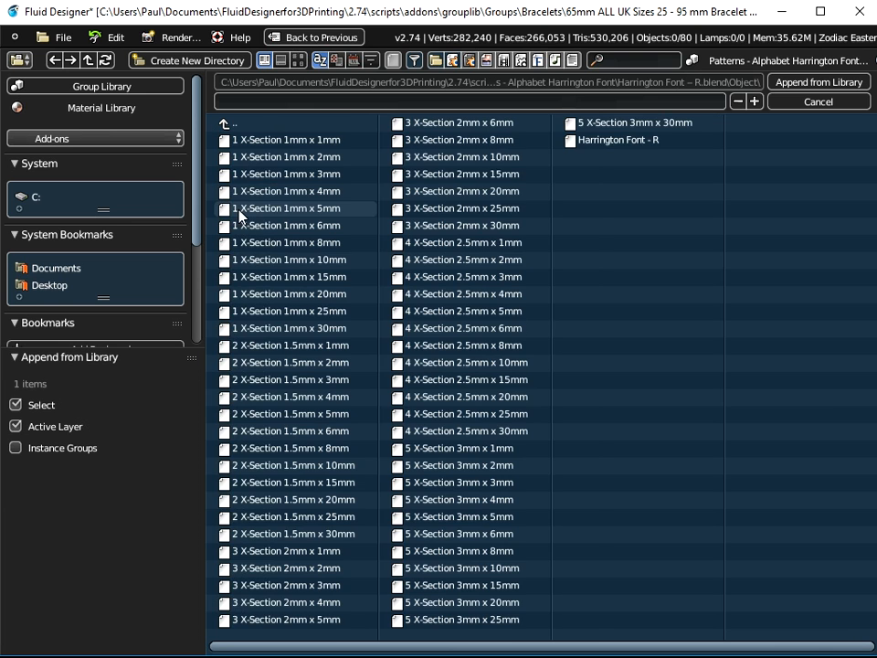
{"action": "left_click", "coordinate": [573, 140]}
{"action": "left_click", "coordinate": [810, 83]}
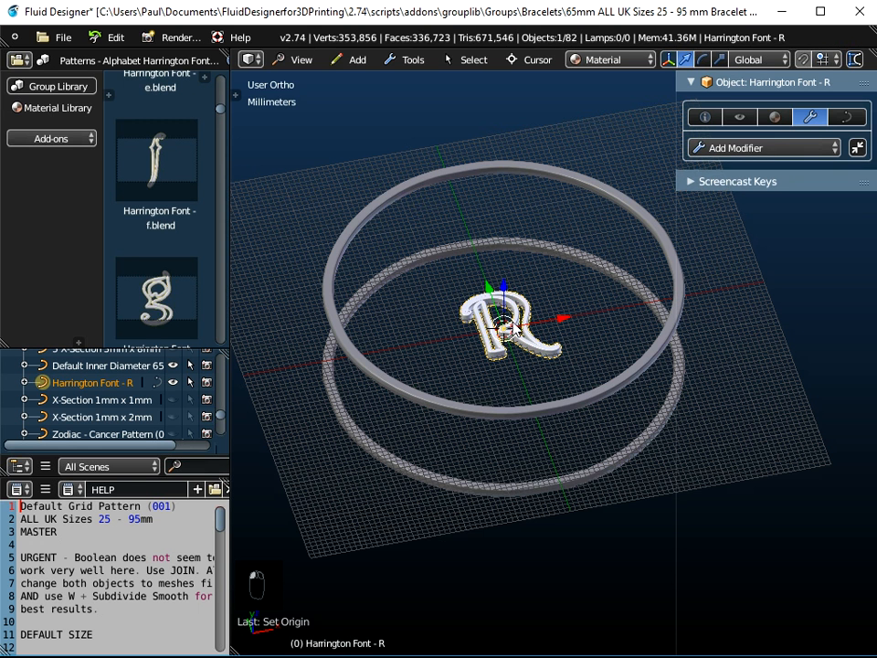
Move the letter R in top view along negative X to the side of the ring, as the first letter of the name.
{"action": "left_click", "coordinate": [302, 59]}
{"action": "left_click", "coordinate": [306, 139]}
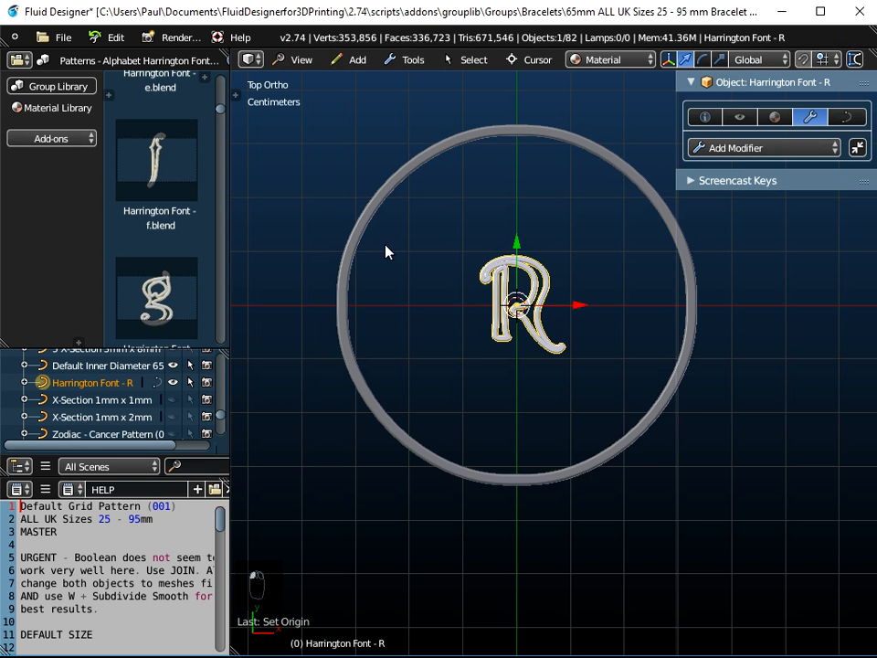
{"action": "key", "text": "g"}
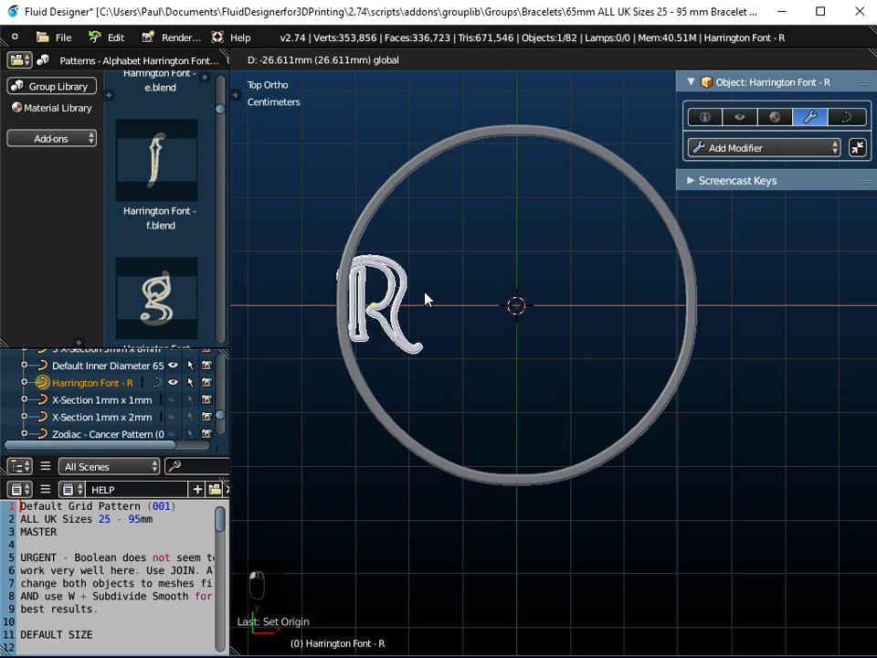
{"action": "left_click", "coordinate": [387, 294]}
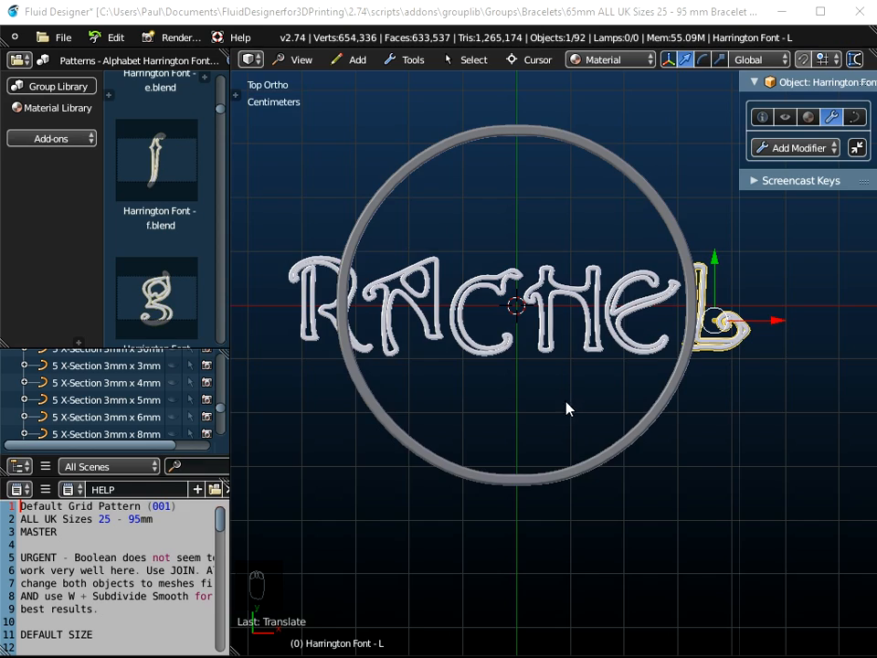
Shift the letter L about 1 mm in negative Y in top view to adjust its alignment with the other letters.
{"action": "middle_click_drag", "start_coordinate": [562, 421], "coordinate": [567, 394]}
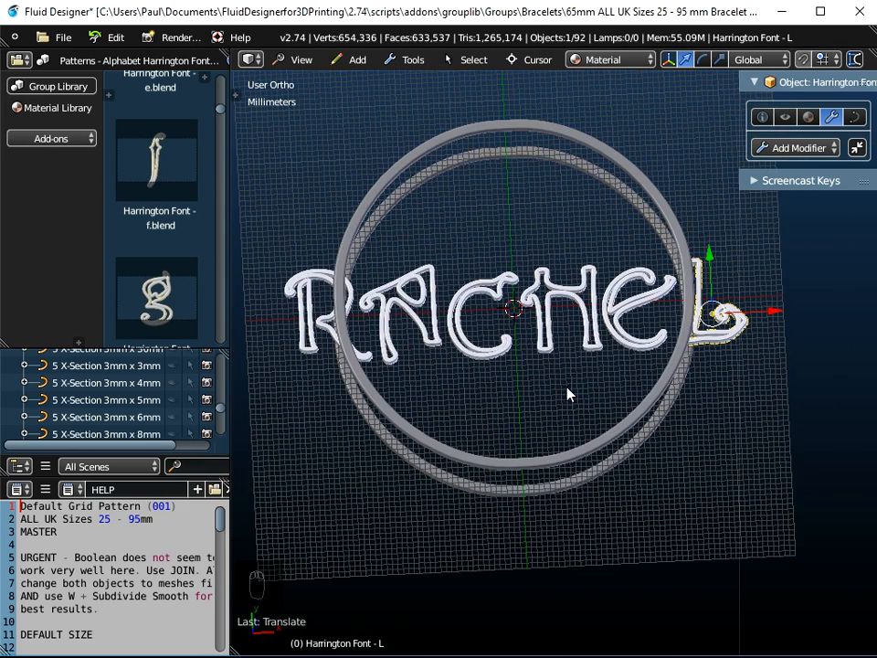
{"action": "left_click", "coordinate": [299, 60]}
{"action": "left_click", "coordinate": [307, 141]}
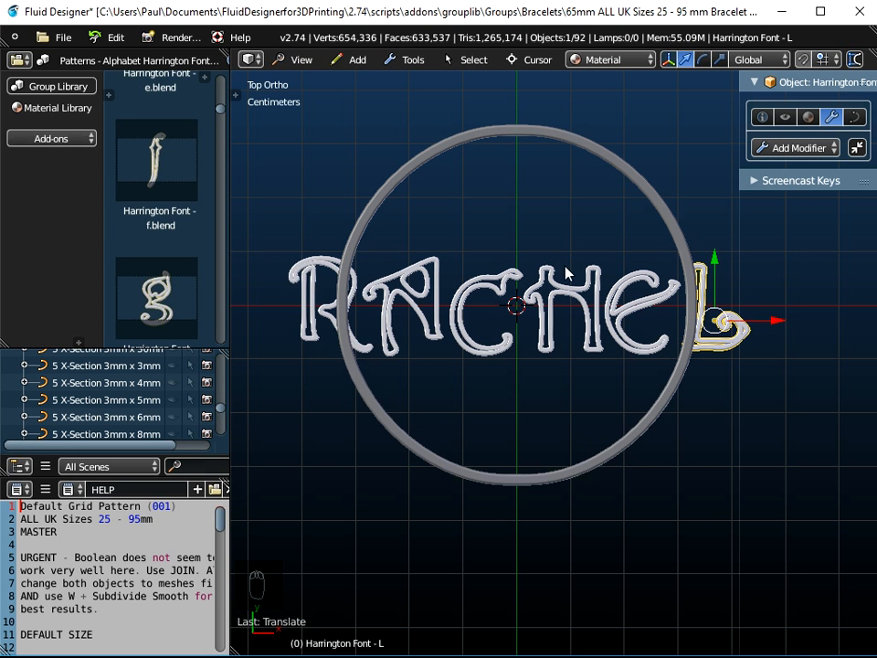
{"action": "middle_click_drag", "start_coordinate": [545, 346], "coordinate": [479, 353], "text": "shift"}
{"action": "scroll", "coordinate": [662, 365], "scroll_direction": "up", "scroll_amount": 3}
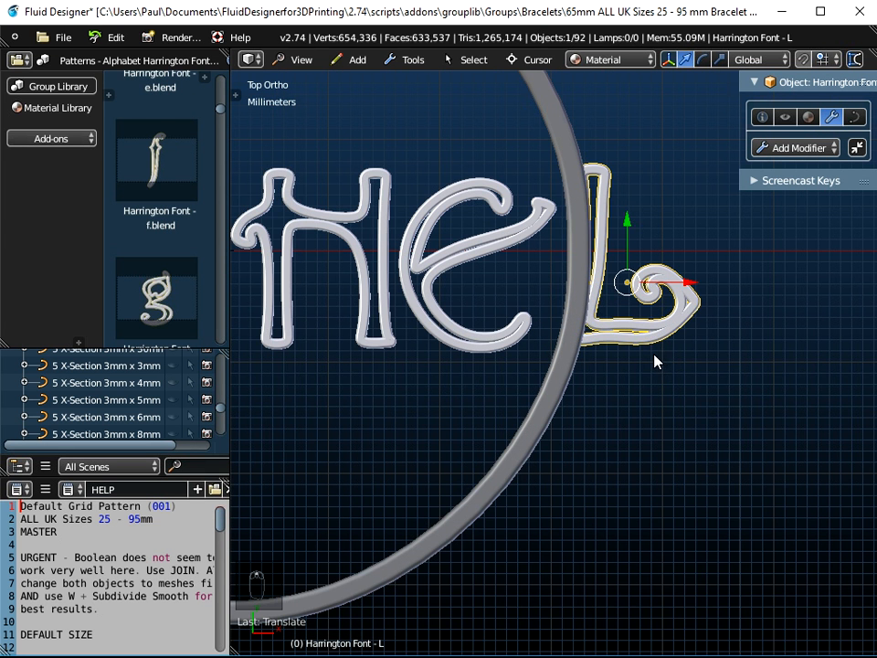
{"action": "key", "text": "g"}
{"action": "key", "text": "y"}
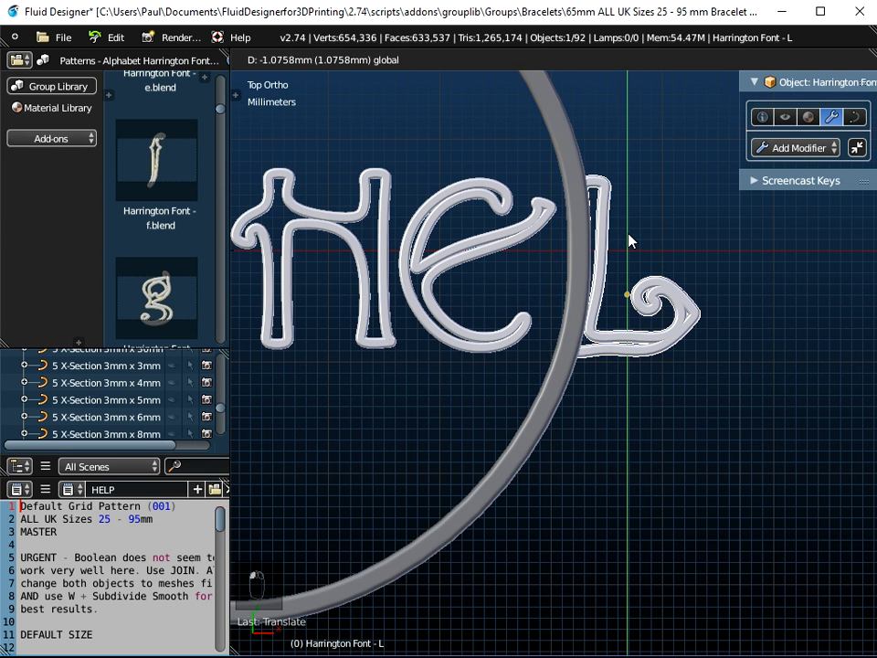
{"action": "left_click", "coordinate": [637, 240]}
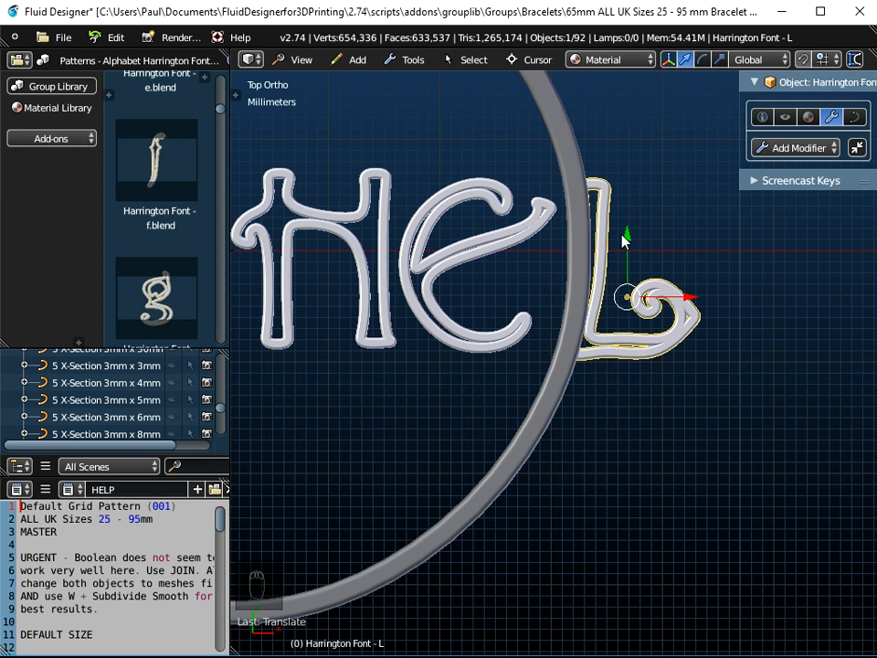
Shift the letters E and H slightly in negative Y in top view to align them with the L.
{"action": "right_click", "coordinate": [487, 200]}
{"action": "key", "text": "g"}
{"action": "key", "text": "y"}
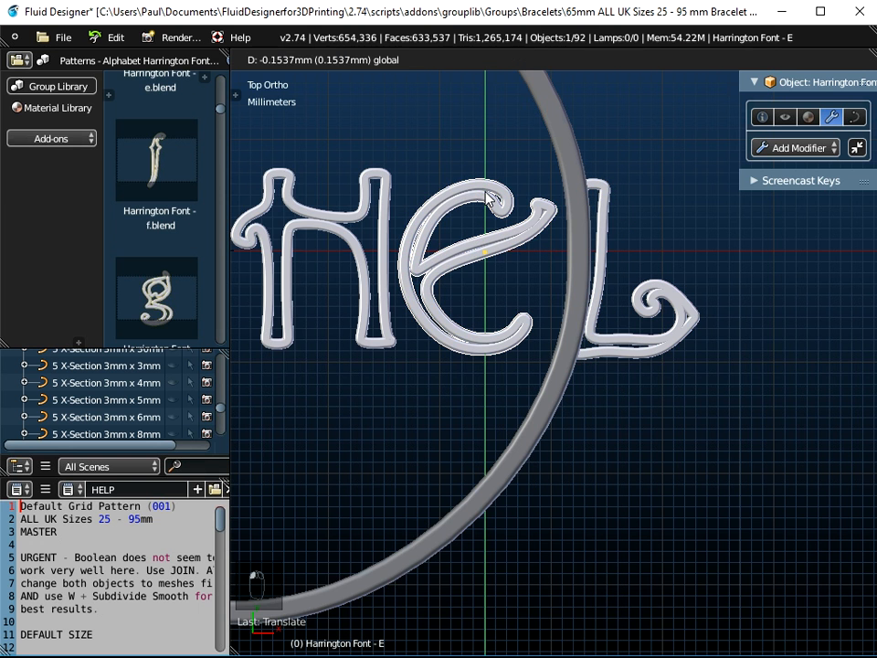
{"action": "left_click", "coordinate": [487, 201]}
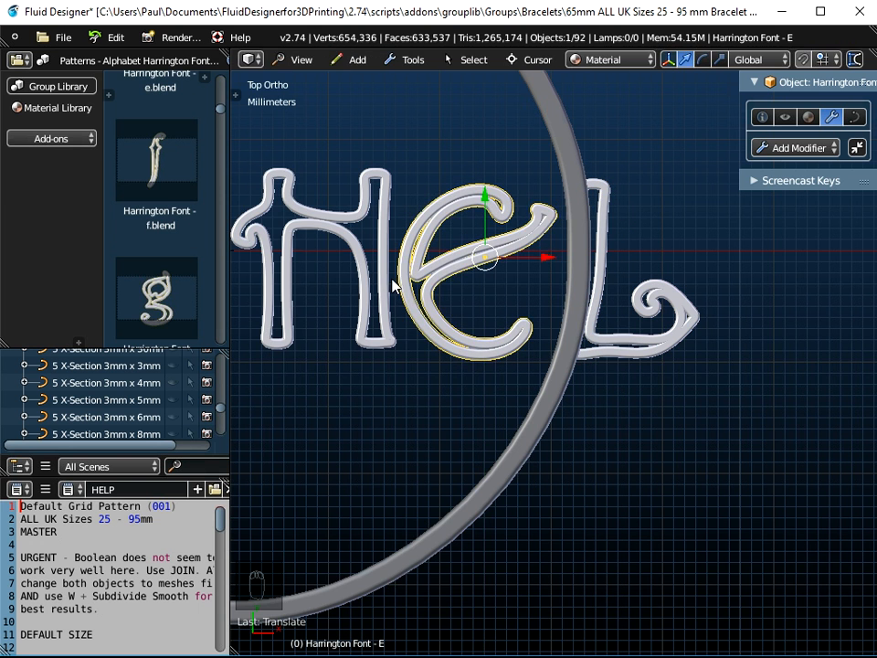
{"action": "right_click", "coordinate": [276, 215]}
{"action": "key", "text": "g"}
{"action": "key", "text": "y"}
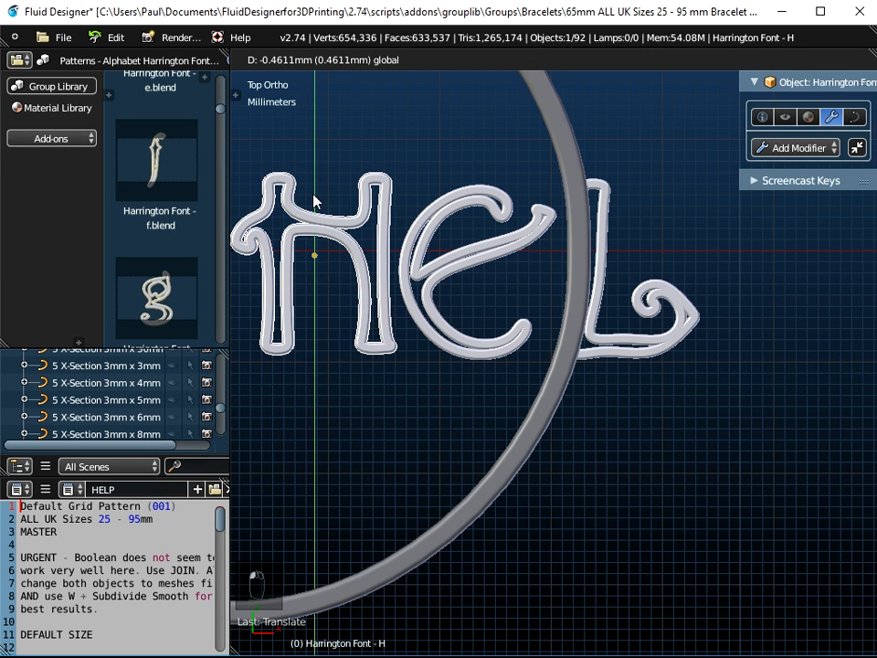
{"action": "left_click", "coordinate": [314, 202]}
Shift the letter C slightly in negative Y in top view to bring it level with the H.
{"action": "middle_click_drag", "start_coordinate": [407, 372], "coordinate": [655, 399], "text": "shift"}
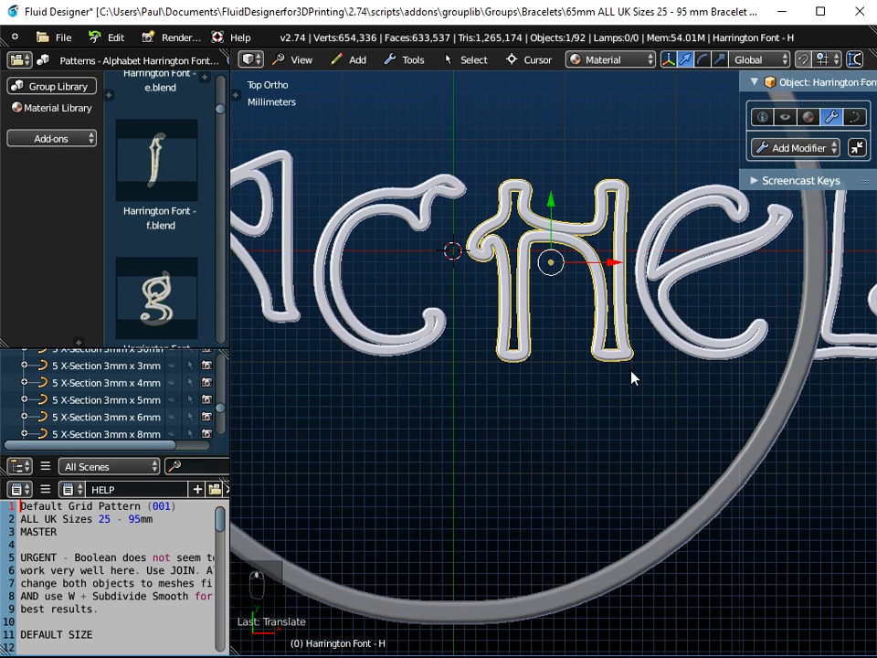
{"action": "right_click", "coordinate": [399, 334]}
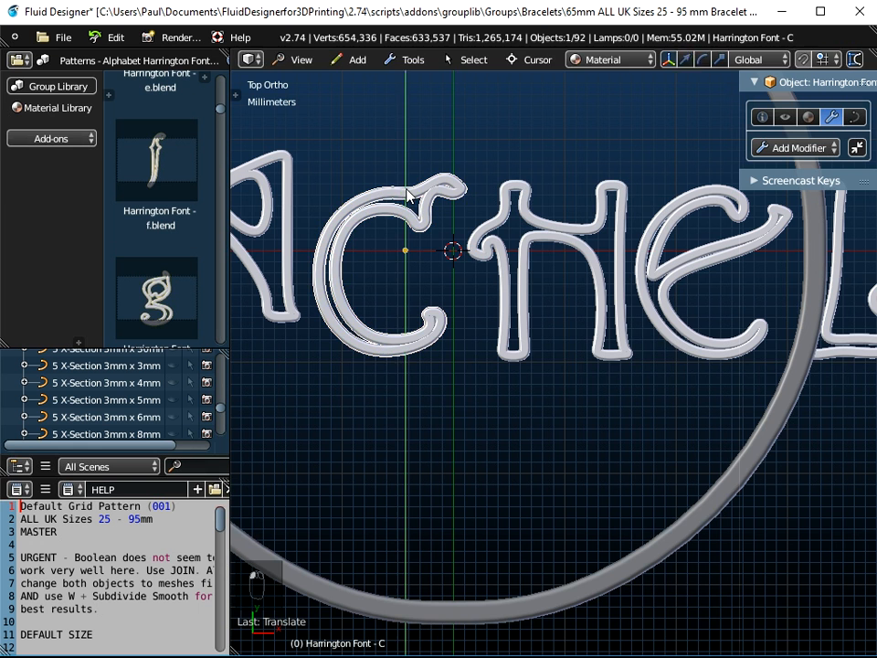
{"action": "key", "text": "g"}
{"action": "key", "text": "y"}
{"action": "left_click", "coordinate": [416, 246]}
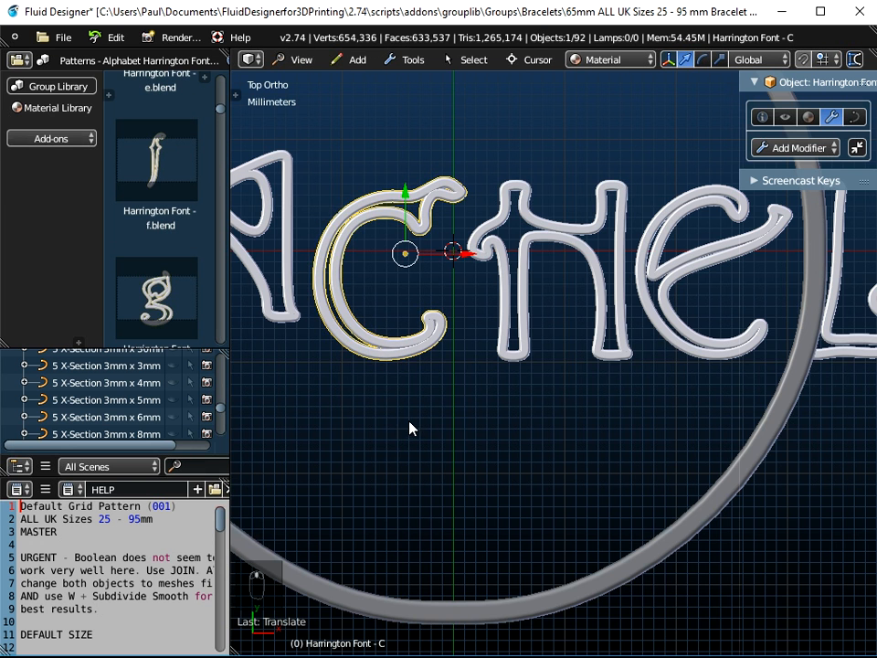
Shift the letter A about 0.3 mm in negative Y in top view.
{"action": "middle_click_drag", "start_coordinate": [401, 426], "coordinate": [577, 435], "text": "shift"}
{"action": "right_click", "coordinate": [436, 206]}
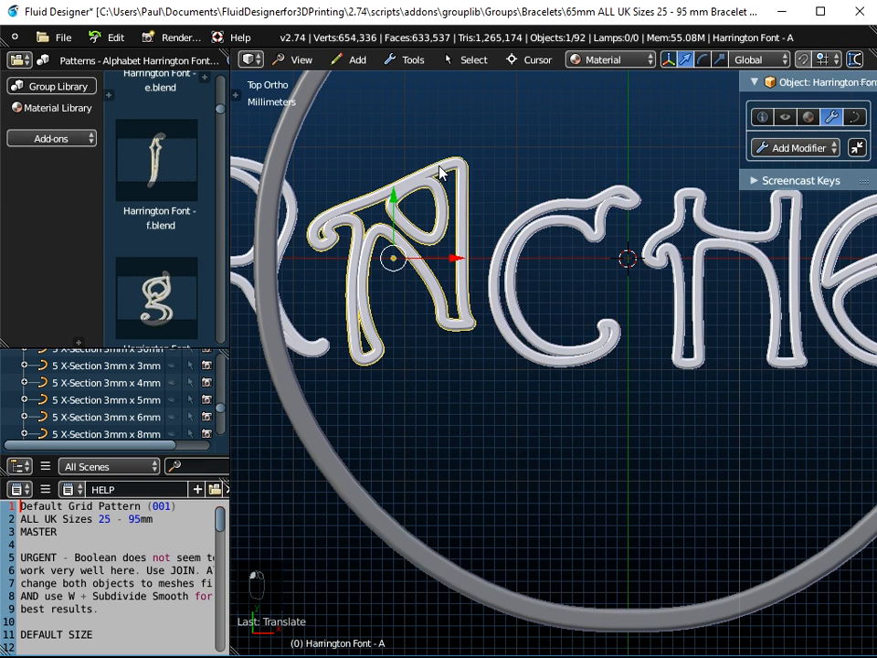
{"action": "key", "text": "g"}
{"action": "key", "text": "y"}
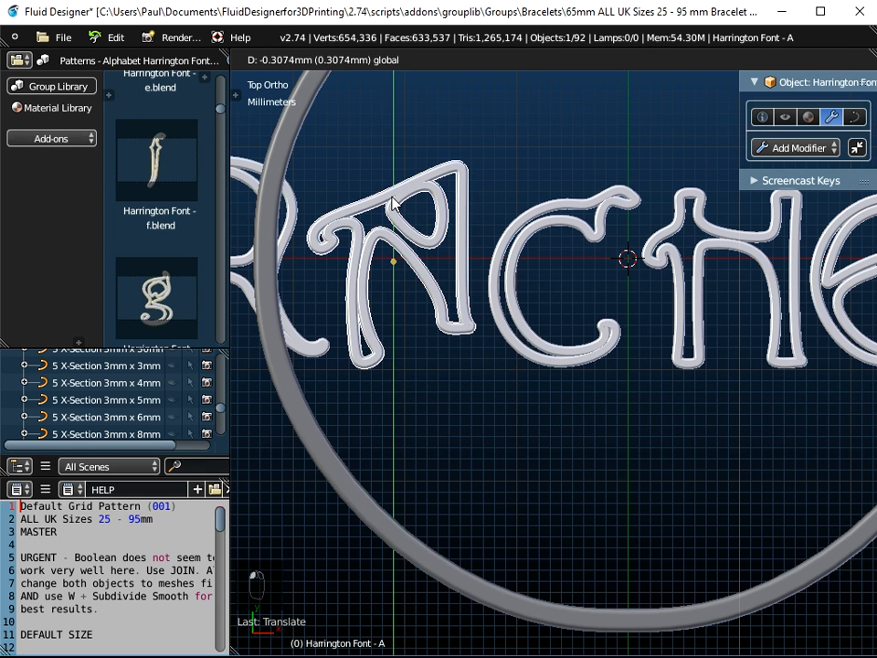
{"action": "left_click", "coordinate": [391, 205]}
Shift the letter R in negative Y so its foot lines up with the base of the letter A.
{"action": "middle_click_drag", "start_coordinate": [421, 464], "coordinate": [684, 448], "text": "shift"}
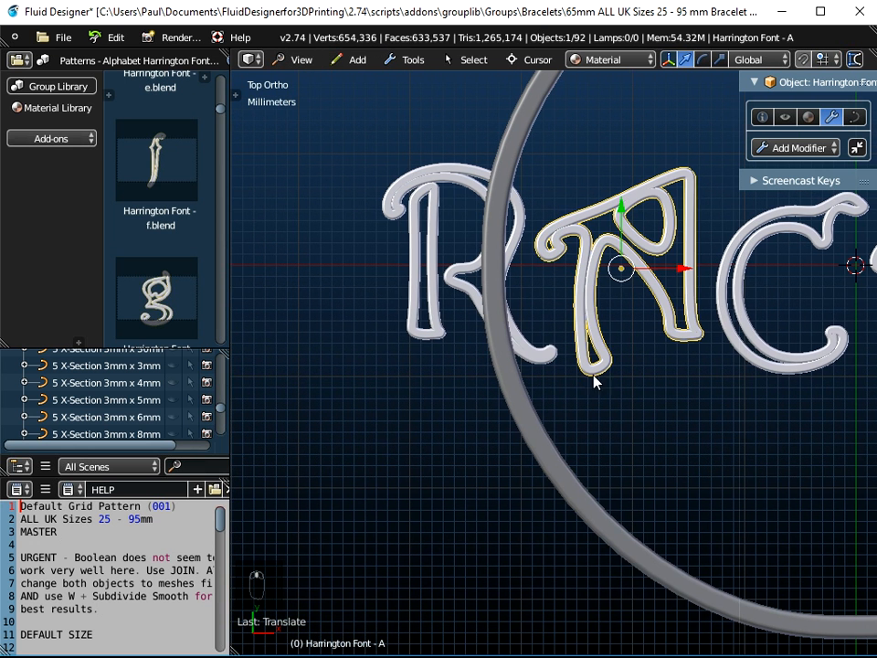
{"action": "right_click", "coordinate": [453, 283]}
{"action": "key", "text": "g"}
{"action": "key", "text": "y"}
{"action": "left_click", "coordinate": [459, 230]}
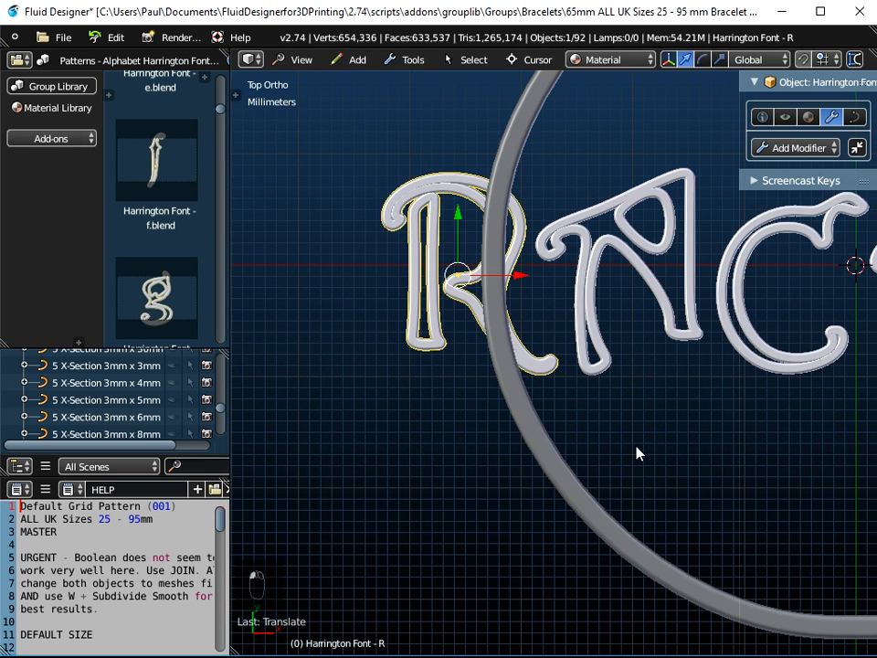
Check the alignment and relative heights of the letters across the whole name.
{"action": "scroll", "coordinate": [771, 442], "scroll_direction": "down", "scroll_amount": 3}
{"action": "middle_click_drag", "start_coordinate": [770, 442], "coordinate": [518, 441], "text": "shift"}
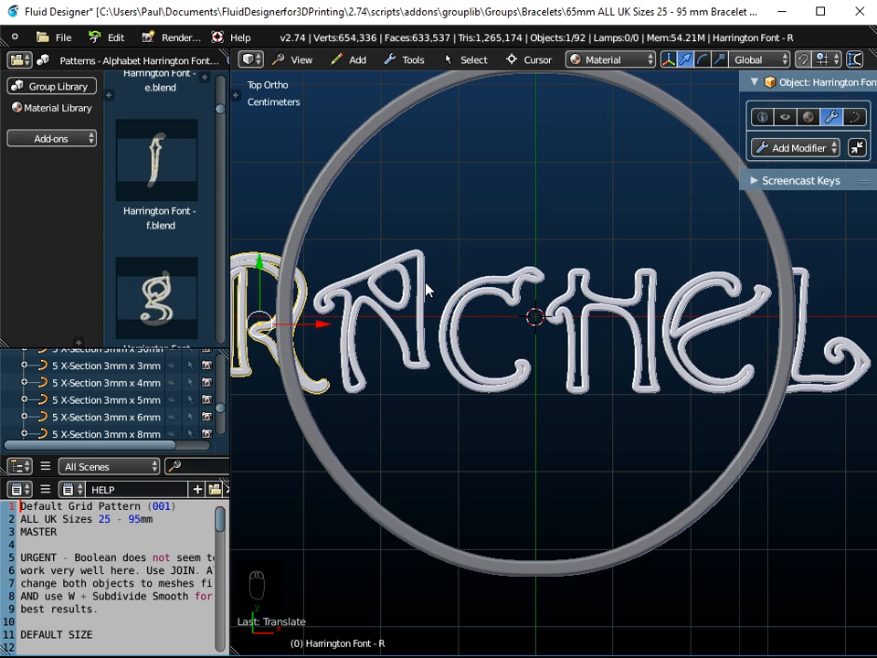
{"action": "right_click", "coordinate": [812, 286]}
{"action": "right_click", "coordinate": [676, 301]}
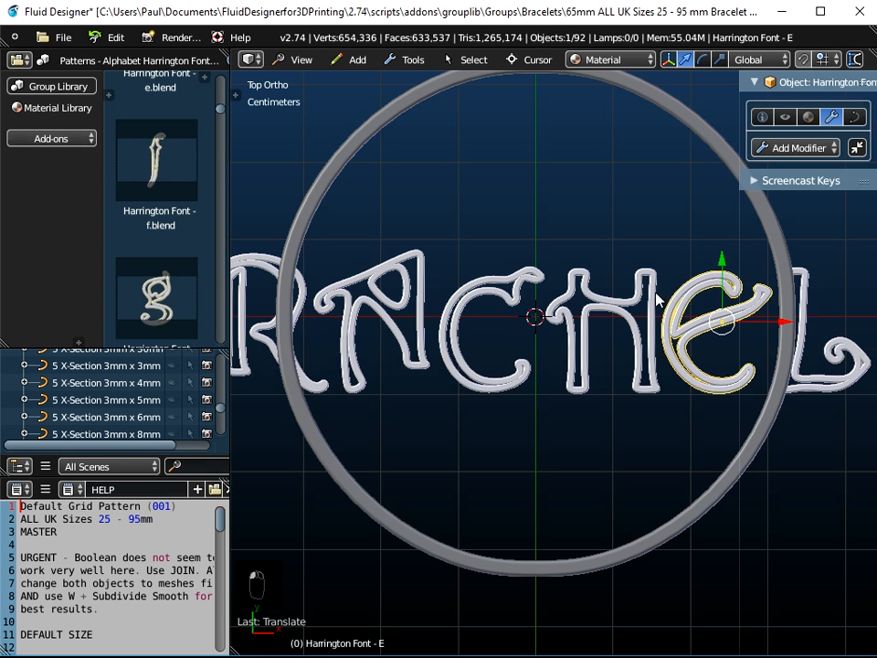
{"action": "right_click", "coordinate": [642, 304]}
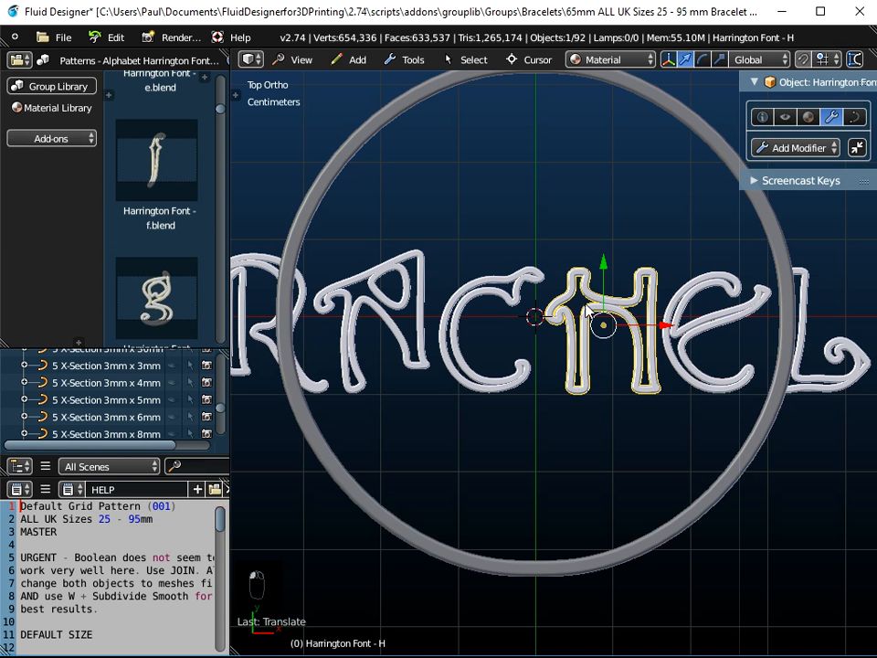
{"action": "right_click", "coordinate": [528, 309]}
Stretch the letter E slightly along Y, apply its scale, and nudge it in negative Y.
{"action": "right_click", "coordinate": [724, 291]}
{"action": "key", "text": "KP_Decimal"}
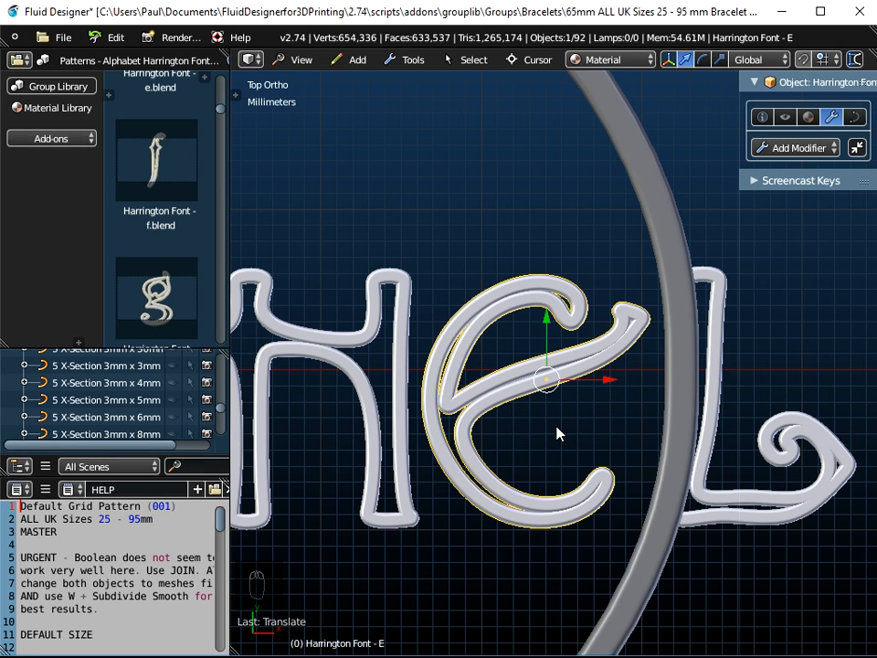
{"action": "key", "text": "s"}
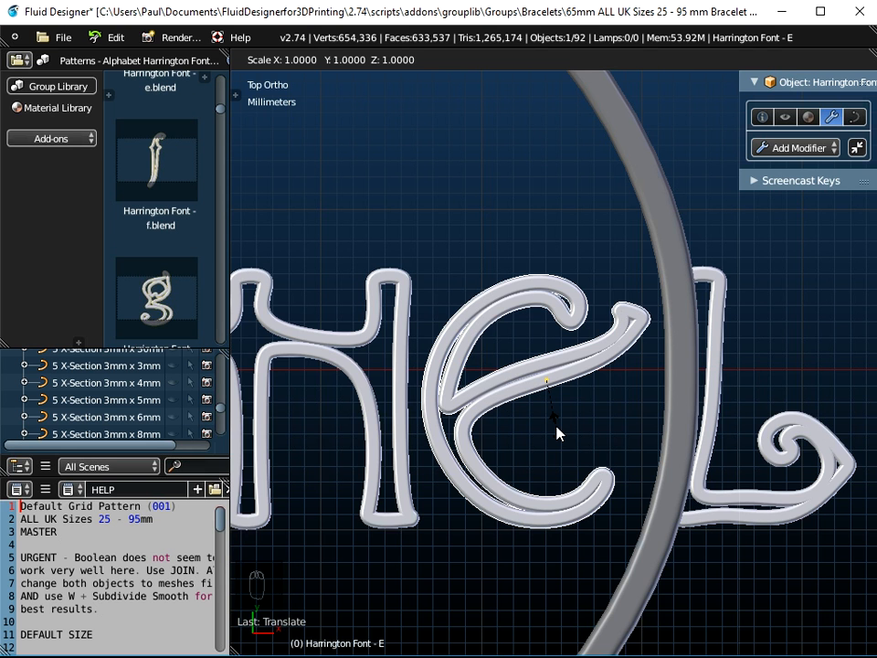
{"action": "key", "text": "y"}
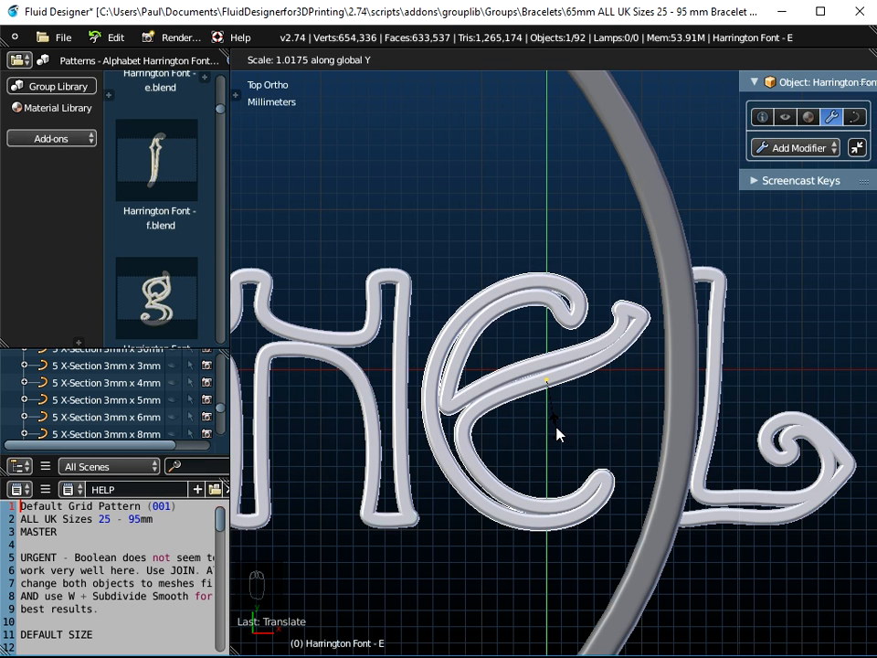
{"action": "left_click", "coordinate": [557, 434]}
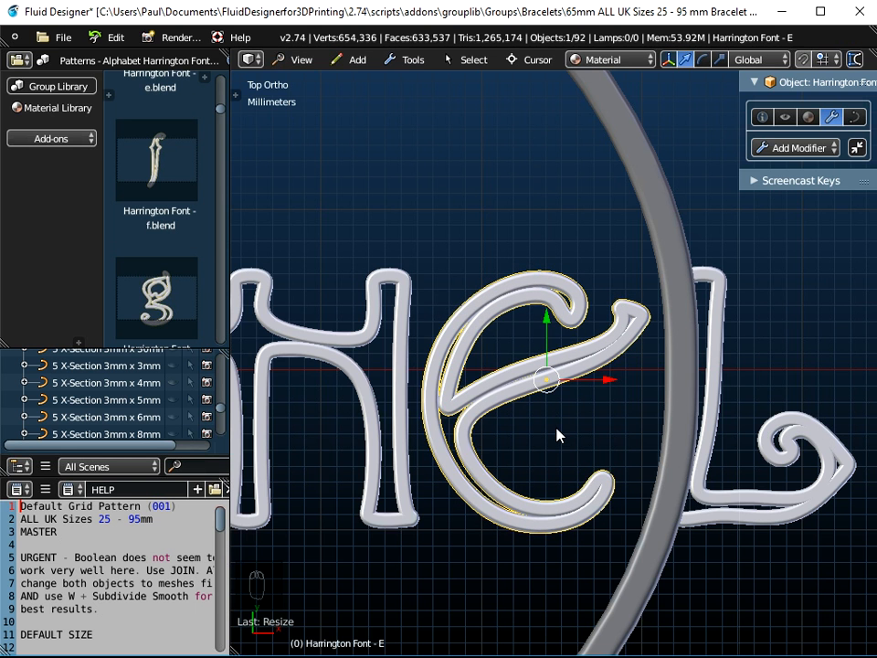
{"action": "key", "text": "ctrl+a"}
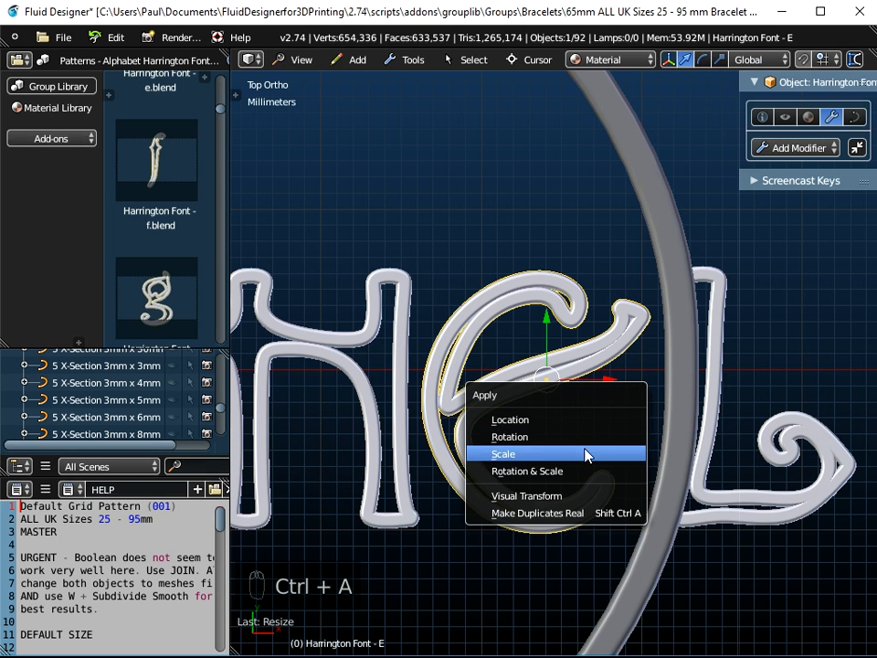
{"action": "left_click", "coordinate": [587, 454]}
{"action": "left_click_drag", "start_coordinate": [548, 311], "coordinate": [547, 316]}
Scale the letter A to about 0.88 along Y and apply the scale.
{"action": "middle_click_drag", "start_coordinate": [513, 449], "coordinate": [741, 439], "text": "shift"}
{"action": "middle_click_drag", "start_coordinate": [407, 346], "coordinate": [645, 337], "text": "shift"}
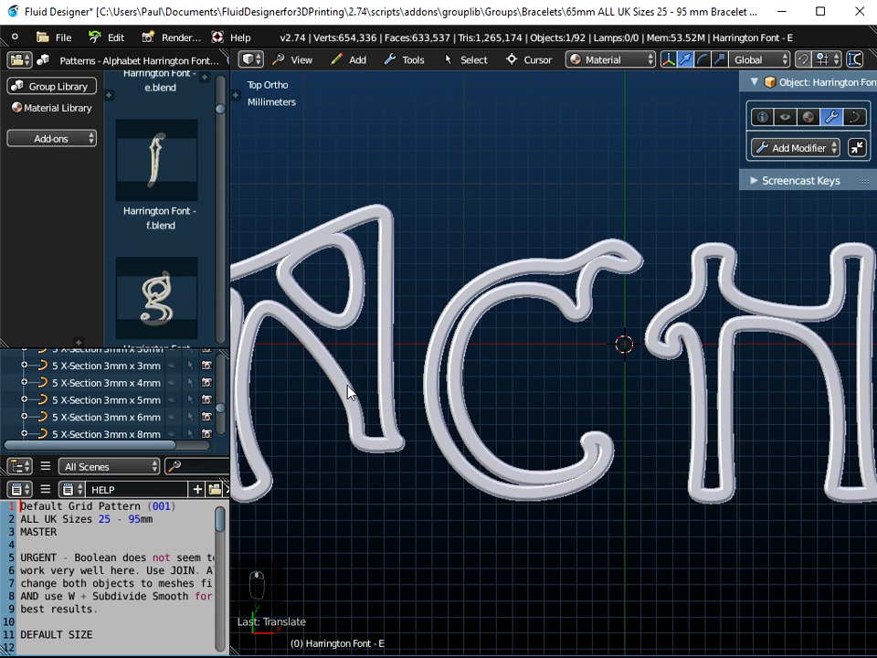
{"action": "right_click", "coordinate": [347, 393]}
{"action": "middle_click_drag", "start_coordinate": [391, 244], "coordinate": [482, 256], "text": "shift"}
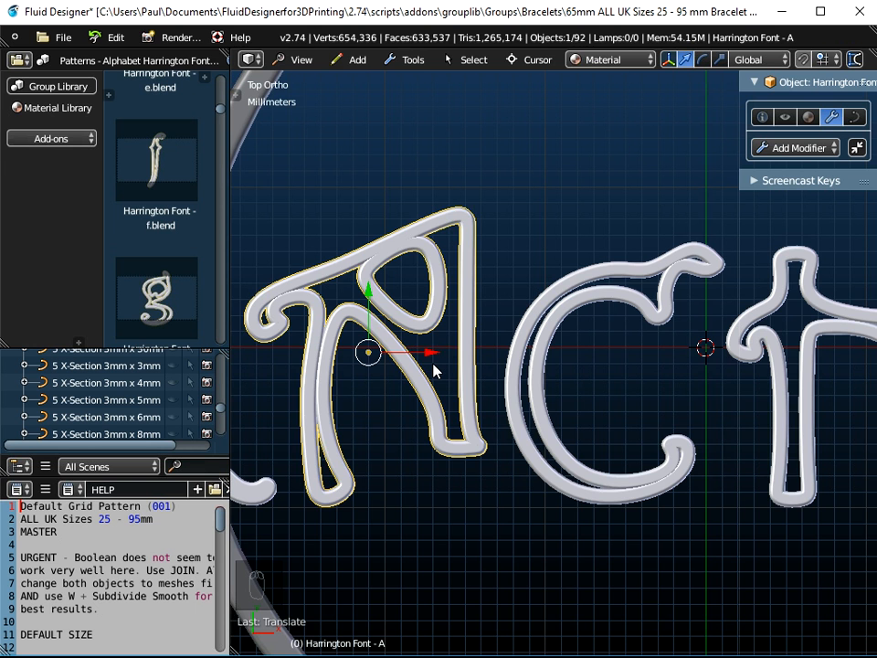
{"action": "key", "text": "s"}
{"action": "key", "text": "y"}
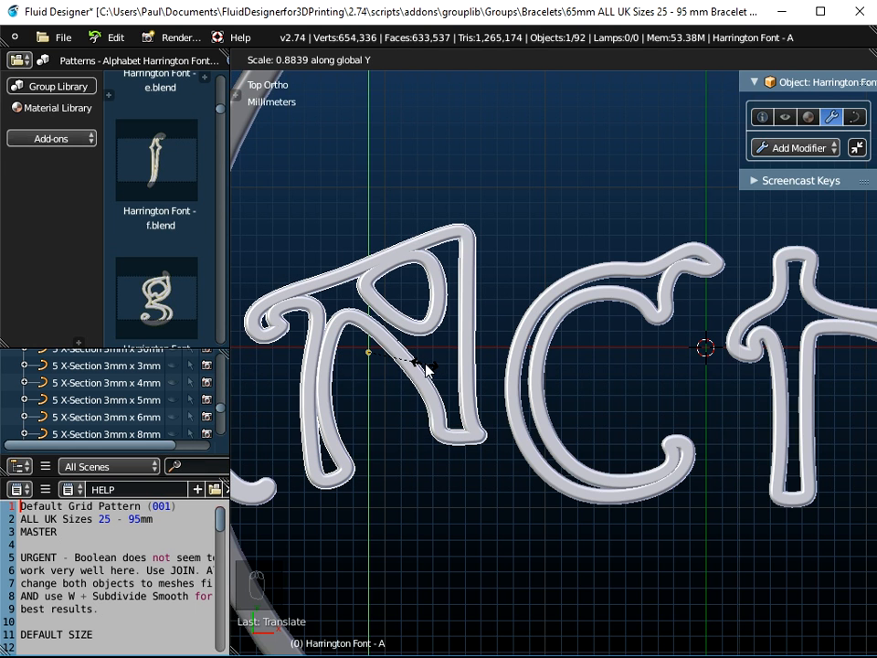
{"action": "left_click", "coordinate": [425, 367]}
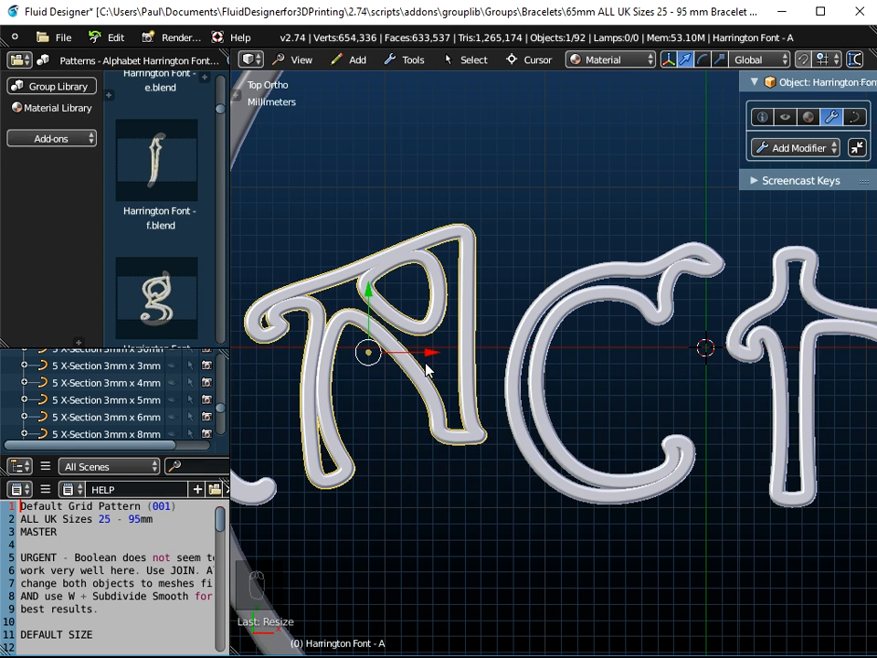
{"action": "key", "text": "ctrl+a"}
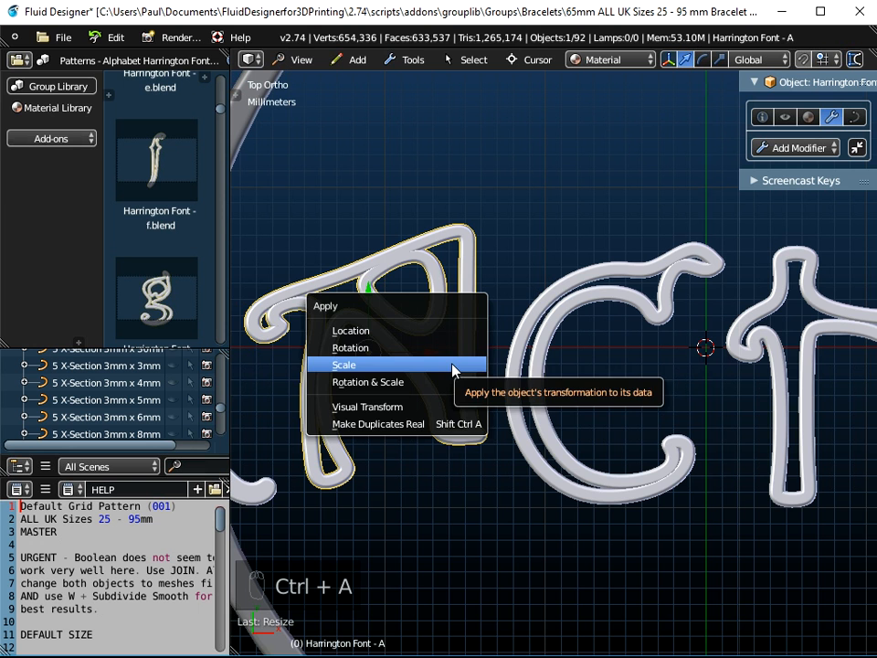
{"action": "left_click", "coordinate": [452, 366]}
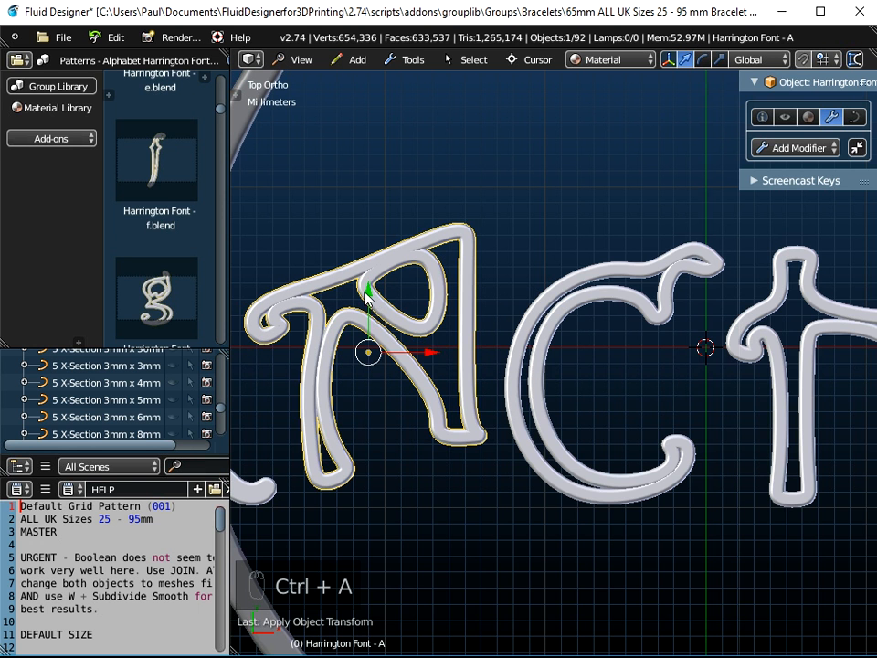
Move the letter A about 0.96 mm in negative Y so its base lines up with the letter C.
{"action": "key", "text": "g"}
{"action": "key", "text": "y"}
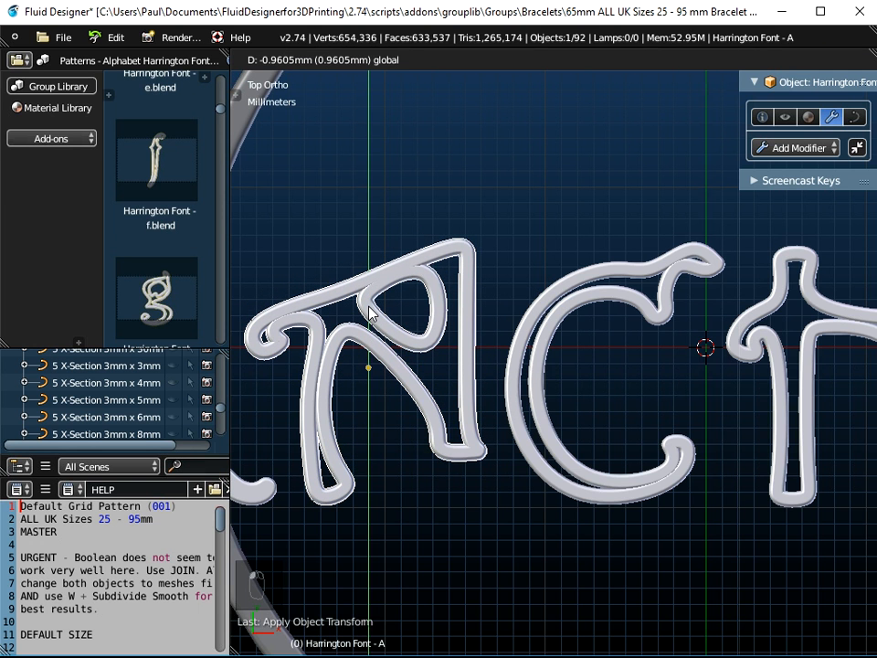
{"action": "left_click", "coordinate": [369, 313]}
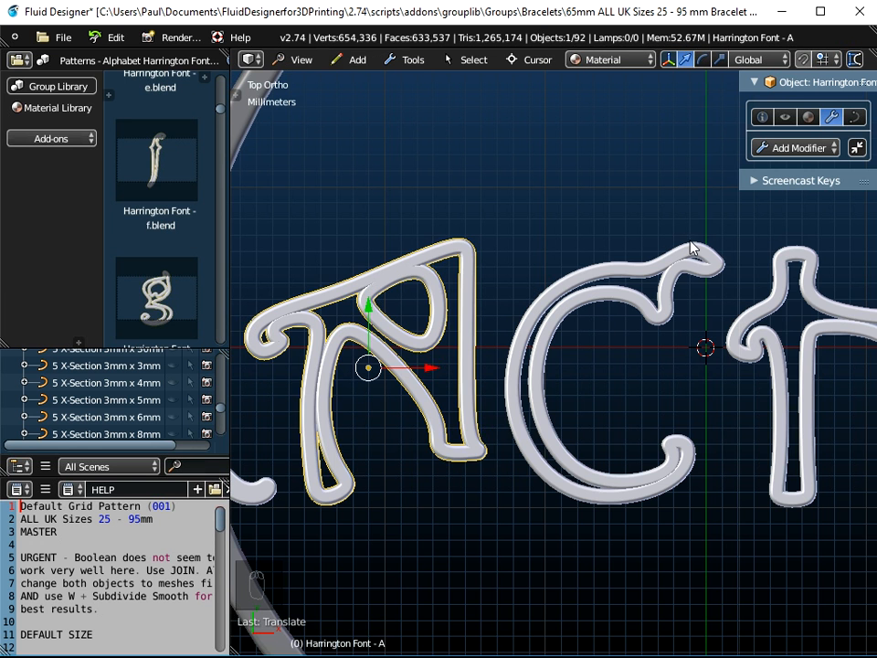
Scale the letter R by 0.95 along Y, apply the scale, and nudge it slightly in negative Y.
{"action": "middle_click_drag", "start_coordinate": [593, 358], "coordinate": [771, 354], "text": "shift"}
{"action": "right_click", "coordinate": [412, 475]}
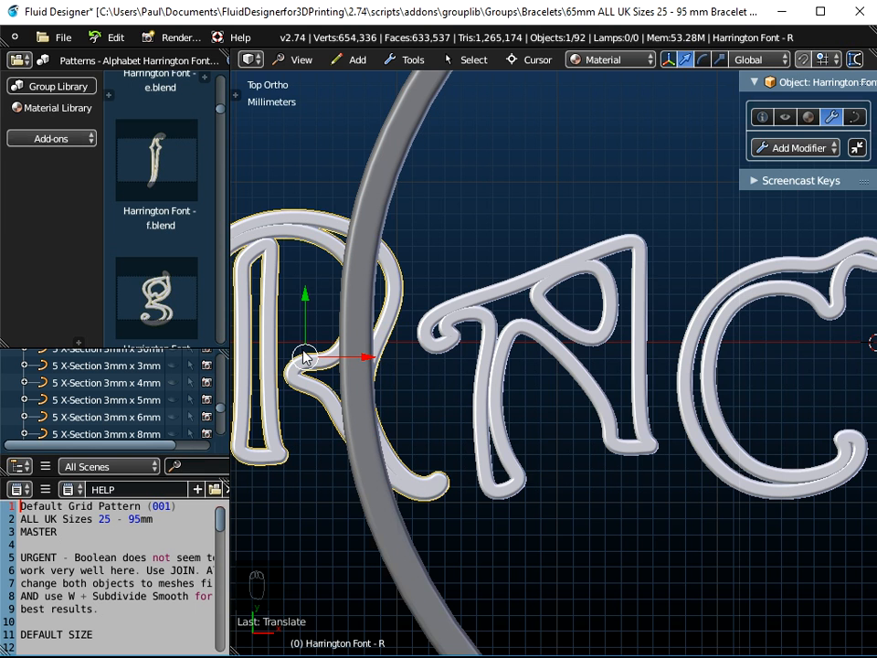
{"action": "key", "text": "s"}
{"action": "key", "text": "y"}
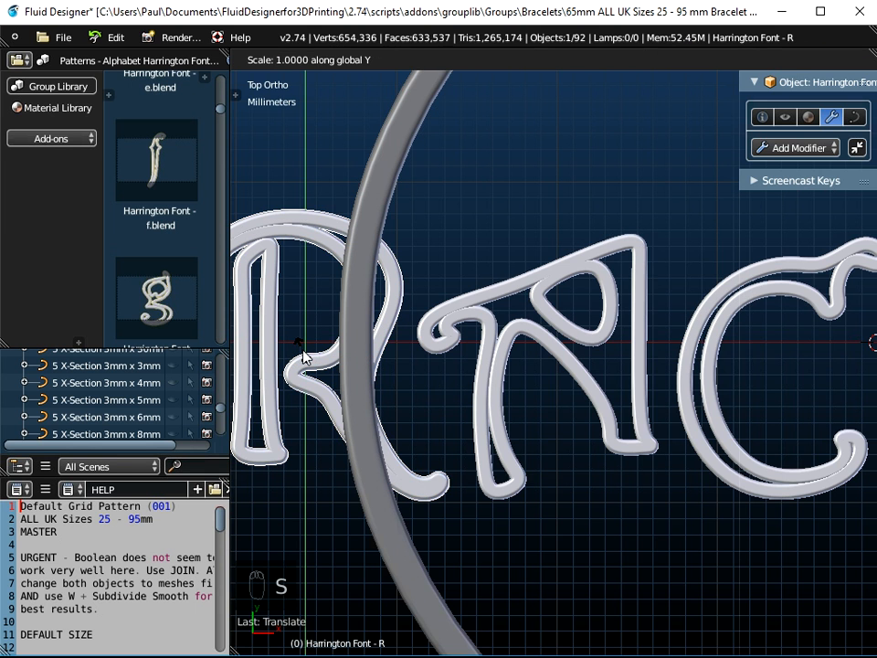
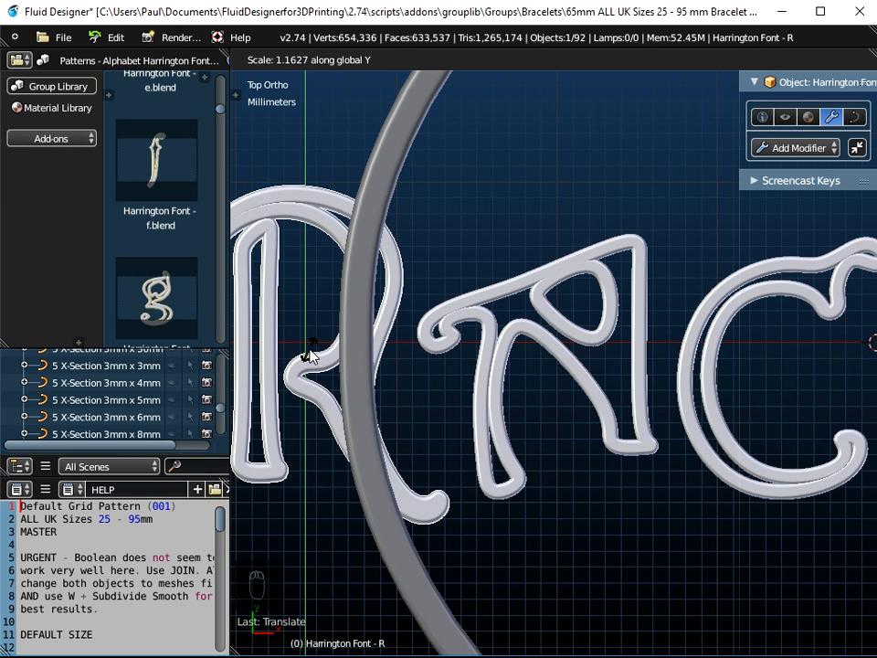
{"action": "type", "text": "0.95"}
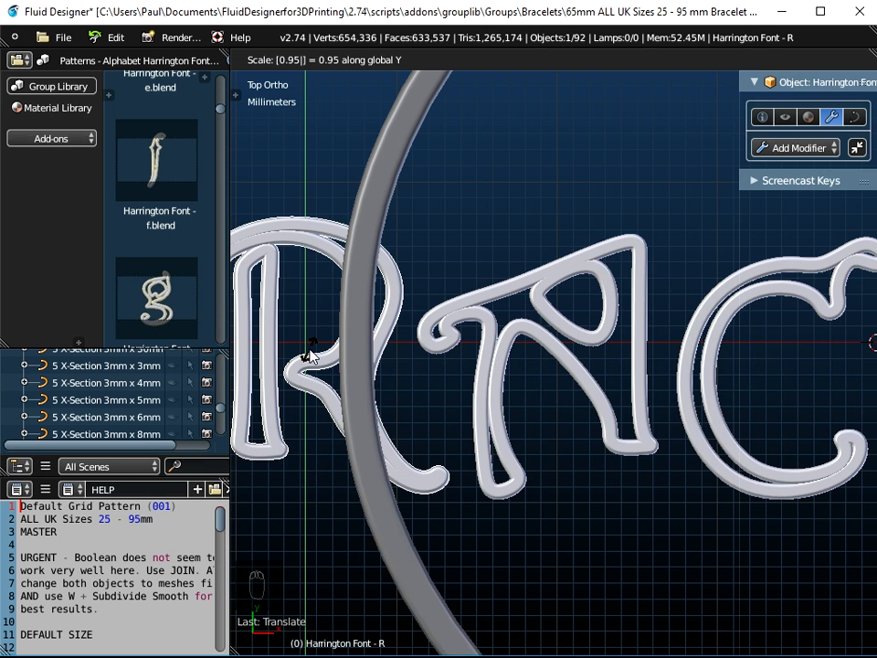
{"action": "key", "text": "Return"}
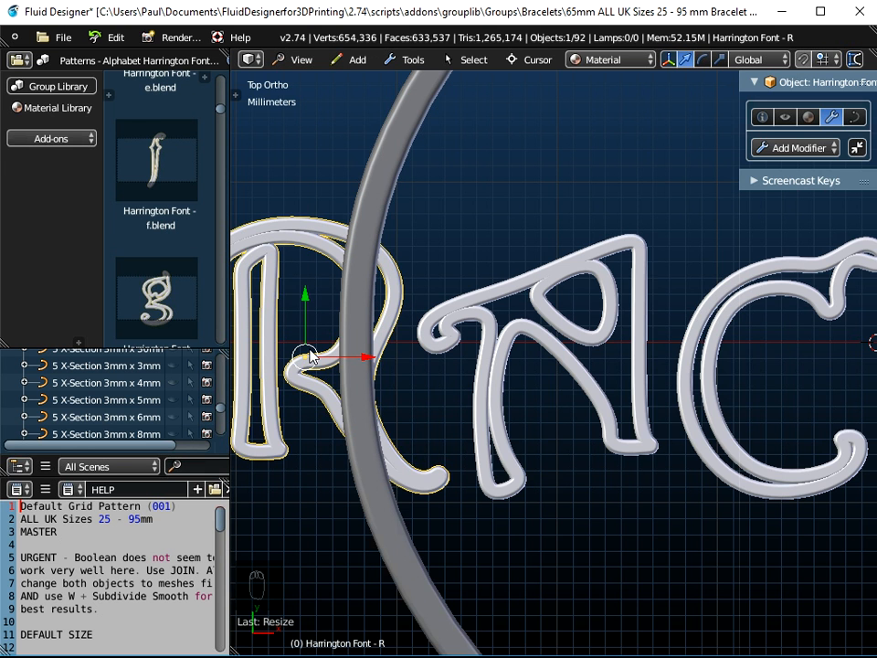
{"action": "key", "text": "ctrl+a"}
{"action": "left_click", "coordinate": [309, 354]}
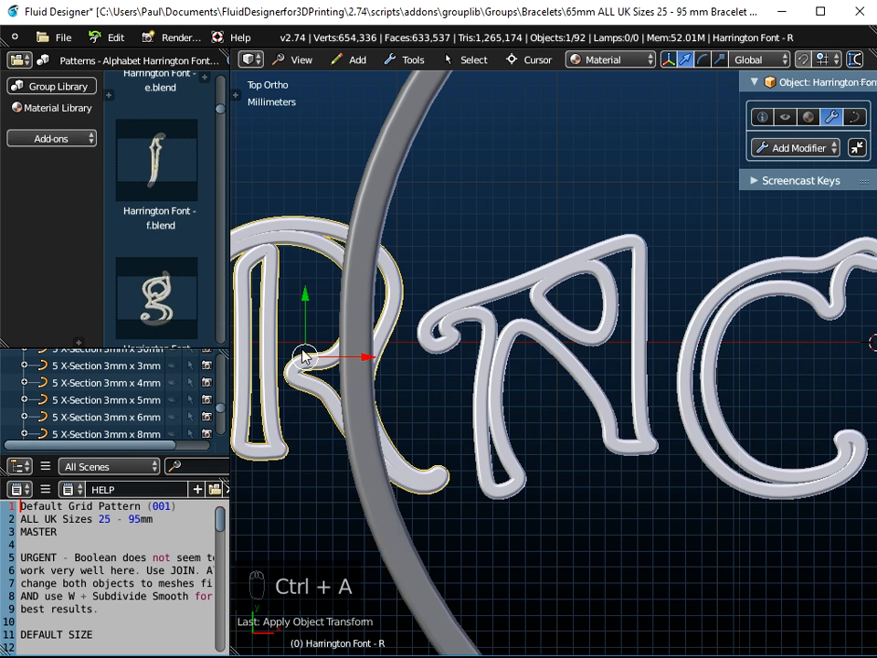
{"action": "left_click_drag", "start_coordinate": [307, 300], "coordinate": [291, 310]}
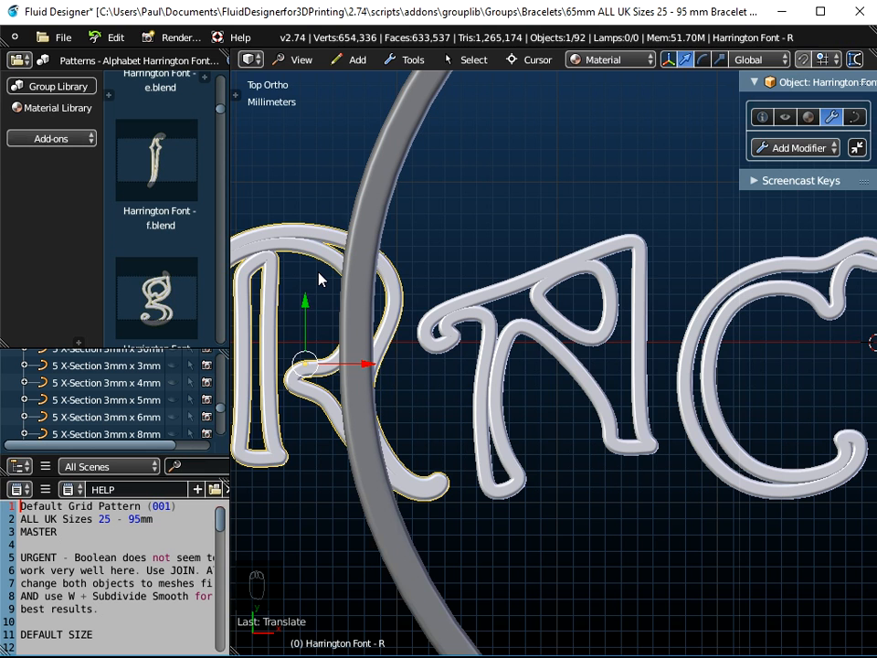
Scale the letter R by a further 0.95 along Y, apply its scale, and lower it slightly to line up with the A's base.
{"action": "key", "text": "s"}
{"action": "key", "text": "y"}
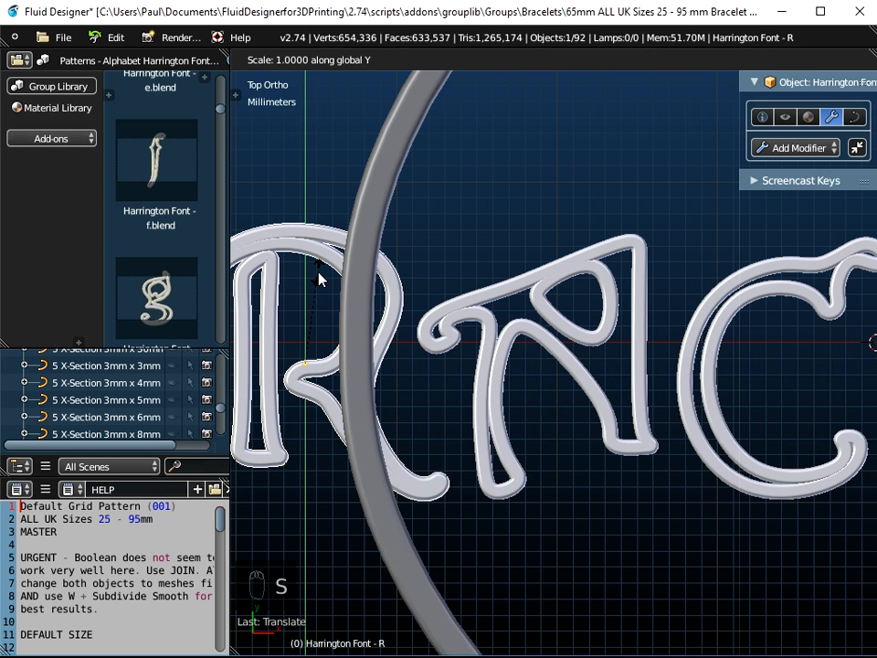
{"action": "type", "text": "0.95"}
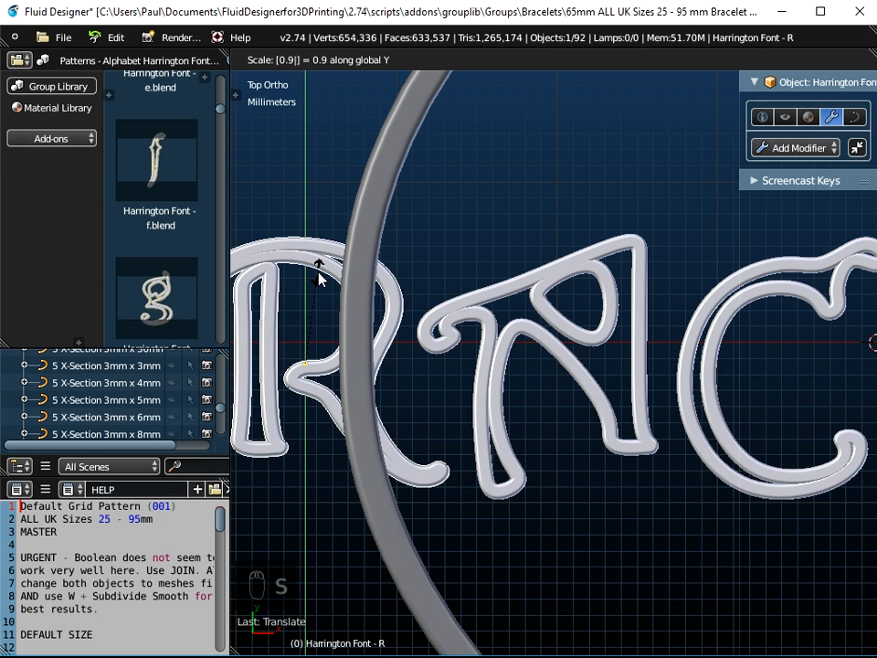
{"action": "key", "text": "Return"}
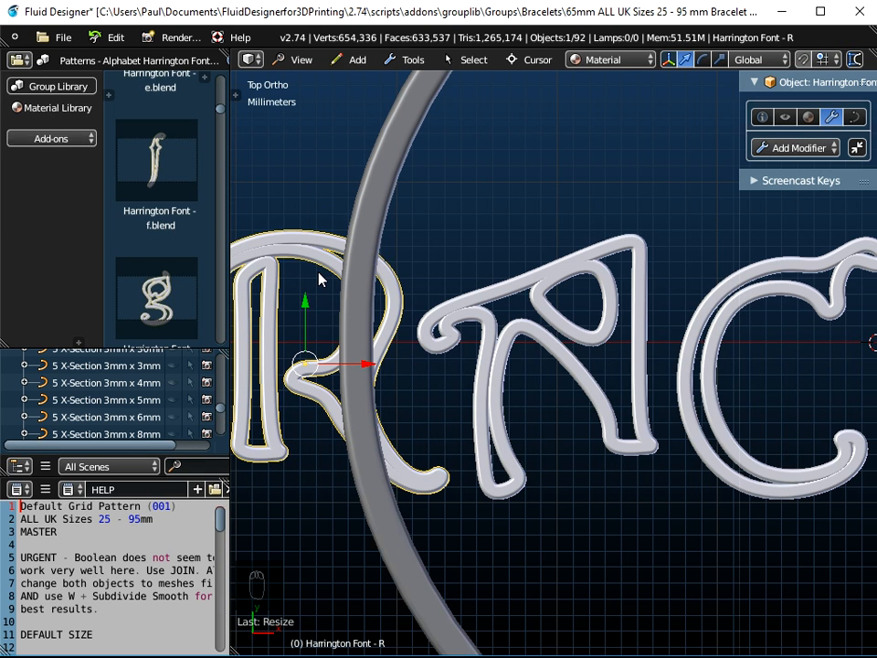
{"action": "key", "text": "ctrl+a"}
{"action": "left_click", "coordinate": [319, 274]}
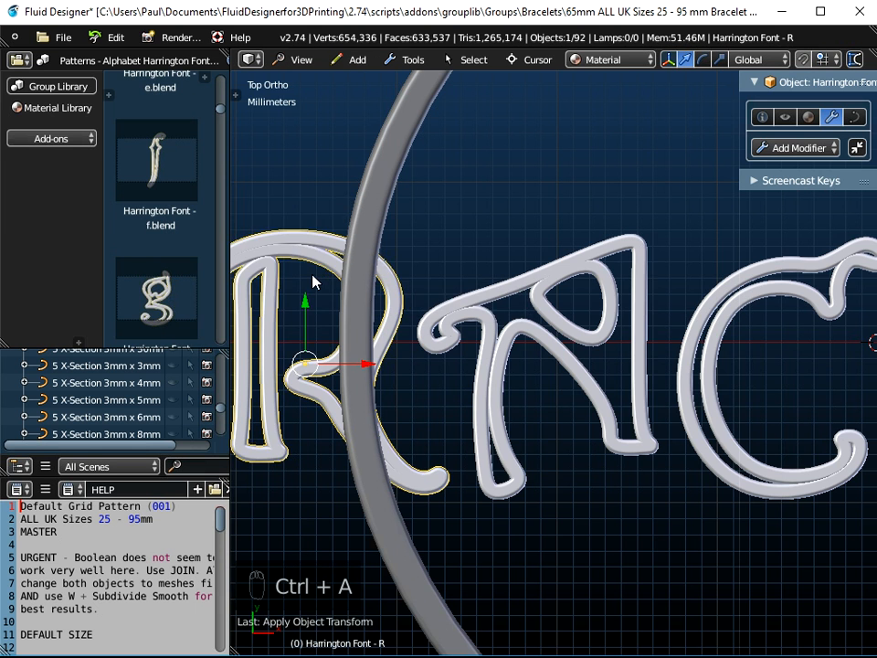
{"action": "left_click_drag", "start_coordinate": [305, 303], "coordinate": [307, 315]}
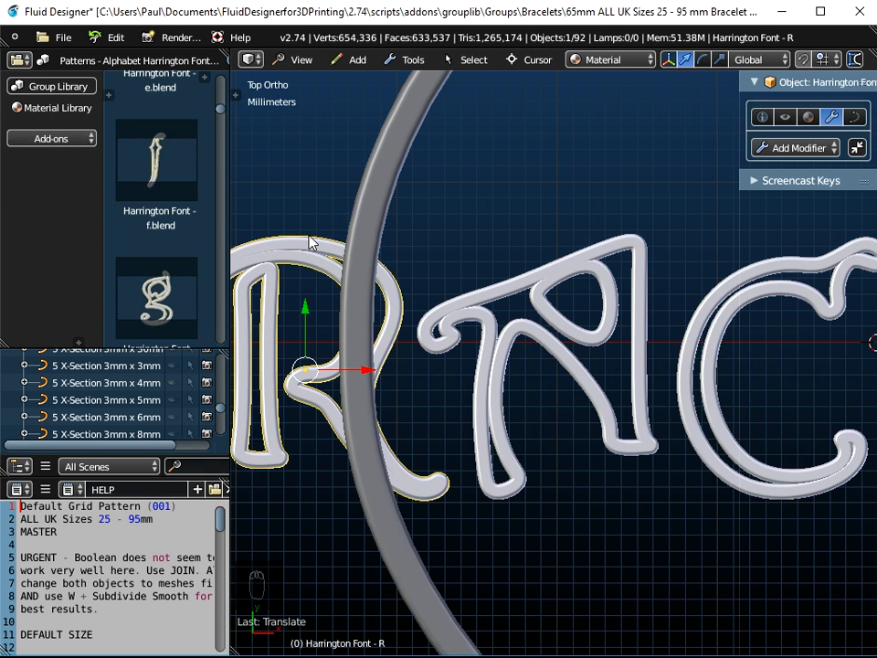
Join all six Harrington Font letters of the name into one object, with the letter R as the active object.
{"action": "scroll", "coordinate": [642, 245], "scroll_direction": "down", "scroll_amount": 6}
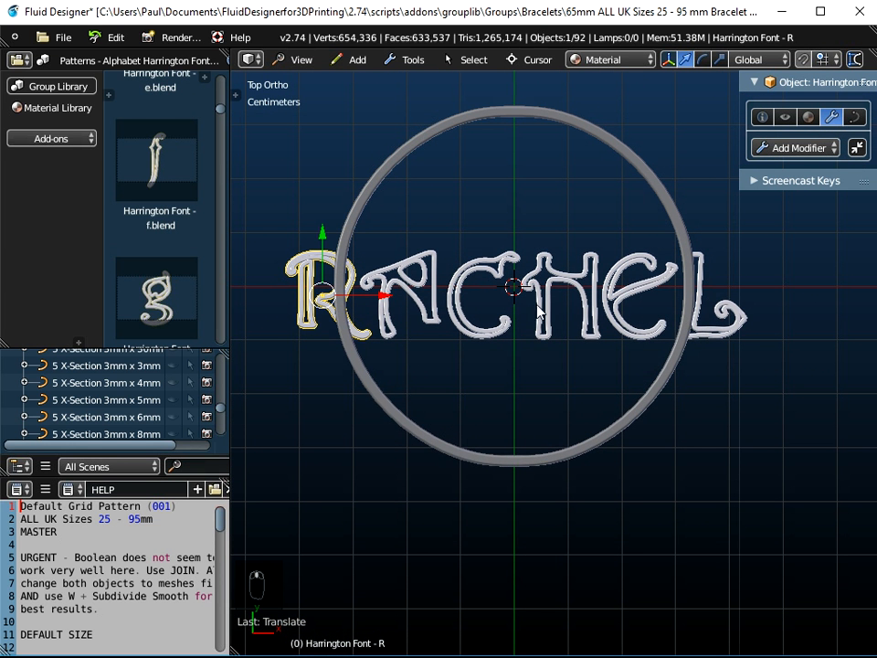
{"action": "right_click", "coordinate": [721, 312]}
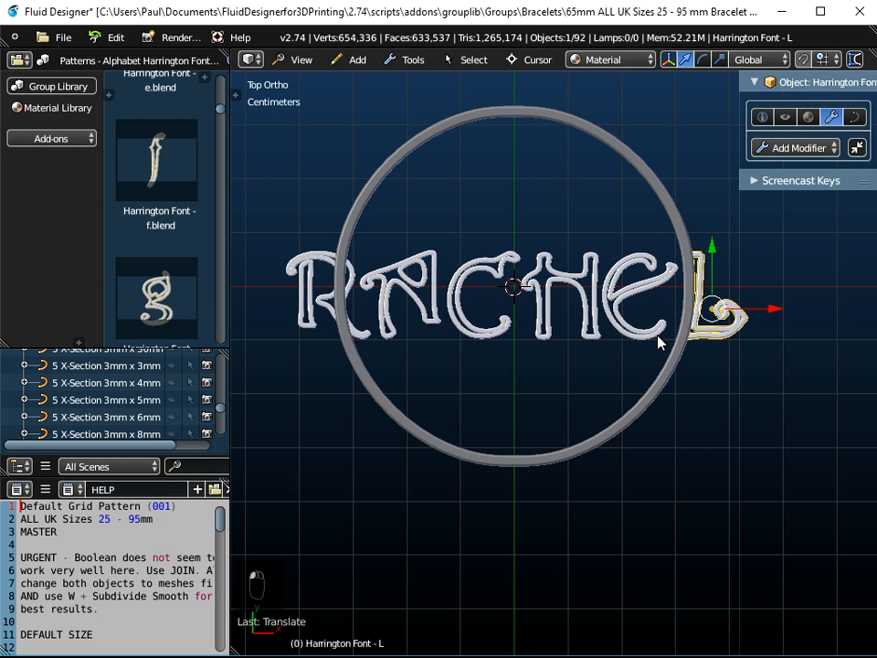
{"action": "right_click", "coordinate": [630, 335], "text": "shift"}
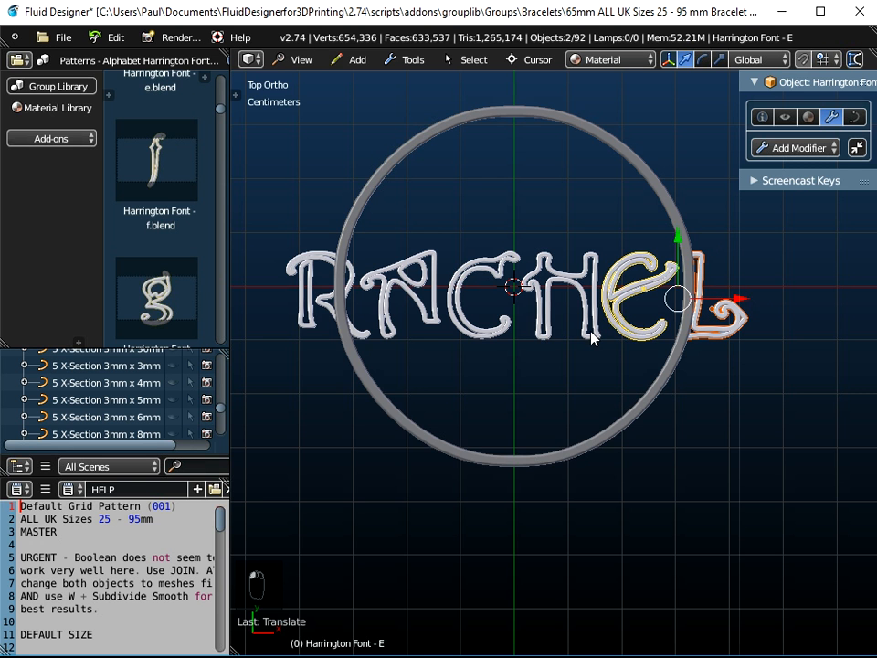
{"action": "right_click", "coordinate": [539, 345], "text": "shift"}
{"action": "right_click", "coordinate": [476, 340], "text": "shift"}
{"action": "right_click", "coordinate": [399, 347], "text": "shift"}
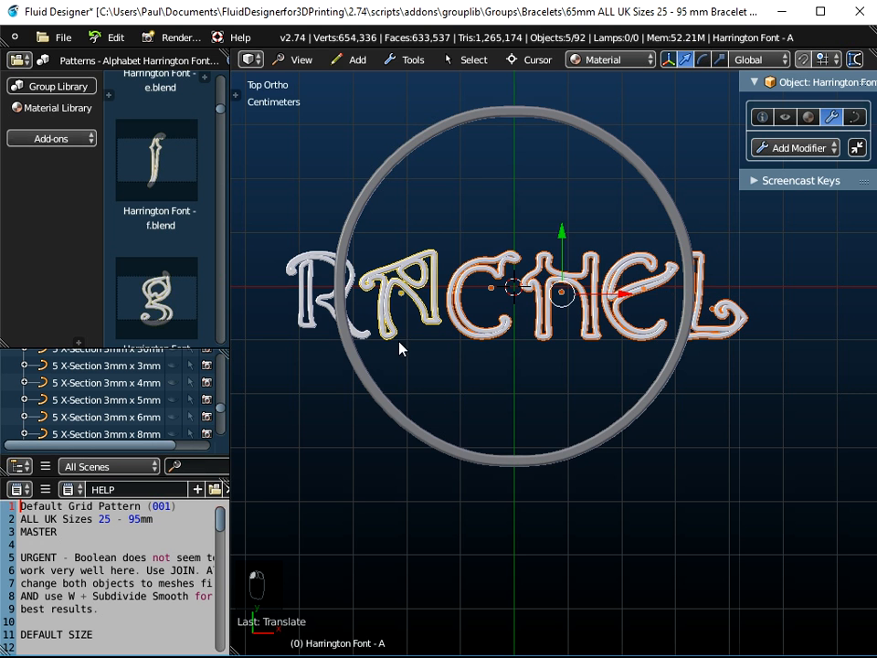
{"action": "right_click", "coordinate": [366, 338], "text": "shift"}
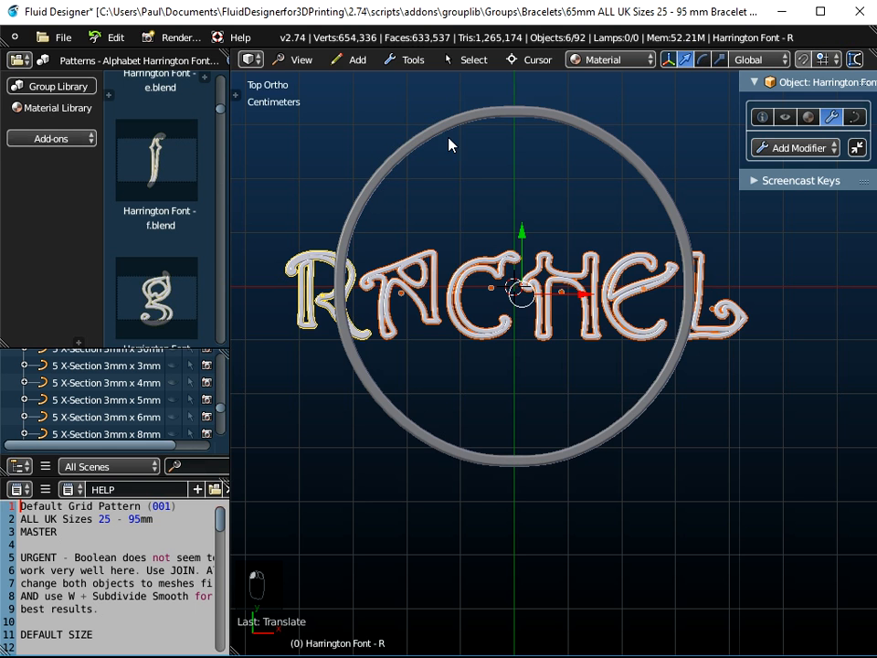
{"action": "left_click", "coordinate": [423, 61]}
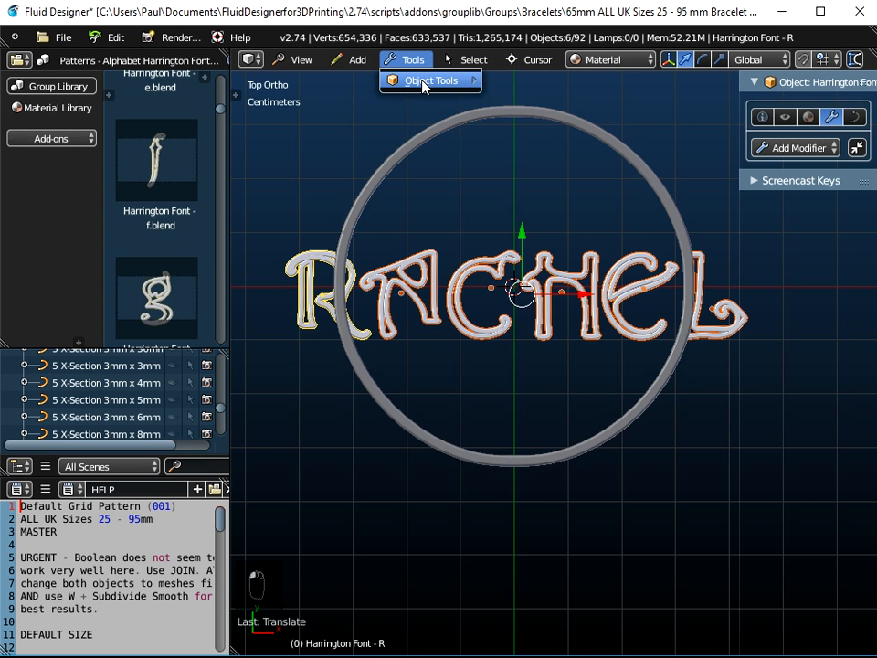
{"action": "mouse_move", "coordinate": [438, 81]}
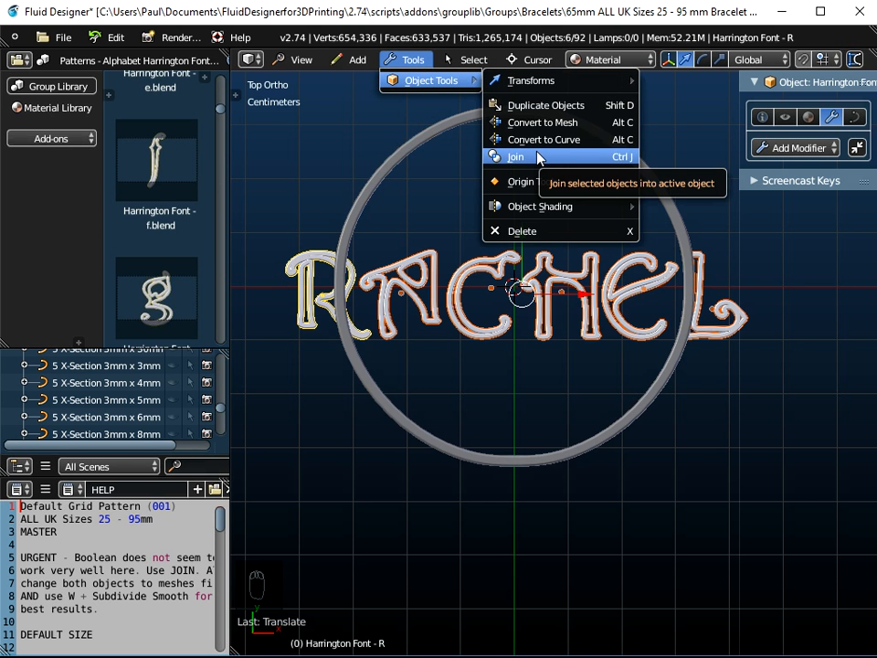
{"action": "left_click", "coordinate": [538, 158]}
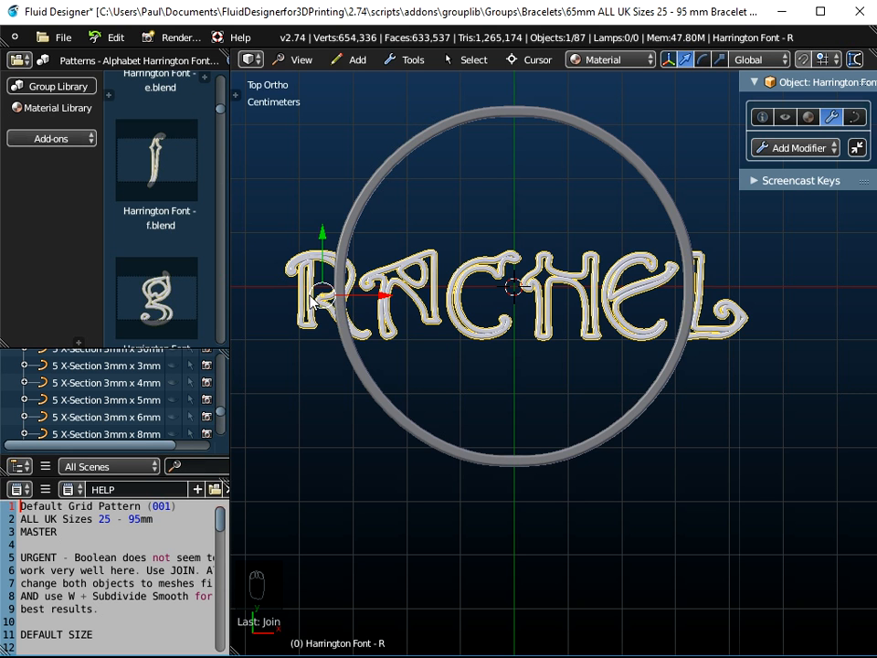
Set the joined name's origin to its geometry and snap the name to the 3D cursor.
{"action": "left_click", "coordinate": [413, 60]}
{"action": "mouse_move", "coordinate": [427, 82]}
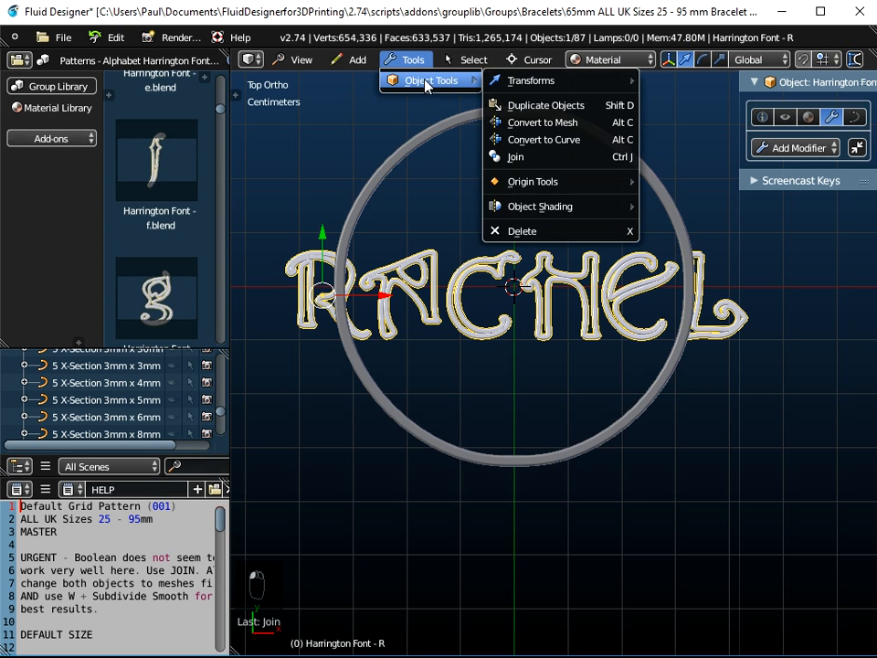
{"action": "mouse_move", "coordinate": [553, 182]}
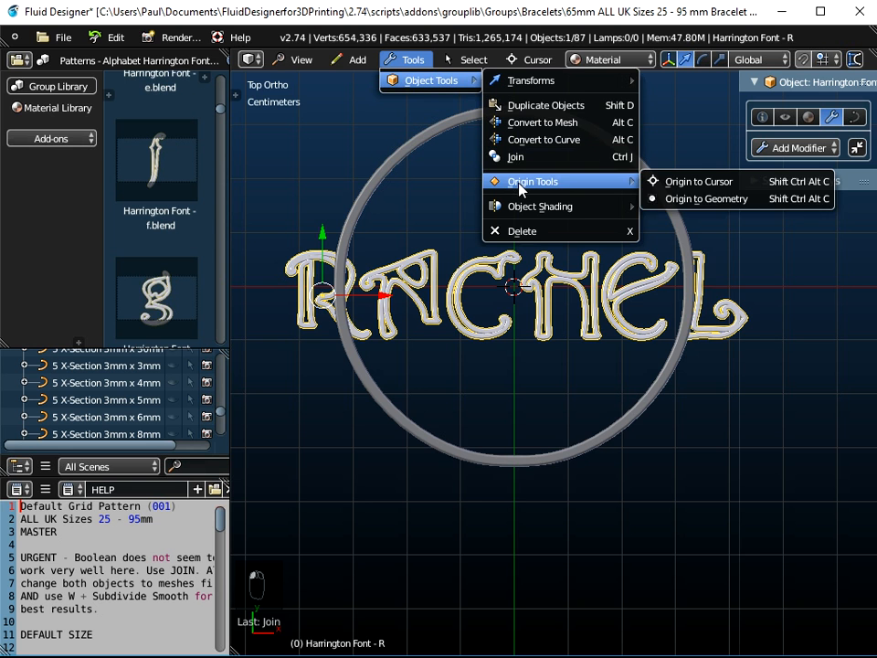
{"action": "left_click", "coordinate": [676, 199]}
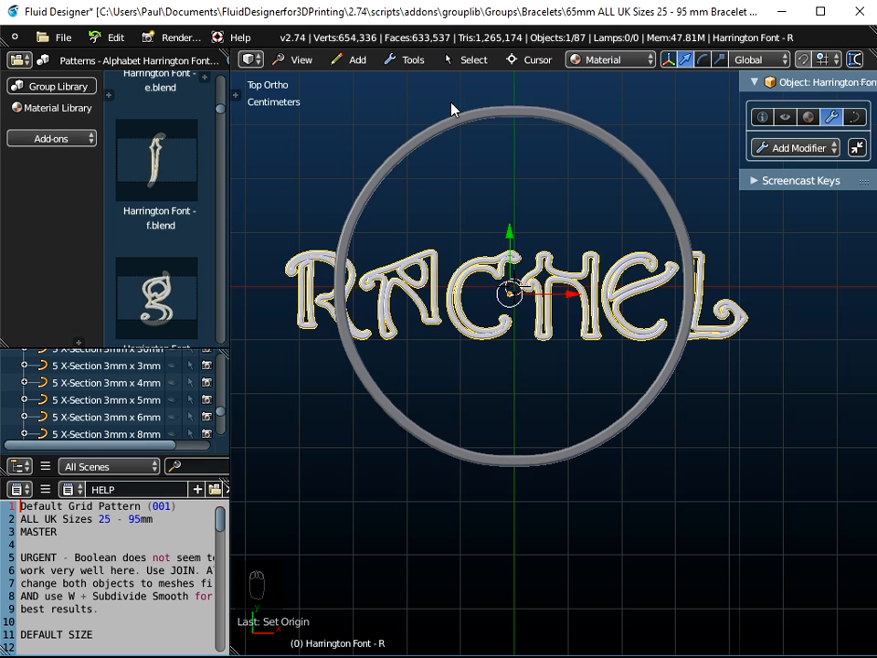
{"action": "left_click", "coordinate": [516, 58]}
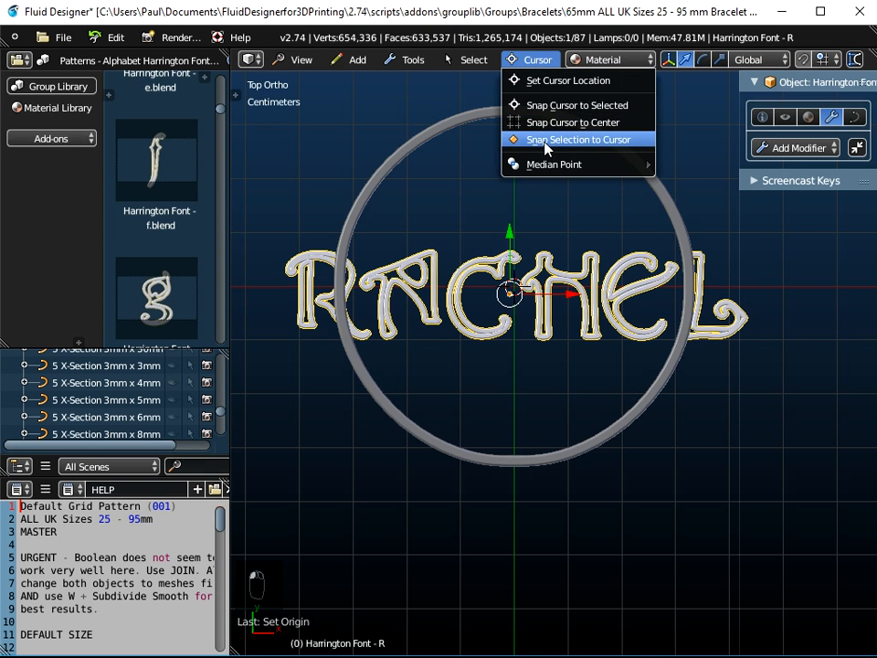
{"action": "left_click", "coordinate": [539, 141]}
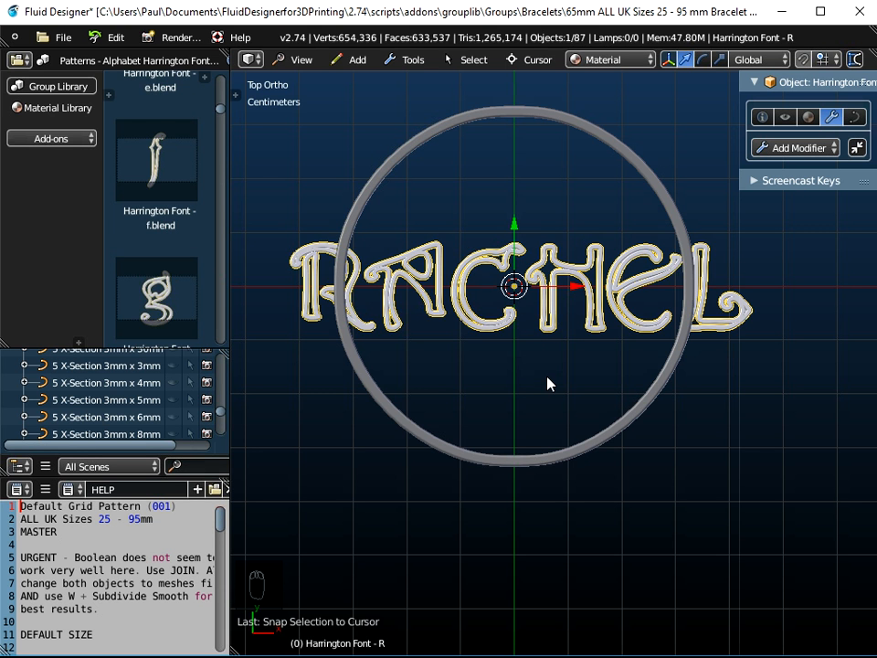
Rotate the joined name 90° about the X axis so it stands upright.
{"action": "middle_click_drag", "start_coordinate": [548, 385], "coordinate": [559, 302]}
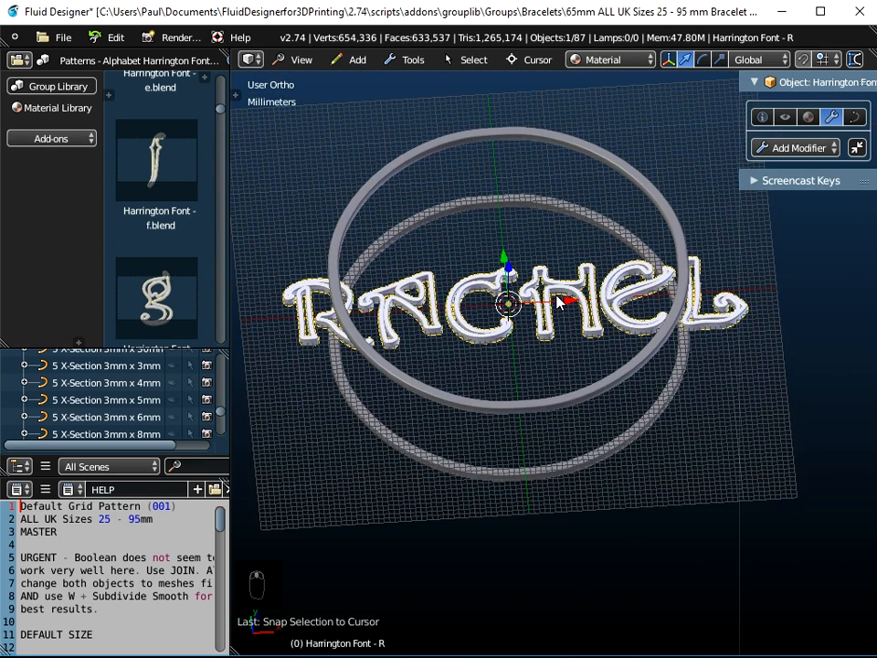
{"action": "type", "text": "r"}
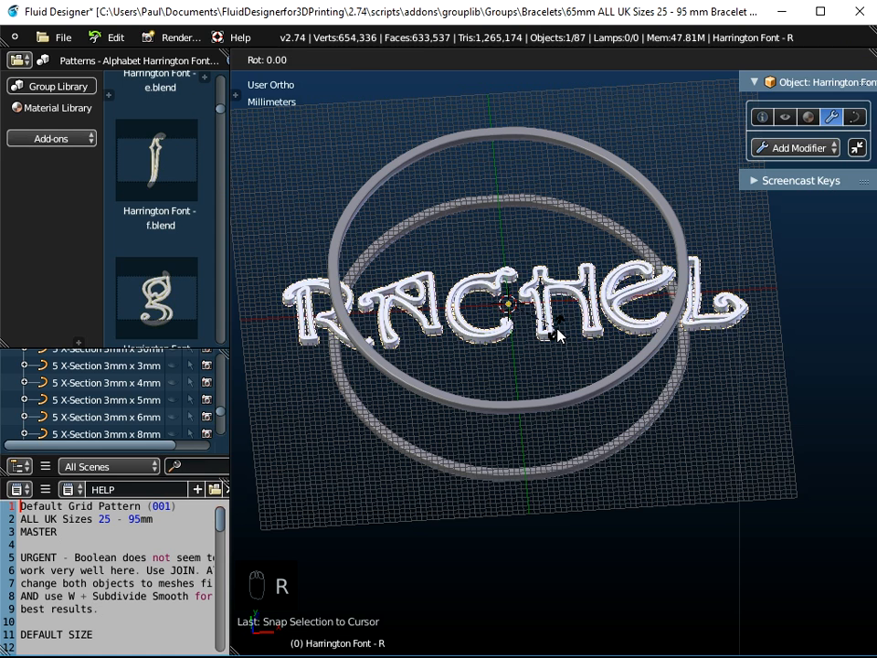
{"action": "type", "text": "x90"}
{"action": "key", "text": "Return"}
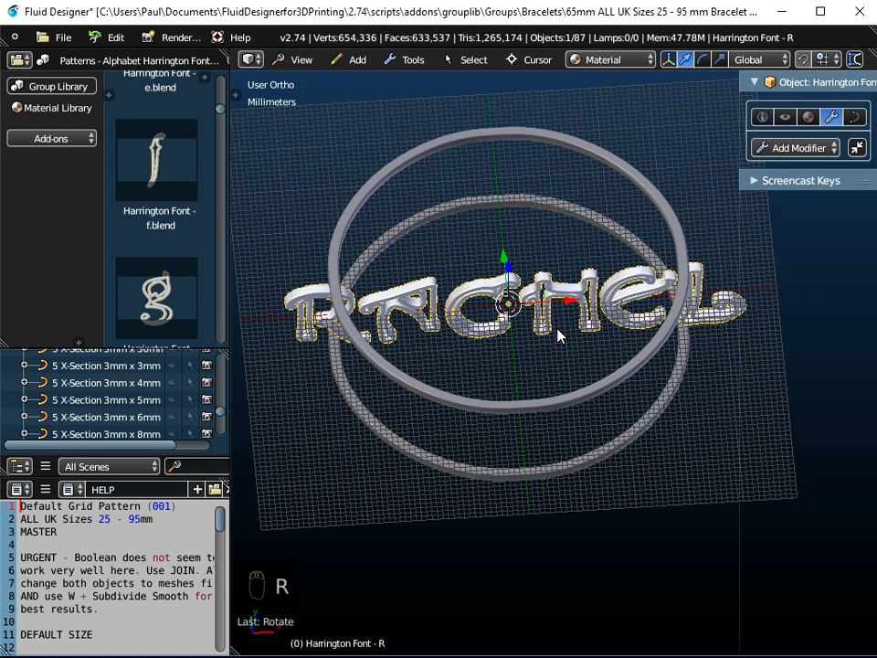
Rotate the joined name 180° about the global Z axis.
{"action": "middle_click_drag", "start_coordinate": [564, 346], "coordinate": [534, 332]}
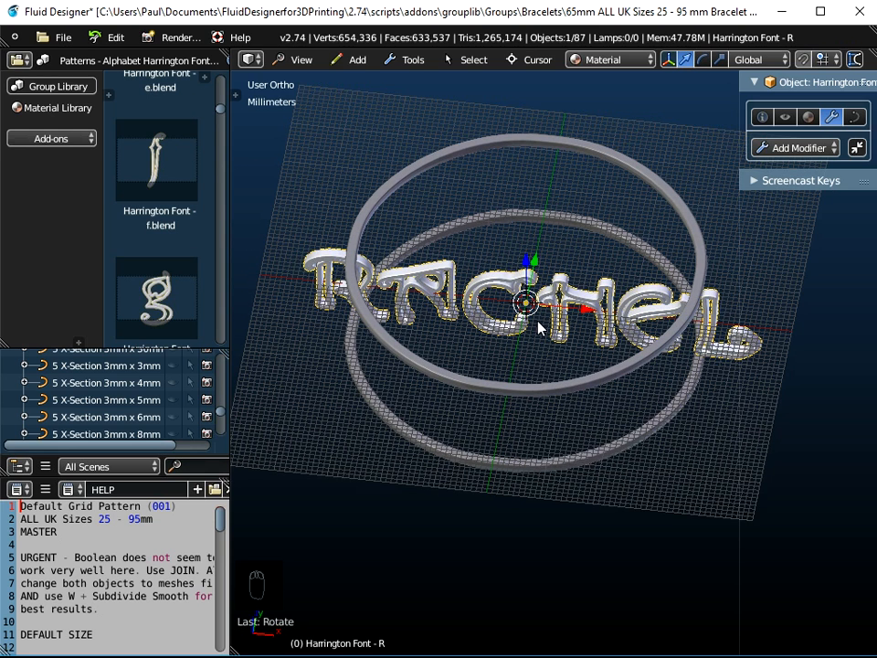
{"action": "key", "text": "r"}
{"action": "key", "text": "z"}
{"action": "key", "text": "1"}
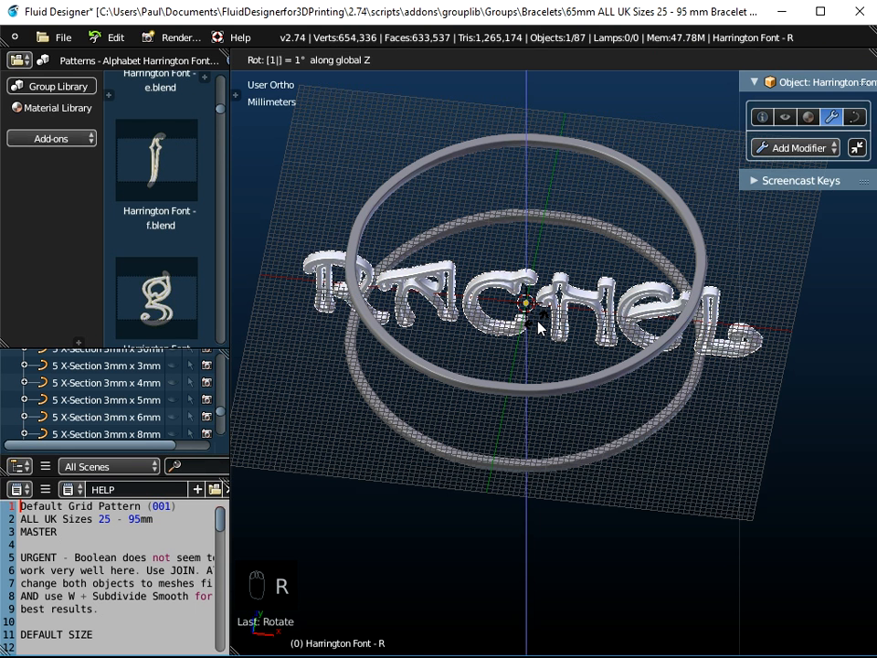
{"action": "key", "text": "8"}
{"action": "key", "text": "0"}
{"action": "key", "text": "Return"}
Add a Curve modifier to the joined name, using Default Inner Diameter 65mm as its curve object.
{"action": "middle_click_drag", "start_coordinate": [550, 371], "coordinate": [590, 331]}
{"action": "left_click_drag", "start_coordinate": [736, 147], "coordinate": [637, 147]}
{"action": "left_click", "coordinate": [731, 154]}
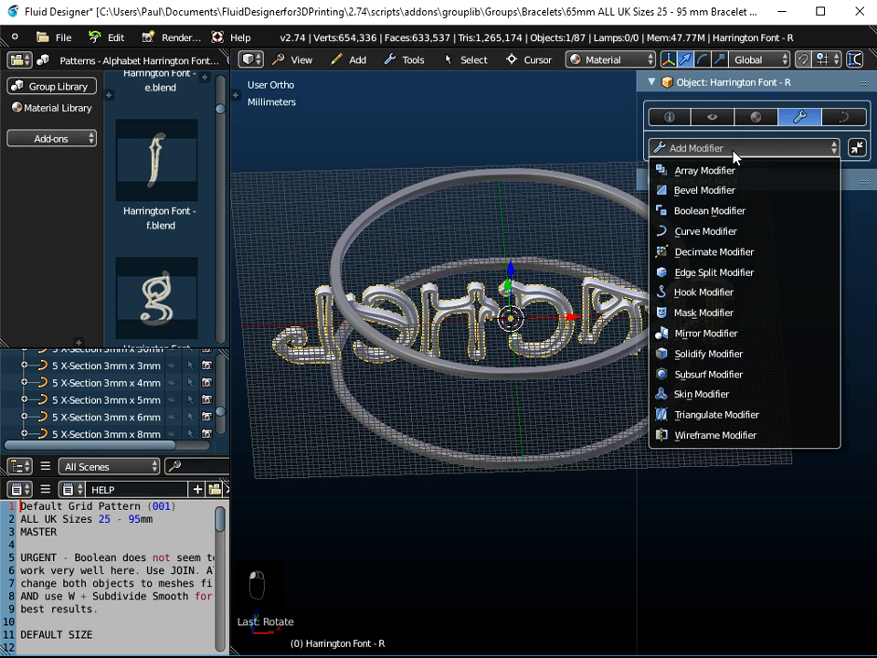
{"action": "left_click", "coordinate": [704, 229]}
{"action": "left_click", "coordinate": [704, 228]}
{"action": "scroll", "coordinate": [704, 315], "scroll_direction": "down", "scroll_amount": 4}
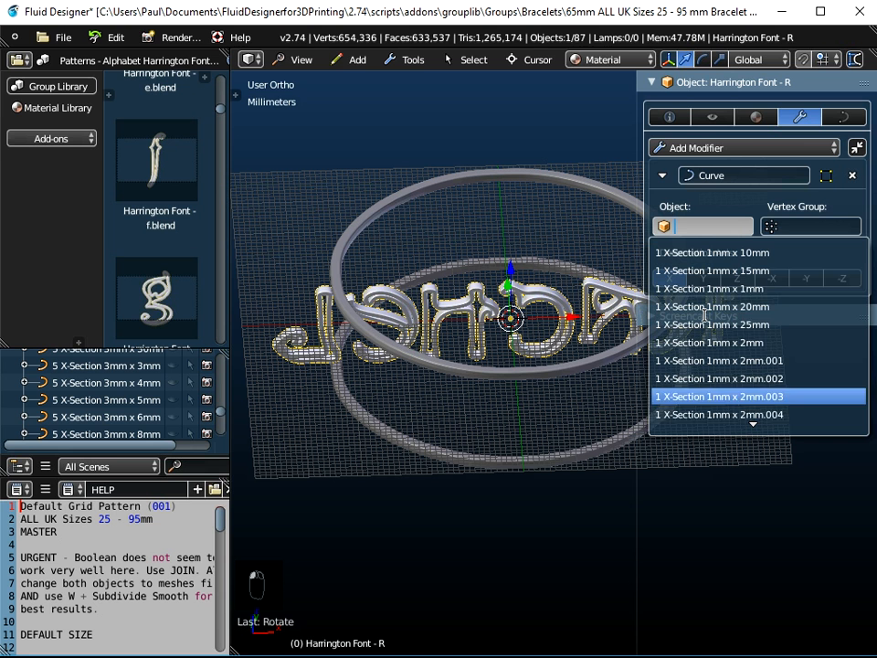
{"action": "scroll", "coordinate": [704, 315], "scroll_direction": "down", "scroll_amount": 16}
{"action": "scroll", "coordinate": [704, 315], "scroll_direction": "down", "scroll_amount": 12}
{"action": "scroll", "coordinate": [704, 315], "scroll_direction": "down", "scroll_amount": 14}
{"action": "scroll", "coordinate": [704, 315], "scroll_direction": "down", "scroll_amount": 13}
{"action": "scroll", "coordinate": [704, 315], "scroll_direction": "down", "scroll_amount": 5}
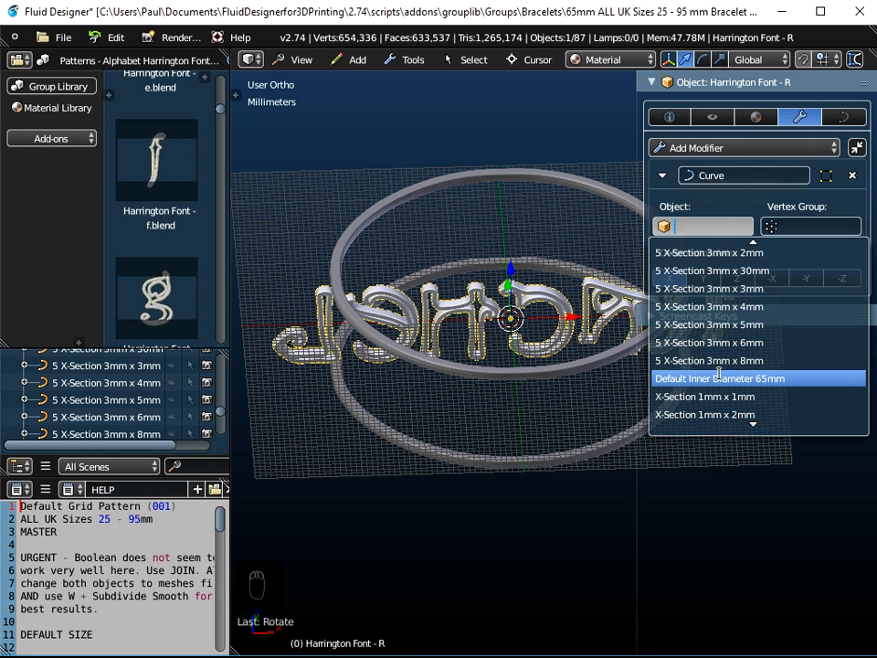
{"action": "left_click", "coordinate": [720, 374]}
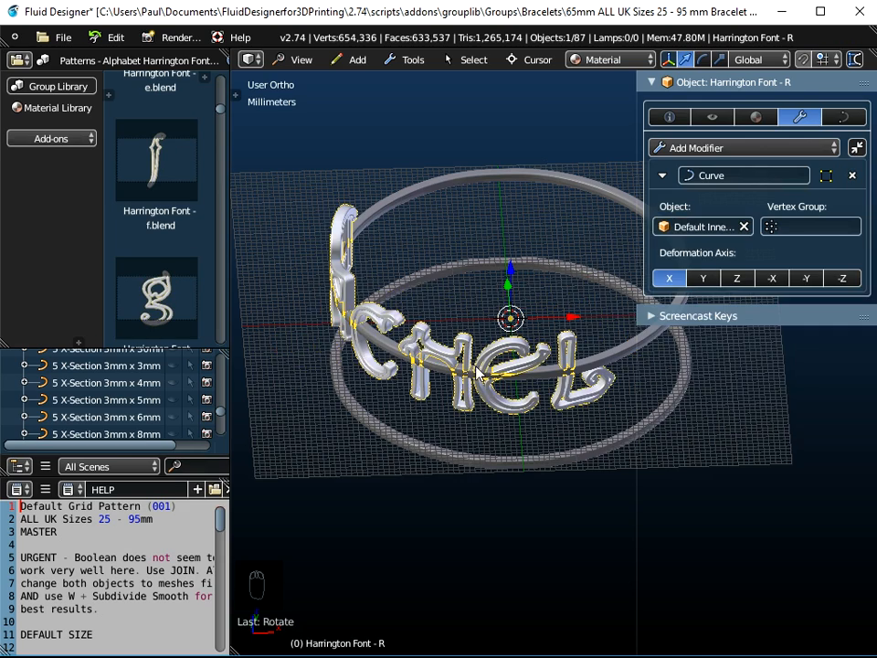
In front view, move the curved name down along Z to sit between the two bracelet rings.
{"action": "mouse_move", "coordinate": [475, 373]}
{"action": "middle_mouse_down"}
{"action": "mouse_move", "coordinate": [476, 351]}
{"action": "mouse_move", "coordinate": [475, 384]}
{"action": "mouse_move", "coordinate": [474, 359]}
{"action": "mouse_move", "coordinate": [474, 370]}
{"action": "middle_mouse_up"}
{"action": "left_click", "coordinate": [301, 59]}
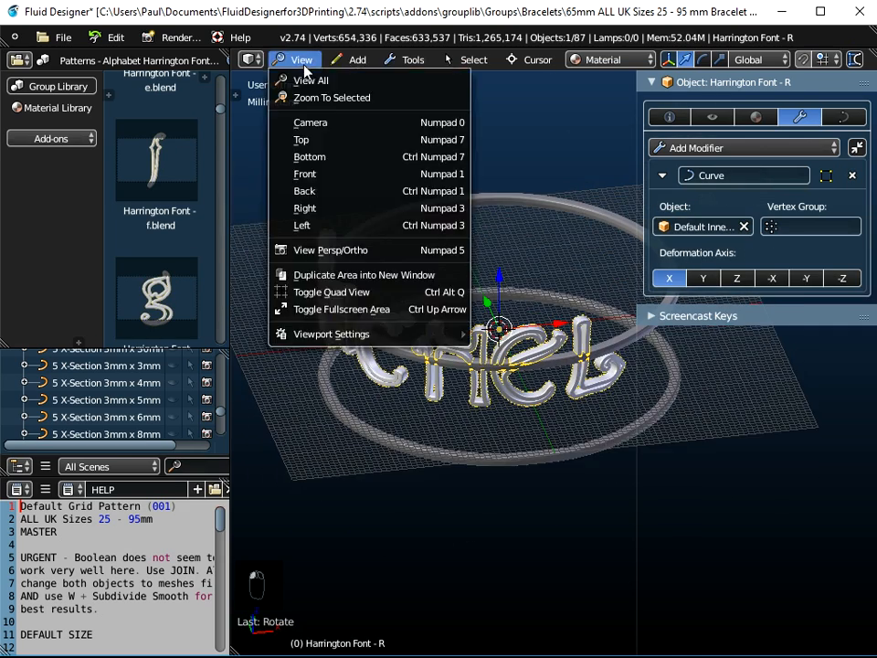
{"action": "left_click", "coordinate": [317, 175]}
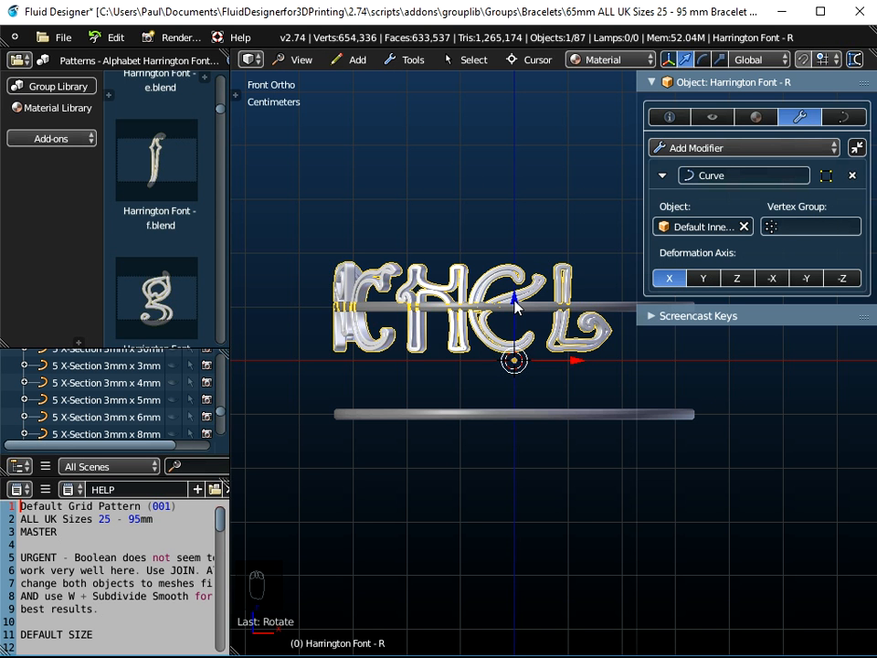
{"action": "left_click_drag", "start_coordinate": [516, 306], "coordinate": [515, 358]}
Fine-tune the curved name's Z position so it is vertically centred in the gap between the upper and lower rings.
{"action": "scroll", "coordinate": [516, 358], "scroll_direction": "up", "scroll_amount": 3}
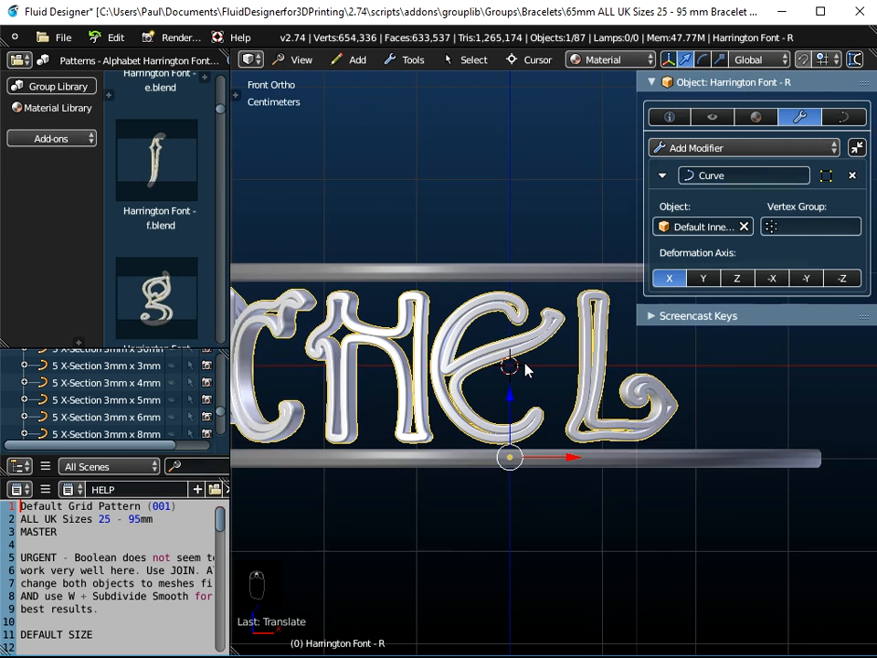
{"action": "scroll", "coordinate": [525, 368], "scroll_direction": "up", "scroll_amount": 2}
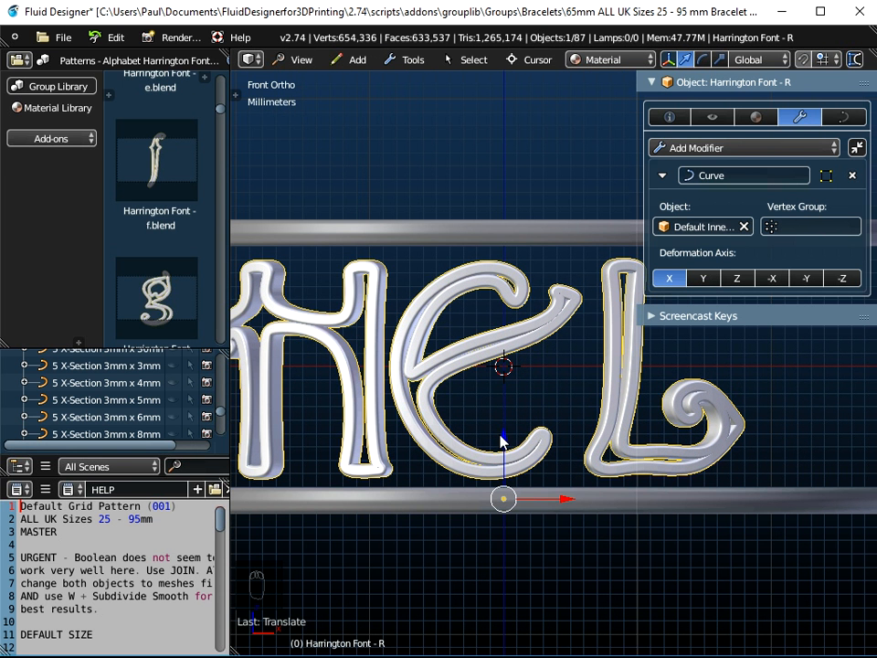
{"action": "left_click_drag", "start_coordinate": [505, 442], "coordinate": [507, 438]}
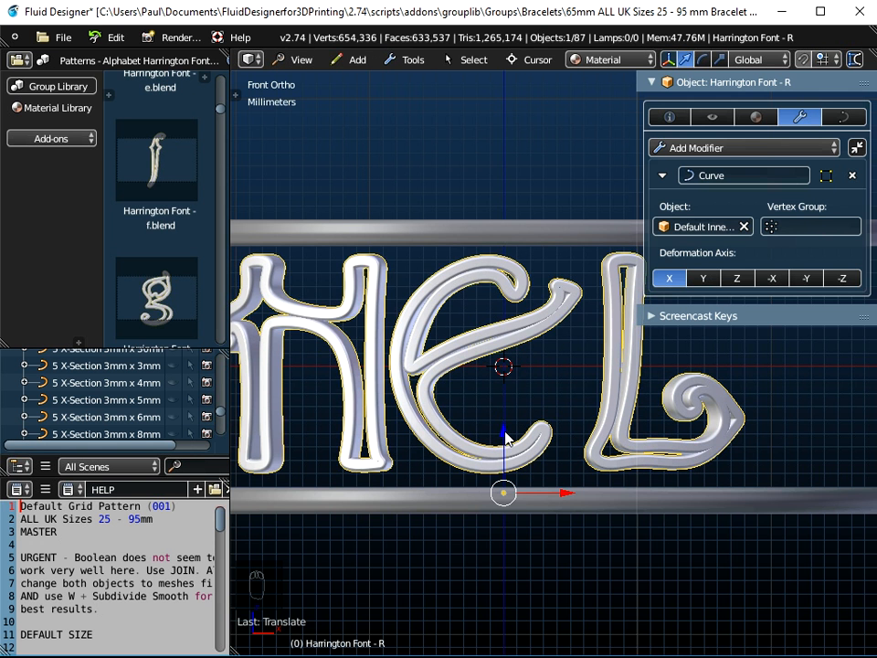
{"action": "scroll", "coordinate": [505, 439], "scroll_direction": "down", "scroll_amount": 1}
{"action": "scroll", "coordinate": [503, 425], "scroll_direction": "up", "scroll_amount": 3}
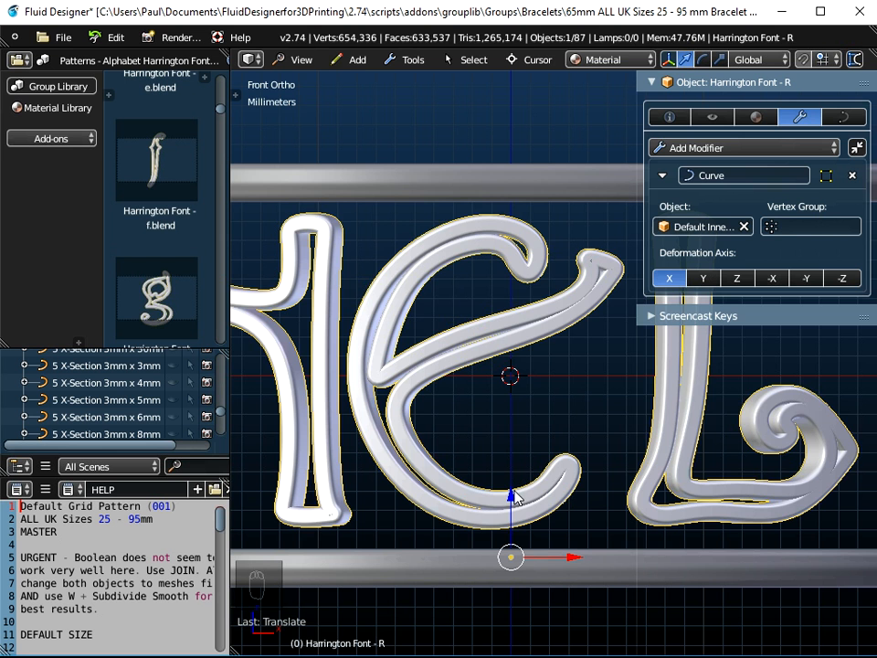
{"action": "left_click_drag", "start_coordinate": [514, 497], "coordinate": [516, 500]}
{"action": "scroll", "coordinate": [517, 500], "scroll_direction": "down", "scroll_amount": 2}
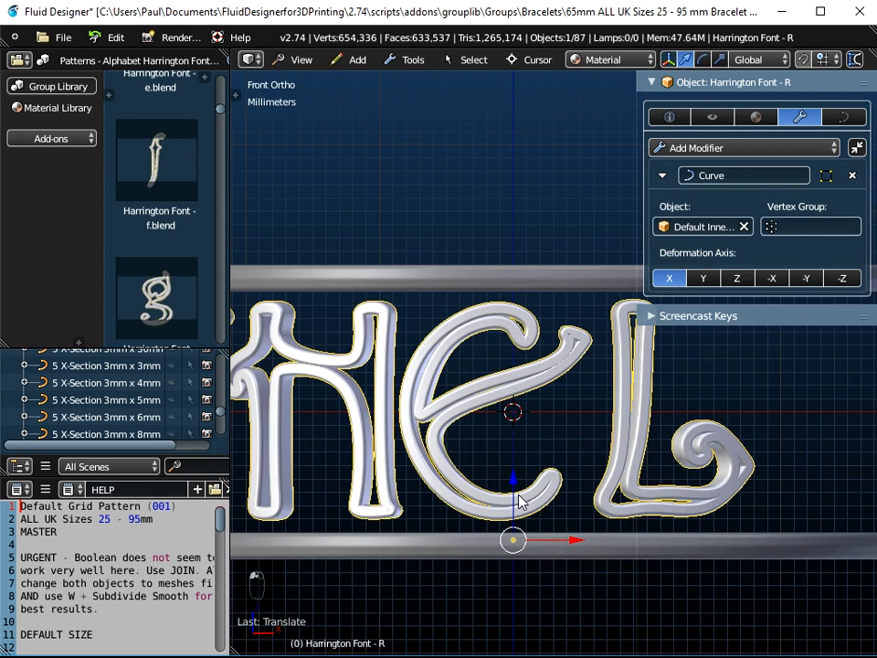
{"action": "scroll", "coordinate": [518, 500], "scroll_direction": "down", "scroll_amount": 2}
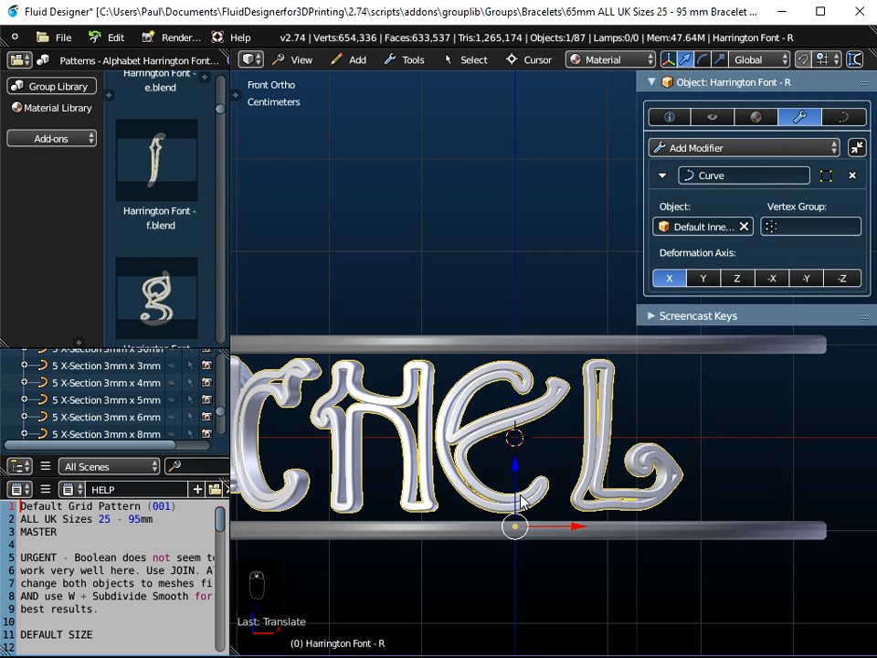
Set the curved name's origin to the 3D cursor.
{"action": "left_click", "coordinate": [413, 60]}
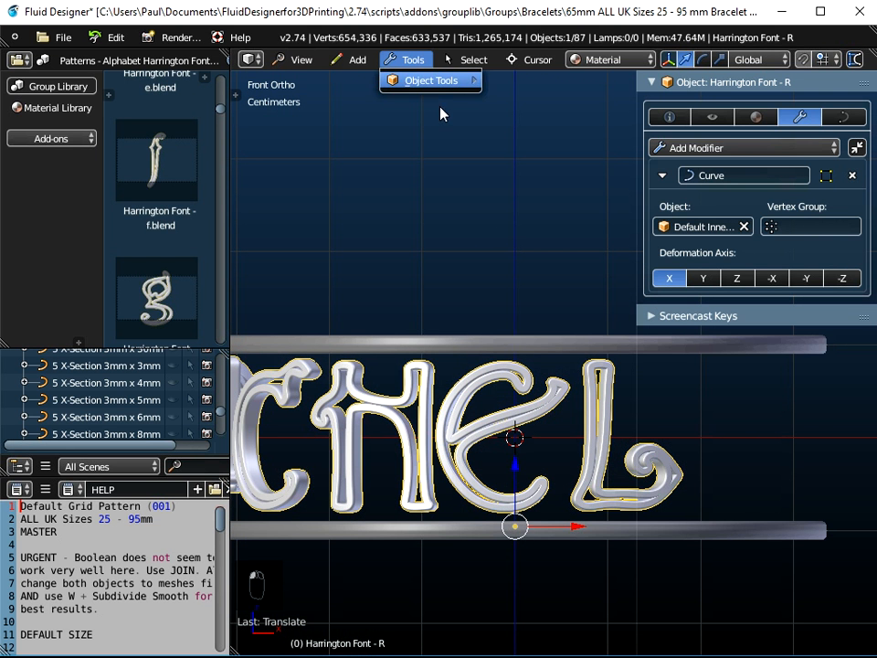
{"action": "mouse_move", "coordinate": [436, 84]}
{"action": "mouse_move", "coordinate": [518, 181]}
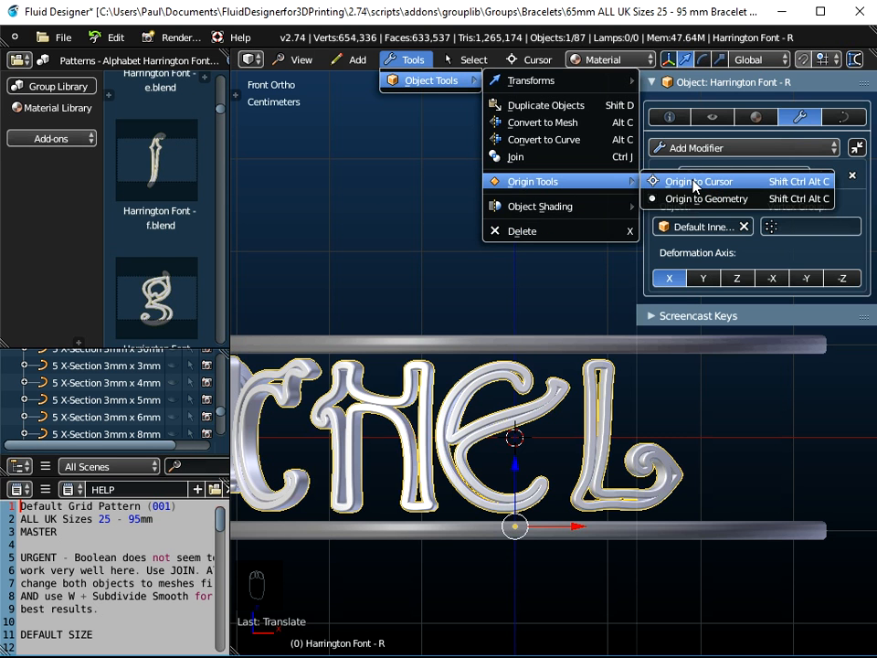
{"action": "left_click", "coordinate": [694, 181]}
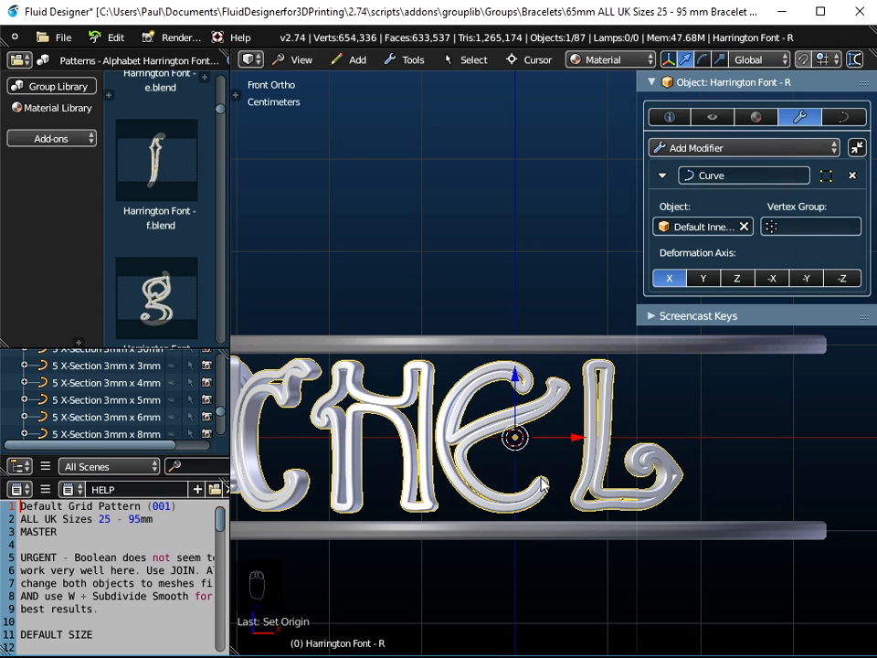
{"action": "middle_click_drag", "start_coordinate": [540, 491], "coordinate": [520, 448], "text": "shift"}
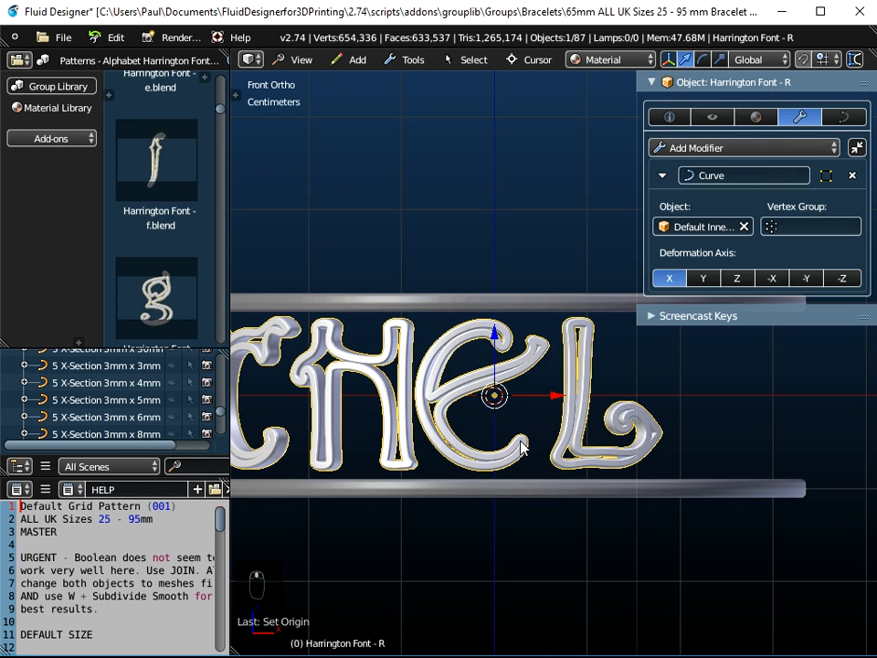
Scale the curved name up slightly so it nearly fills the gap between the rings, and apply its scale.
{"action": "key", "text": "s"}
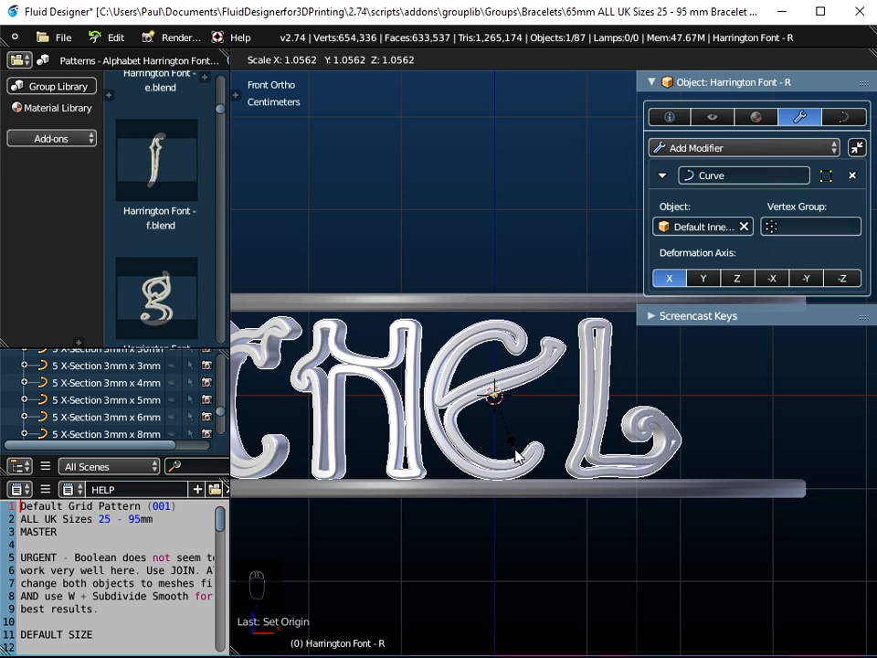
{"action": "left_click", "coordinate": [516, 455]}
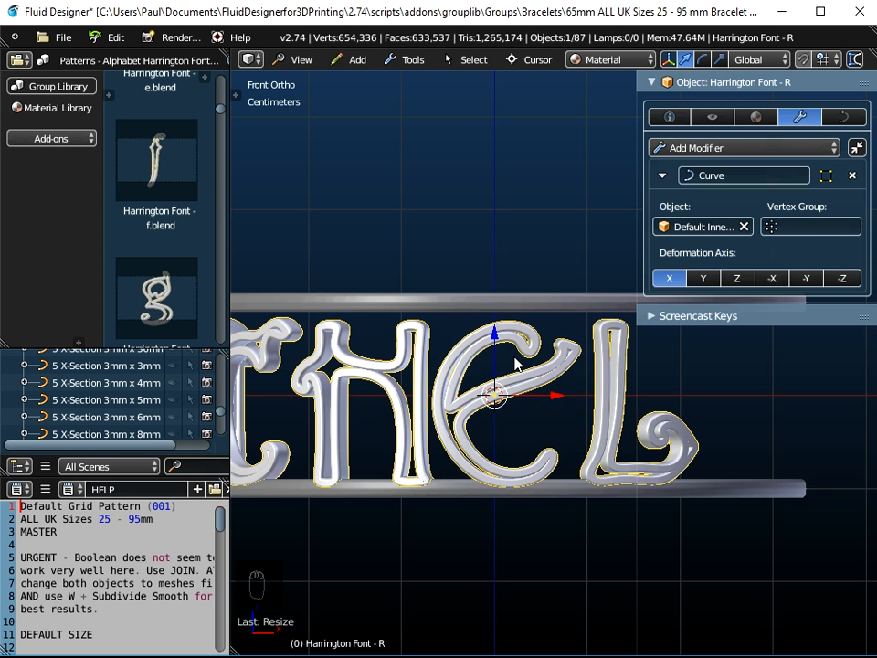
{"action": "key", "text": "ctrl+a"}
{"action": "left_click", "coordinate": [515, 363]}
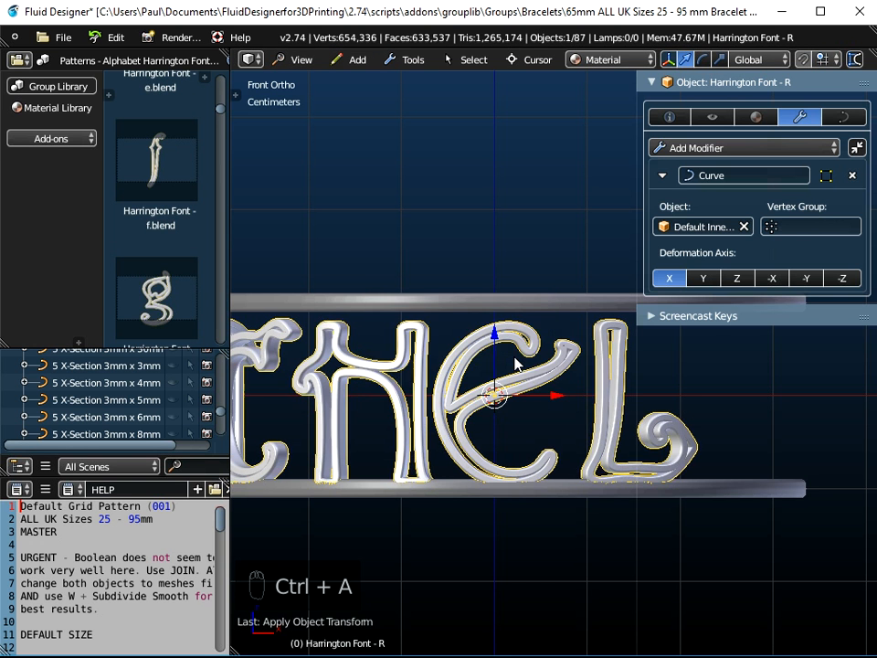
Raise the enlarged name about 0.96 mm along Z to centre it between the two rings.
{"action": "scroll", "coordinate": [516, 364], "scroll_direction": "up", "scroll_amount": 4}
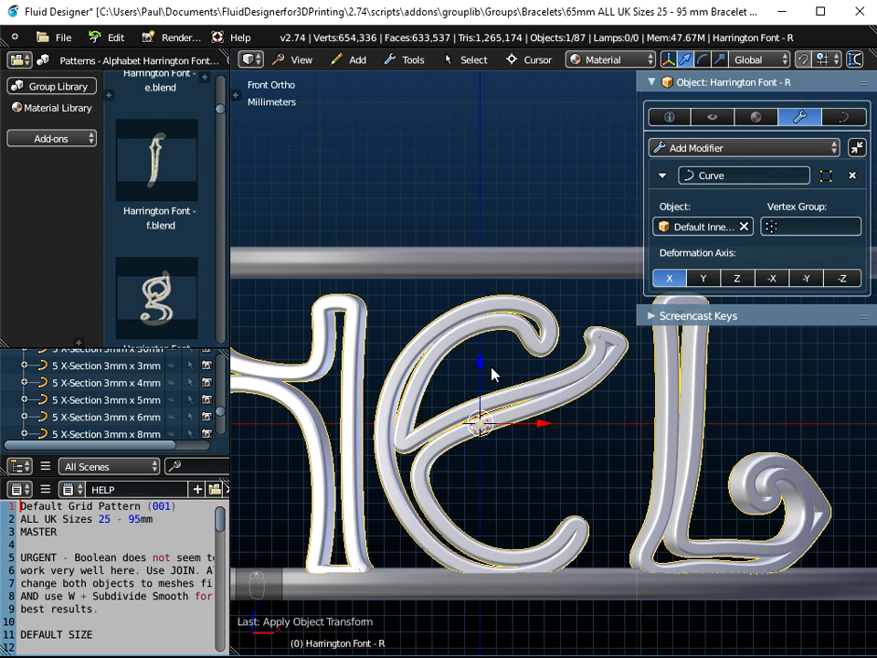
{"action": "key", "text": "g"}
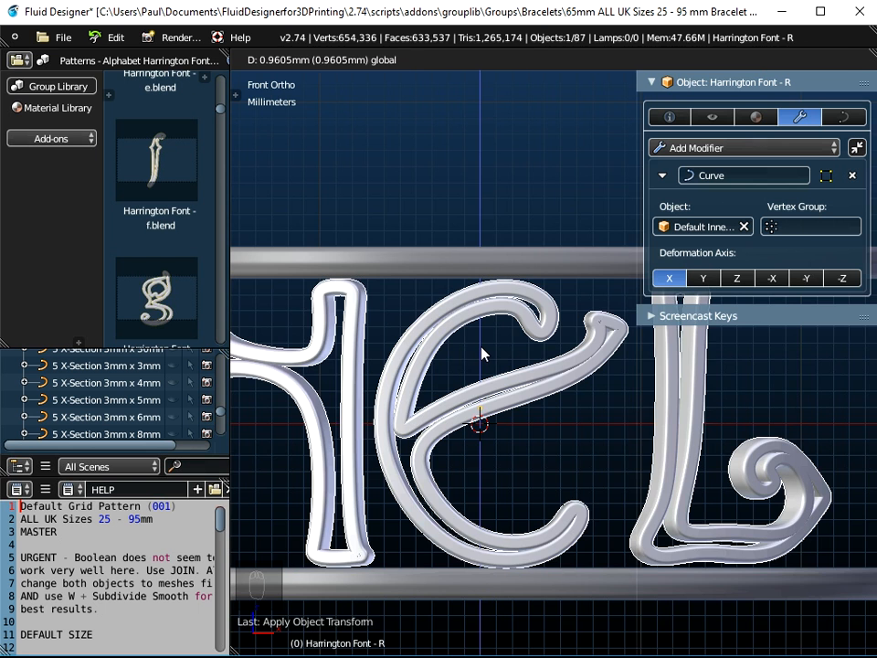
{"action": "left_click", "coordinate": [483, 354]}
Scale the curved name uniformly by 1.05 and apply the scale to the object.
{"action": "scroll", "coordinate": [484, 352], "scroll_direction": "down", "scroll_amount": 1}
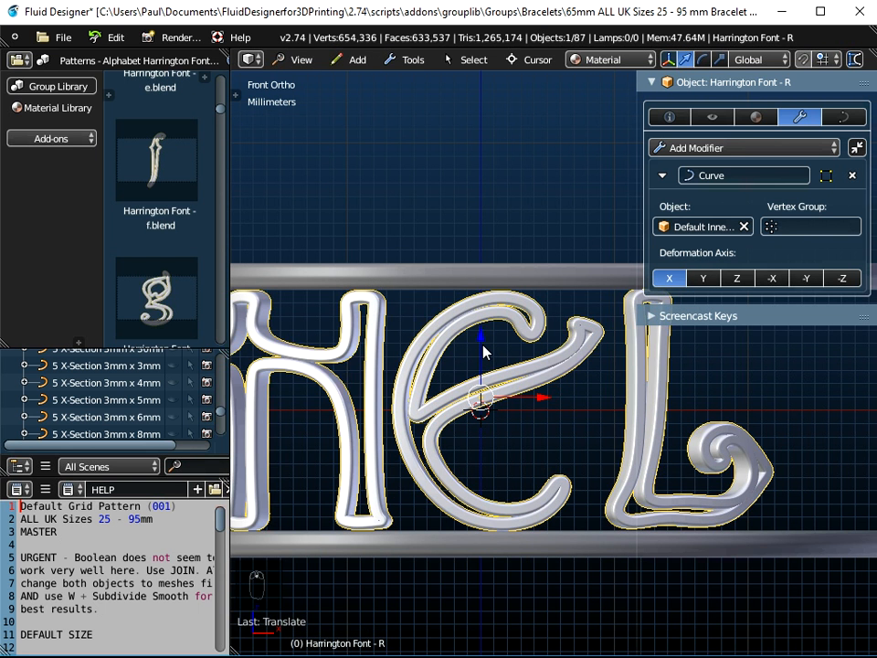
{"action": "key", "text": "s"}
{"action": "type", "text": "1.05"}
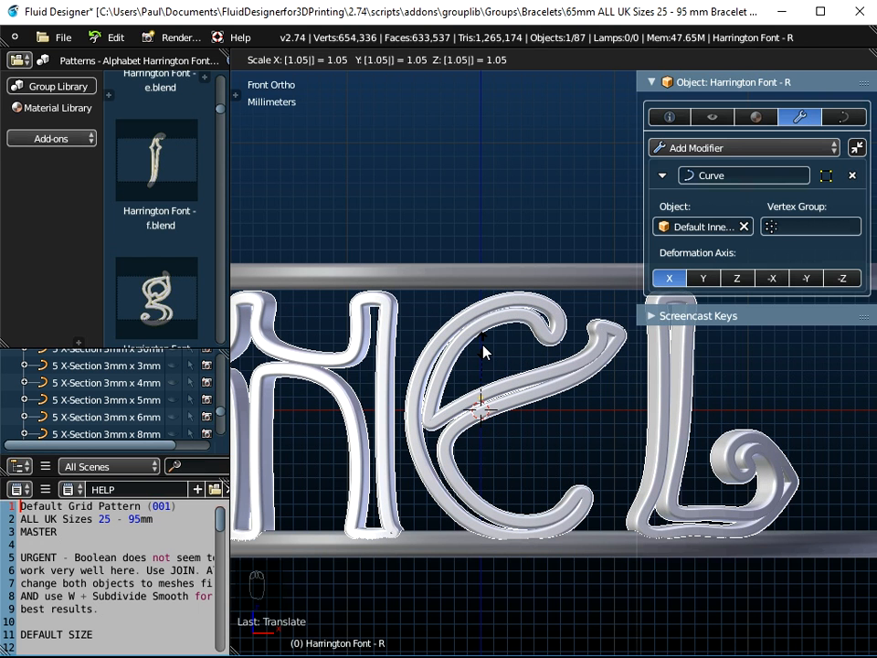
{"action": "key", "text": "Return"}
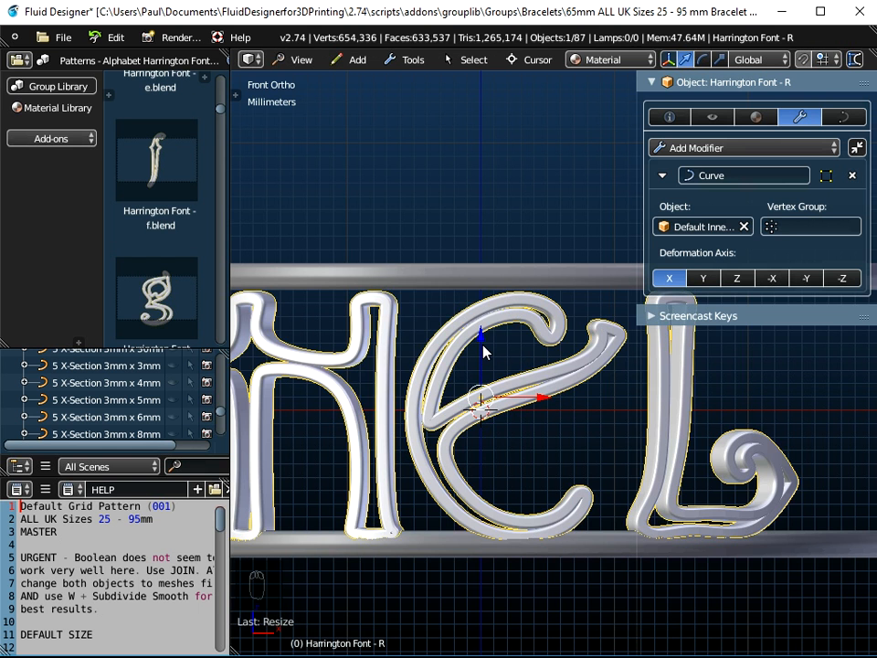
{"action": "key", "text": "ctrl+a"}
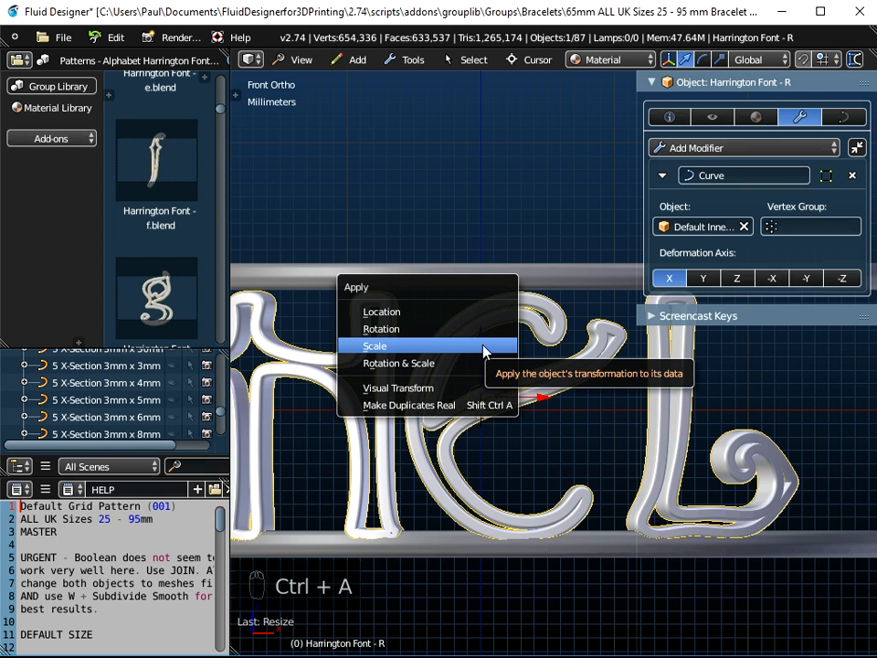
{"action": "left_click", "coordinate": [483, 351]}
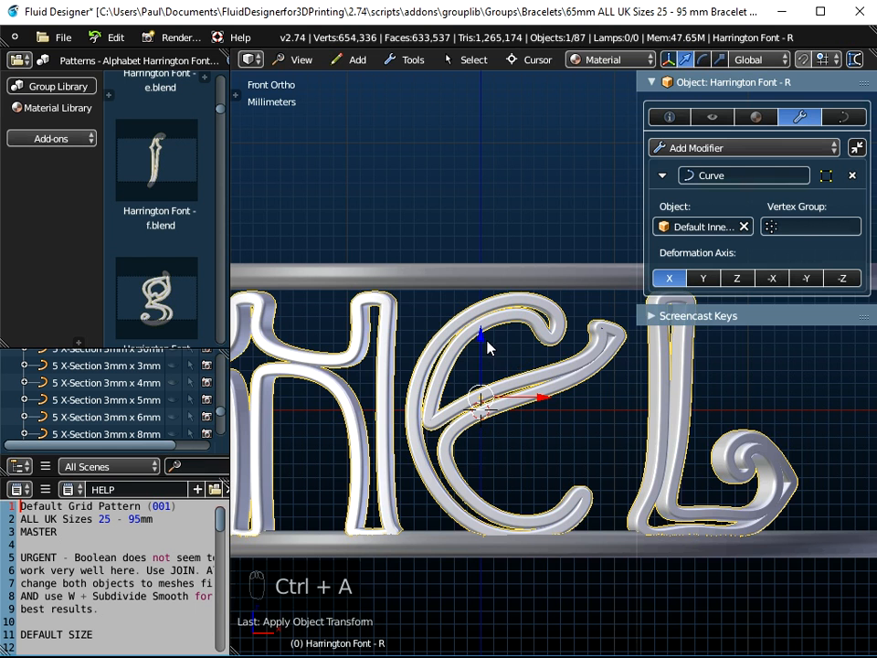
Raise the rescaled name slightly along Z to centre it between the rings, and inspect where the letters meet them.
{"action": "left_click_drag", "start_coordinate": [482, 337], "coordinate": [485, 332]}
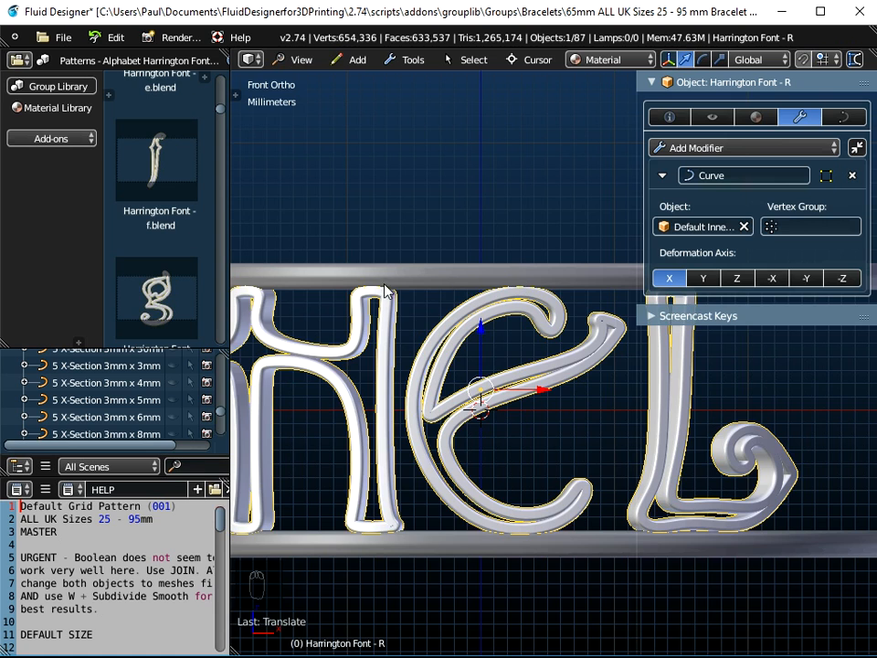
{"action": "scroll", "coordinate": [402, 507], "scroll_direction": "down", "scroll_amount": 4}
{"action": "middle_click_drag", "start_coordinate": [415, 514], "coordinate": [405, 553]}
{"action": "scroll", "coordinate": [411, 539], "scroll_direction": "up", "scroll_amount": 5}
{"action": "middle_click_drag", "start_coordinate": [429, 505], "coordinate": [424, 529]}
{"action": "scroll", "coordinate": [445, 491], "scroll_direction": "up", "scroll_amount": 2}
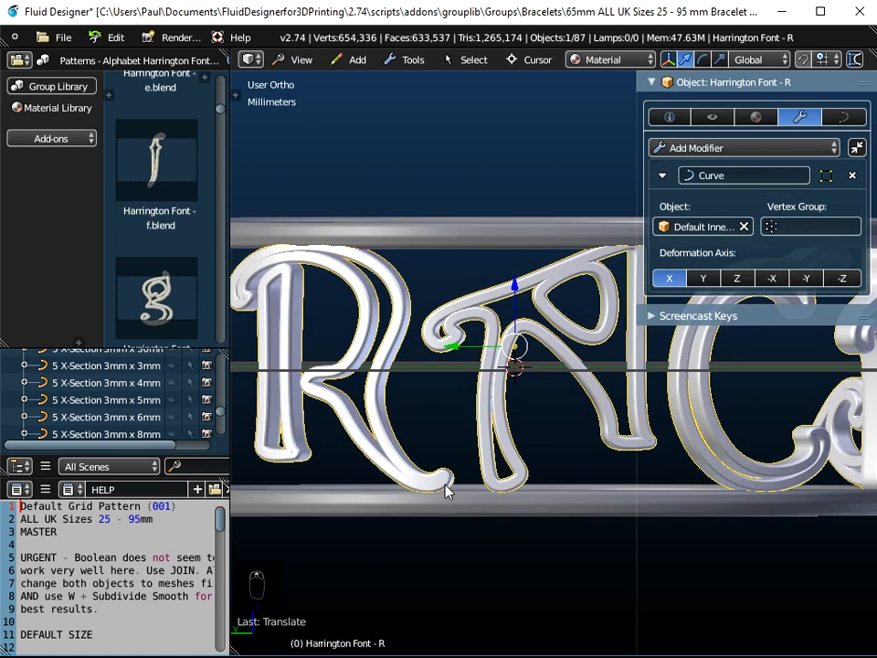
{"action": "scroll", "coordinate": [444, 484], "scroll_direction": "up", "scroll_amount": 2}
{"action": "middle_click_drag", "start_coordinate": [445, 484], "coordinate": [445, 493]}
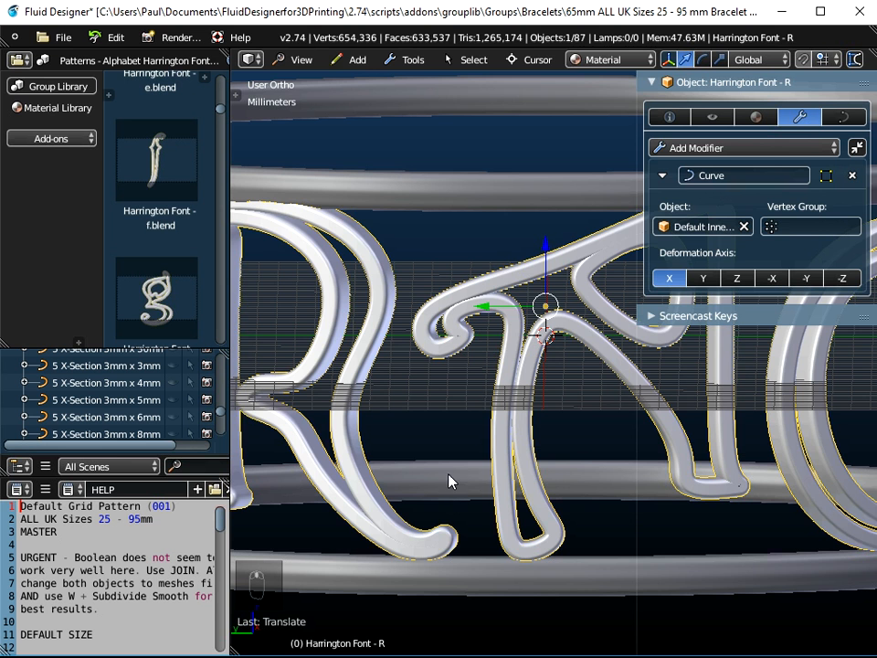
Examine in wireframe shading how far the letters overlap the lower ring, especially at the letter R, and return to material shading.
{"action": "left_click", "coordinate": [603, 59]}
{"action": "left_click", "coordinate": [608, 78]}
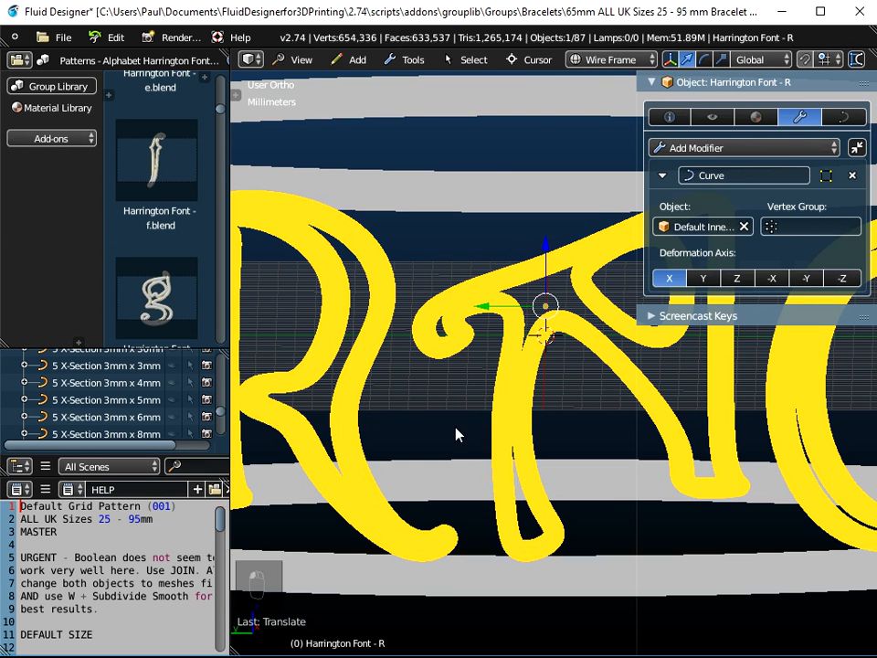
{"action": "left_click", "coordinate": [298, 60]}
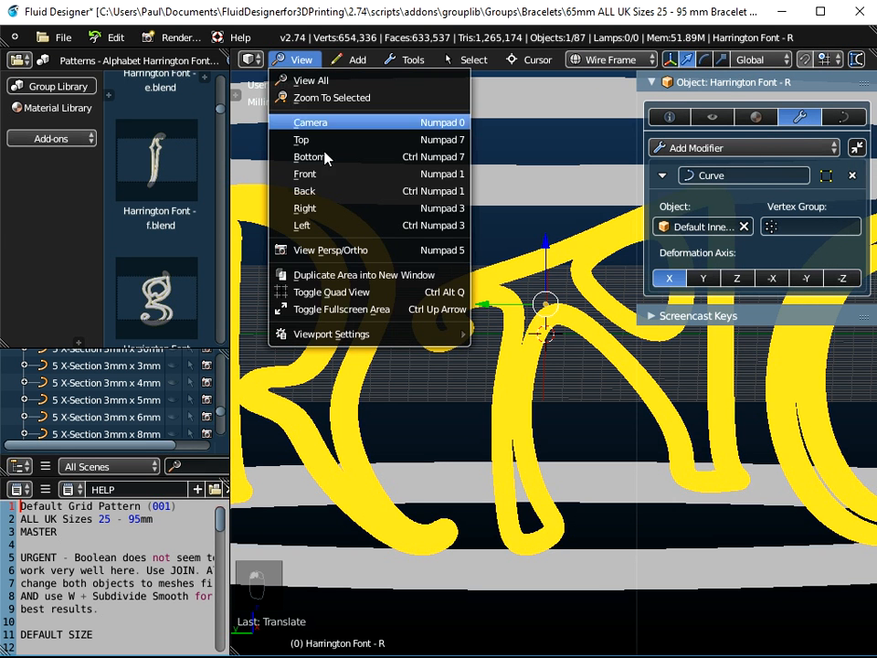
{"action": "left_click", "coordinate": [327, 175]}
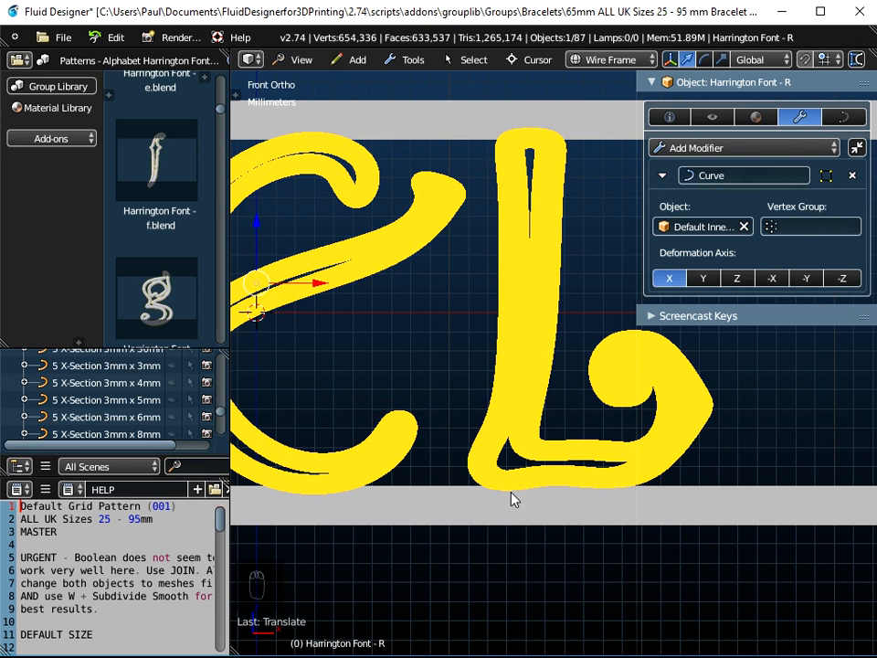
{"action": "scroll", "coordinate": [538, 498], "scroll_direction": "down", "scroll_amount": 1}
{"action": "middle_click_drag", "start_coordinate": [469, 489], "coordinate": [740, 498], "text": "shift"}
{"action": "middle_click_drag", "start_coordinate": [460, 468], "coordinate": [639, 459]}
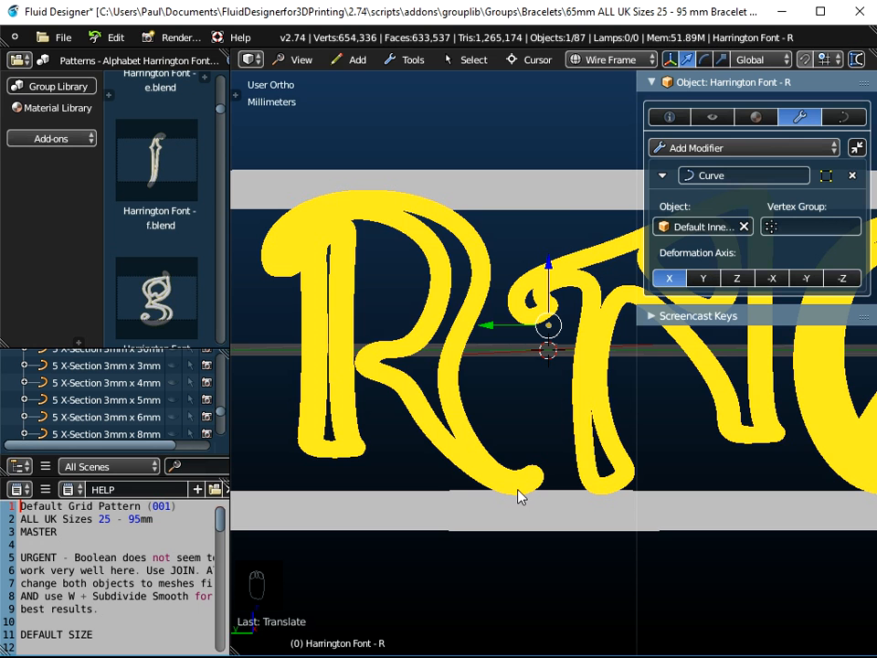
{"action": "left_click", "coordinate": [610, 59]}
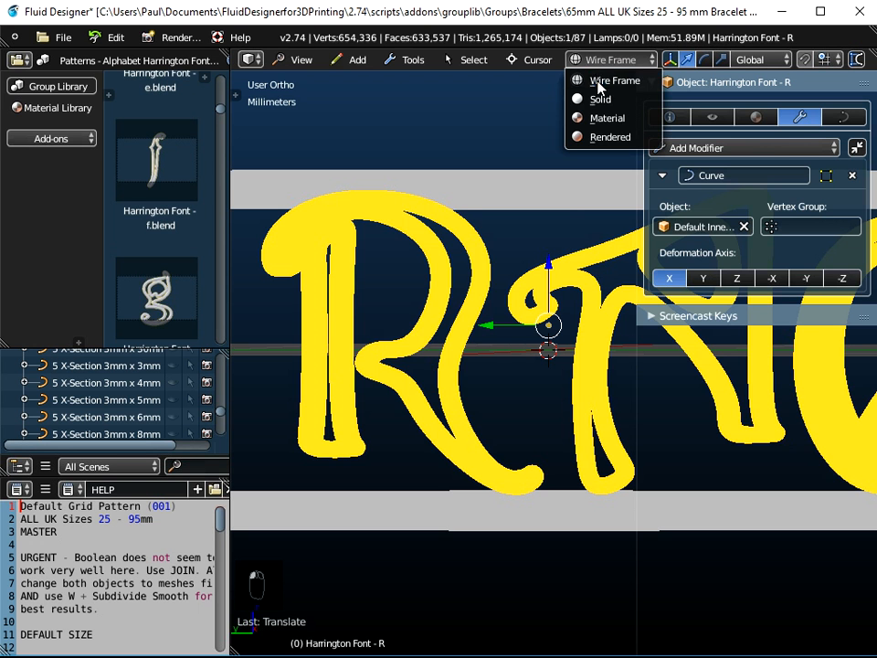
{"action": "left_click", "coordinate": [591, 118]}
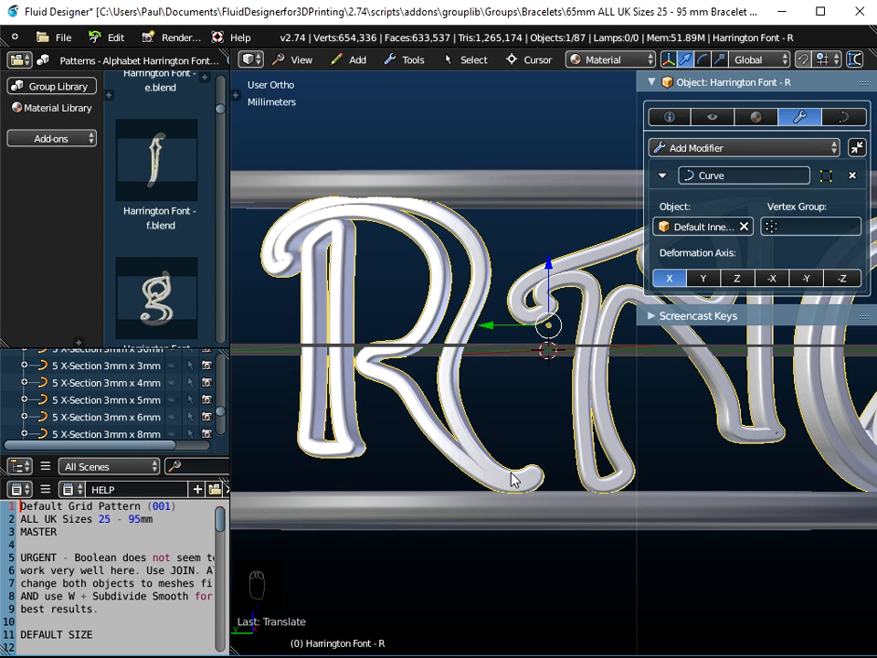
{"action": "scroll", "coordinate": [514, 478], "scroll_direction": "down", "scroll_amount": 3}
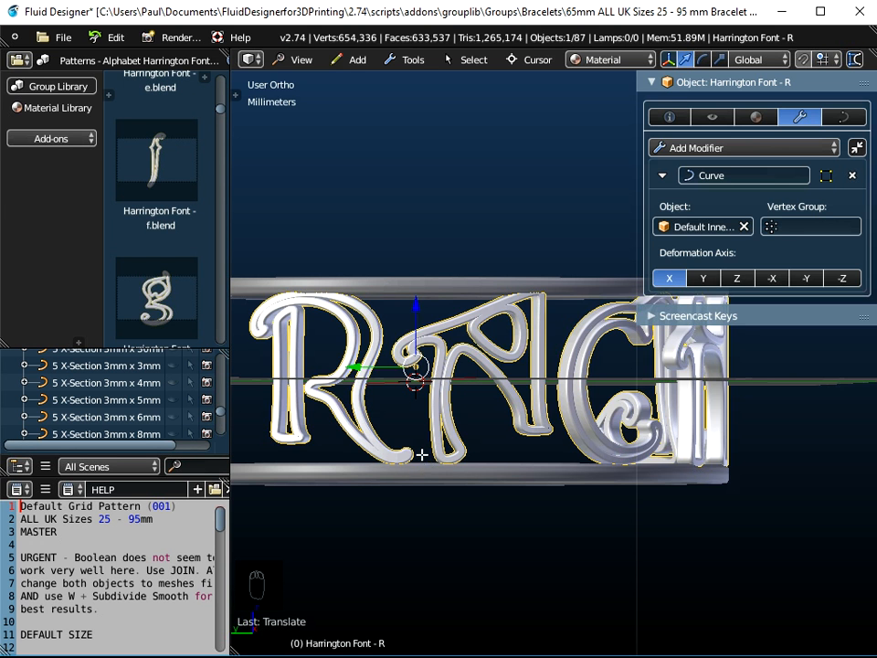
In the name's curve, move the lowest control point of the R's leg about 0.63 mm down along Z with proportional editing.
{"action": "key", "text": "Tab"}
{"action": "left_click", "coordinate": [285, 60]}
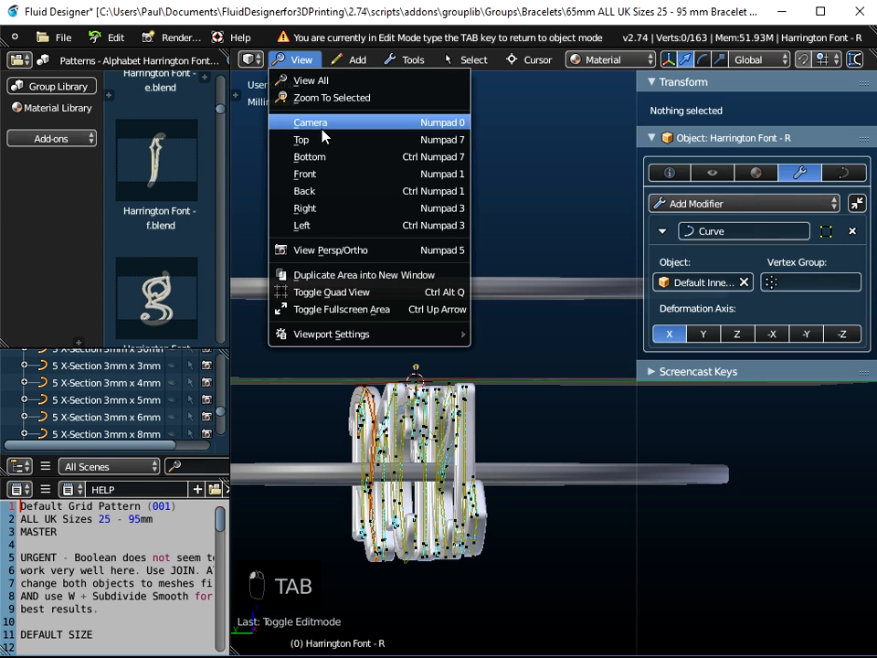
{"action": "left_click", "coordinate": [317, 174]}
{"action": "scroll", "coordinate": [363, 382], "scroll_direction": "down", "scroll_amount": 3}
{"action": "middle_click_drag", "start_coordinate": [486, 420], "coordinate": [290, 379], "text": "shift"}
{"action": "scroll", "coordinate": [488, 429], "scroll_direction": "up", "scroll_amount": 8}
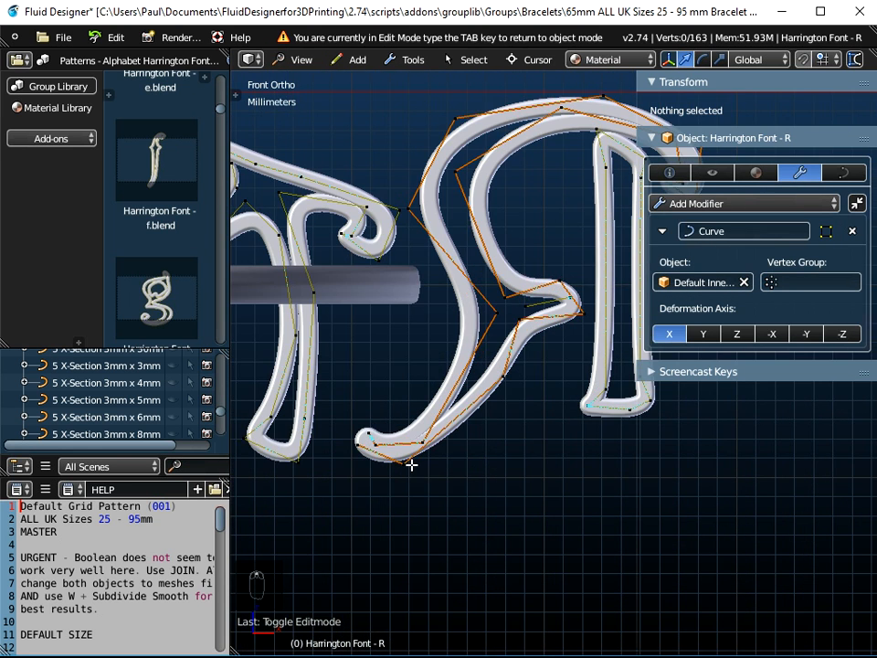
{"action": "right_click", "coordinate": [406, 463]}
{"action": "scroll", "coordinate": [406, 468], "scroll_direction": "up", "scroll_amount": 1}
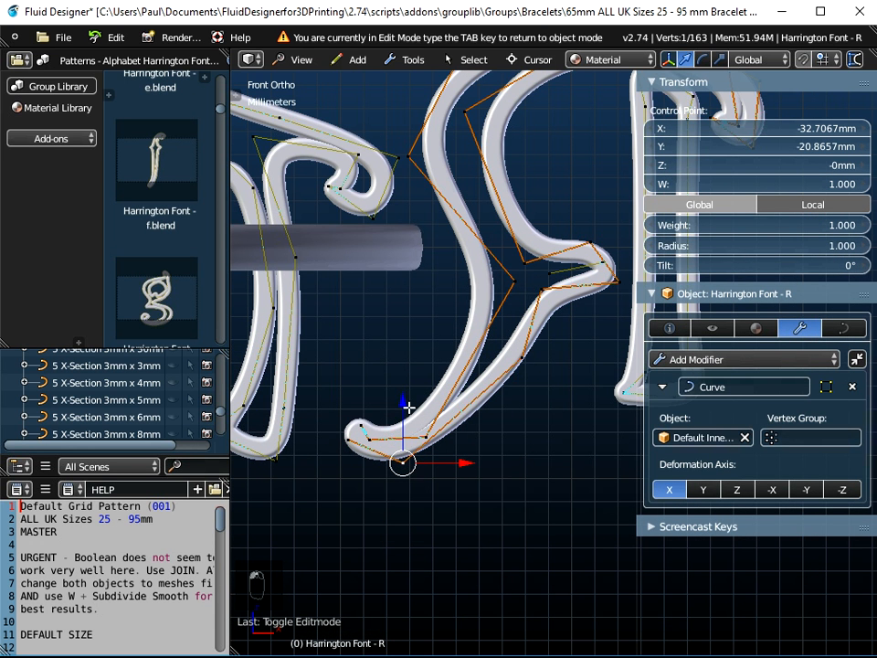
{"action": "key", "text": "g"}
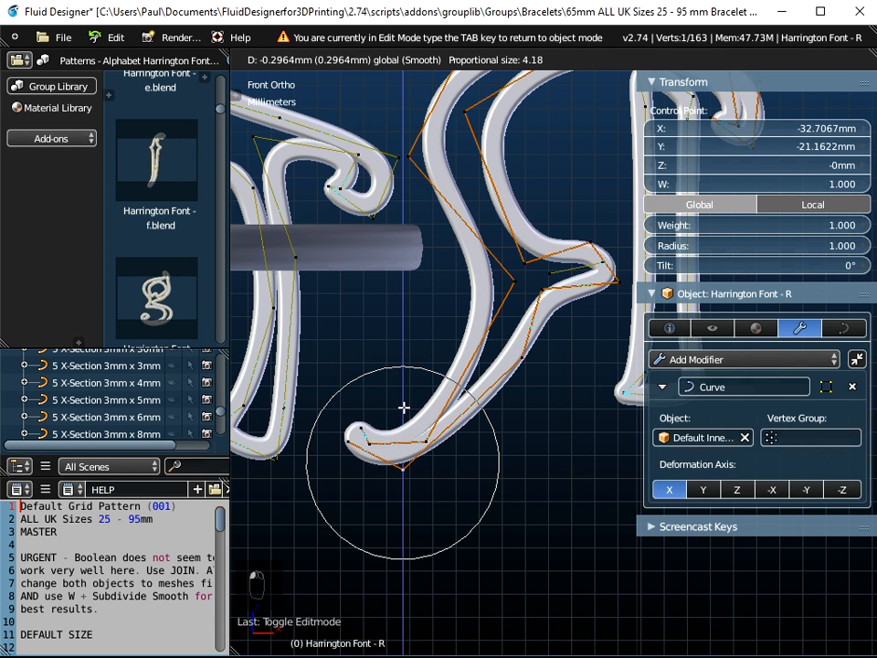
{"action": "left_click", "coordinate": [394, 430]}
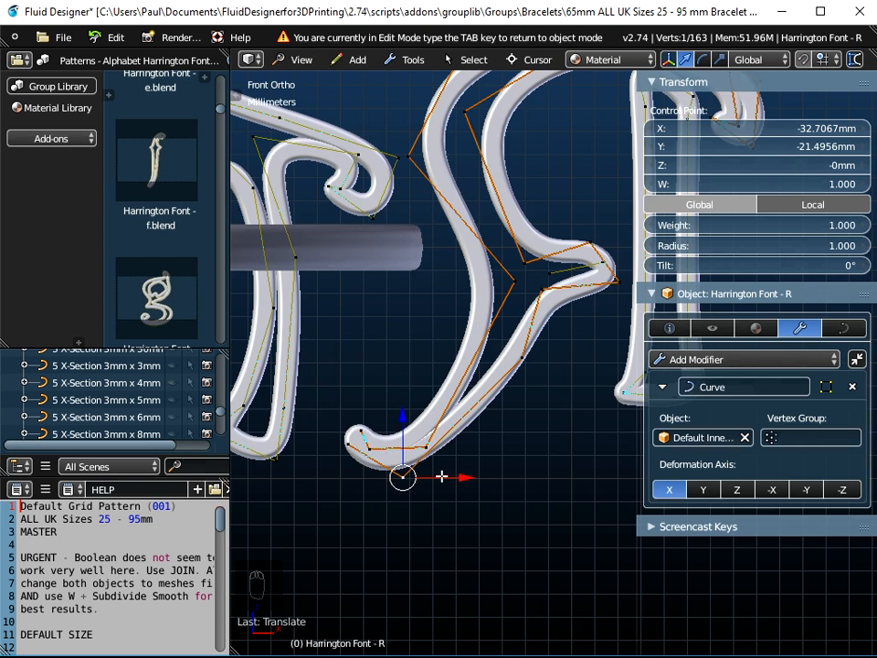
{"action": "scroll", "coordinate": [441, 475], "scroll_direction": "down", "scroll_amount": 8}
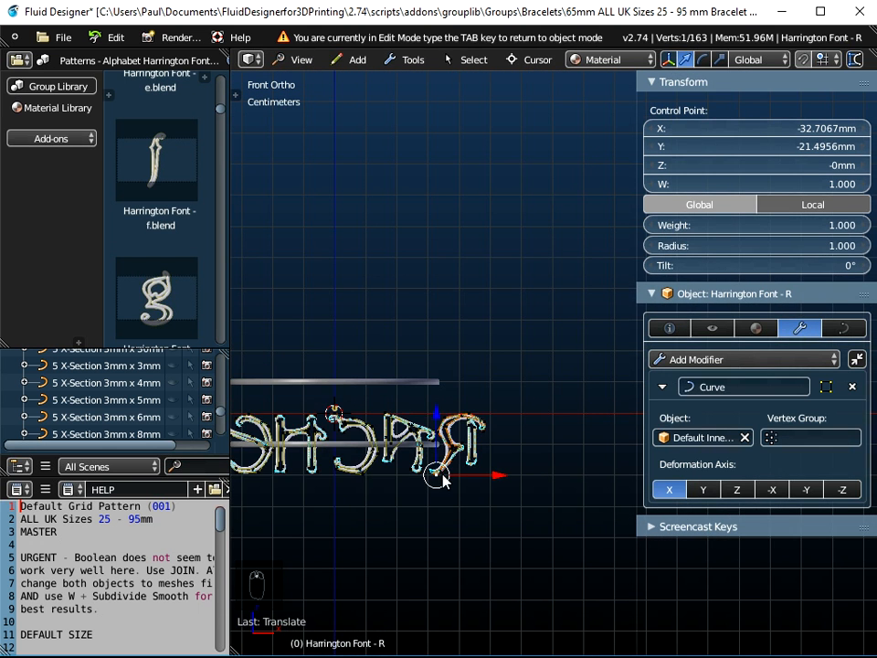
{"action": "key", "text": "Tab"}
Inspect the contact between the R's leg and the lower ring, and the fit of the name on the whole bracelet.
{"action": "middle_click_drag", "start_coordinate": [383, 469], "coordinate": [610, 467], "text": "shift"}
{"action": "scroll", "coordinate": [435, 456], "scroll_direction": "up", "scroll_amount": 8}
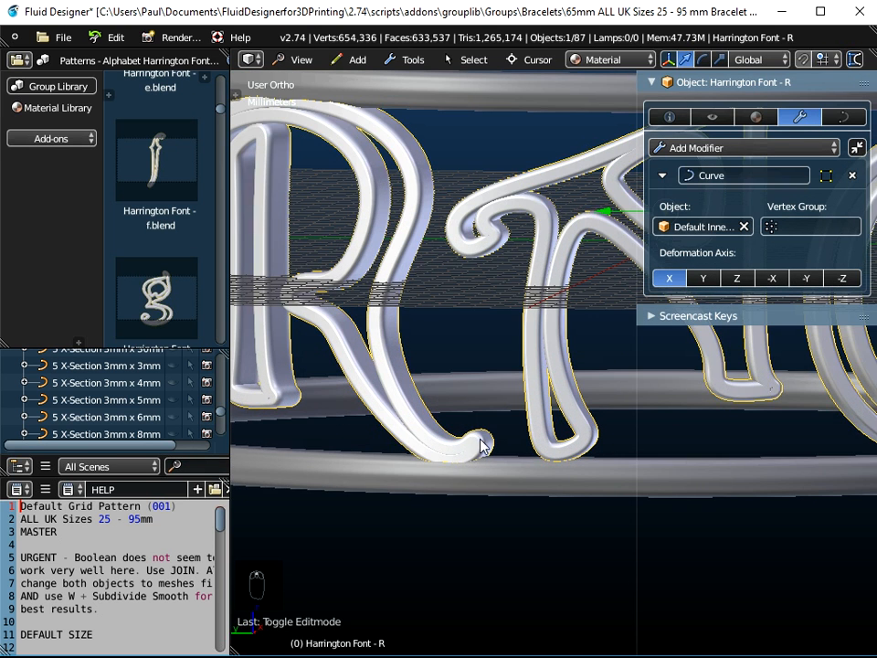
{"action": "middle_click_drag", "start_coordinate": [472, 464], "coordinate": [487, 436]}
{"action": "middle_click_drag", "start_coordinate": [497, 393], "coordinate": [499, 412]}
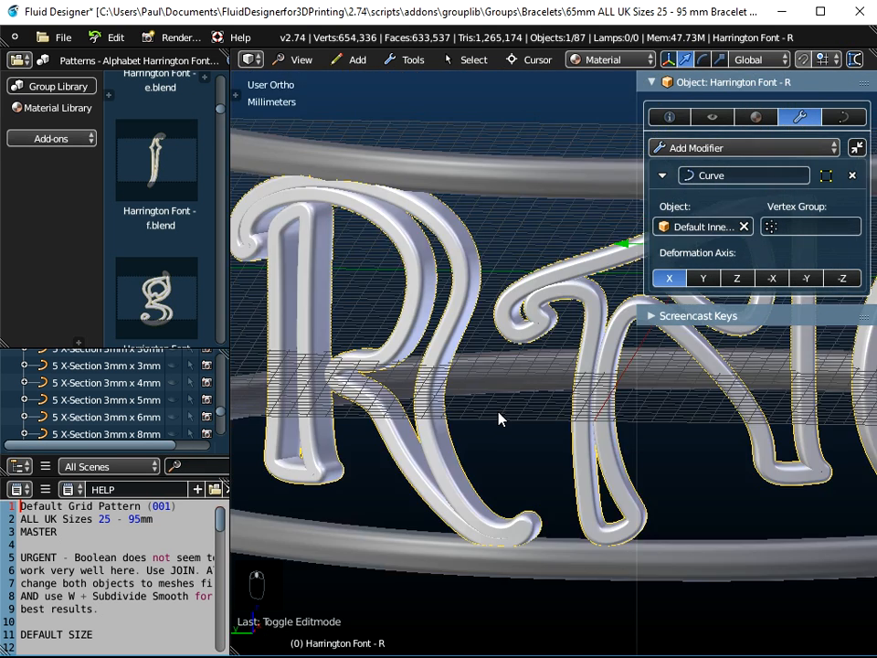
{"action": "scroll", "coordinate": [499, 412], "scroll_direction": "down", "scroll_amount": 1}
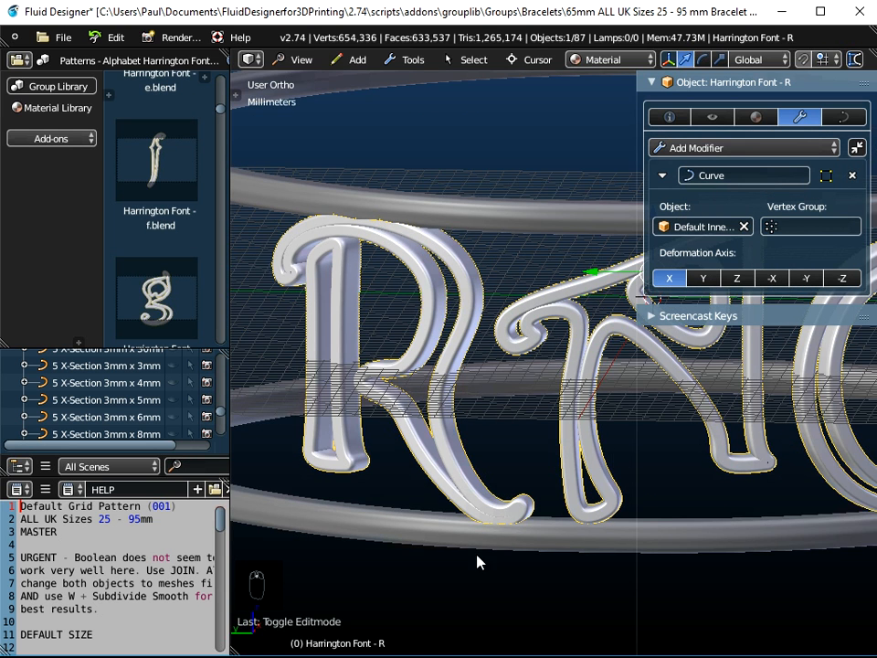
{"action": "scroll", "coordinate": [505, 517], "scroll_direction": "down", "scroll_amount": 1}
{"action": "scroll", "coordinate": [506, 502], "scroll_direction": "down", "scroll_amount": 2}
{"action": "middle_click_drag", "start_coordinate": [511, 493], "coordinate": [489, 347], "text": "shift"}
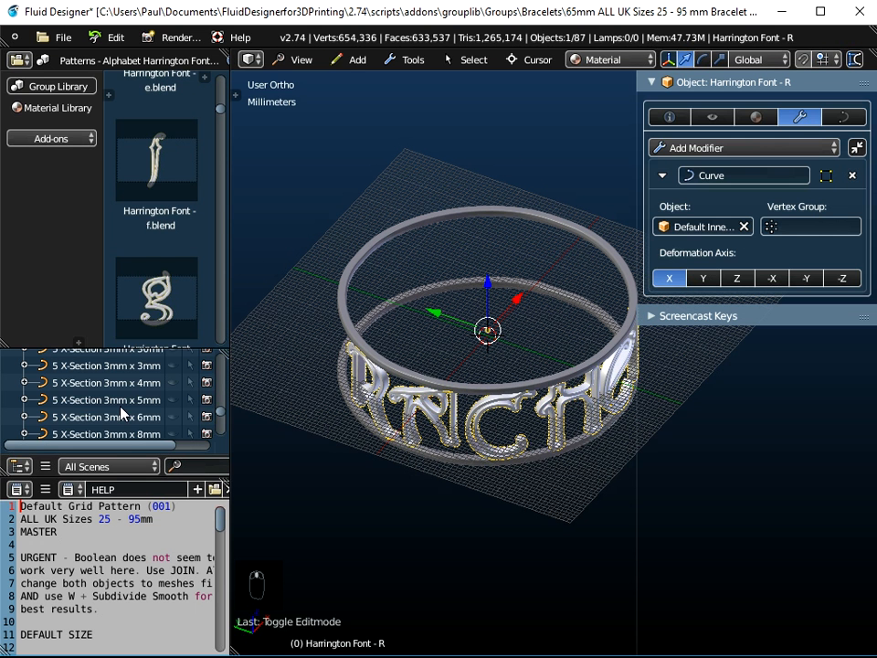
Unhide the Zodiac - Cancer Pattern and the Zodiac Eastern - Dog Pattern so both show on the bracelet.
{"action": "scroll", "coordinate": [121, 411], "scroll_direction": "down", "scroll_amount": 5}
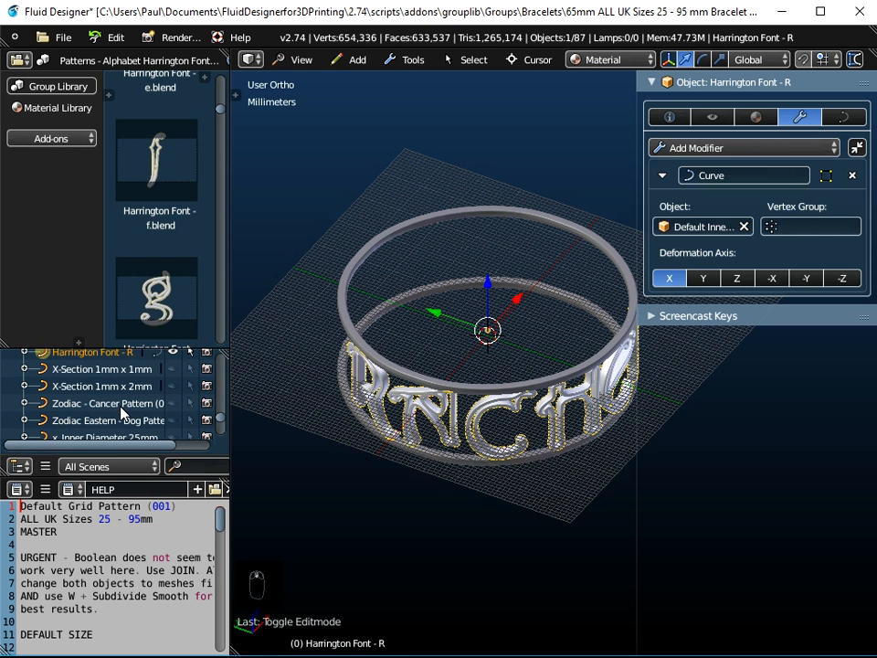
{"action": "left_click", "coordinate": [174, 403]}
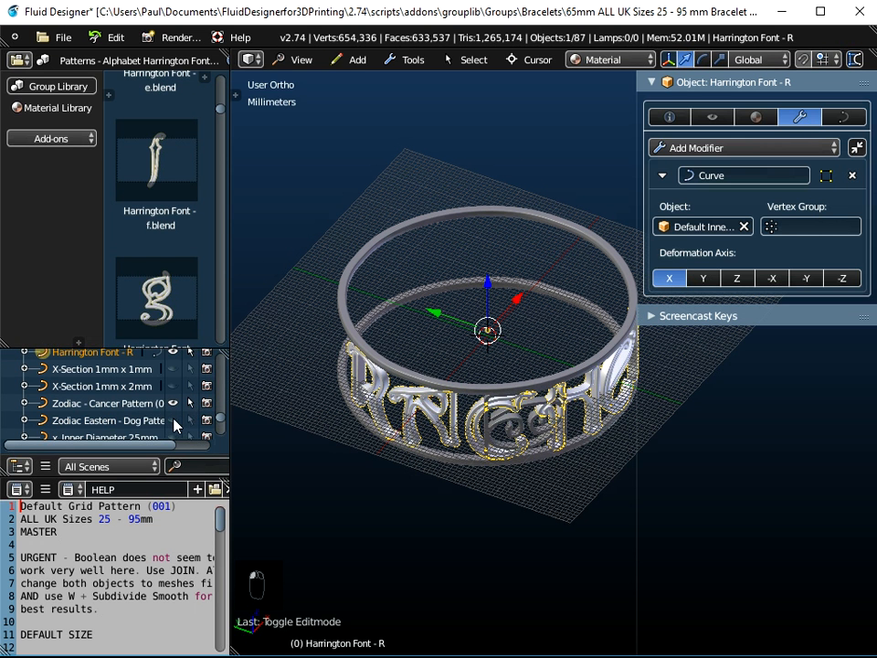
{"action": "left_click", "coordinate": [173, 420]}
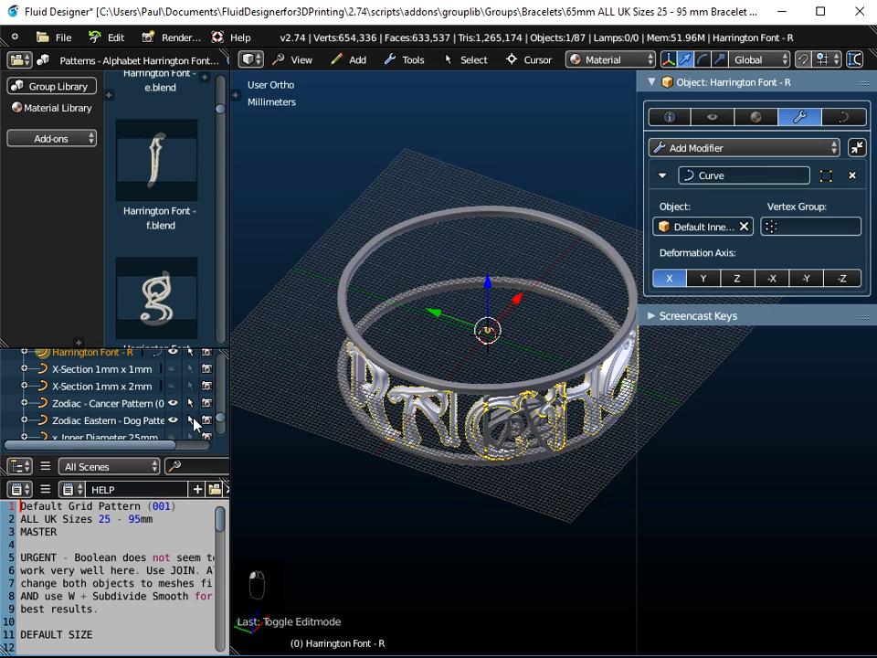
{"action": "middle_click_drag", "start_coordinate": [512, 446], "coordinate": [490, 382]}
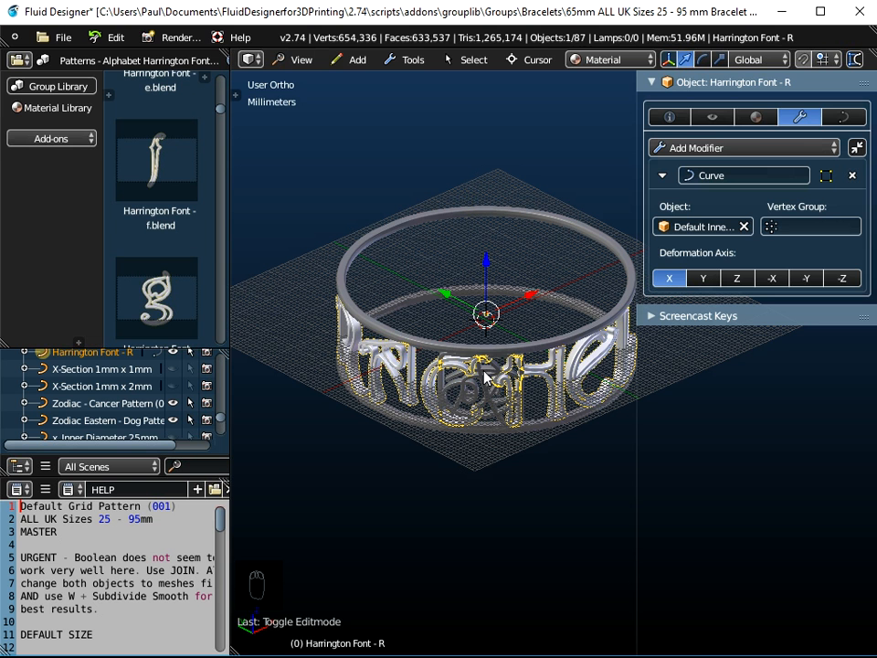
{"action": "left_click_drag", "start_coordinate": [637, 429], "coordinate": [708, 416]}
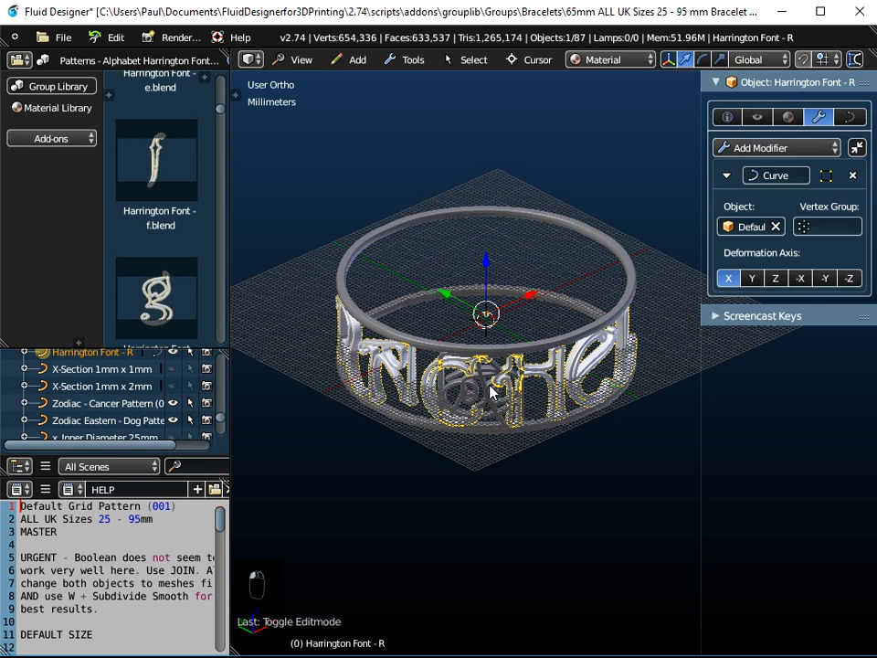
Convert the Zodiac Eastern - Dog Pattern curve to a mesh and check it up close.
{"action": "left_click", "coordinate": [95, 403]}
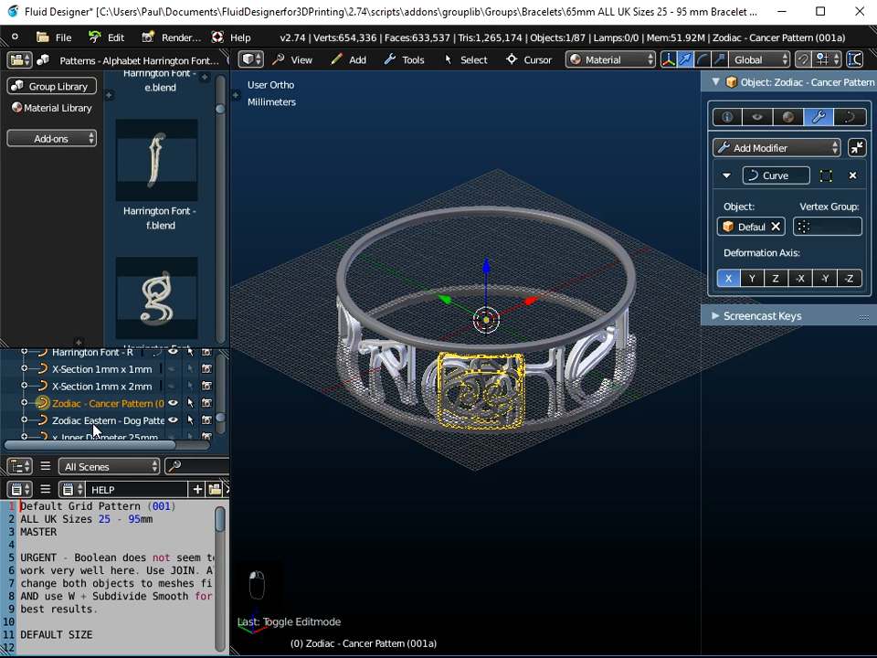
{"action": "left_click", "coordinate": [94, 422]}
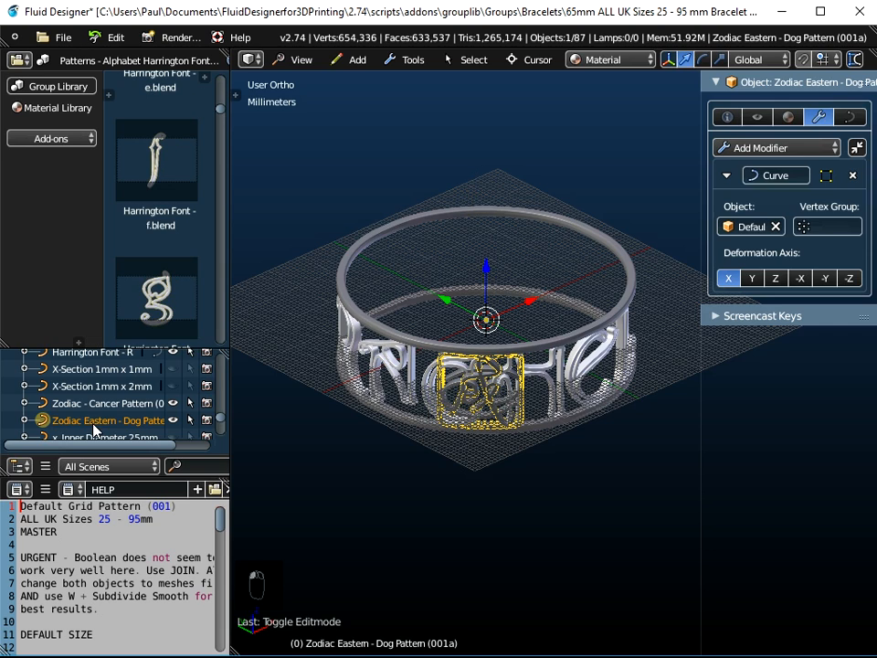
{"action": "mouse_move", "coordinate": [446, 421]}
{"action": "middle_mouse_down"}
{"action": "mouse_move", "coordinate": [453, 434]}
{"action": "mouse_move", "coordinate": [438, 493]}
{"action": "mouse_move", "coordinate": [458, 433]}
{"action": "middle_mouse_up"}
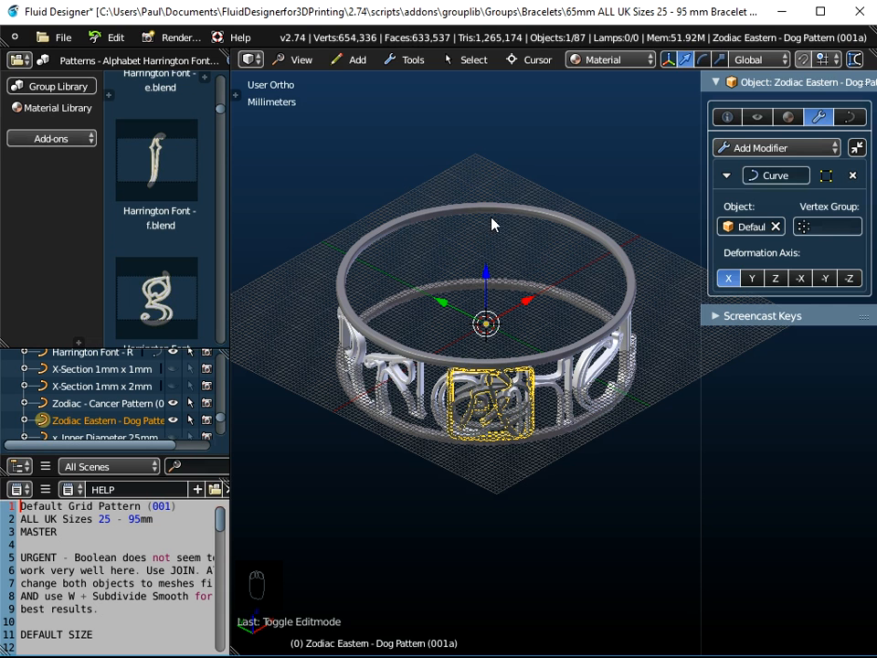
{"action": "left_click", "coordinate": [409, 62]}
{"action": "mouse_move", "coordinate": [416, 81]}
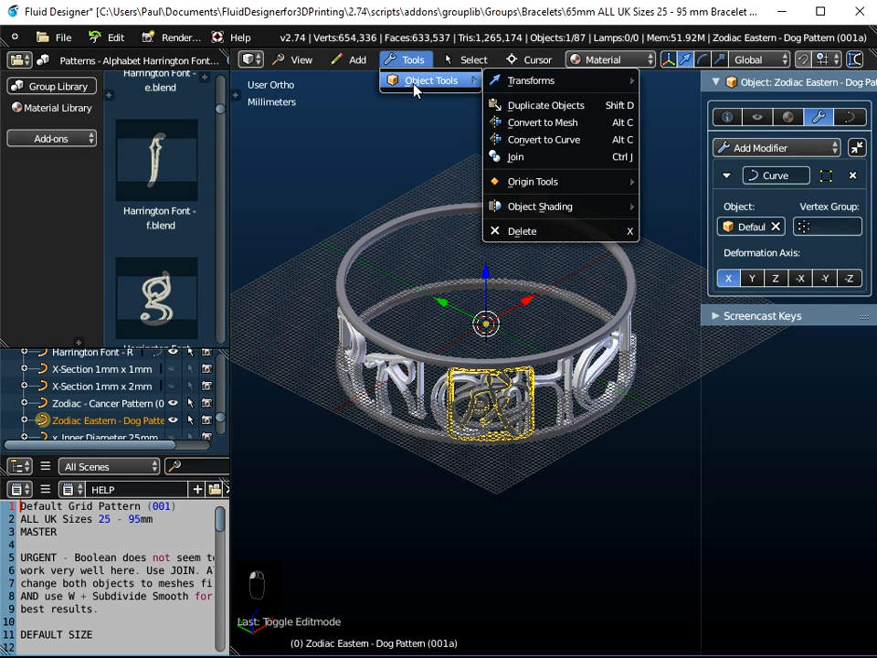
{"action": "left_click", "coordinate": [552, 124]}
{"action": "scroll", "coordinate": [503, 375], "scroll_direction": "up", "scroll_amount": 3}
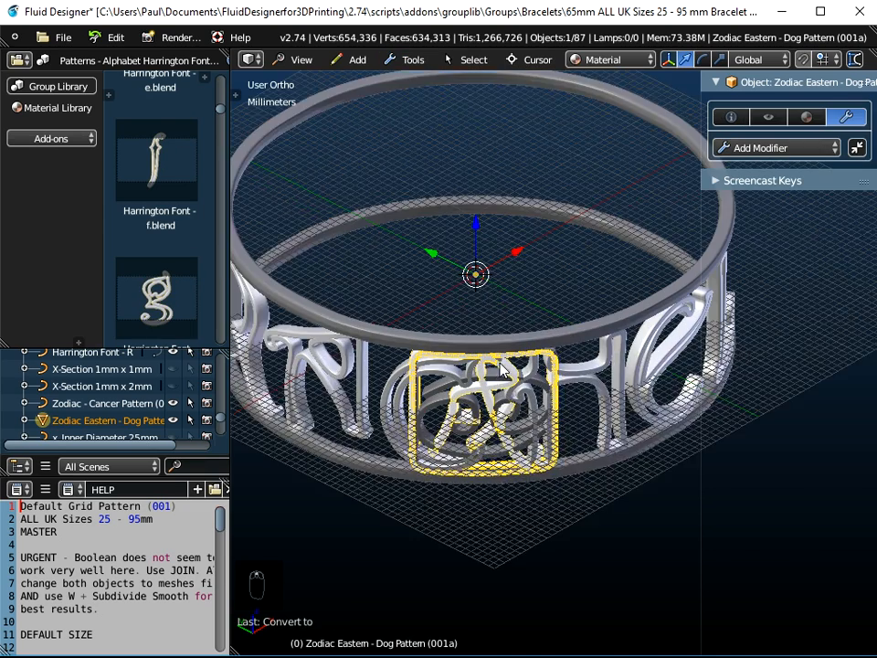
{"action": "scroll", "coordinate": [500, 377], "scroll_direction": "up", "scroll_amount": 3}
{"action": "middle_click_drag", "start_coordinate": [507, 463], "coordinate": [511, 321]}
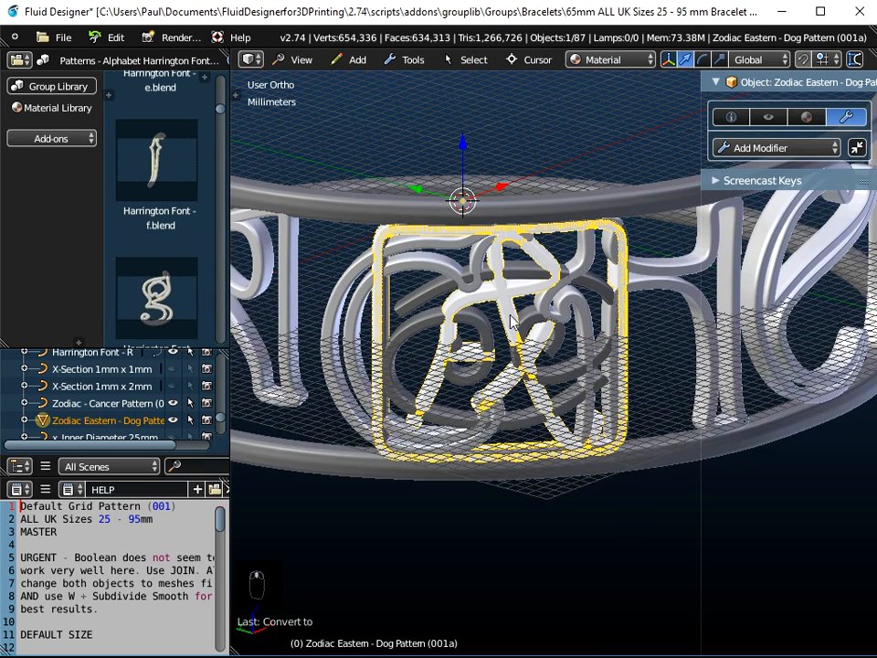
Display the Dog pattern's object dimensions and rotation, and set its Y rotation to 0°.
{"action": "scroll", "coordinate": [508, 322], "scroll_direction": "down", "scroll_amount": 5}
{"action": "middle_click_drag", "start_coordinate": [507, 327], "coordinate": [512, 393]}
{"action": "left_click", "coordinate": [735, 117]}
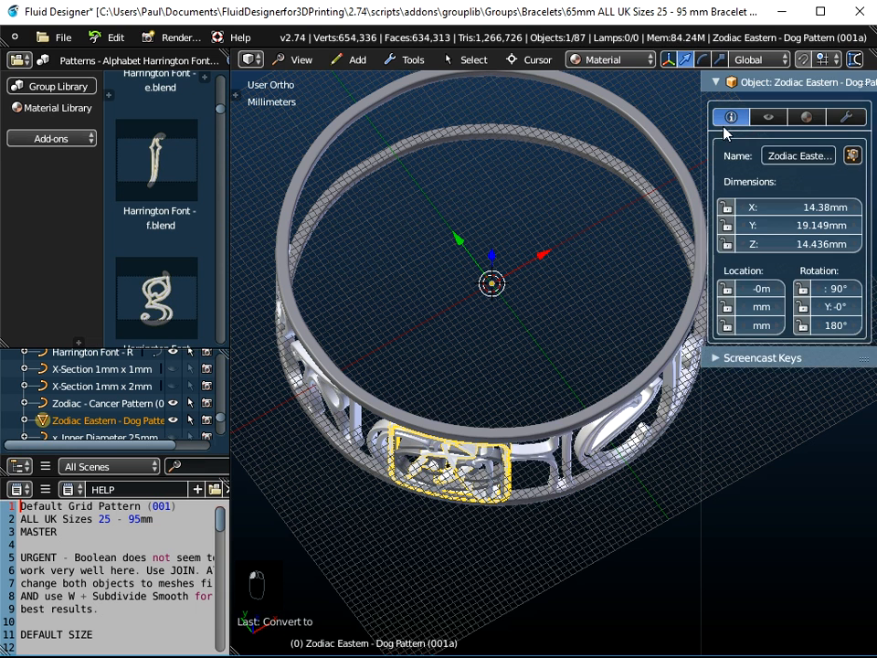
{"action": "left_click_drag", "start_coordinate": [708, 140], "coordinate": [620, 140]}
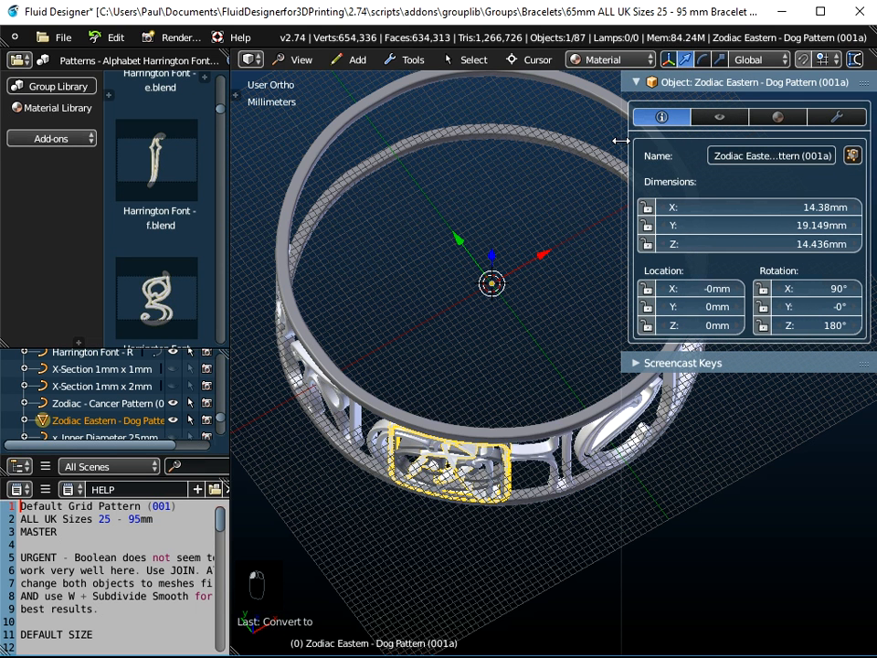
{"action": "left_click_drag", "start_coordinate": [806, 307], "coordinate": [757, 311]}
{"action": "left_click", "coordinate": [803, 307]}
{"action": "type", "text": "0"}
{"action": "key", "text": "Return"}
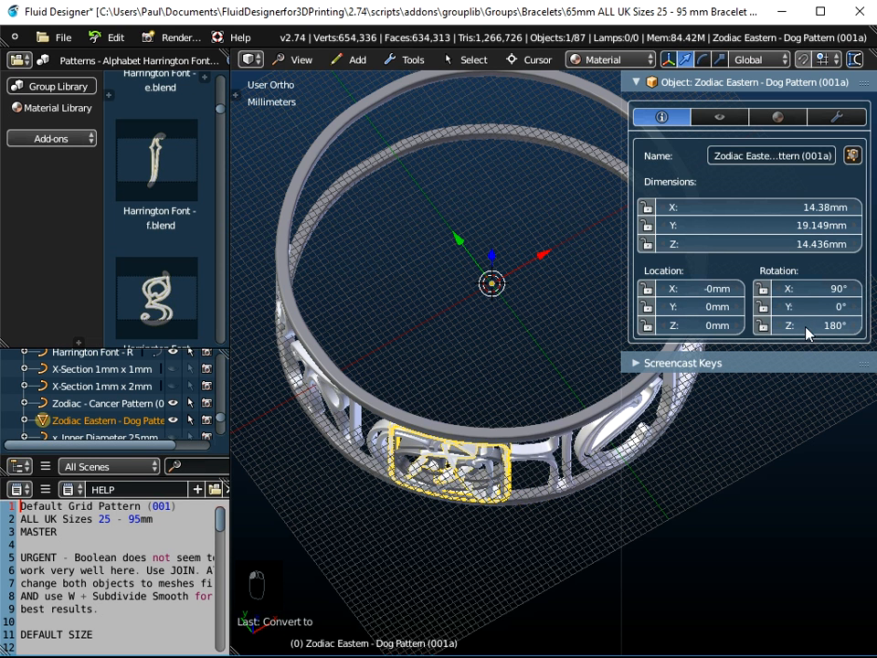
Try to swing the Dog pattern around the bracelet with a Z rotation of 341°, and undo that rotation.
{"action": "left_click_drag", "start_coordinate": [816, 327], "coordinate": [872, 326]}
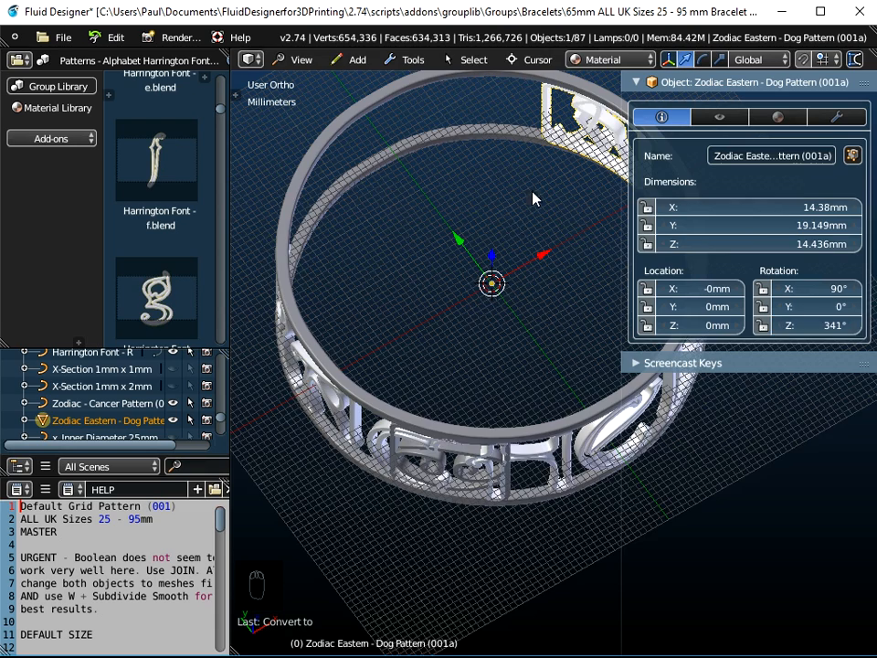
{"action": "middle_click_drag", "start_coordinate": [548, 187], "coordinate": [508, 167]}
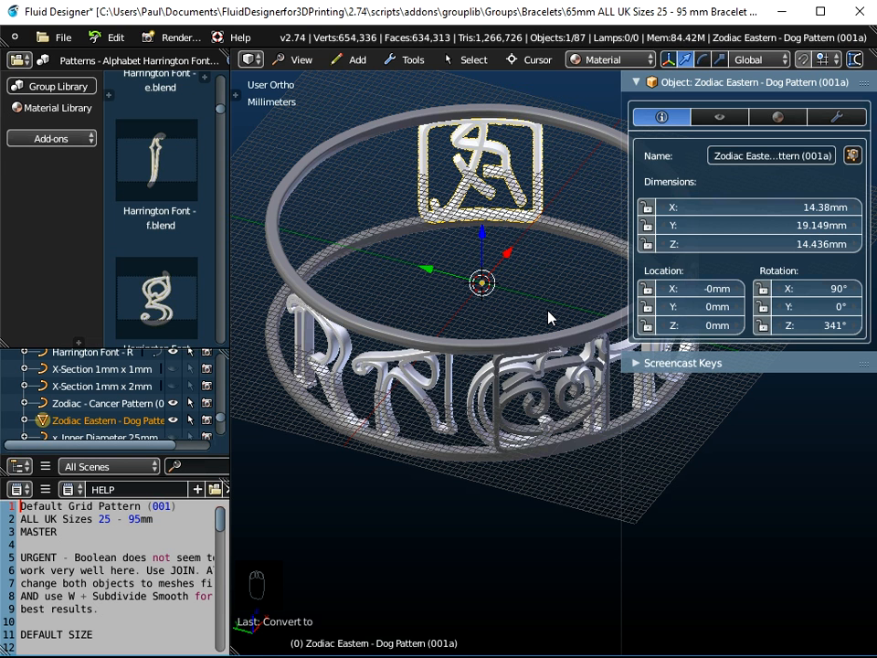
{"action": "key", "text": "ctrl+z"}
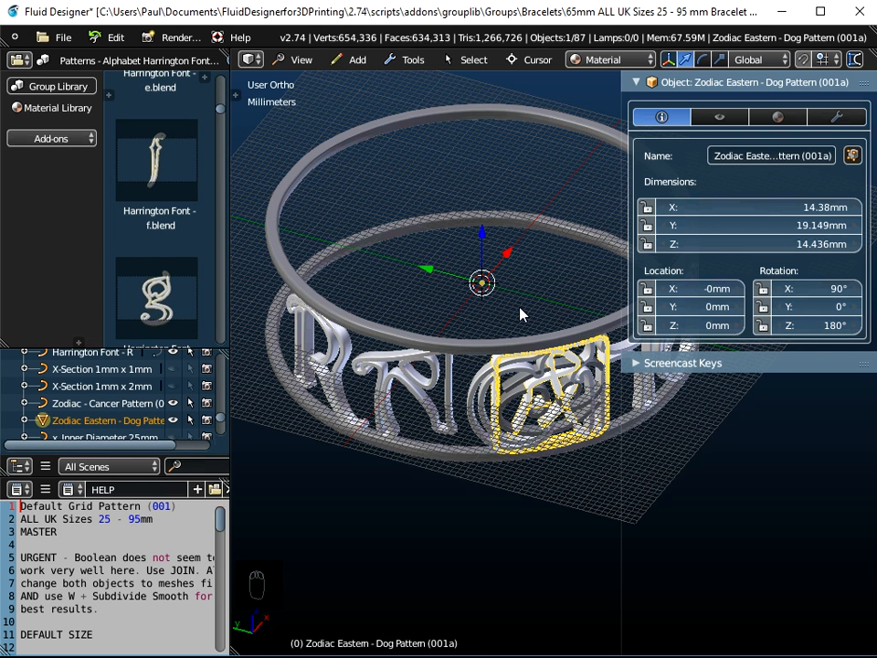
Apply the Dog pattern's rotation to its mesh data.
{"action": "middle_click_drag", "start_coordinate": [519, 314], "coordinate": [482, 298], "text": "shift"}
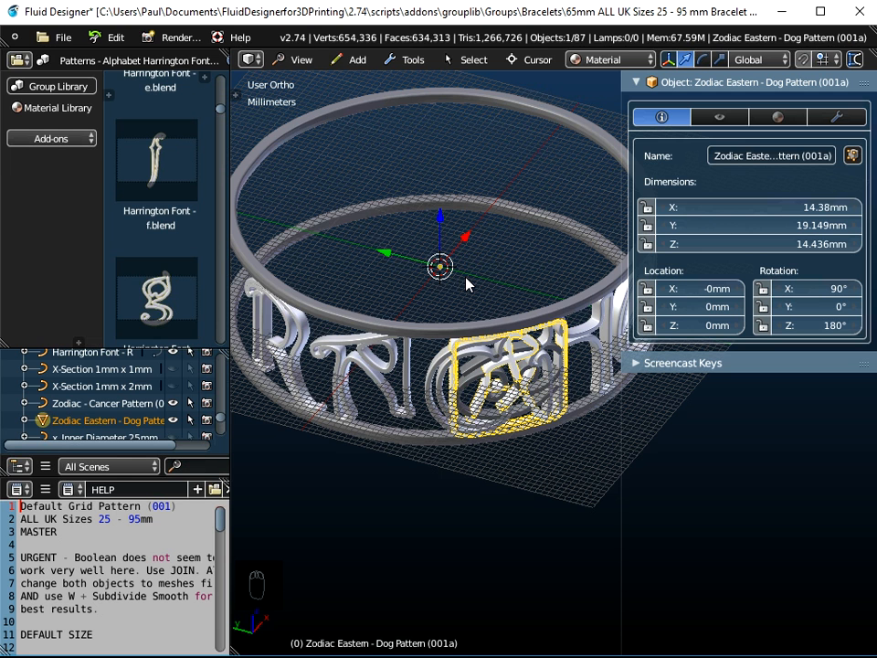
{"action": "key", "text": "ctrl+a"}
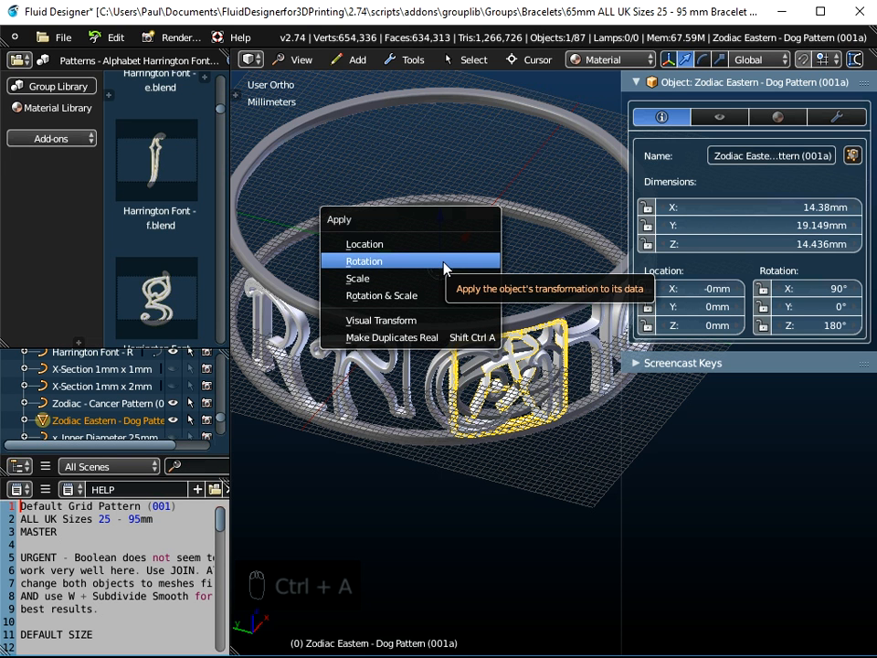
{"action": "left_click", "coordinate": [445, 268]}
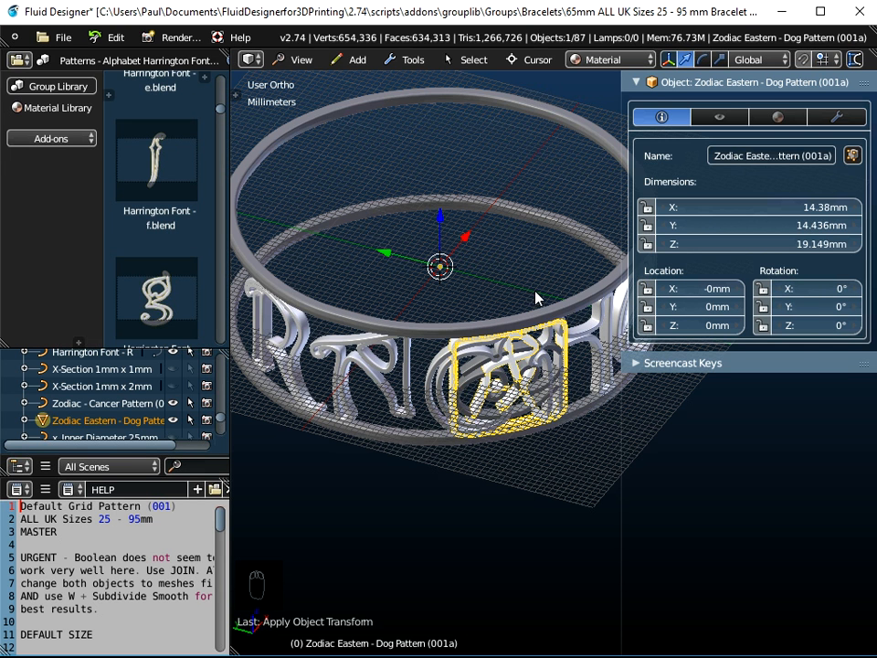
Set the Dog pattern's Z rotation to 120° and check where it sits between the rings.
{"action": "left_click", "coordinate": [814, 326]}
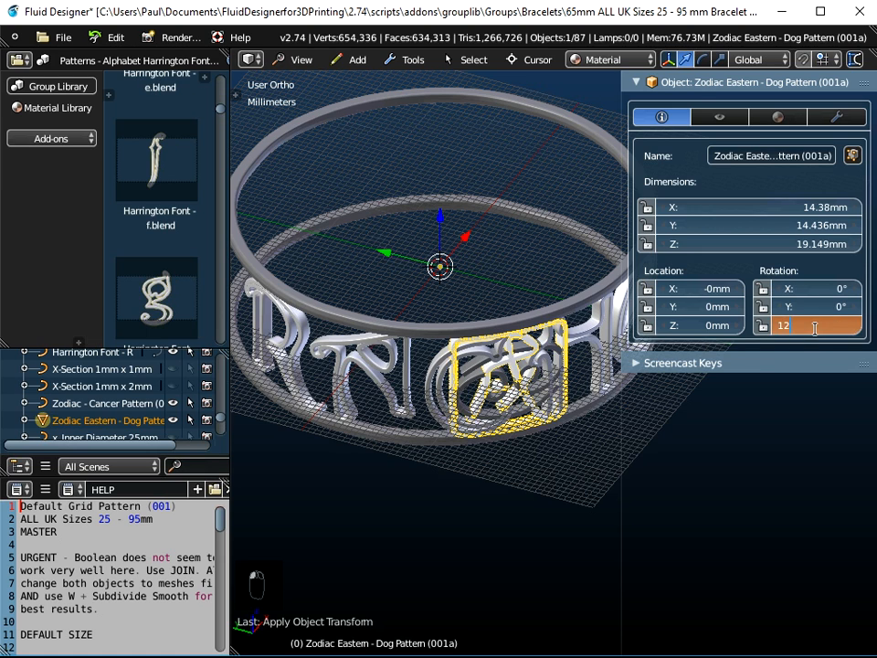
{"action": "type", "text": "120"}
{"action": "key", "text": "Return"}
{"action": "middle_click_drag", "start_coordinate": [524, 370], "coordinate": [467, 408]}
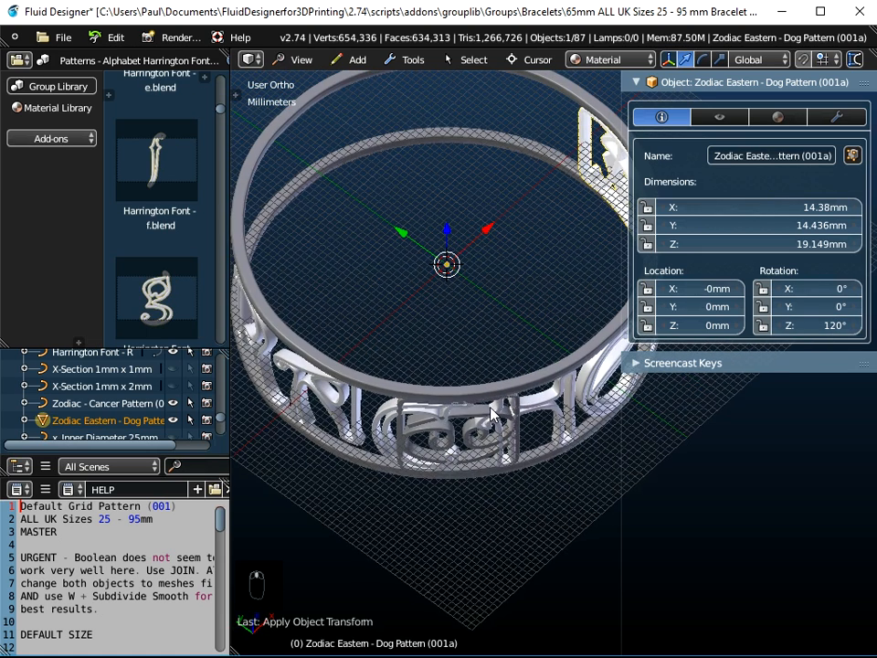
{"action": "middle_click_drag", "start_coordinate": [486, 365], "coordinate": [415, 339]}
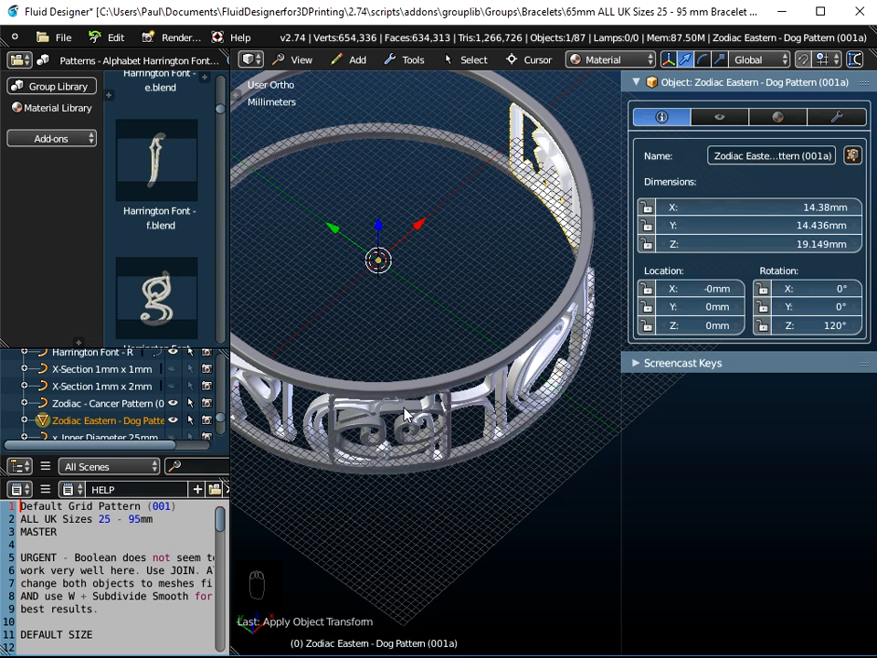
{"action": "middle_click_drag", "start_coordinate": [415, 295], "coordinate": [525, 176]}
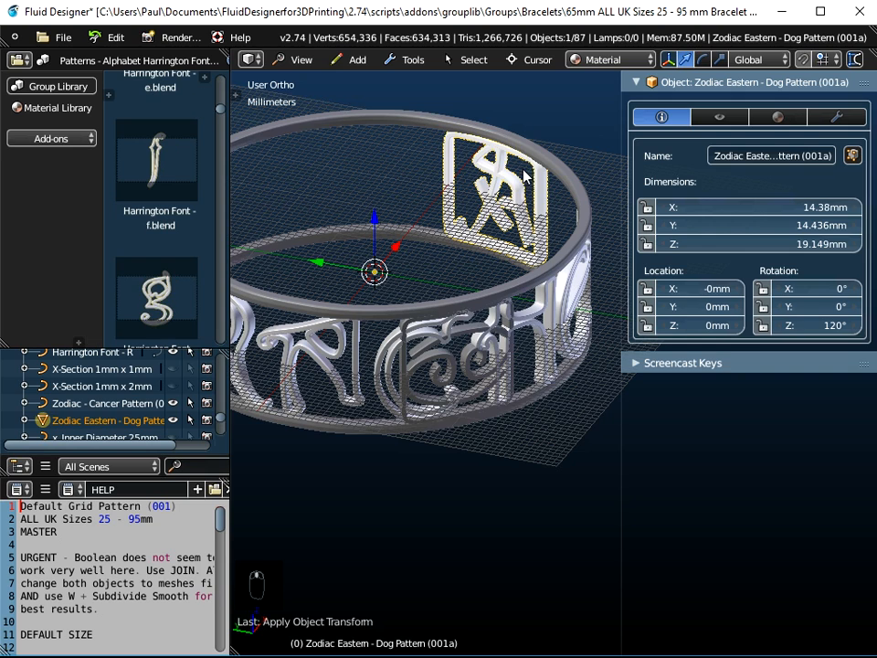
{"action": "middle_click_drag", "start_coordinate": [501, 180], "coordinate": [447, 219]}
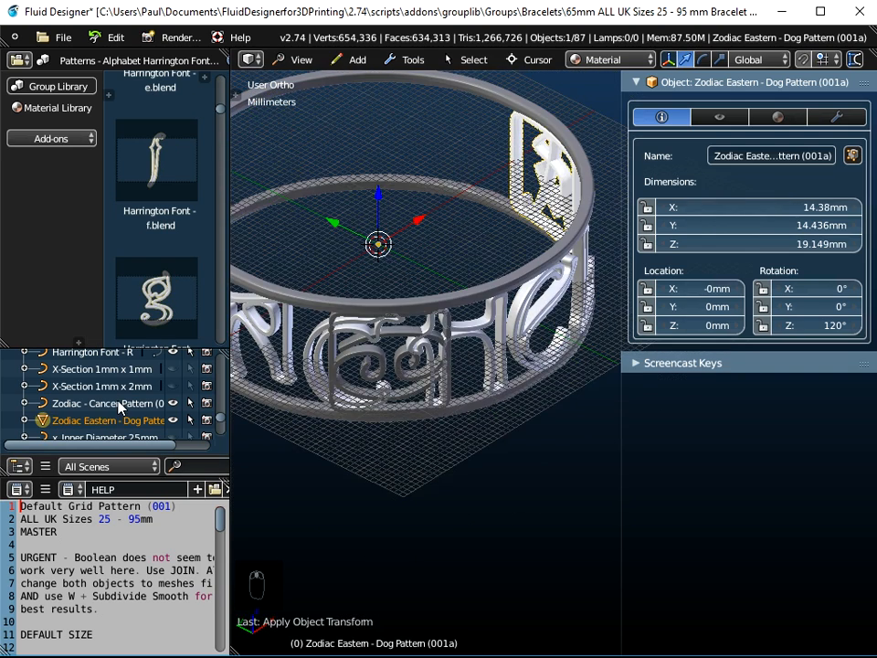
Convert the Zodiac - Cancer Pattern to a mesh and apply its rotation.
{"action": "left_click", "coordinate": [117, 403]}
{"action": "left_click", "coordinate": [416, 60]}
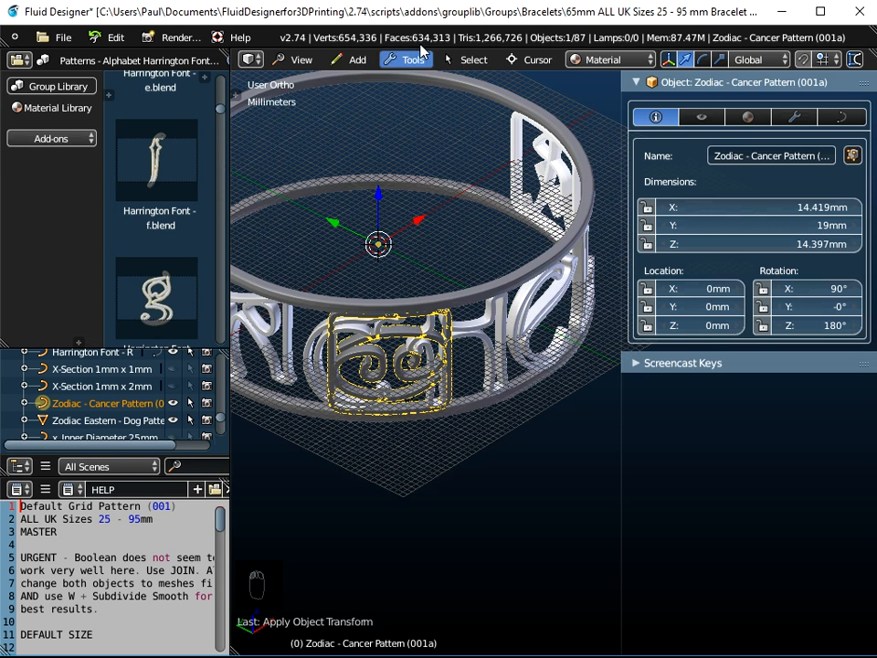
{"action": "mouse_move", "coordinate": [421, 81]}
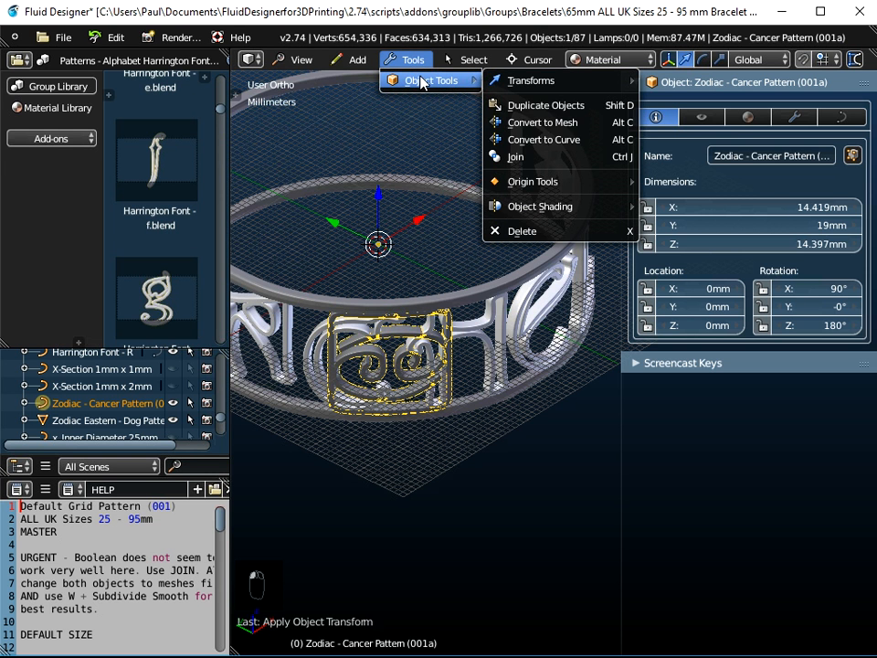
{"action": "left_click", "coordinate": [515, 122]}
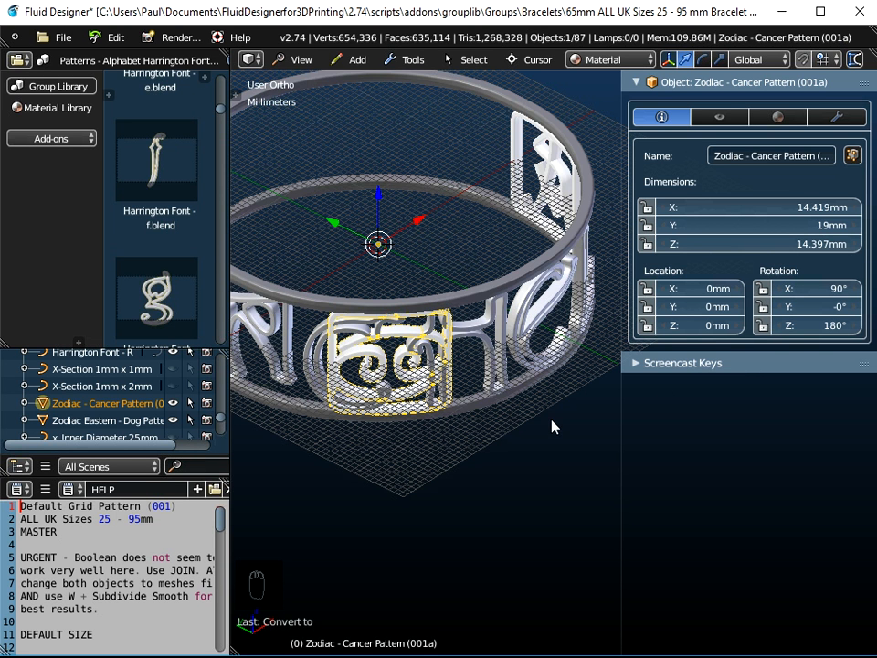
{"action": "key", "text": "ctrl+a"}
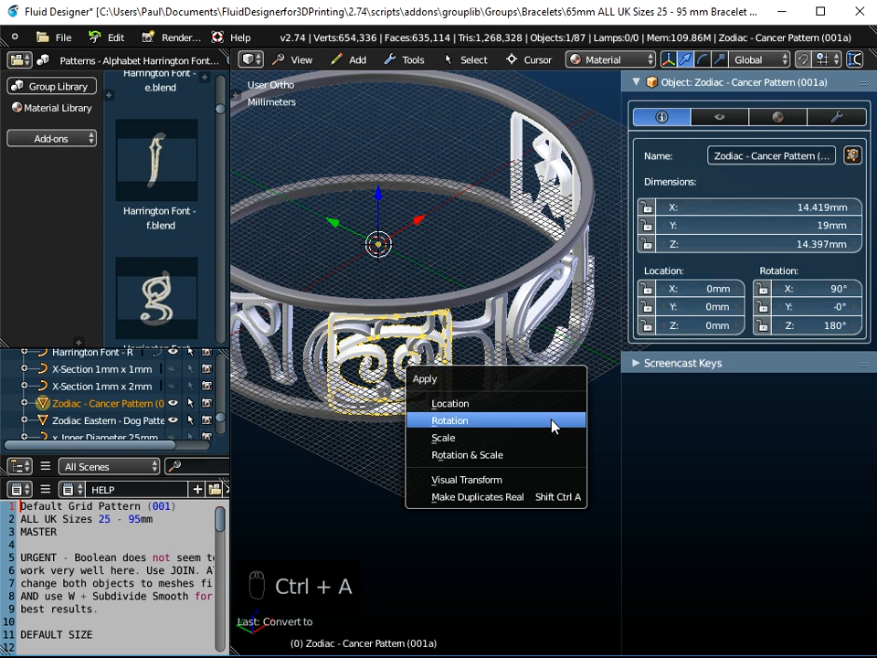
{"action": "left_click", "coordinate": [553, 421]}
Set the Cancer pattern's Z rotation to -120° and check the spacing of both zodiac patterns around the bracelet.
{"action": "mouse_move", "coordinate": [815, 325]}
{"action": "left_mouse_down"}
{"action": "mouse_move", "coordinate": [872, 325]}
{"action": "mouse_move", "coordinate": [821, 325]}
{"action": "left_mouse_up"}
{"action": "left_click_drag", "start_coordinate": [822, 325], "coordinate": [730, 326]}
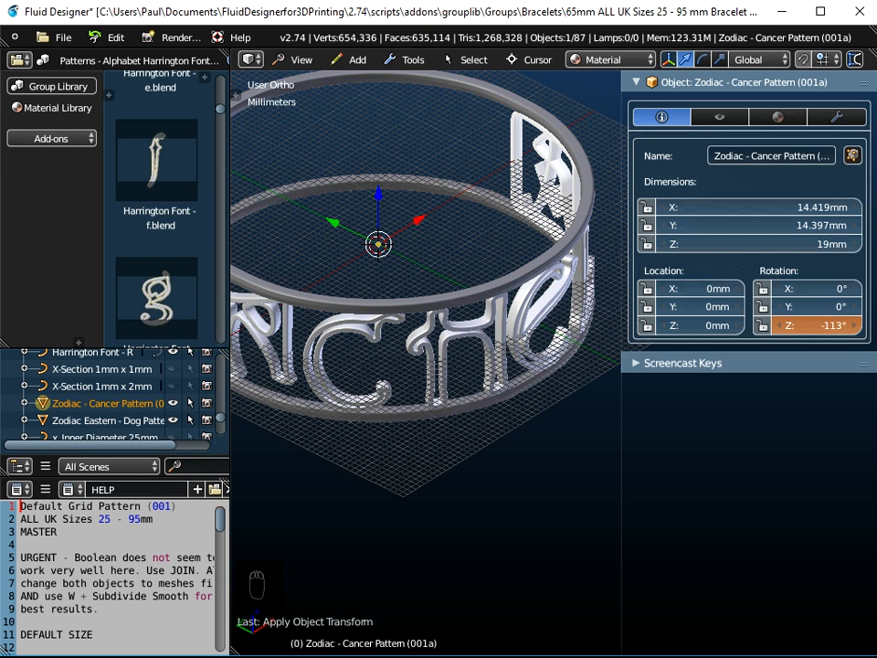
{"action": "left_click", "coordinate": [823, 325]}
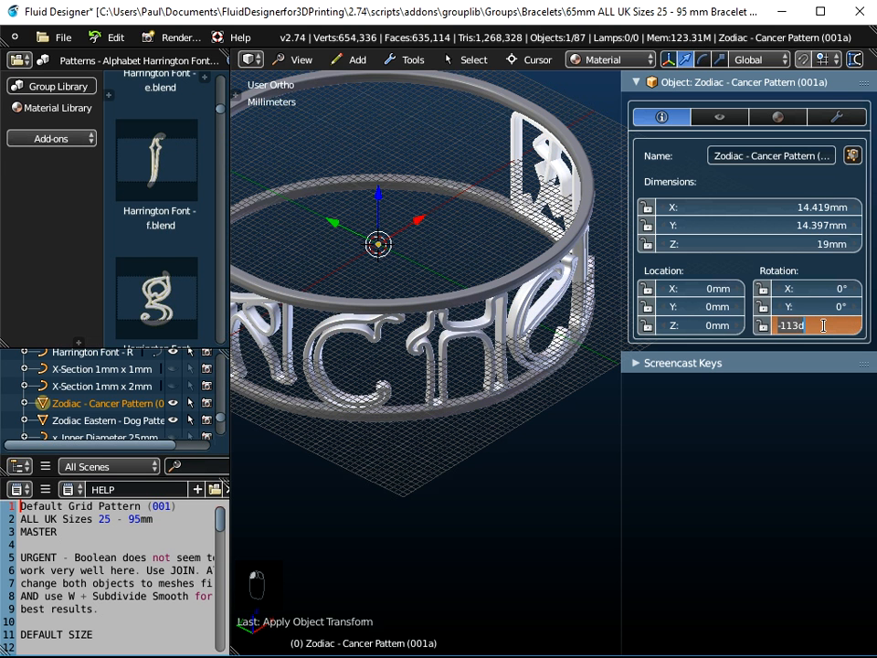
{"action": "type", "text": "-12"}
{"action": "key", "text": "Return"}
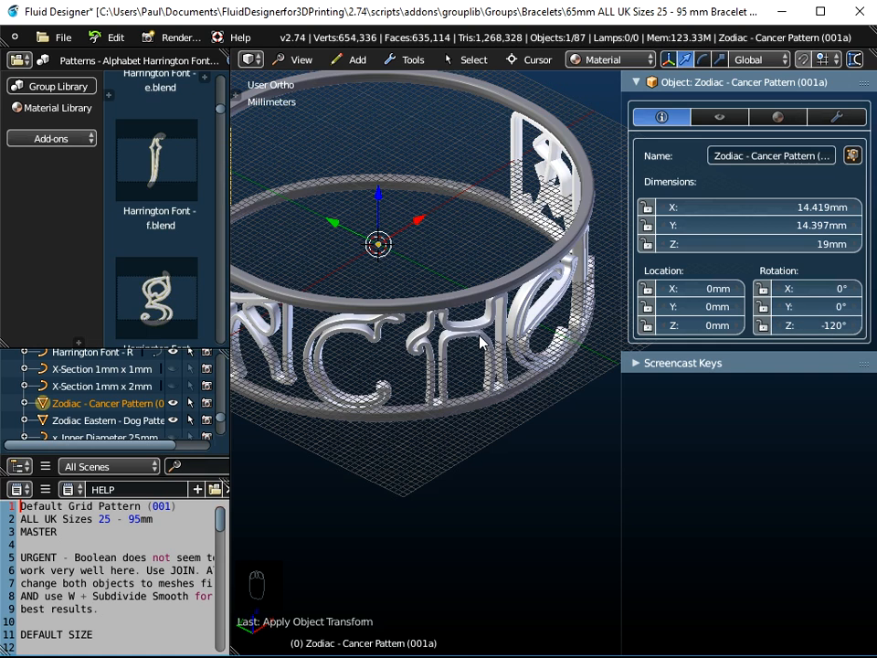
{"action": "scroll", "coordinate": [491, 306], "scroll_direction": "down", "scroll_amount": 2}
{"action": "middle_click_drag", "start_coordinate": [486, 271], "coordinate": [464, 308]}
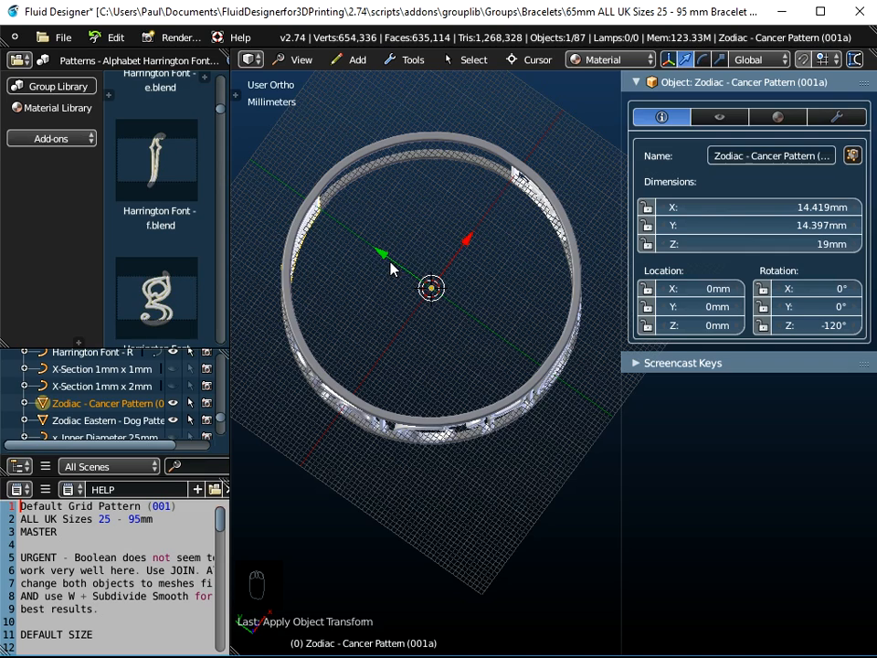
{"action": "middle_click_drag", "start_coordinate": [427, 358], "coordinate": [564, 246]}
{"action": "middle_click_drag", "start_coordinate": [384, 381], "coordinate": [473, 415]}
{"action": "middle_click_drag", "start_coordinate": [422, 403], "coordinate": [371, 439]}
Convert the curved Harrington Font name between the rings to a mesh.
{"action": "middle_click_drag", "start_coordinate": [452, 392], "coordinate": [500, 384], "text": "shift"}
{"action": "scroll", "coordinate": [500, 383], "scroll_direction": "up", "scroll_amount": 3}
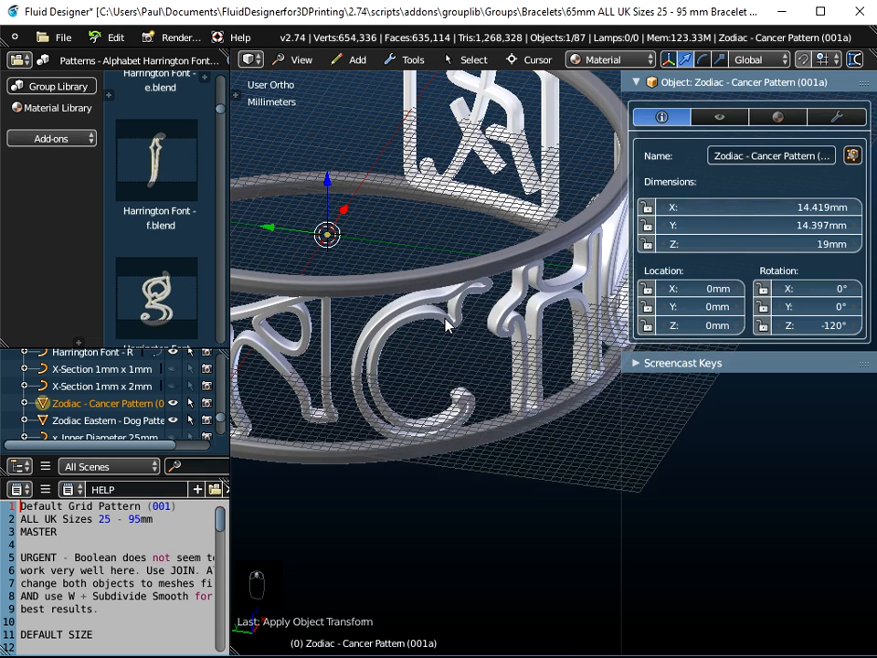
{"action": "right_click", "coordinate": [444, 324]}
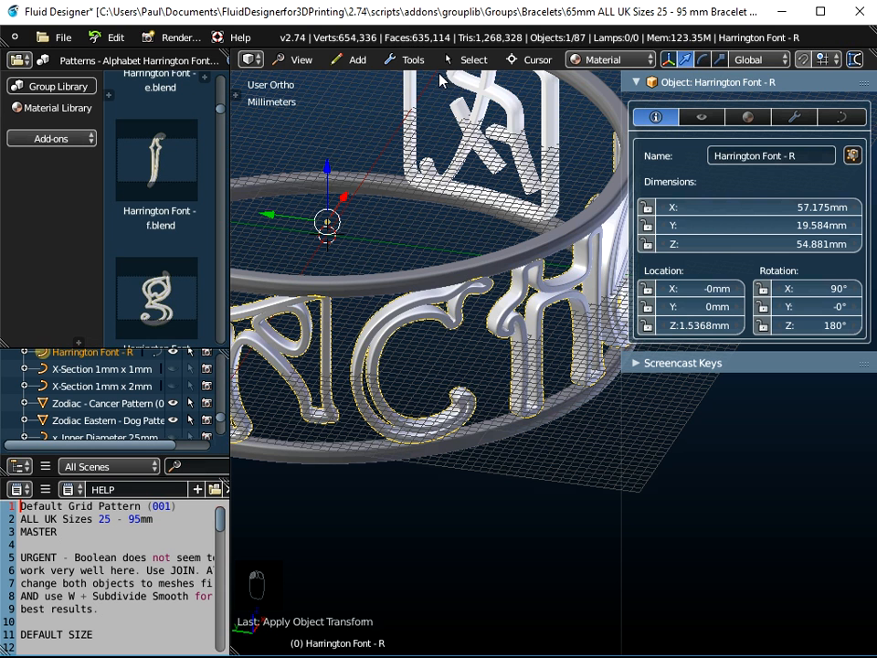
{"action": "left_click", "coordinate": [416, 60]}
{"action": "mouse_move", "coordinate": [457, 88]}
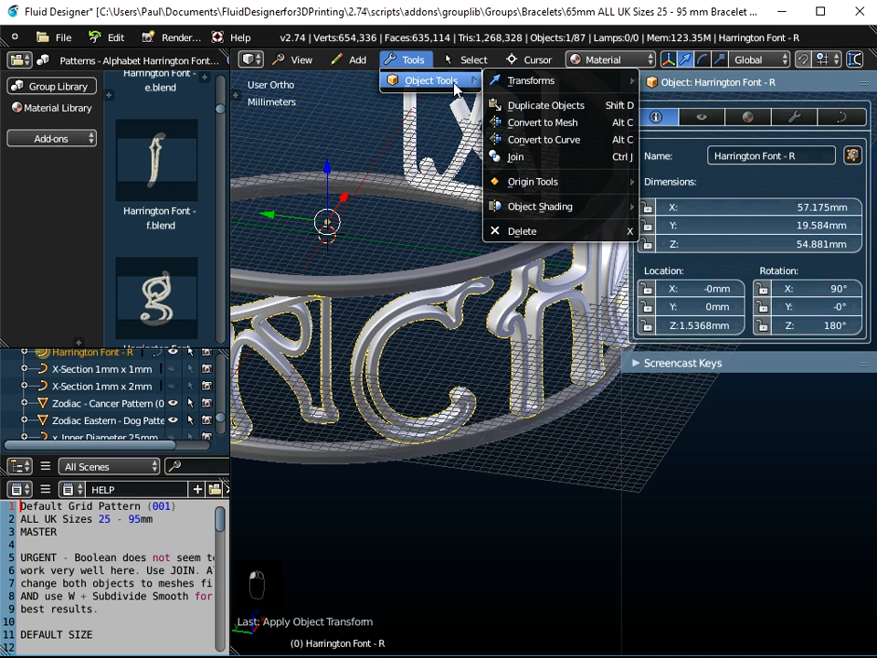
{"action": "left_click", "coordinate": [541, 129]}
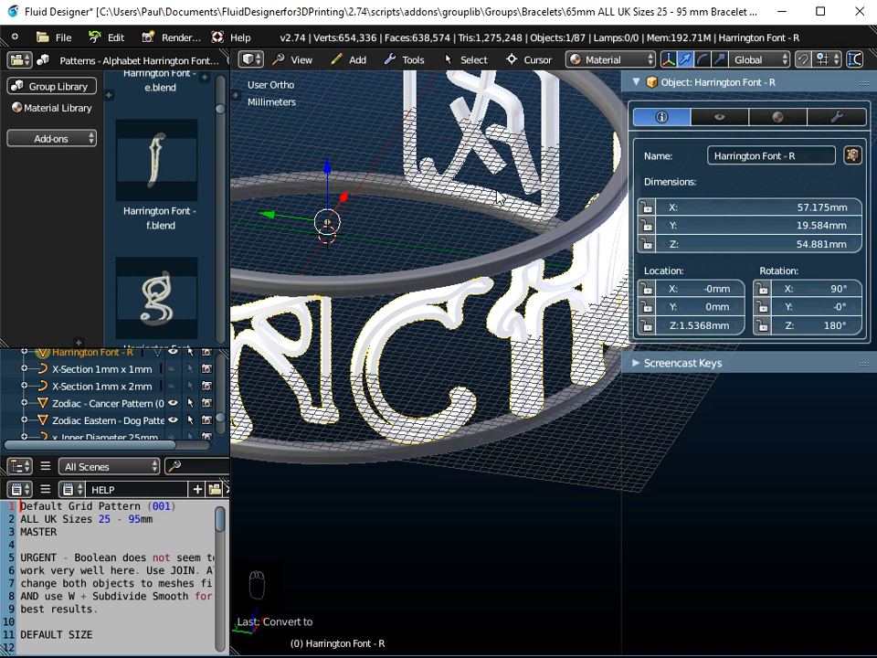
Convert the Default Inner Diameter 65mm ring pair to a mesh.
{"action": "right_click", "coordinate": [384, 285]}
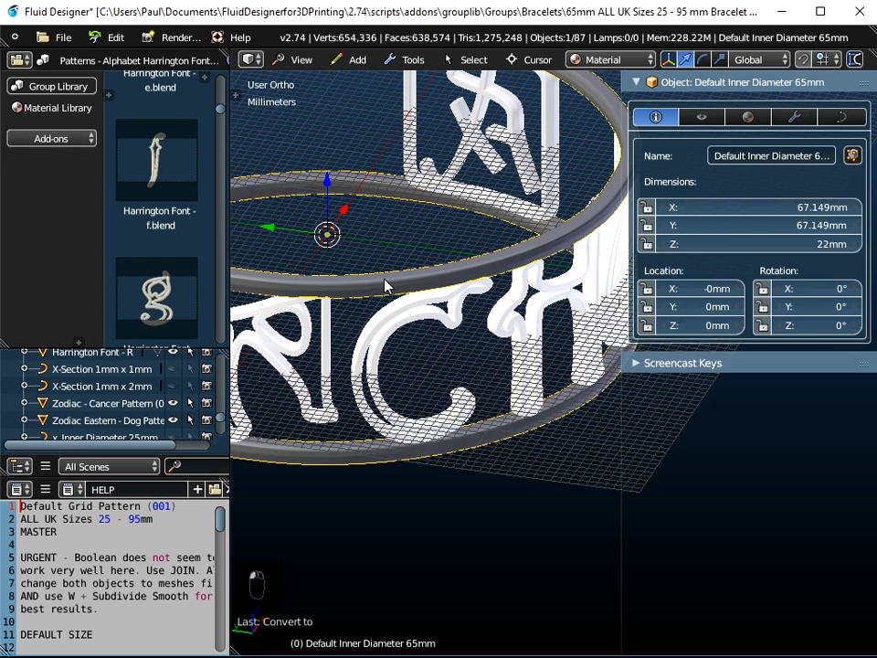
{"action": "left_click", "coordinate": [413, 60]}
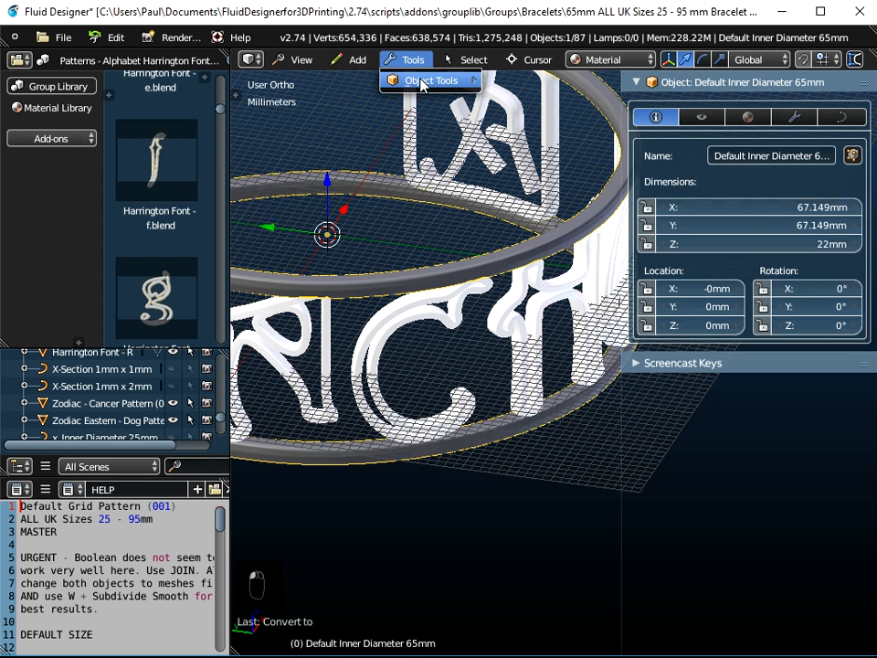
{"action": "mouse_move", "coordinate": [431, 81]}
{"action": "left_click", "coordinate": [532, 125]}
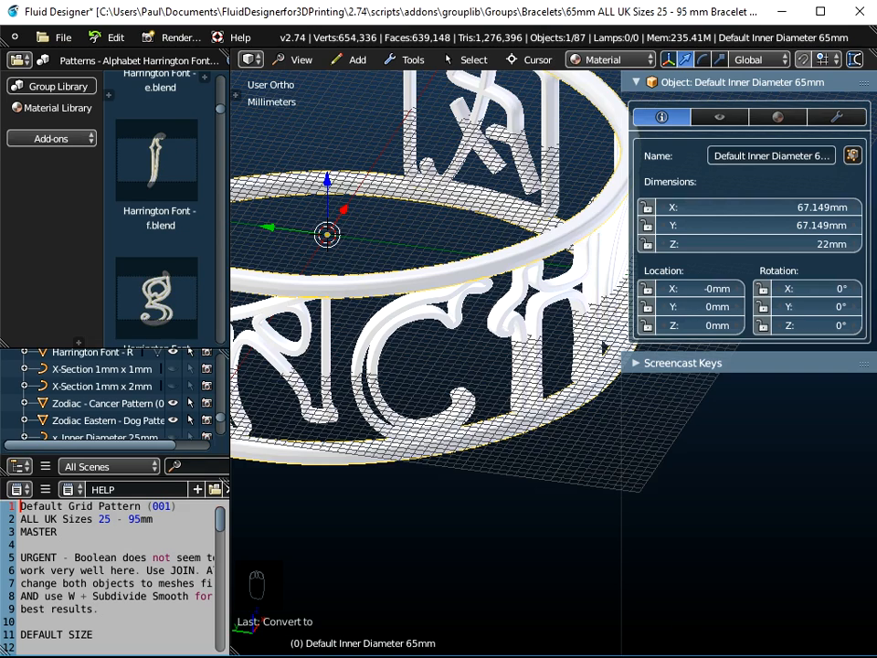
Join the name, the Dog pattern and the Cancer pattern into the Default Inner Diameter 65mm ring object.
{"action": "middle_click_drag", "start_coordinate": [455, 246], "coordinate": [552, 264]}
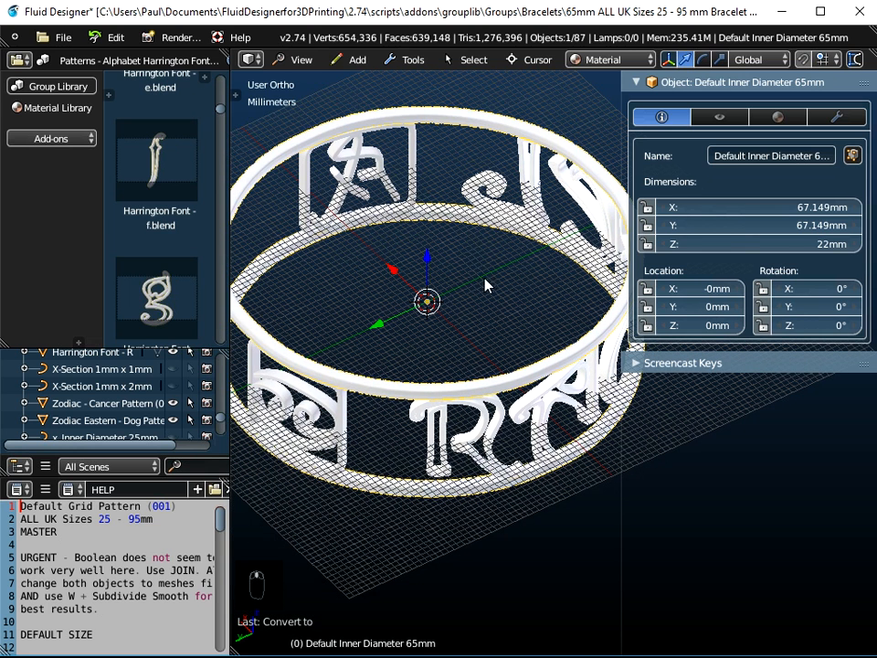
{"action": "right_click", "coordinate": [540, 176]}
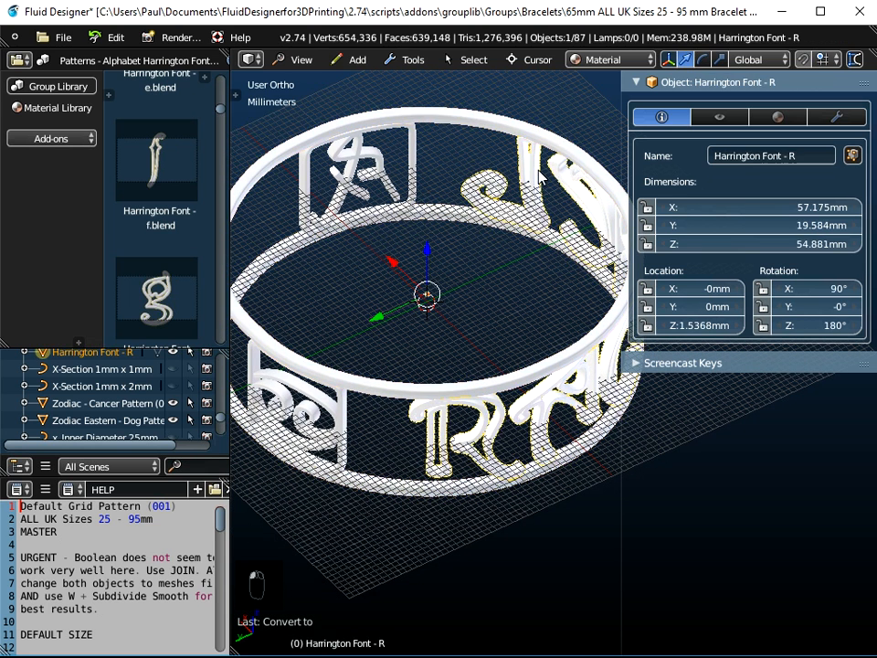
{"action": "right_click", "coordinate": [414, 157], "text": "shift"}
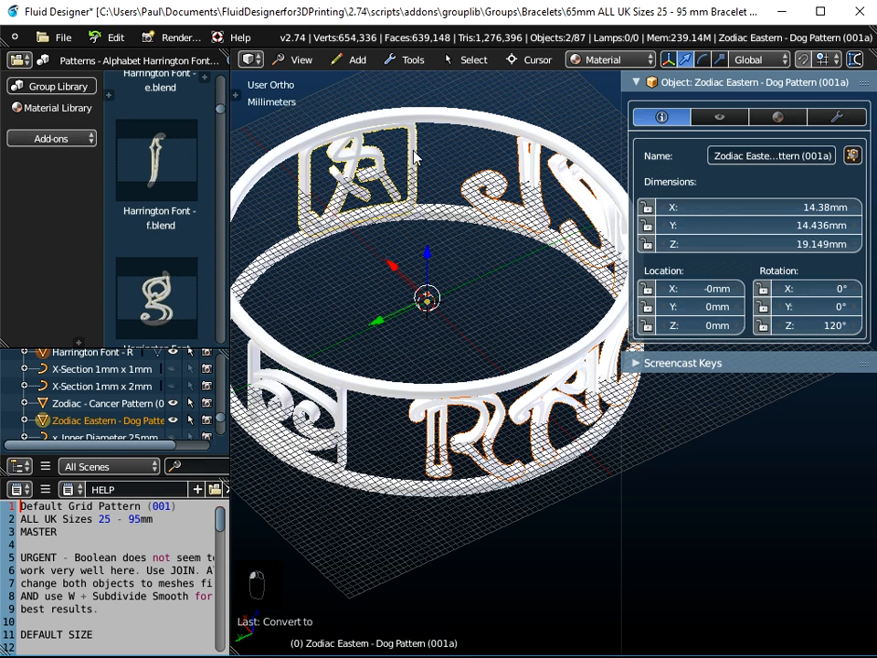
{"action": "right_click", "coordinate": [338, 418], "text": "shift"}
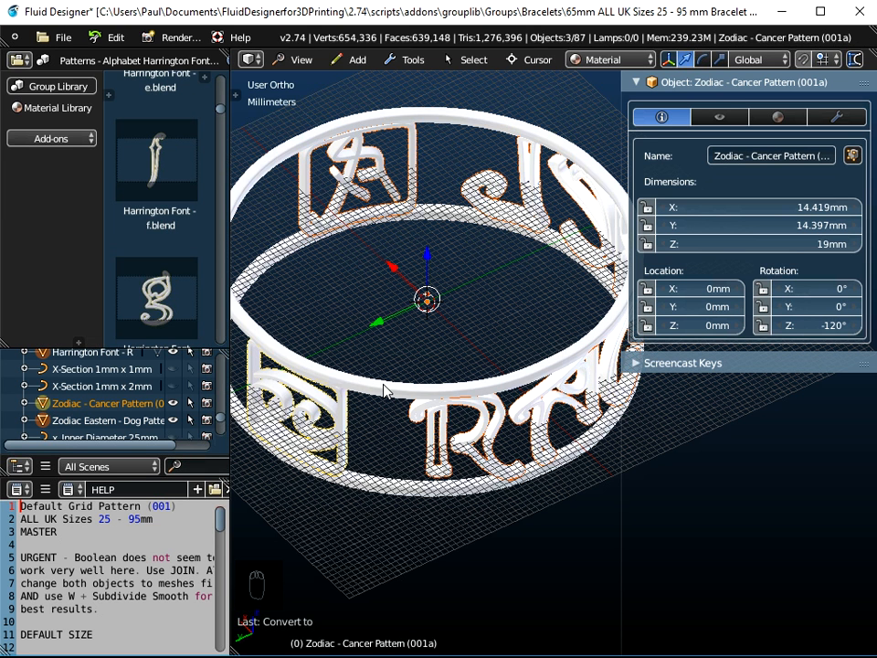
{"action": "right_click", "coordinate": [384, 391], "text": "shift"}
{"action": "left_click", "coordinate": [409, 59]}
{"action": "mouse_move", "coordinate": [418, 81]}
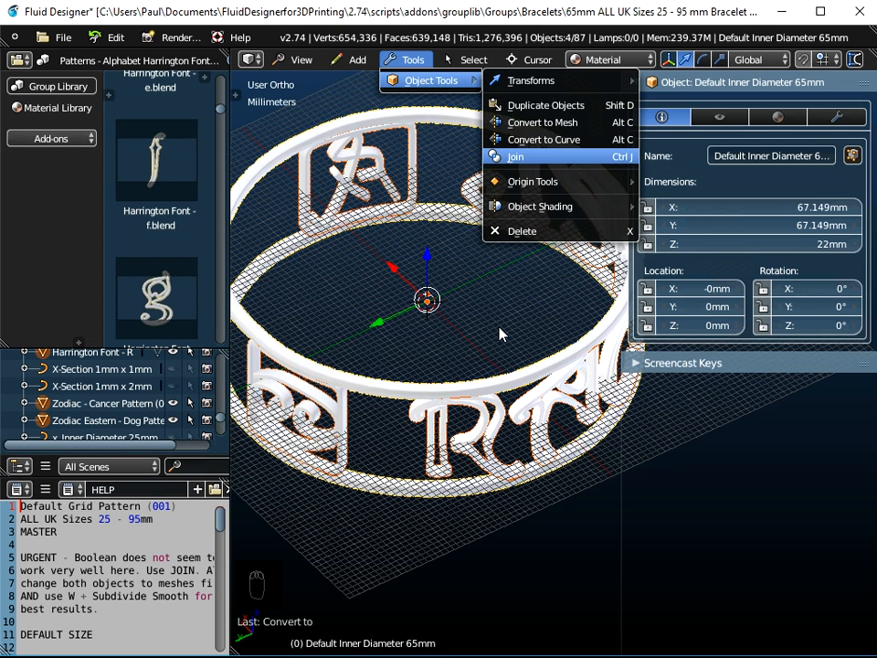
{"action": "key", "text": "ctrl+j"}
{"action": "scroll", "coordinate": [501, 334], "scroll_direction": "down", "scroll_amount": 1}
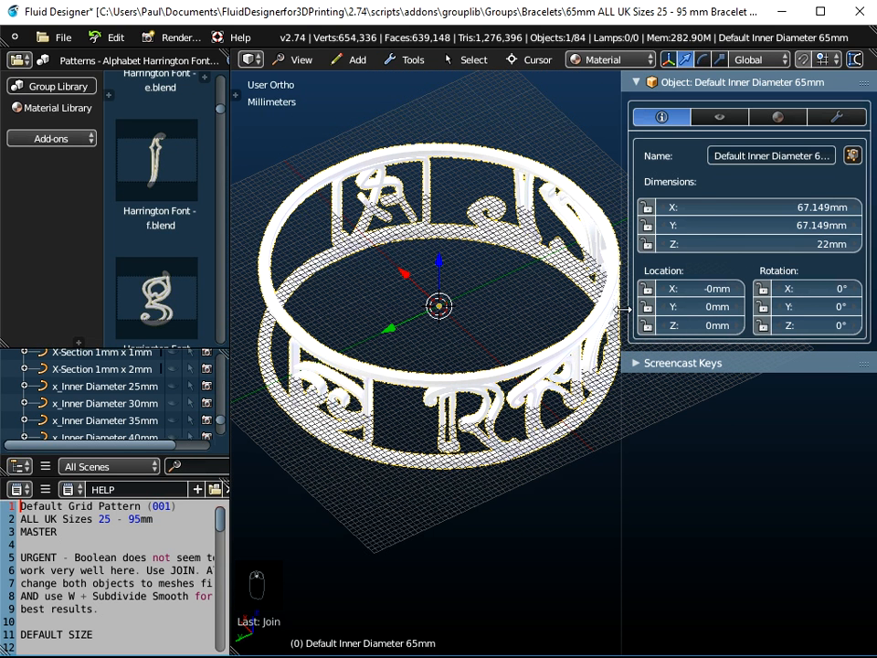
Widen the 3D viewport and hide its grid floor to check the joined bracelet from all sides.
{"action": "left_click_drag", "start_coordinate": [622, 308], "coordinate": [686, 309]}
{"action": "middle_click_drag", "start_coordinate": [551, 317], "coordinate": [385, 336]}
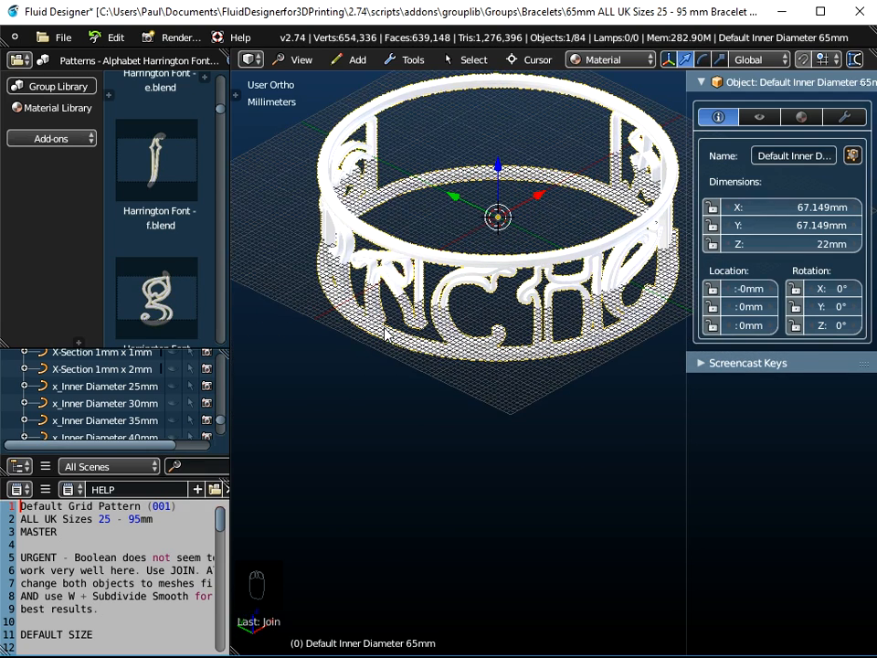
{"action": "left_click", "coordinate": [317, 64]}
{"action": "mouse_move", "coordinate": [327, 335]}
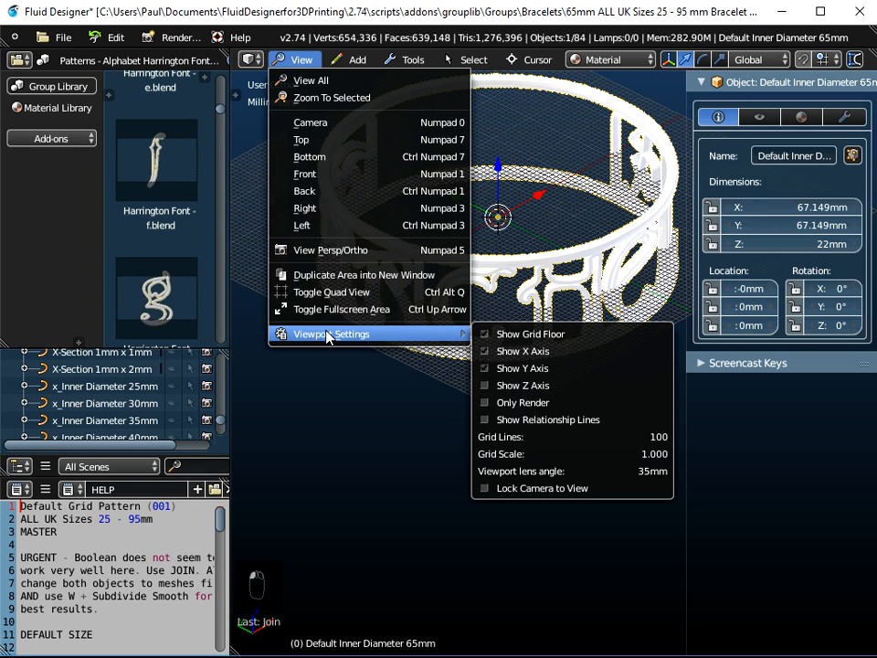
{"action": "left_click", "coordinate": [486, 339]}
{"action": "middle_click_drag", "start_coordinate": [456, 427], "coordinate": [452, 486]}
{"action": "middle_click_drag", "start_coordinate": [525, 454], "coordinate": [351, 437]}
{"action": "middle_click_drag", "start_coordinate": [553, 462], "coordinate": [517, 449]}
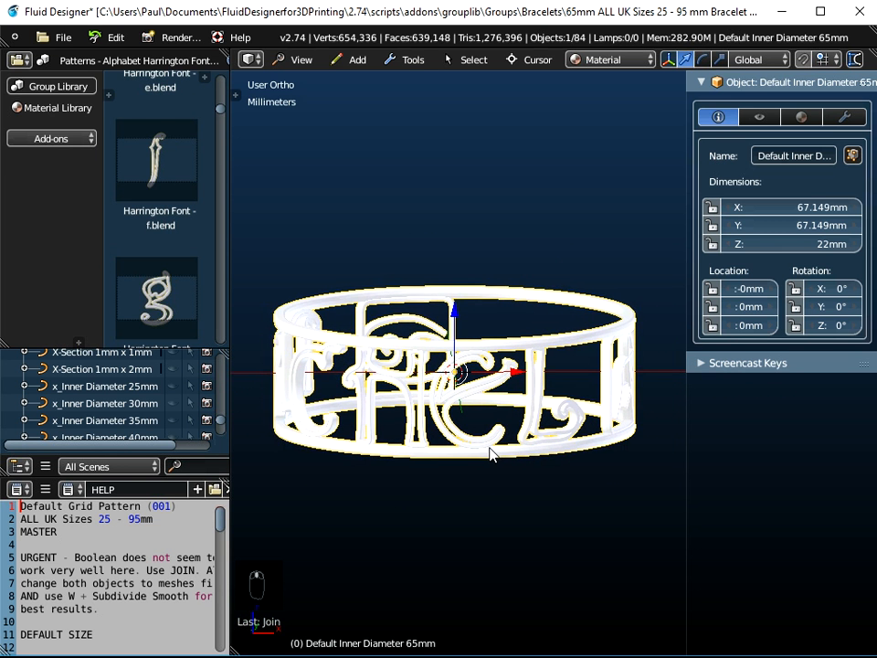
{"action": "middle_click_drag", "start_coordinate": [438, 454], "coordinate": [500, 378]}
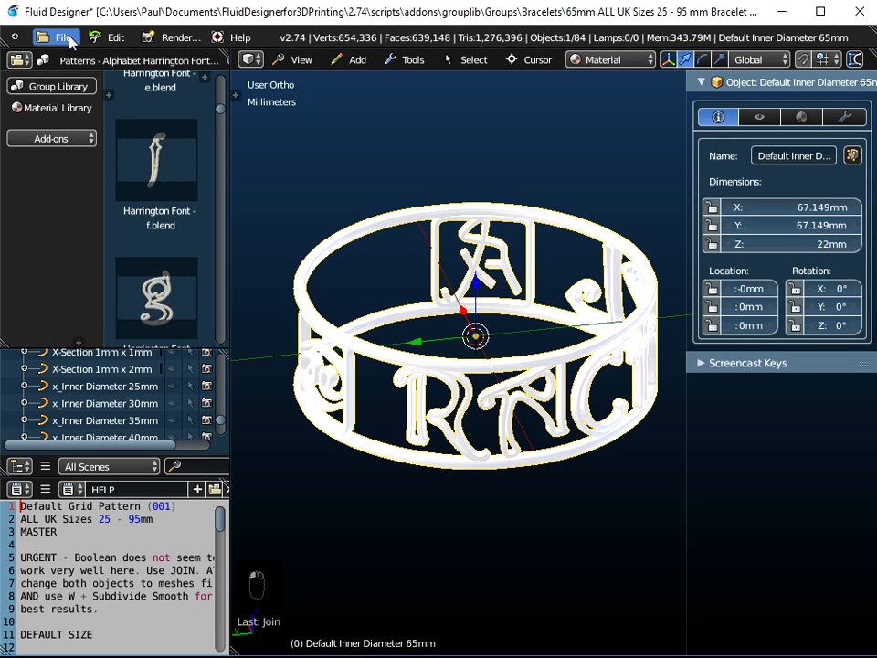
{"action": "left_click", "coordinate": [64, 38]}
{"action": "mouse_move", "coordinate": [75, 388]}
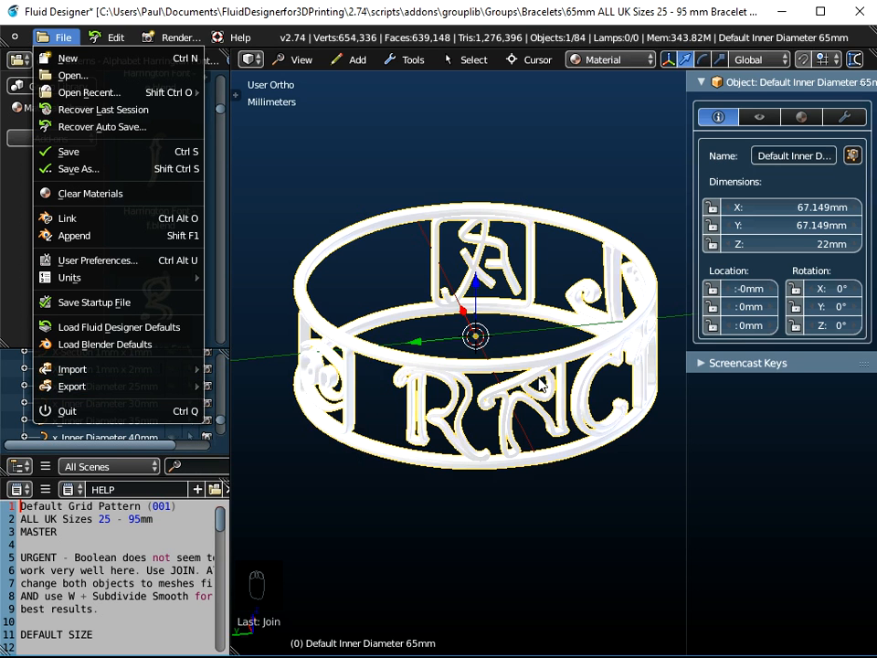
{"action": "key", "text": "Up"}
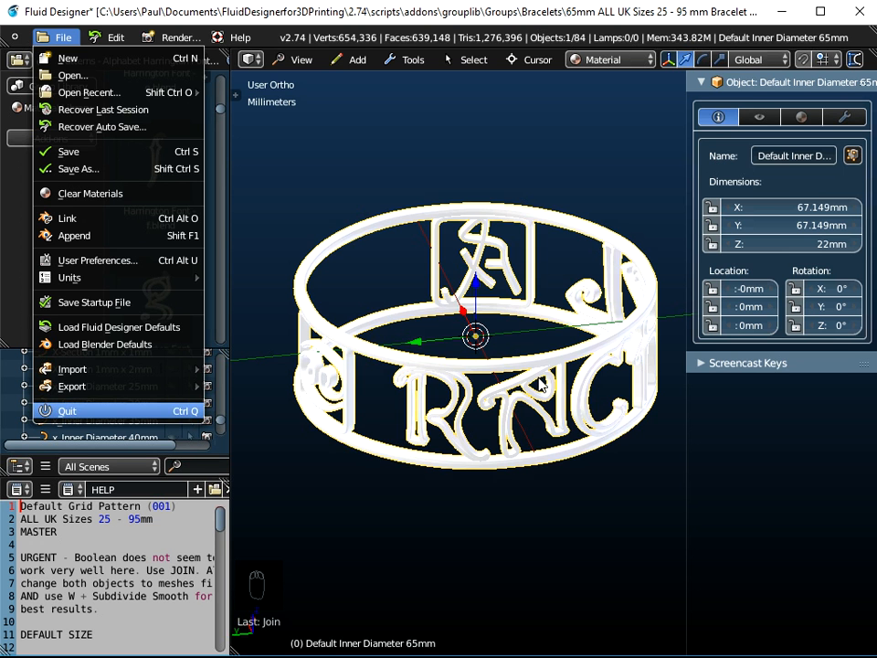
{"action": "key", "text": "Escape"}
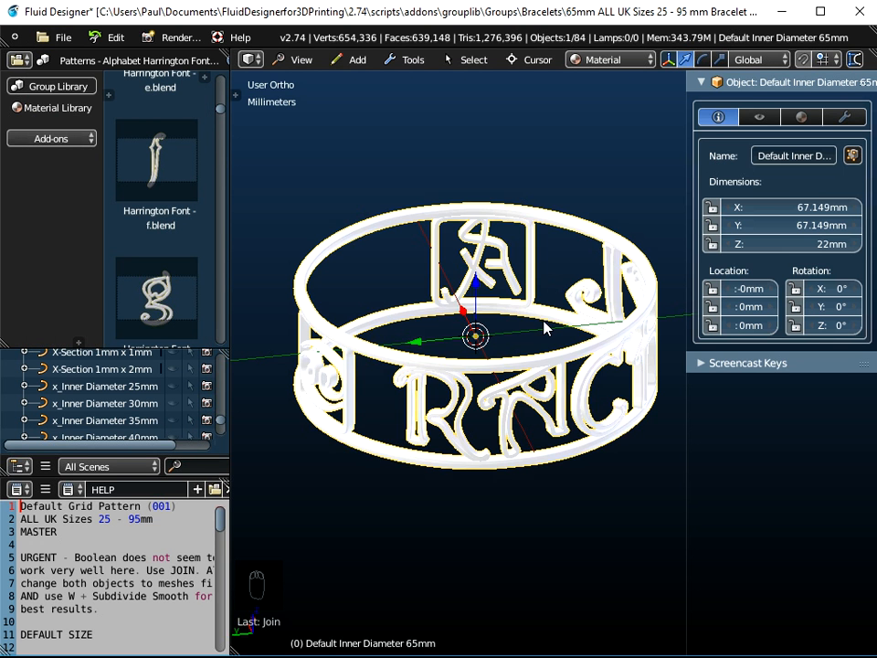
Inspect how the letters and zodiac patterns meet the two rings of the joined bracelet.
{"action": "middle_click_drag", "start_coordinate": [555, 275], "coordinate": [540, 307]}
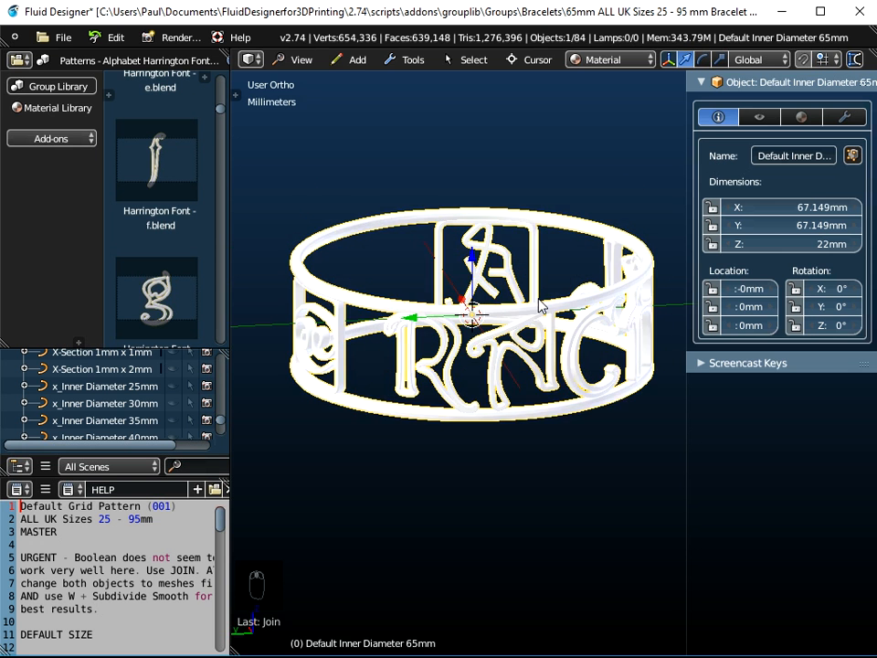
{"action": "scroll", "coordinate": [485, 379], "scroll_direction": "up", "scroll_amount": 2}
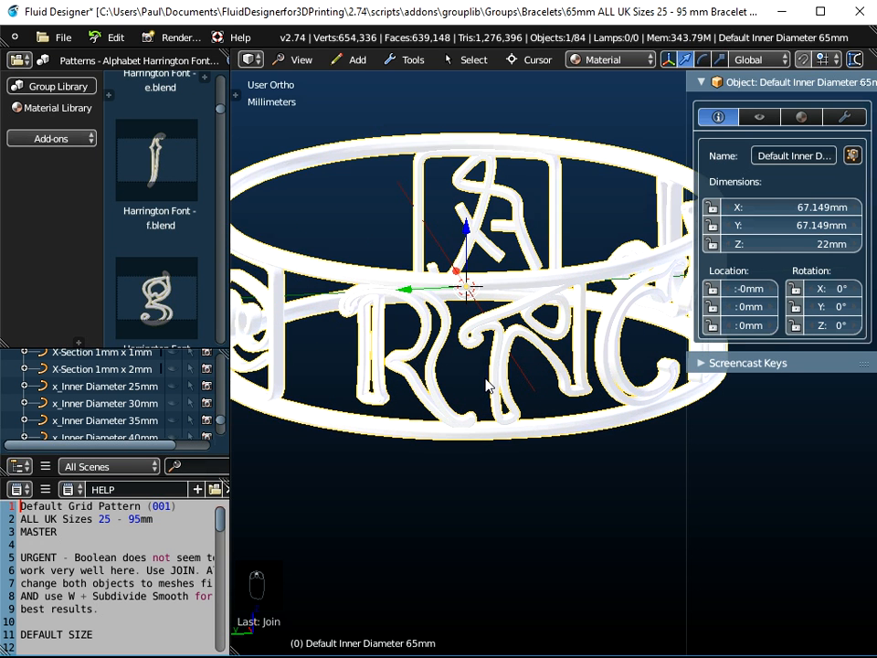
{"action": "scroll", "coordinate": [487, 385], "scroll_direction": "up", "scroll_amount": 1}
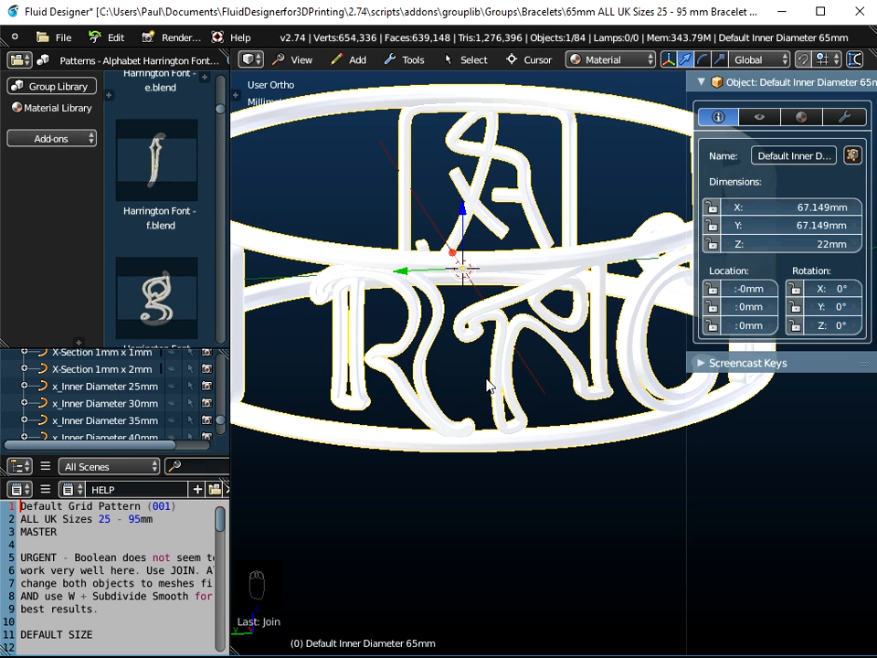
{"action": "scroll", "coordinate": [487, 384], "scroll_direction": "down", "scroll_amount": 2}
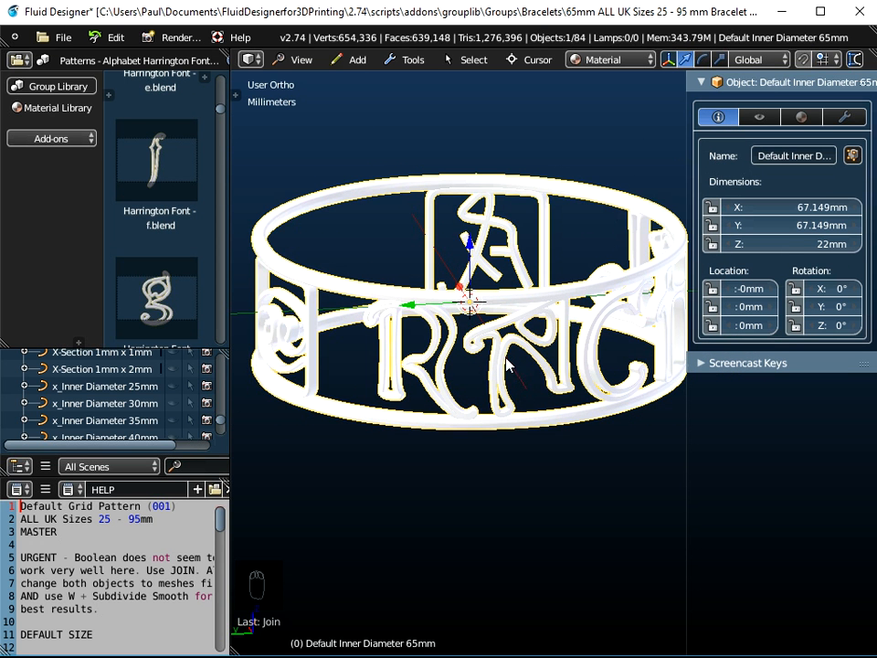
{"action": "middle_click_drag", "start_coordinate": [502, 369], "coordinate": [559, 382]}
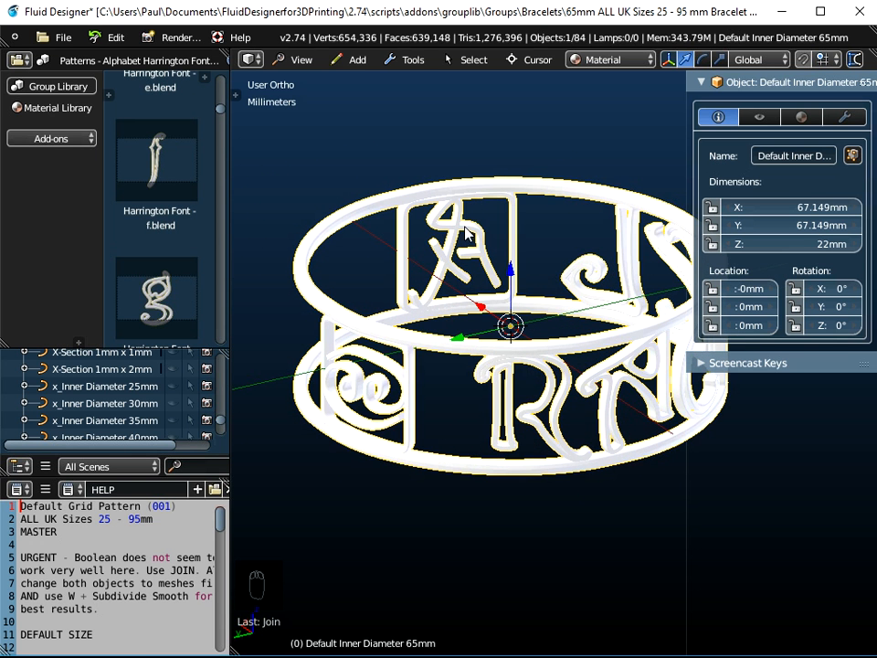